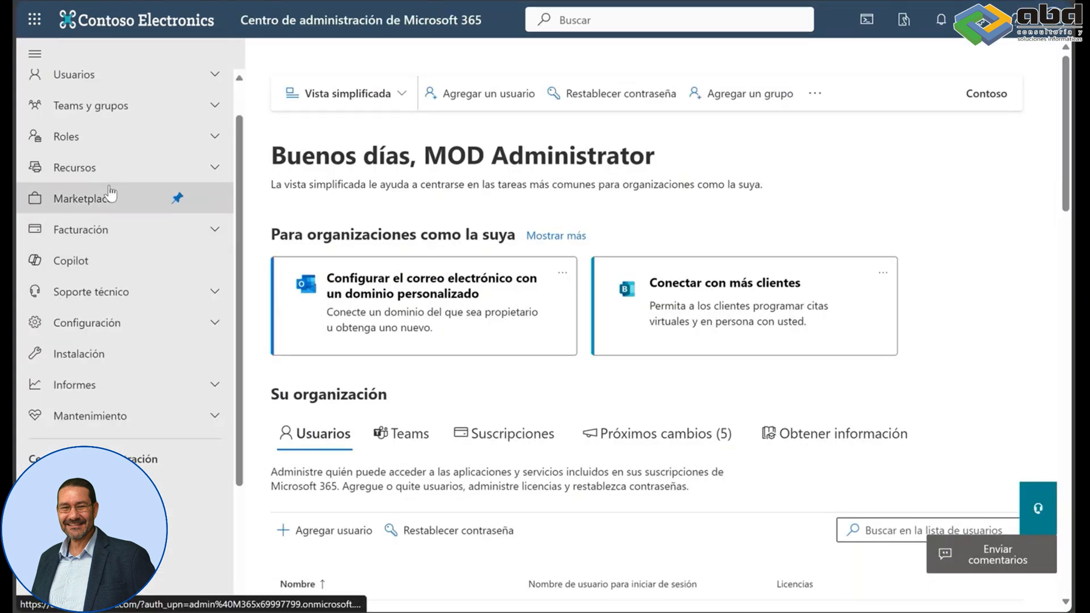
Look over the active sites list in the SharePoint admin center and open the organization's sharing policy (Uso compartido)
scroll(110, 192, "down", 3)
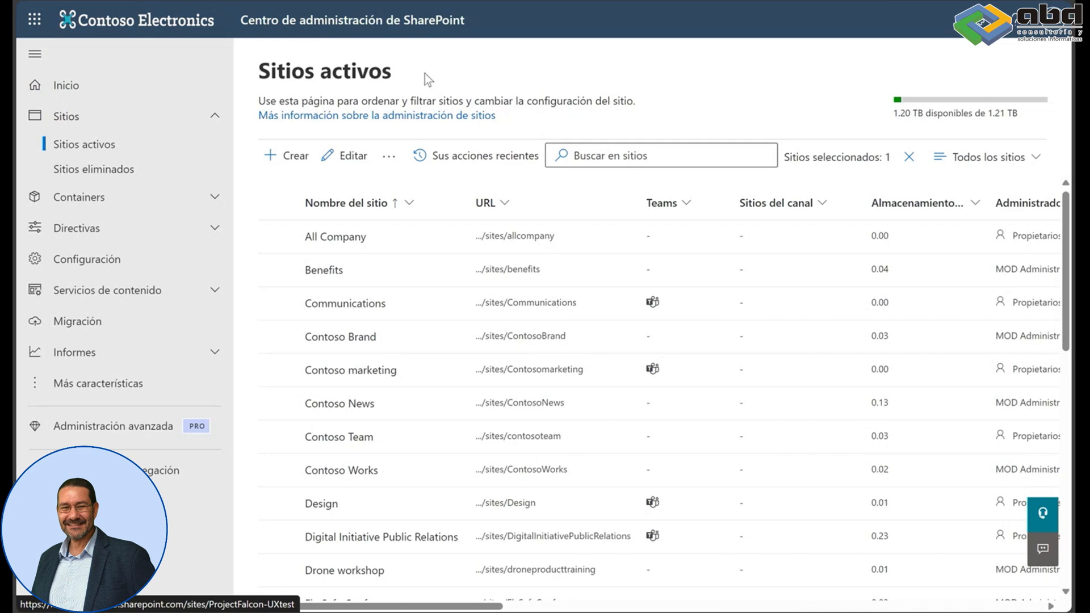
scroll(564, 258, "down", 3)
scroll(597, 250, "up", 3)
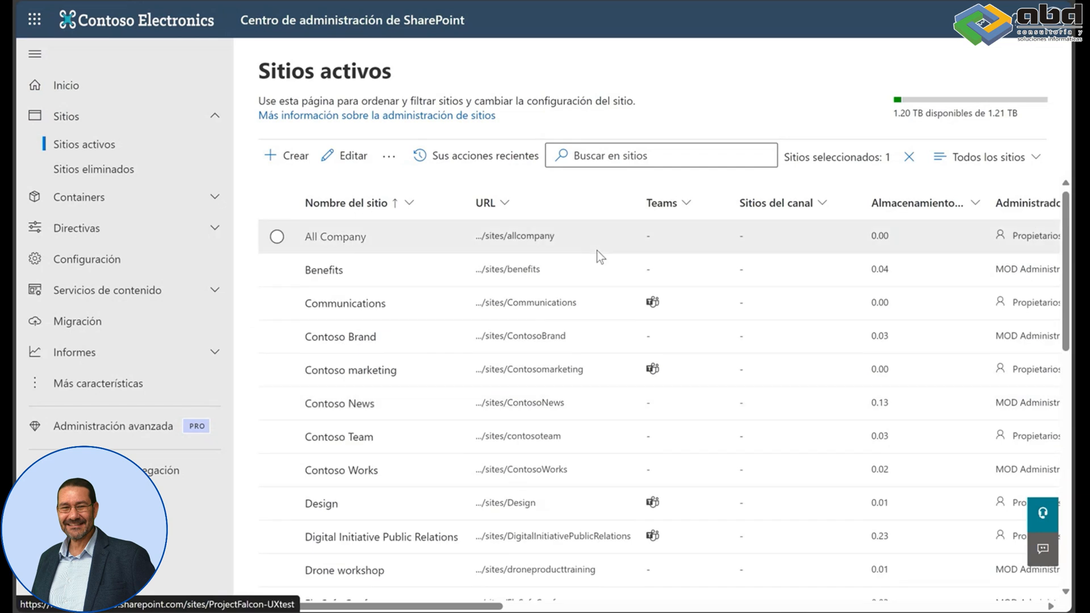
mouse_move(653, 304)
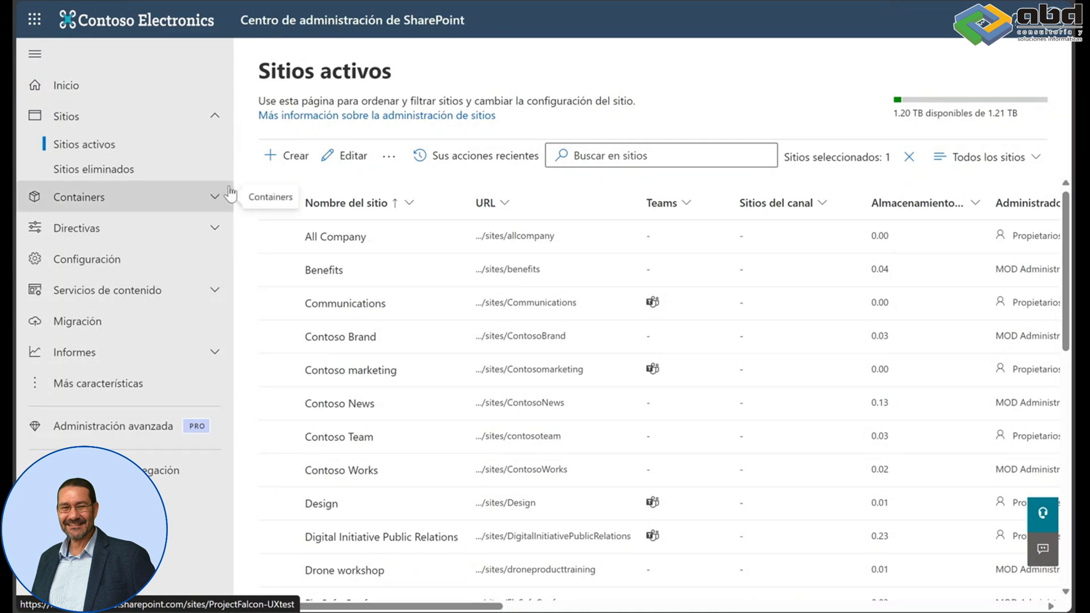
left_click(214, 228)
left_click(141, 255)
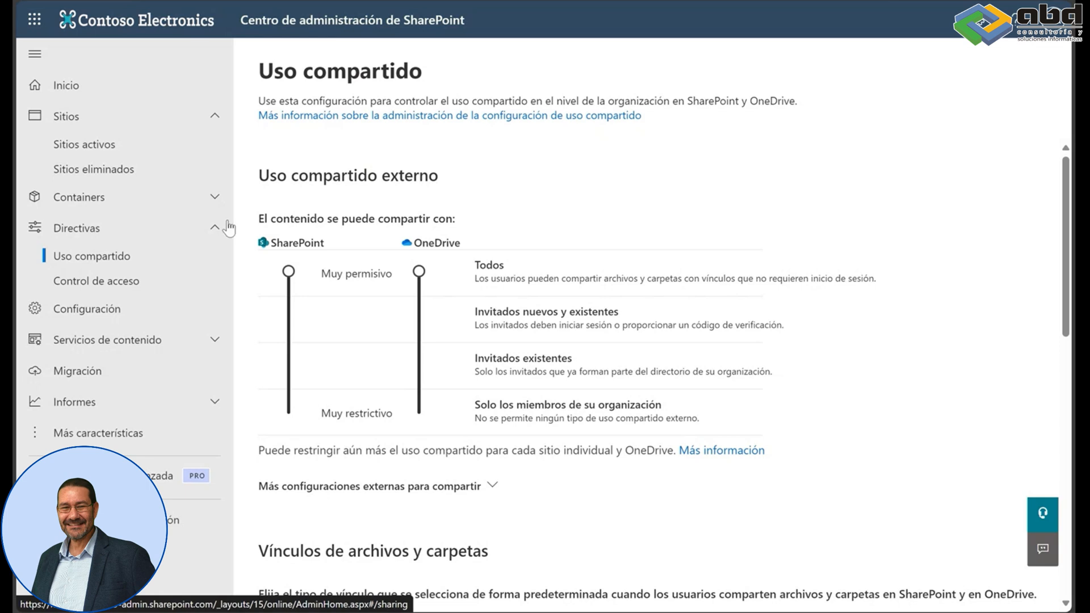
Try lowering the SharePoint and OneDrive external sharing levels to Invitados existentes, and return SharePoint to Todos
left_click(293, 315)
left_click_drag(294, 319, 294, 362)
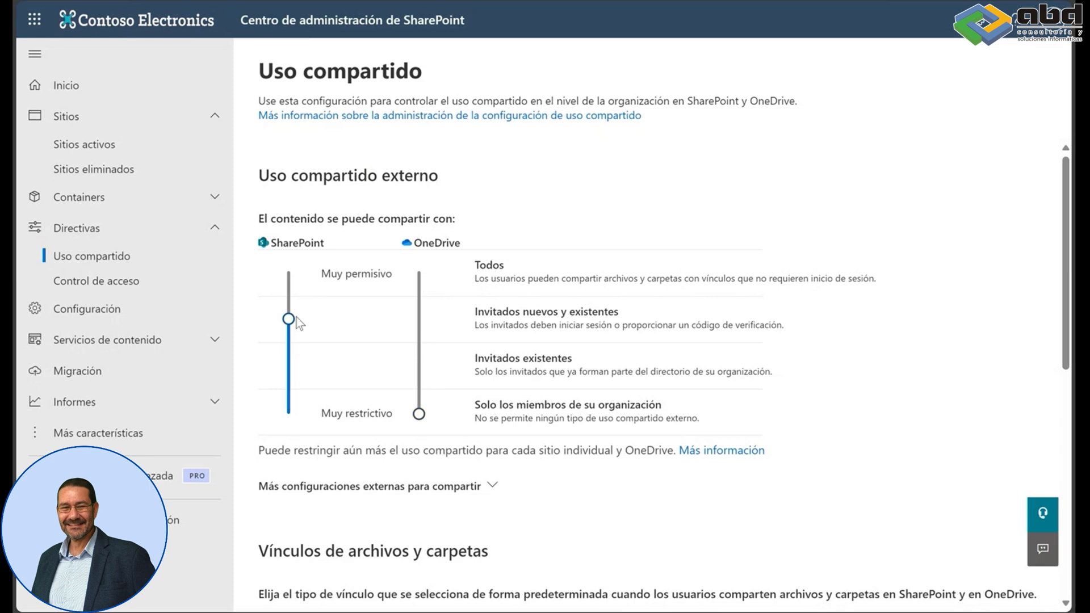
left_click_drag(294, 344, 292, 368)
left_click_drag(419, 391, 419, 366)
left_click_drag(290, 365, 289, 272)
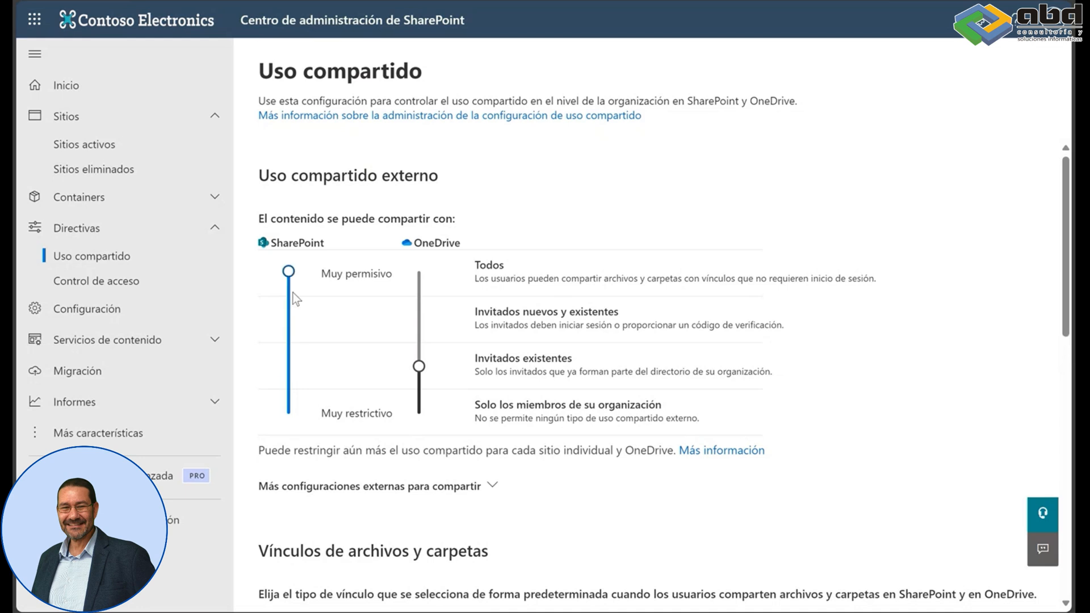
Try the OneDrive sharing level at a more permissive setting and set SharePoint to Invitados nuevos y existentes
left_click(418, 366)
left_click_drag(418, 366, 586, 279)
left_click(605, 257)
left_click(289, 317)
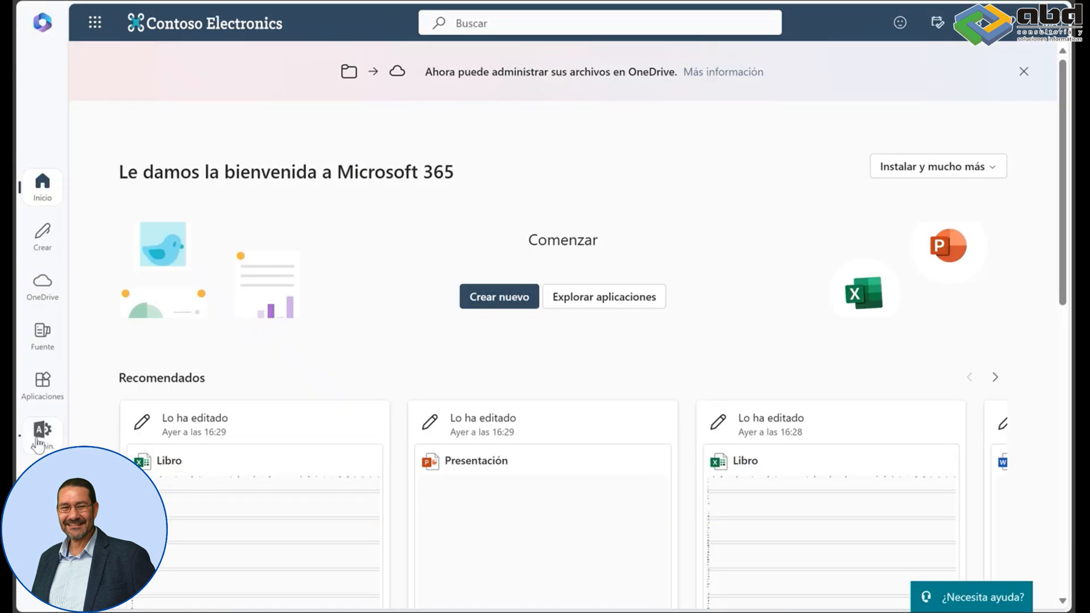
Switch to the Microsoft 365 admin center and open the identity admin center (Microsoft Entra) from its full navigation list
left_click(36, 443)
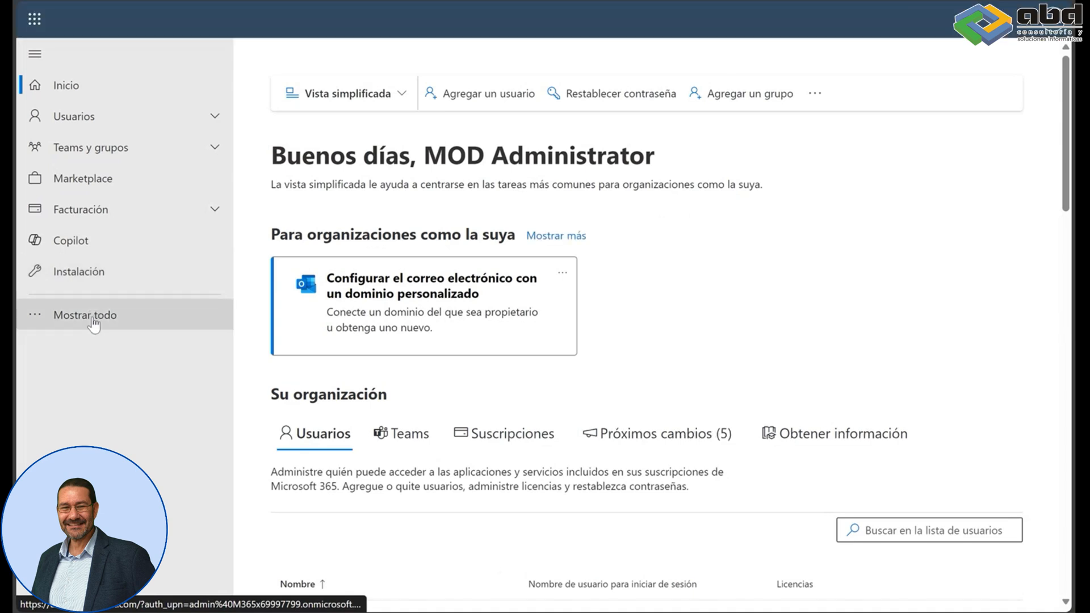
scroll(111, 351, "down", 4)
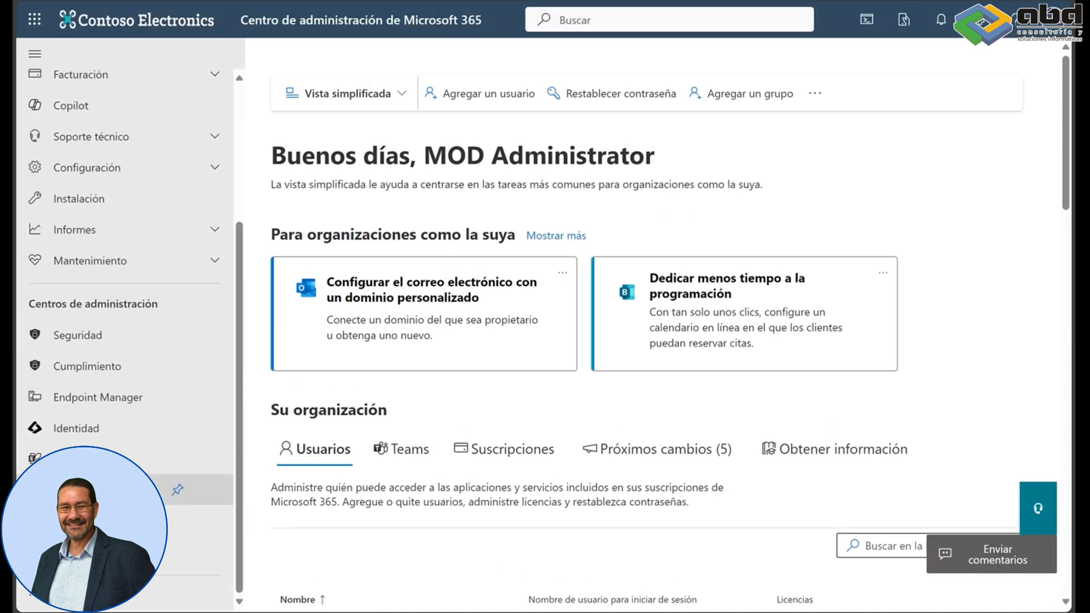
left_click(81, 427)
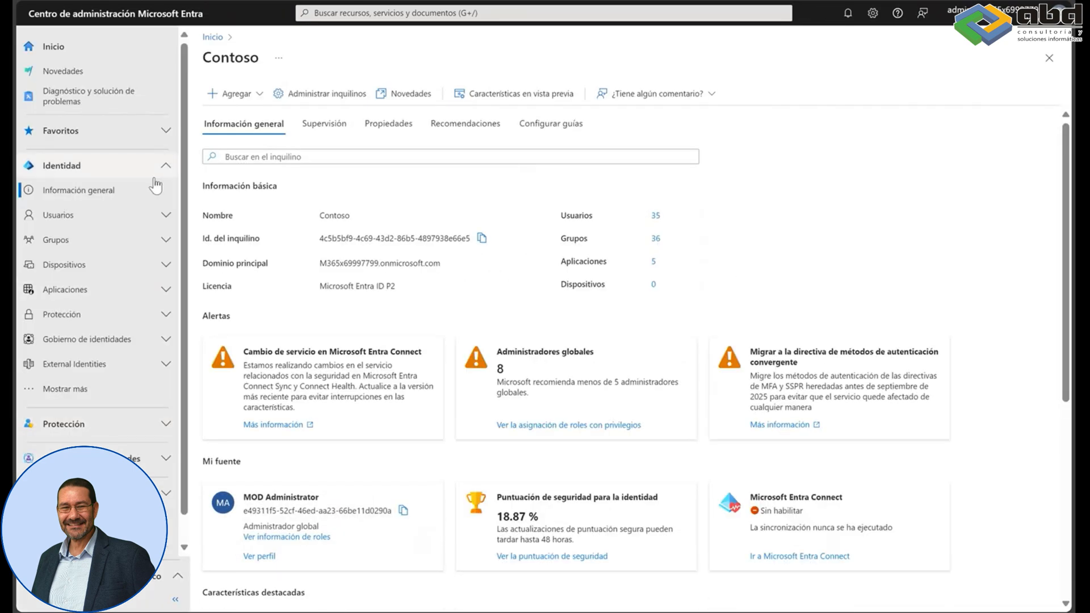
Open the list of all users and start a new external user invitation
left_click(164, 218)
left_click(108, 242)
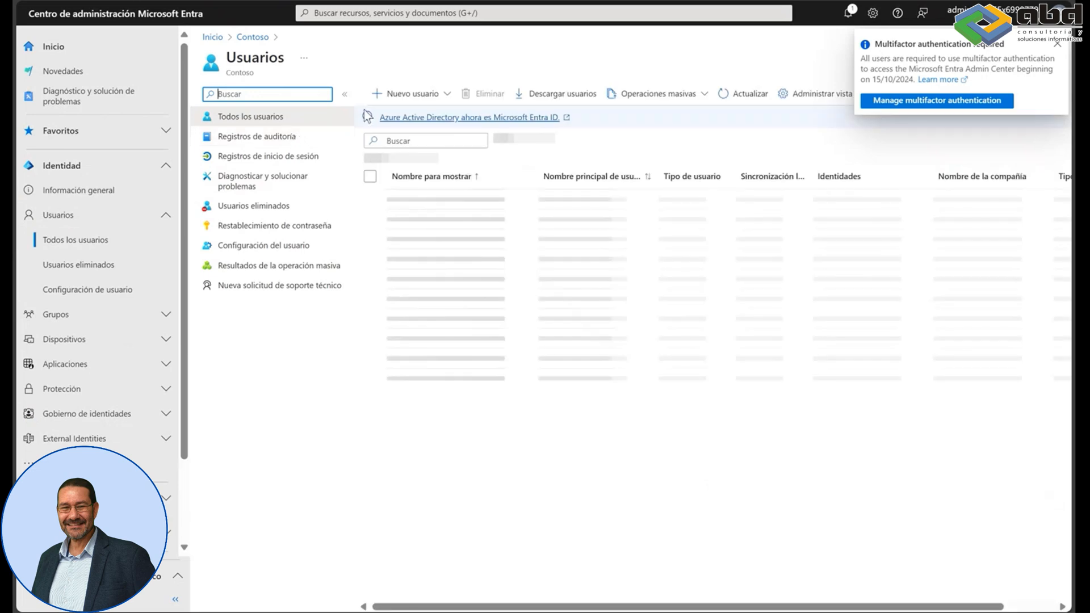
left_click(447, 96)
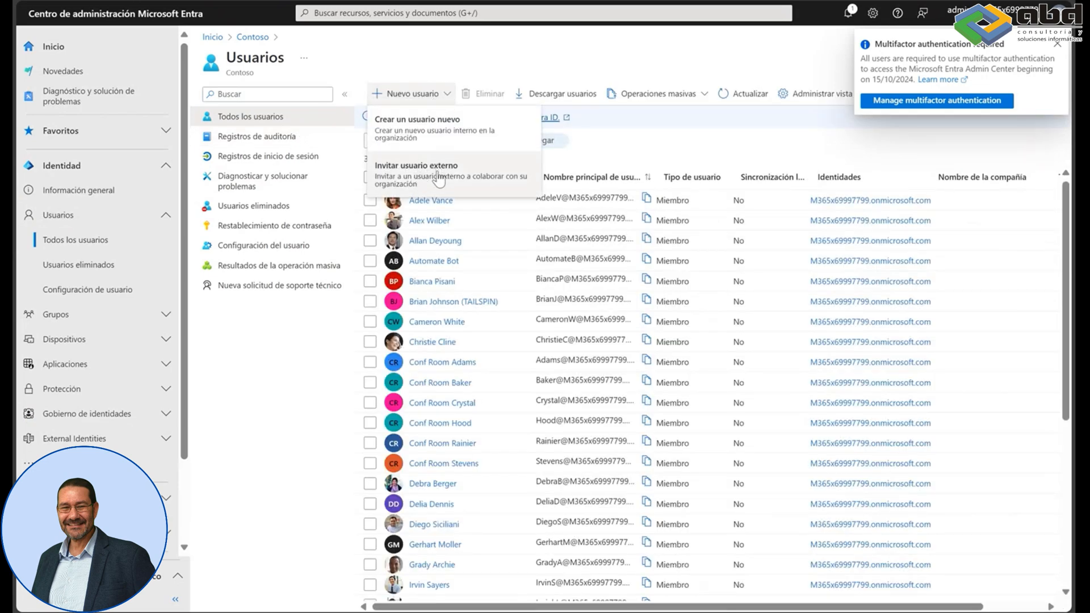
left_click(438, 180)
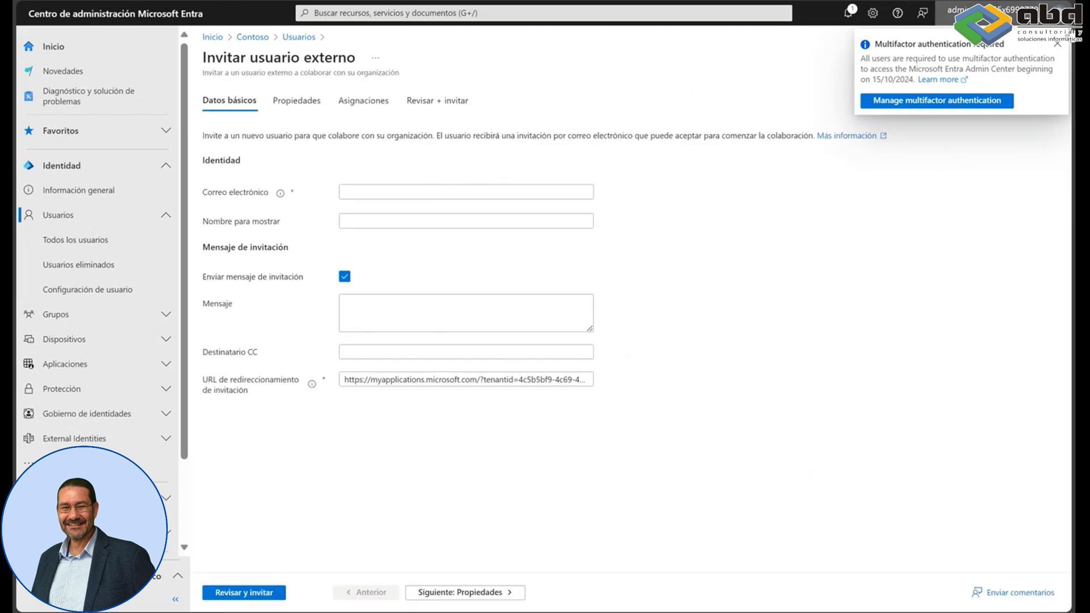
Dismiss the multifactor authentication notice and examine the invitation's email, display name, message and CC recipient fields
left_click(1058, 46)
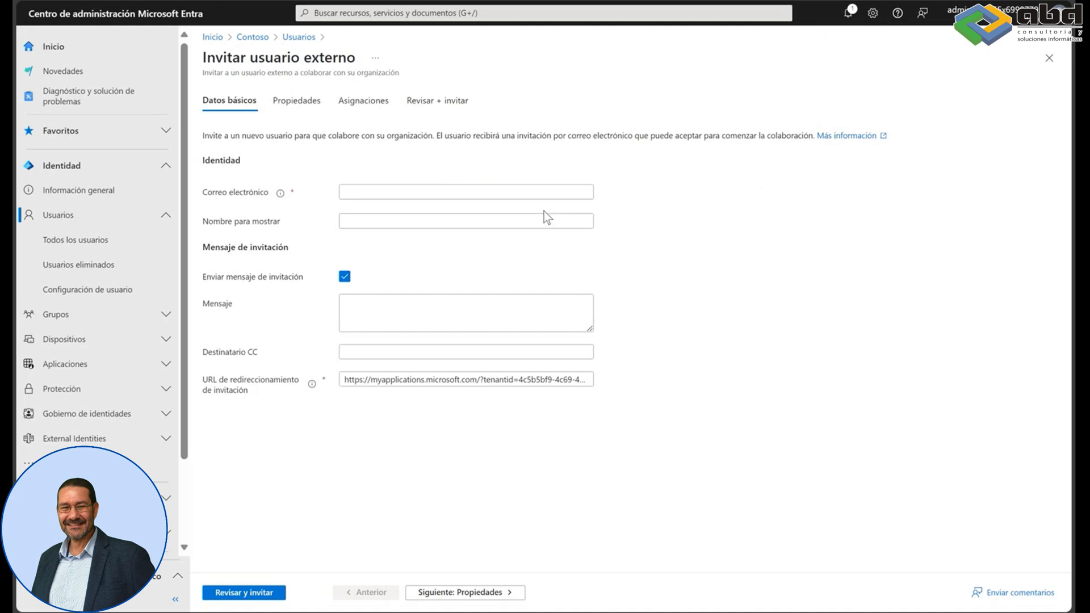
left_click(464, 194)
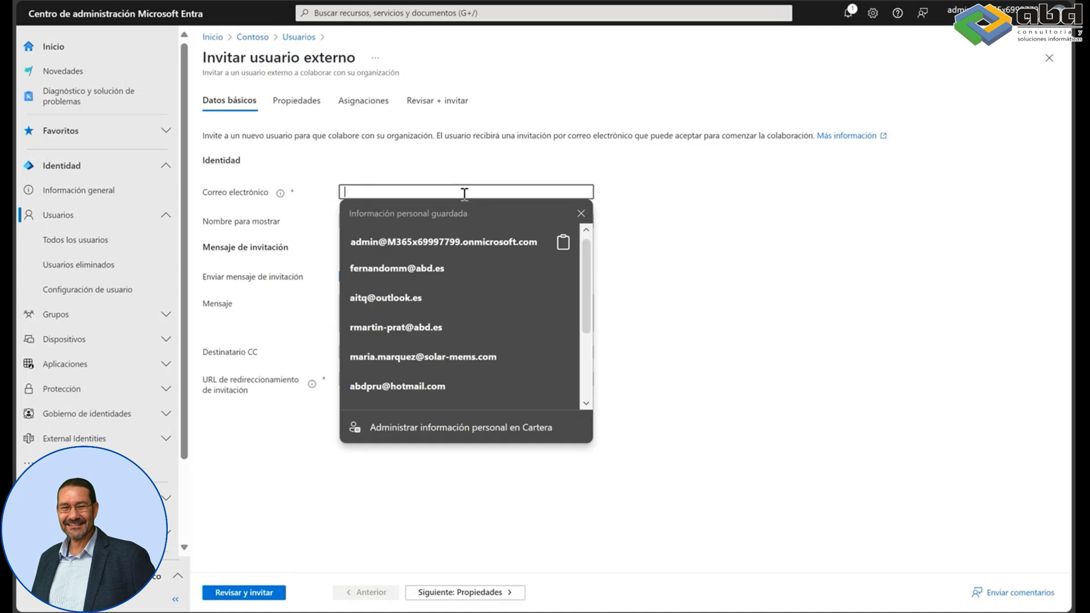
left_click(645, 191)
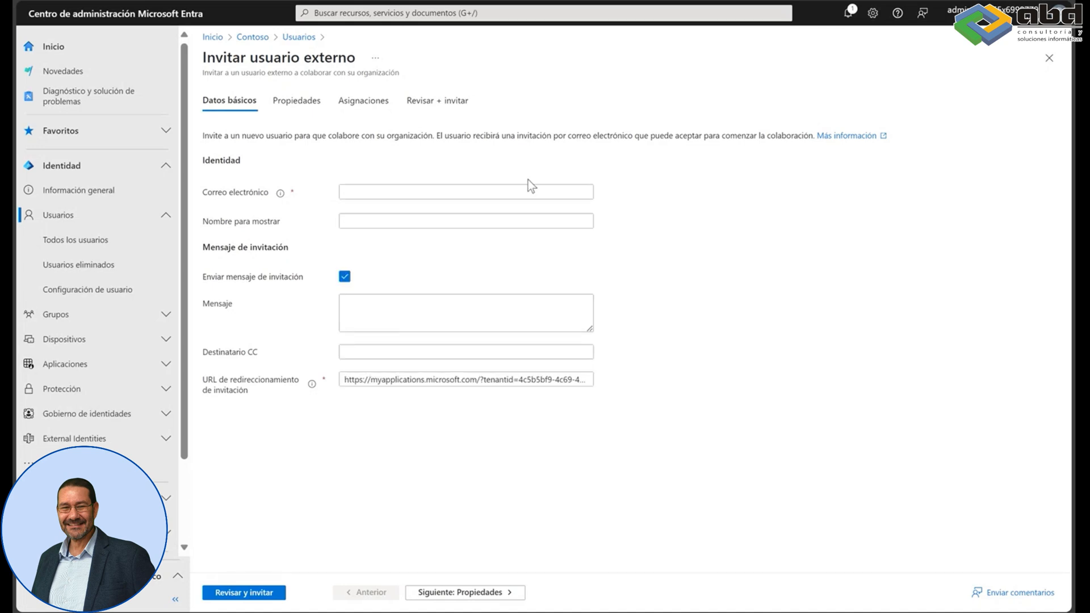
left_click(452, 220)
left_click(450, 319)
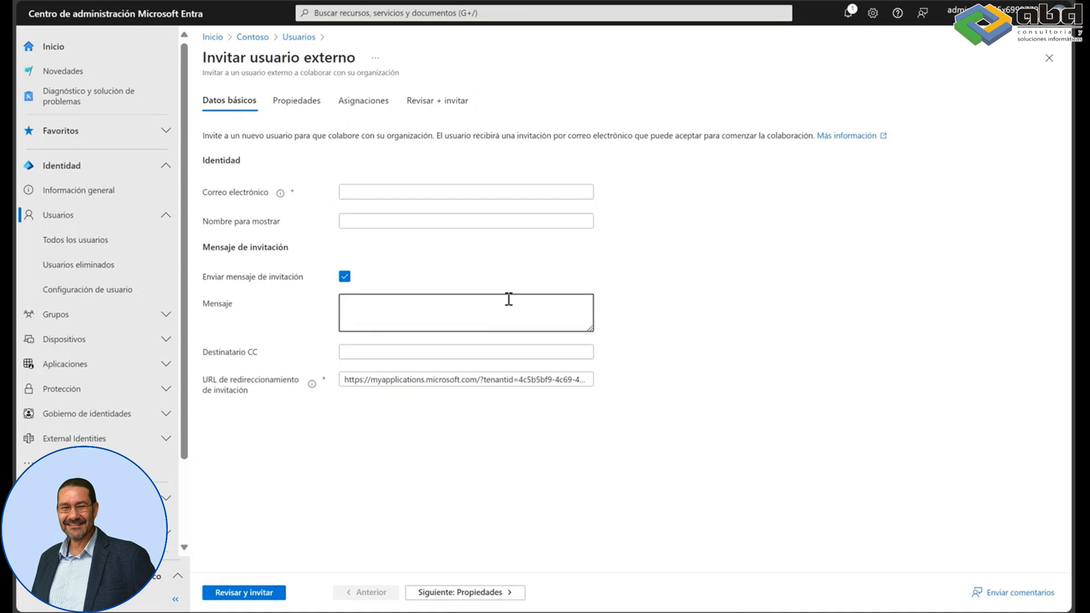
left_click(480, 351)
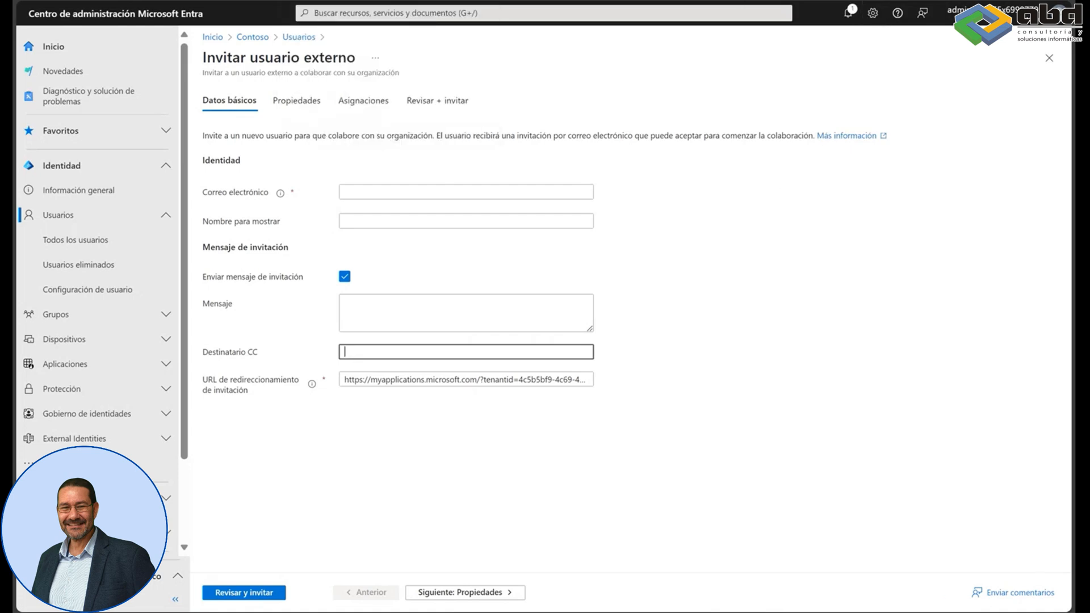
Return to the SharePoint admin center's sharing settings and set external sharing for SharePoint and OneDrive to Todos
left_click(874, 2)
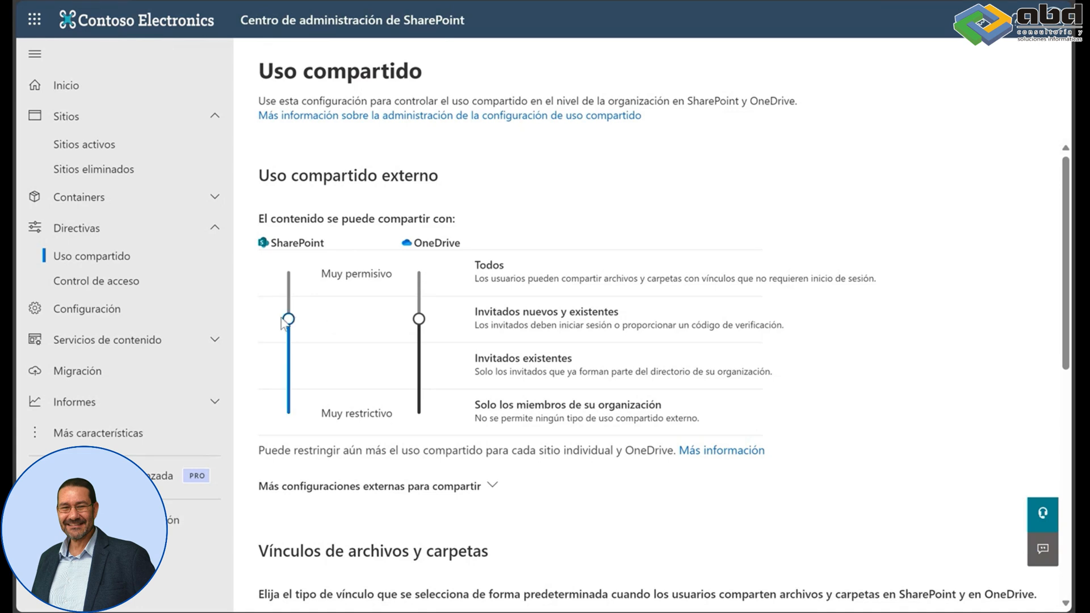
left_click_drag(289, 320, 304, 275)
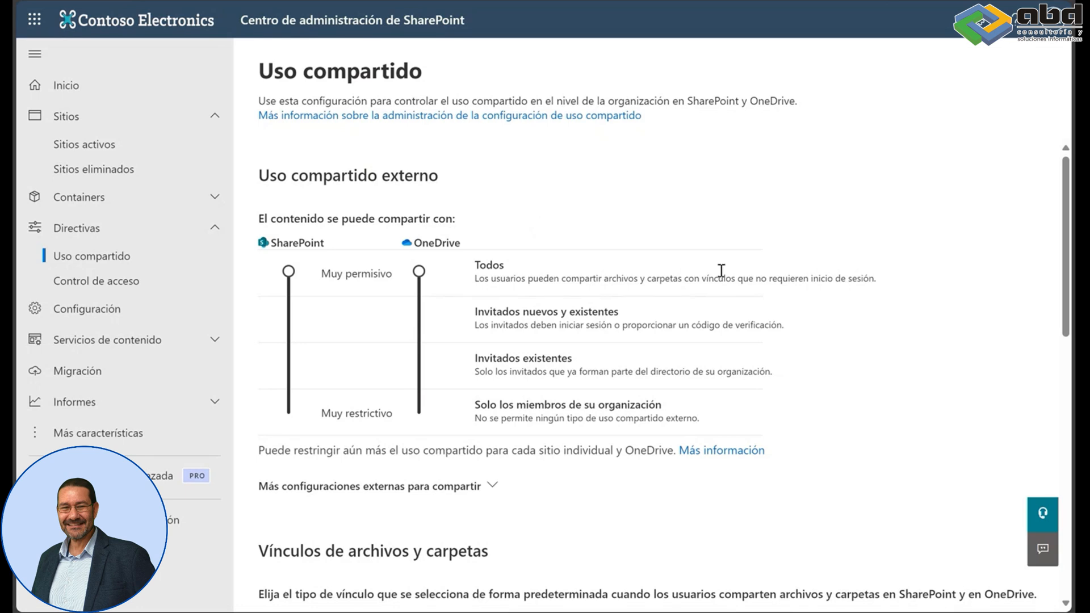
Expand the additional external sharing settings and try limiting sharing by domain, viewing the allow and block domain options before clearing the limit
scroll(706, 246, "down", 4)
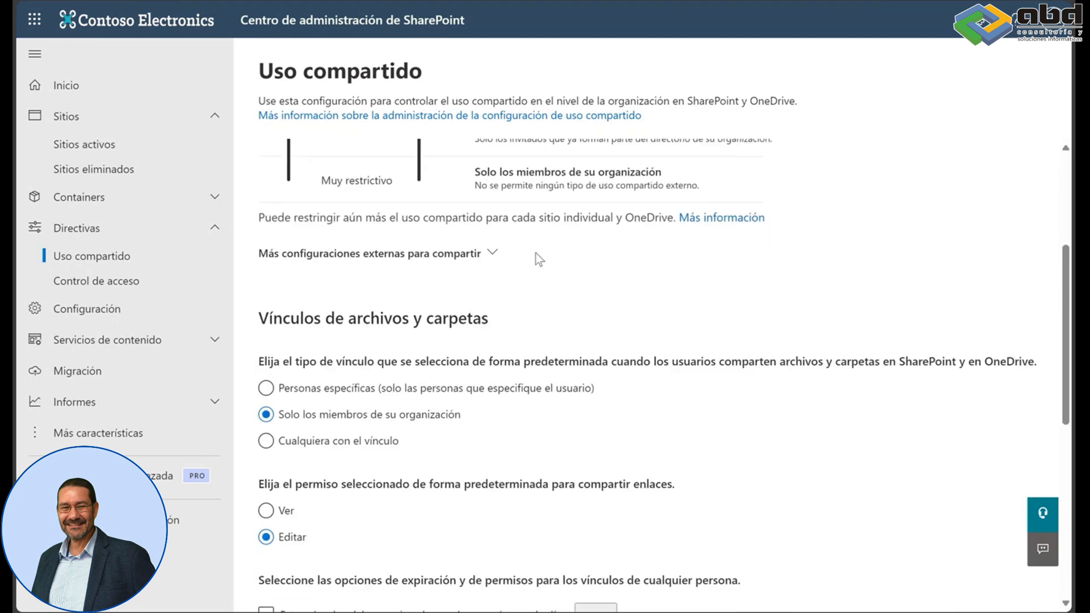
left_click(492, 252)
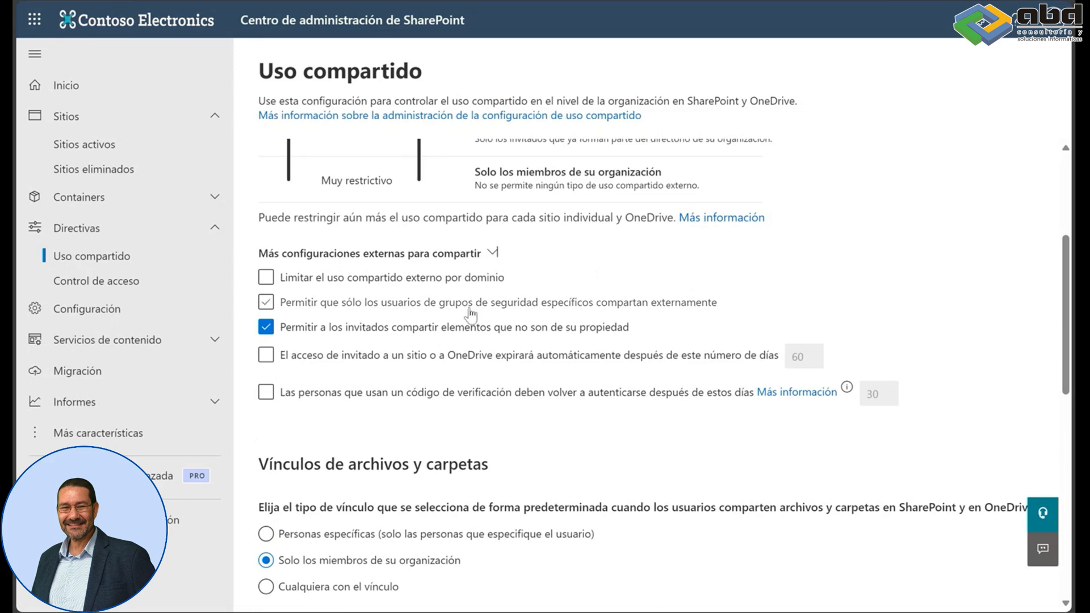
left_click(270, 278)
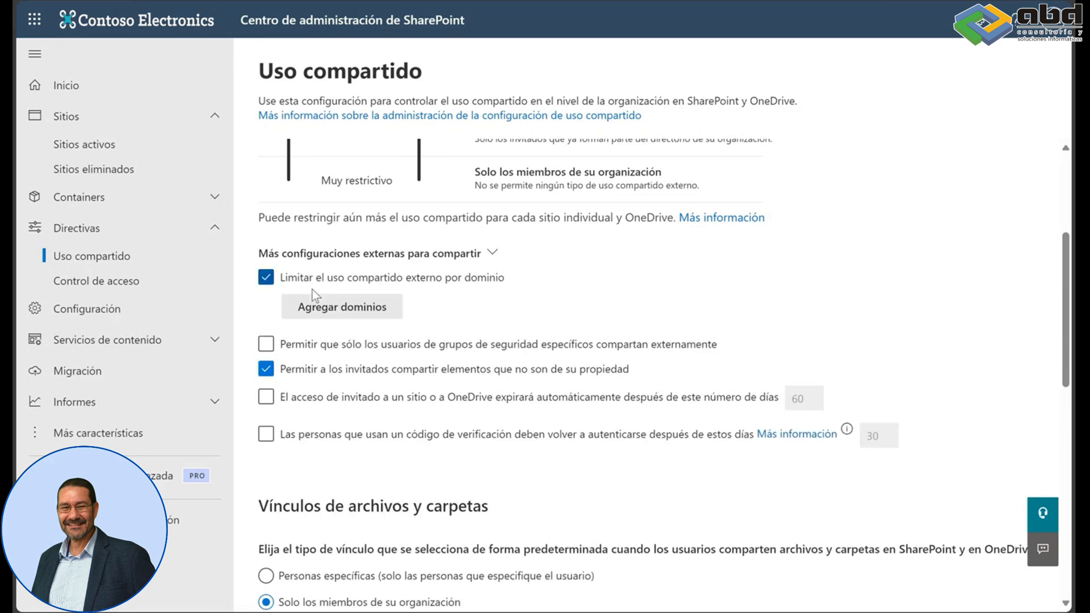
left_click(337, 306)
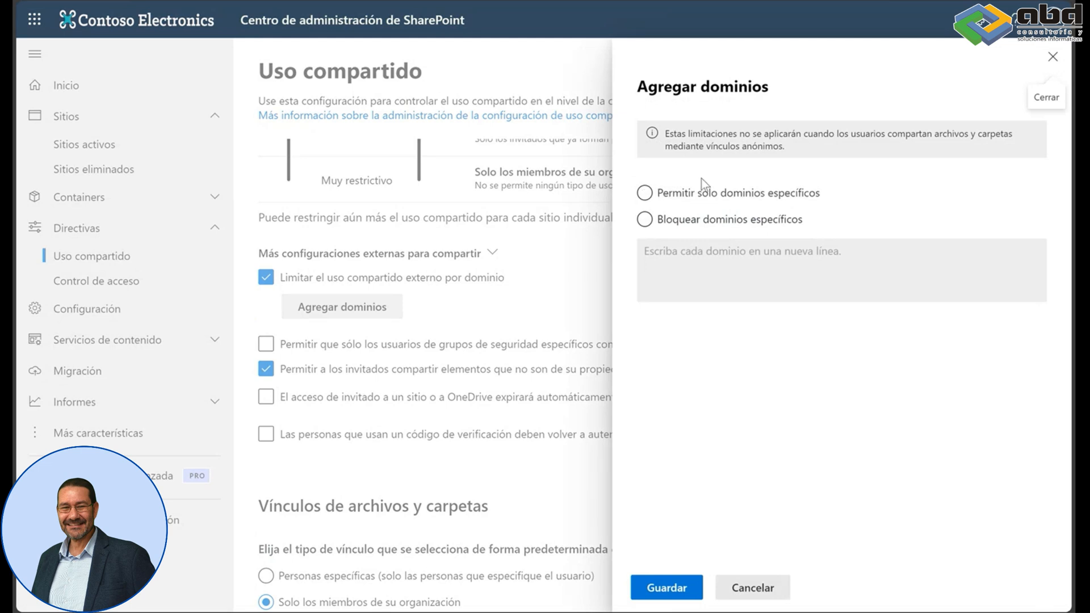
left_click(705, 224)
left_click(710, 204)
left_click(1052, 56)
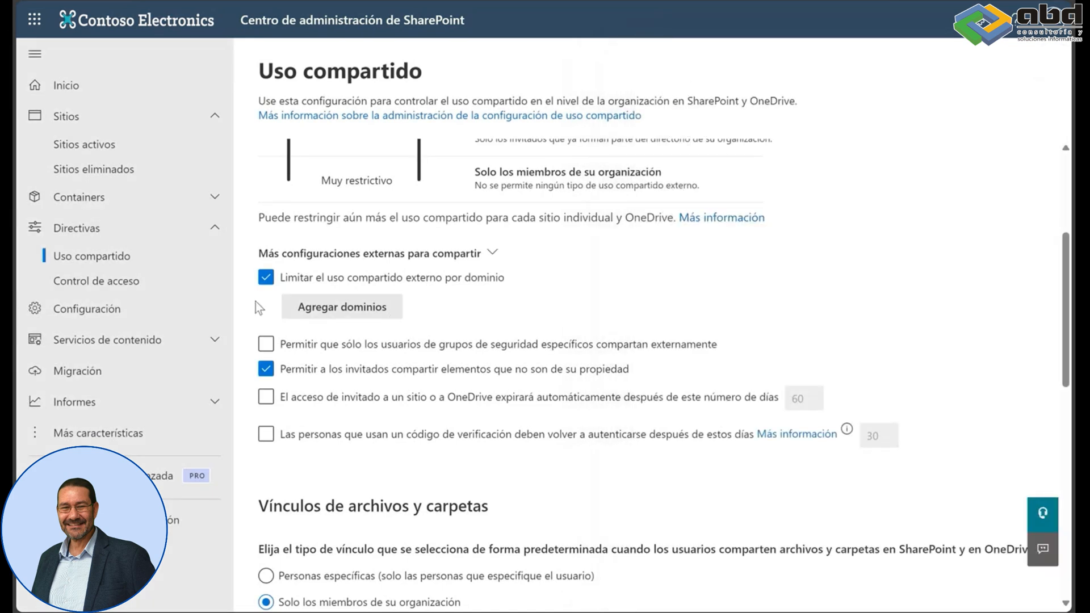
left_click(265, 277)
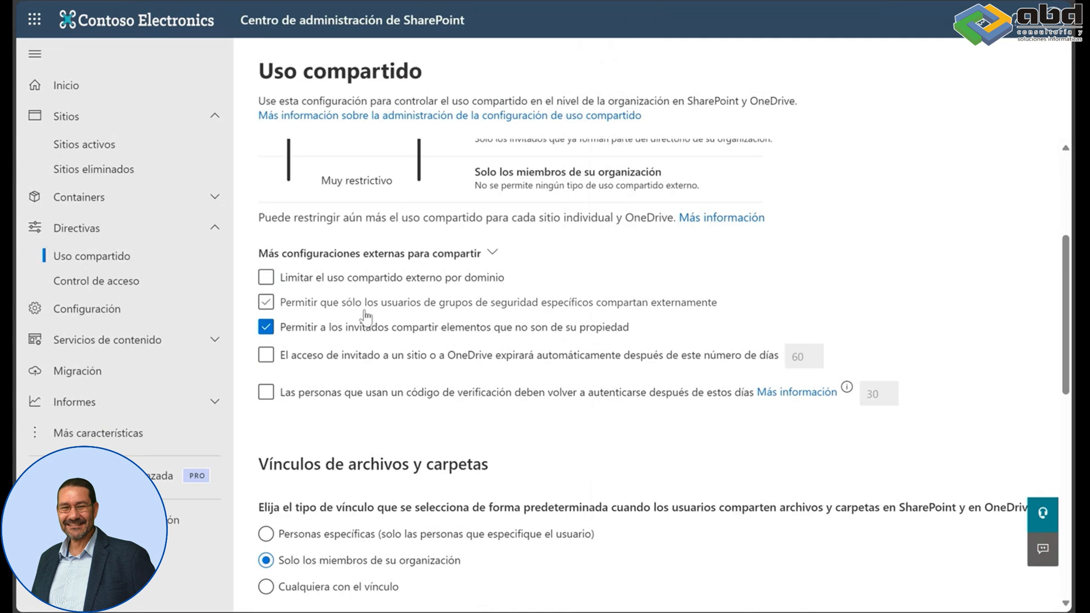
Try in turn the security-group sharing limit, 60-day guest access expiration and 30-day verification-code reauthentication, clearing each one again
left_click(266, 303)
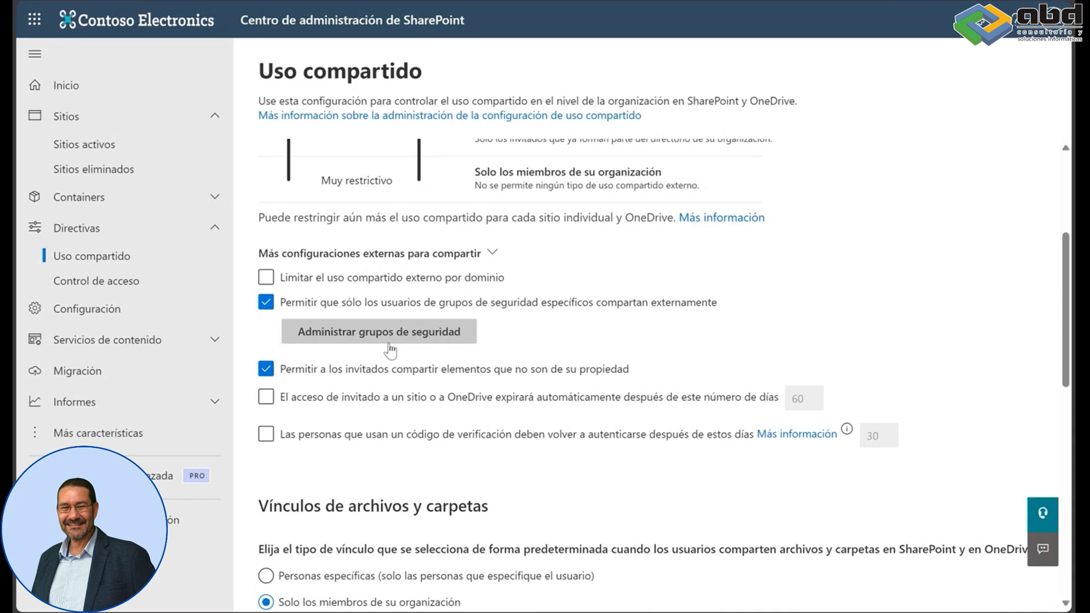
left_click(266, 302)
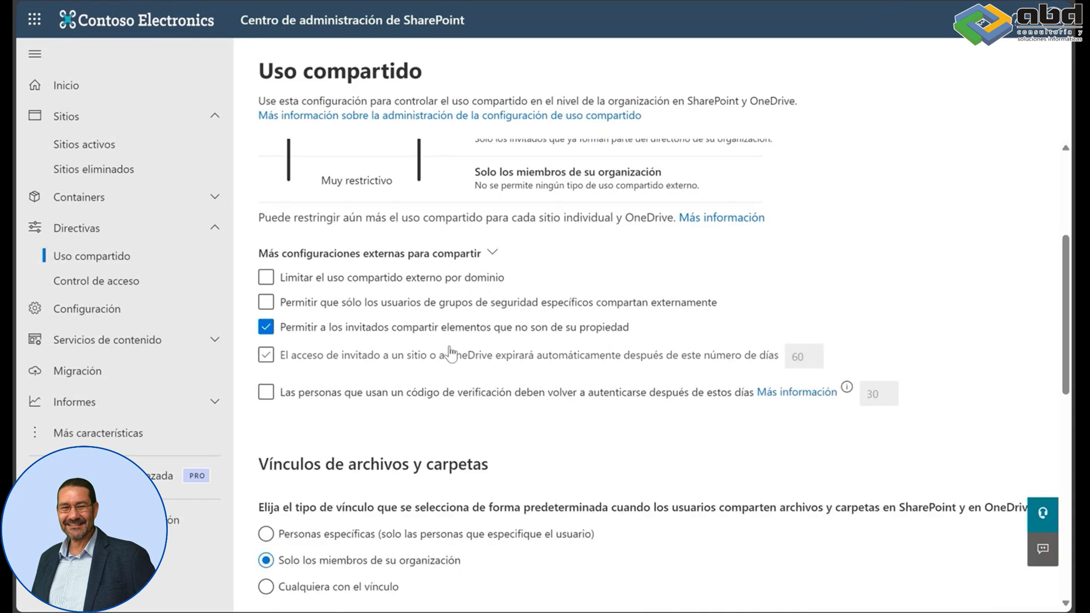
scroll(681, 350, "down", 1)
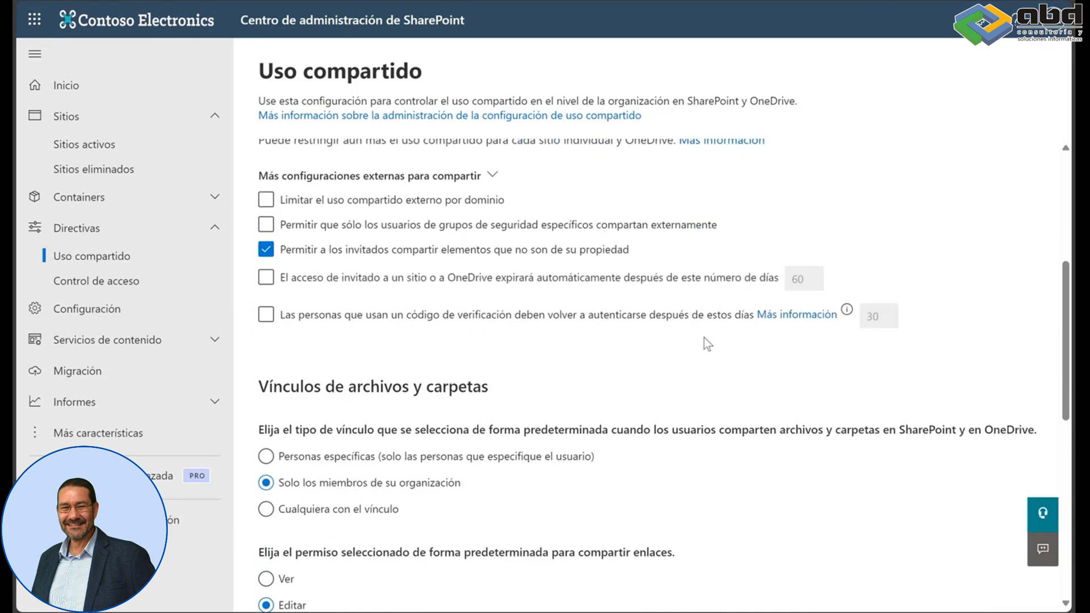
left_click(266, 277)
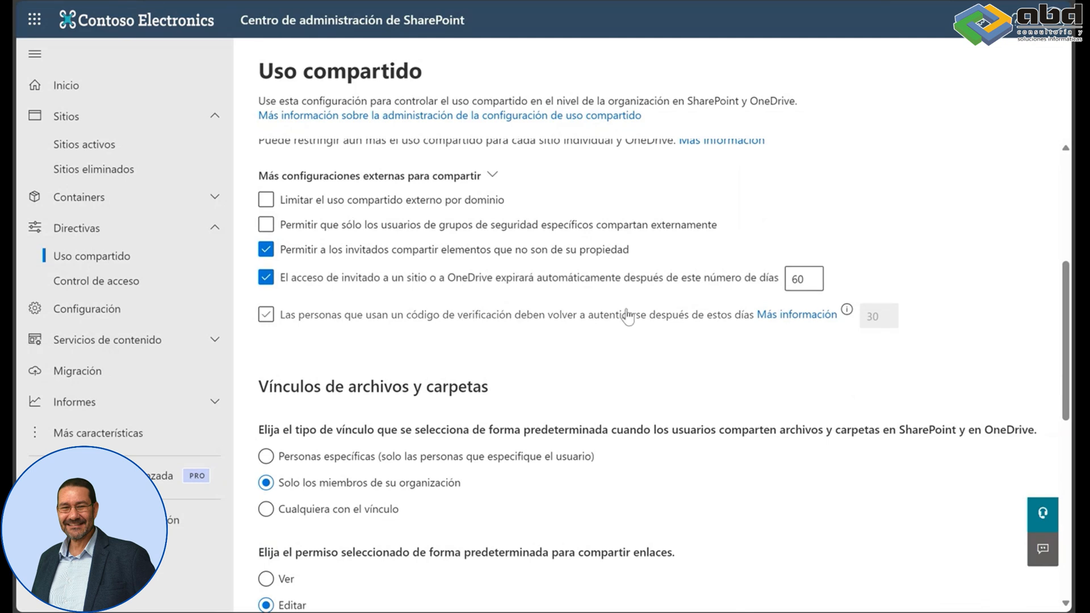
left_click(266, 277)
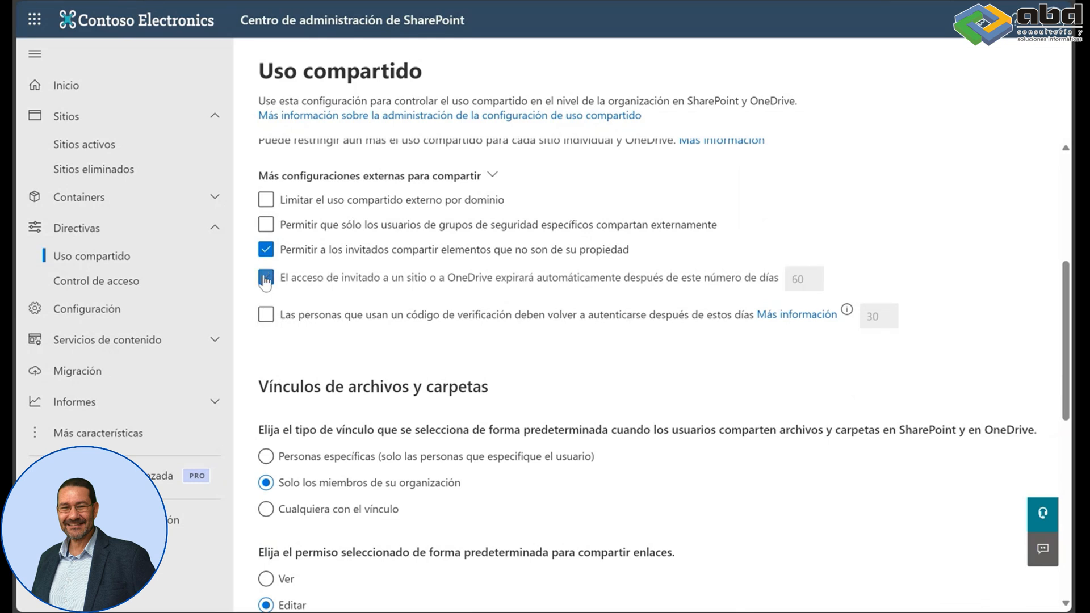
left_click(265, 315)
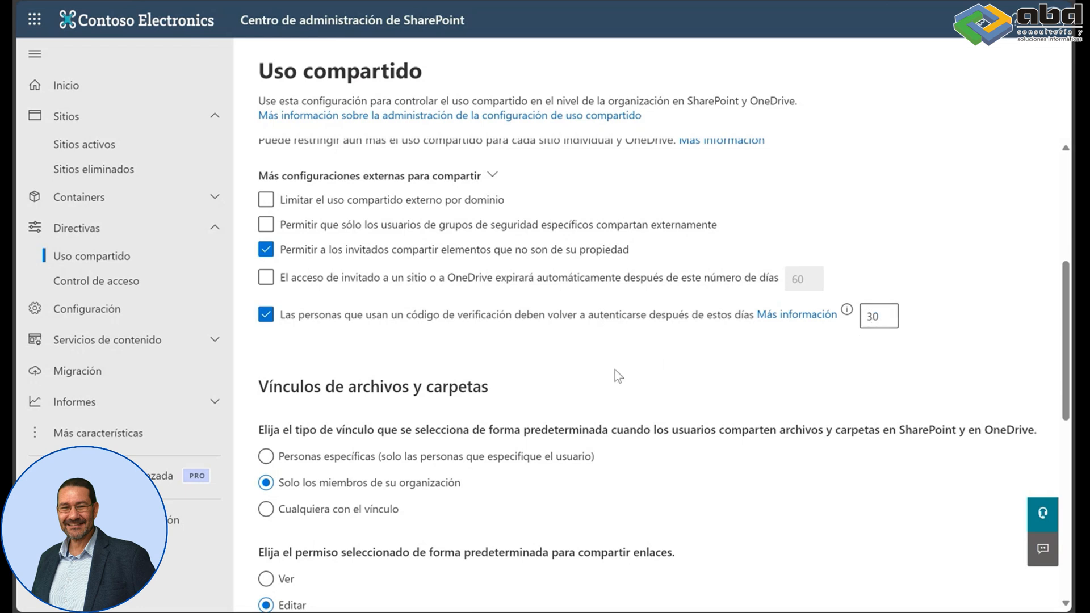
left_click(265, 314)
Examine the file and folder link settings: default link type, default permission, link expiration, granted permissions and the other configuration options
scroll(293, 342, "down", 3)
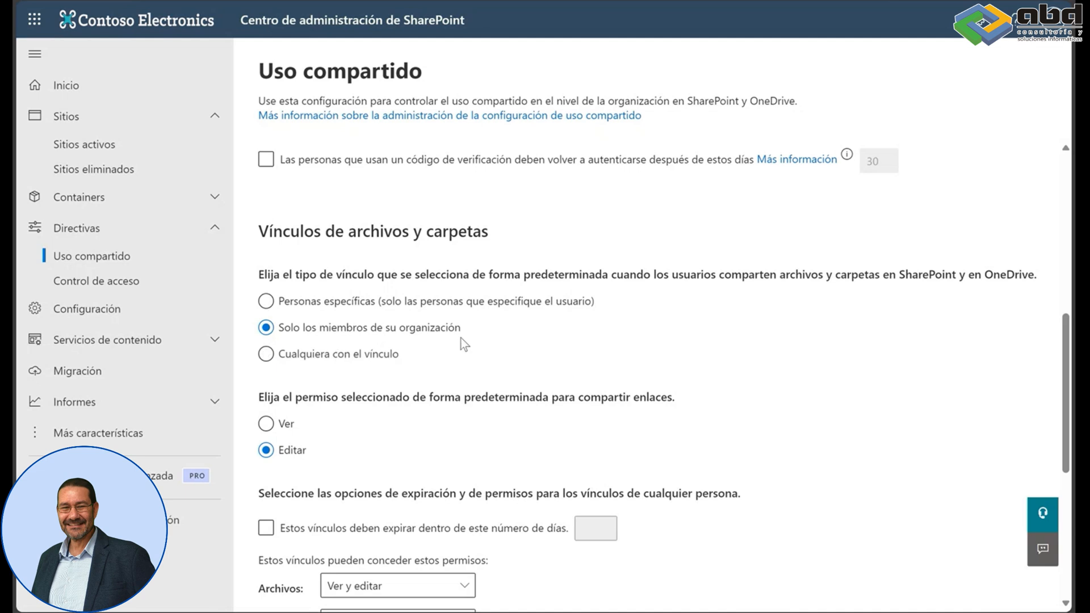
scroll(523, 328, "down", 3)
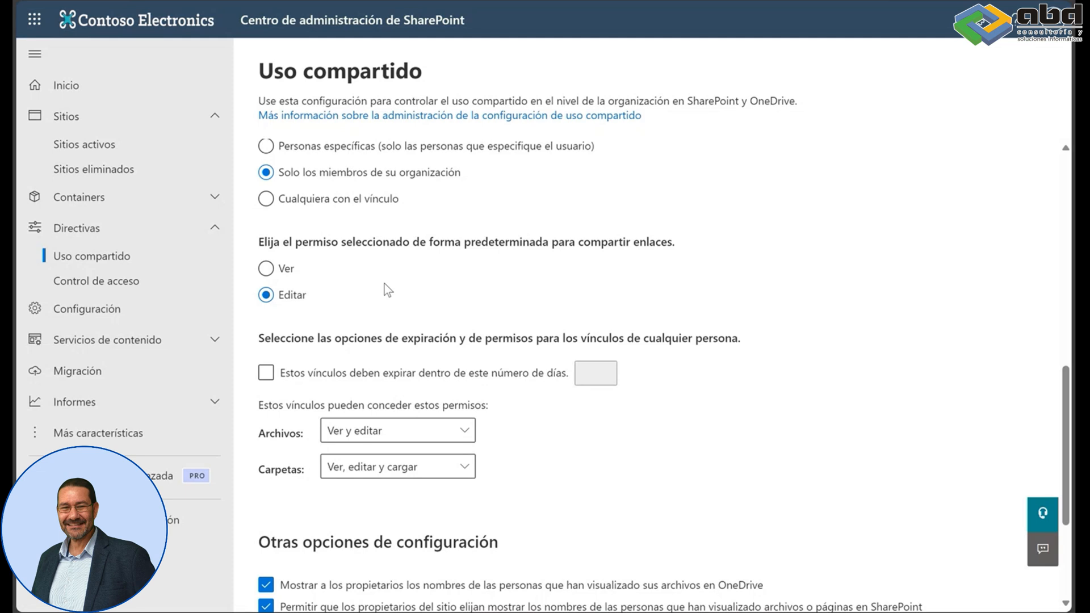
scroll(386, 287, "down", 3)
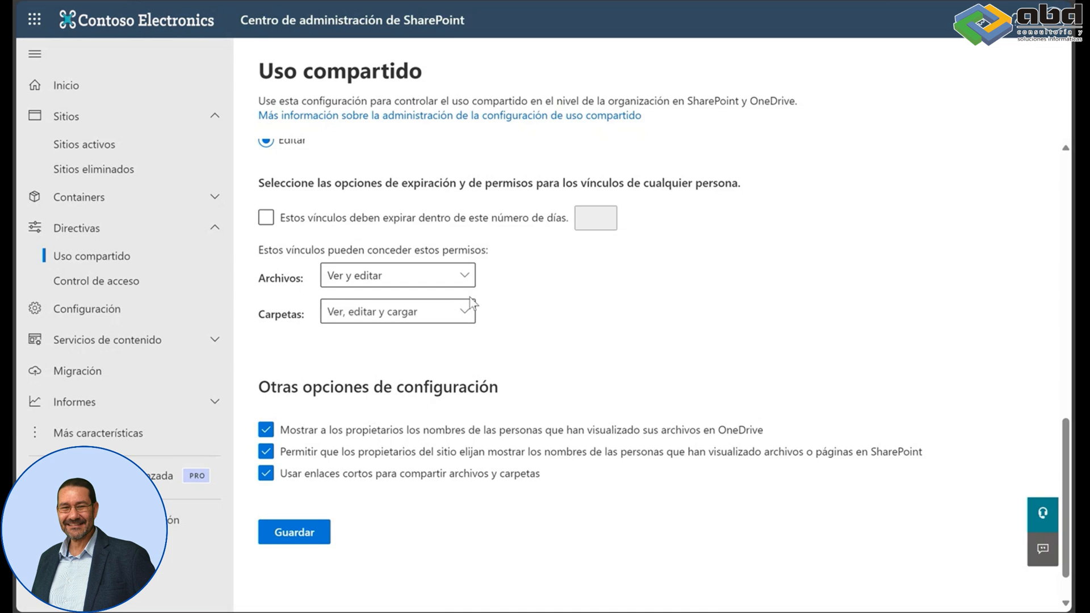
Review the permission options that Anyone links can grant for files and folders, leaving both settings as they are
left_click(465, 277)
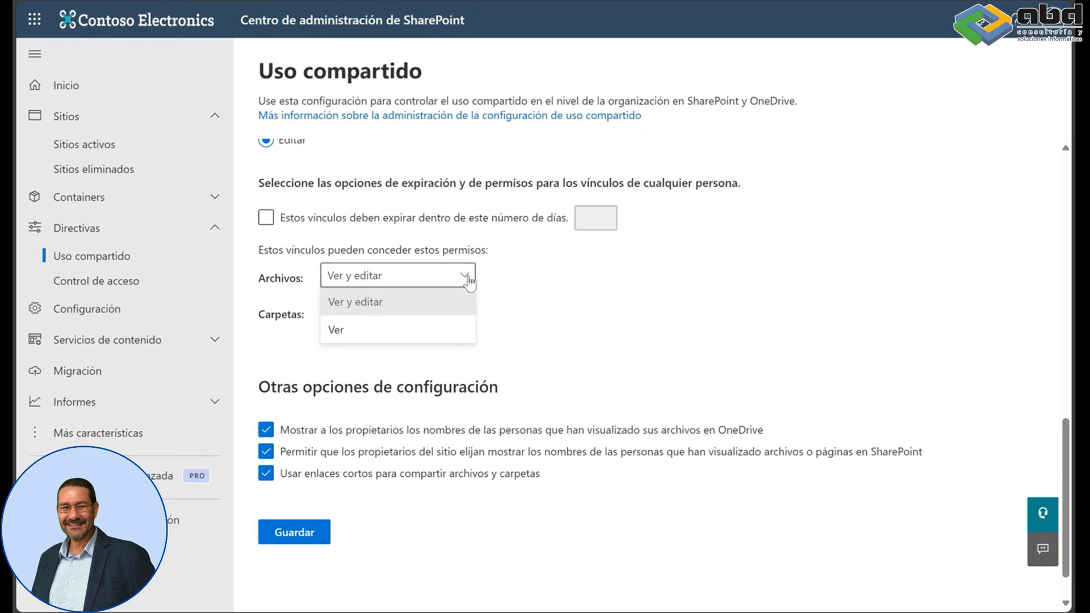
left_click(469, 281)
left_click(467, 314)
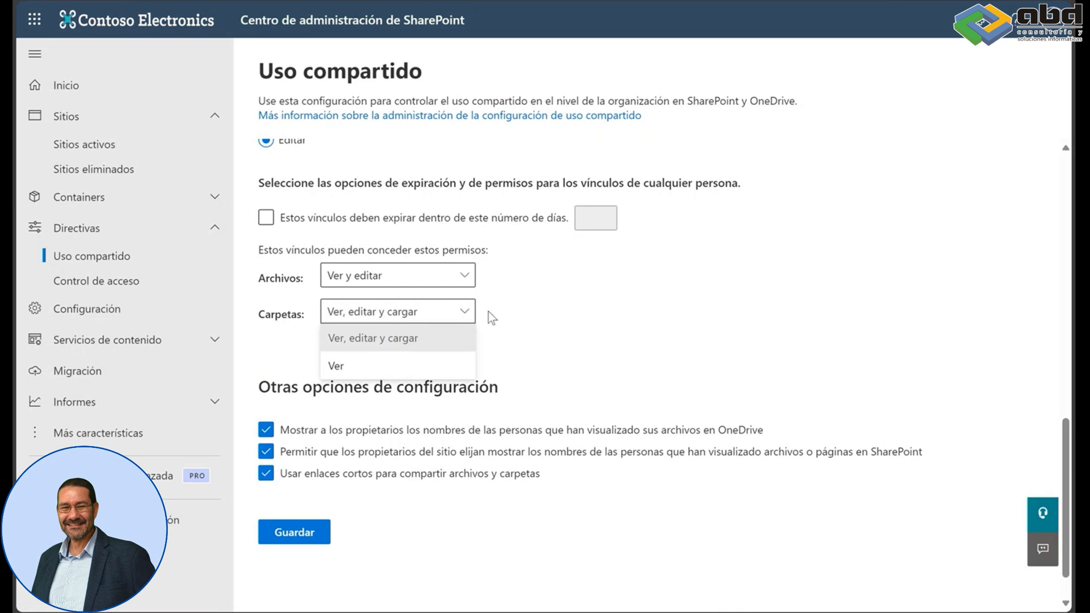
left_click(489, 321)
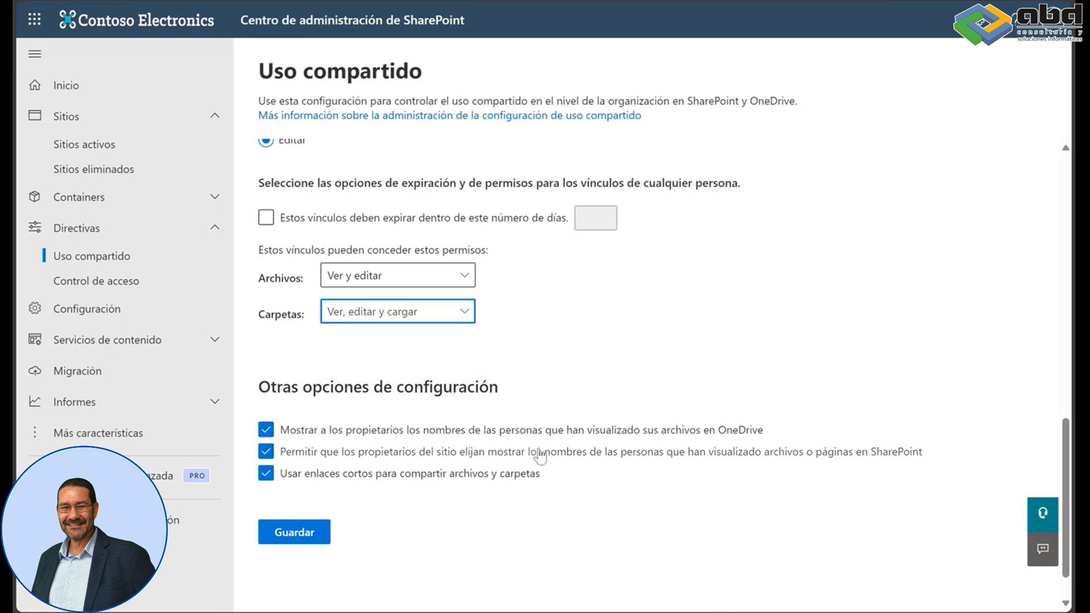
scroll(573, 455, "up", 8)
scroll(574, 455, "up", 5)
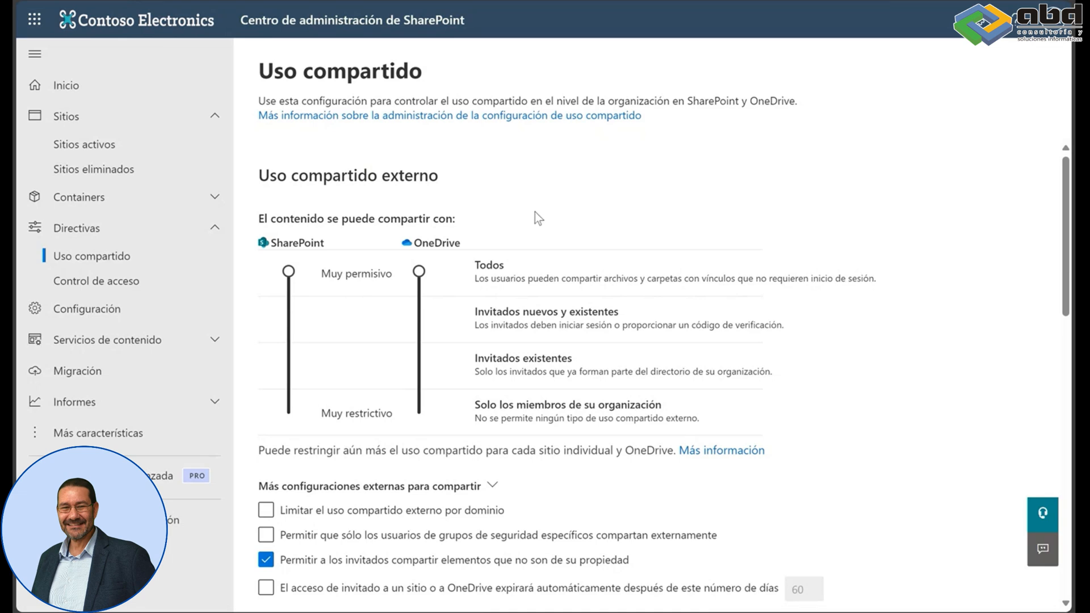
Open the Control de acceso policies and try Bloquear acceso for unmanaged devices, closing the settings without saving
left_click(161, 282)
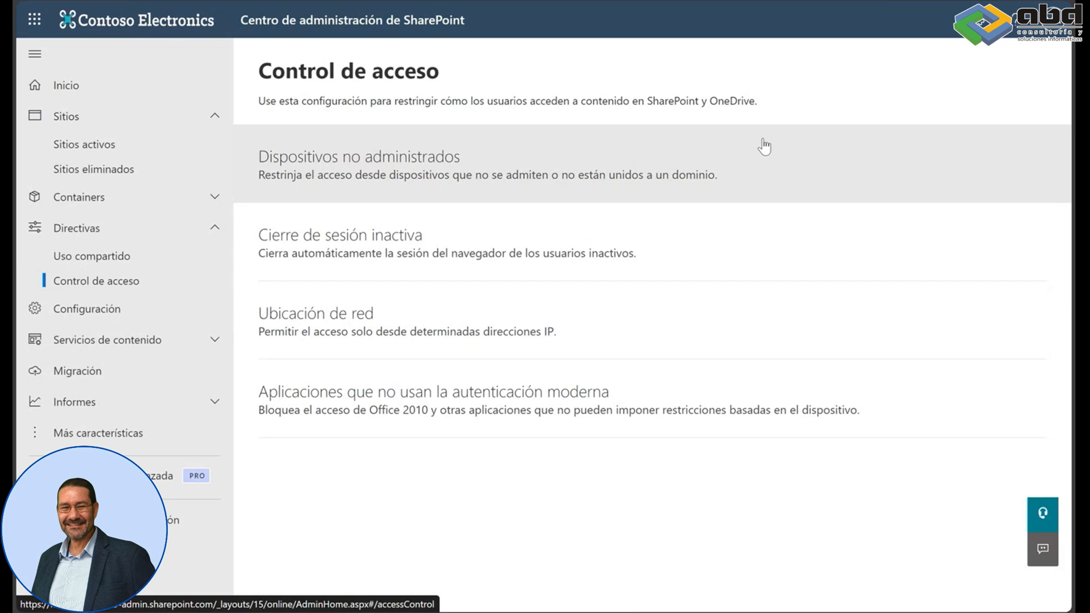
left_click(418, 163)
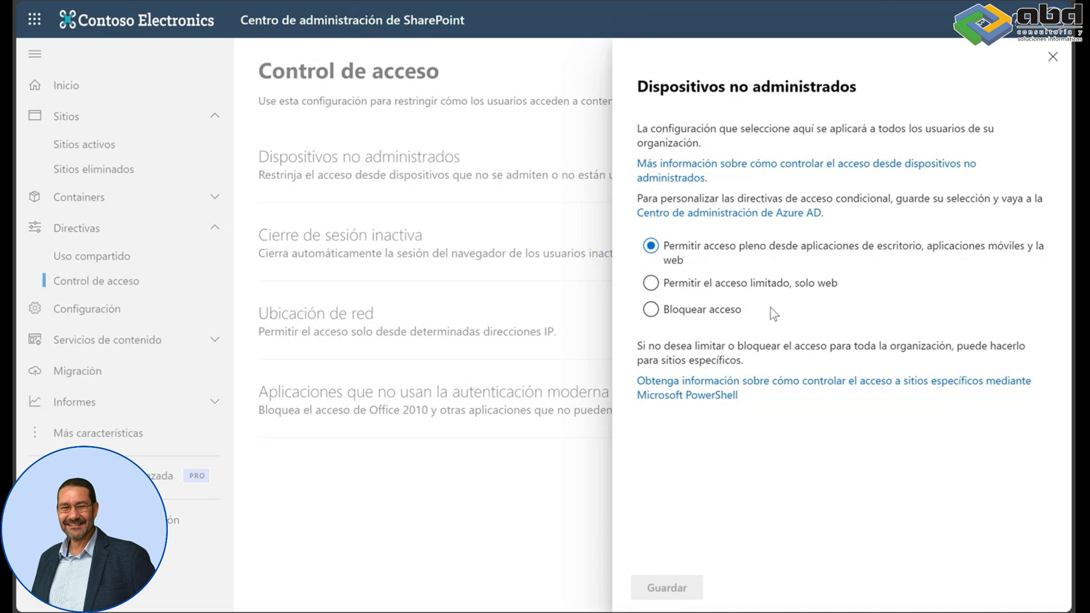
left_click(733, 309)
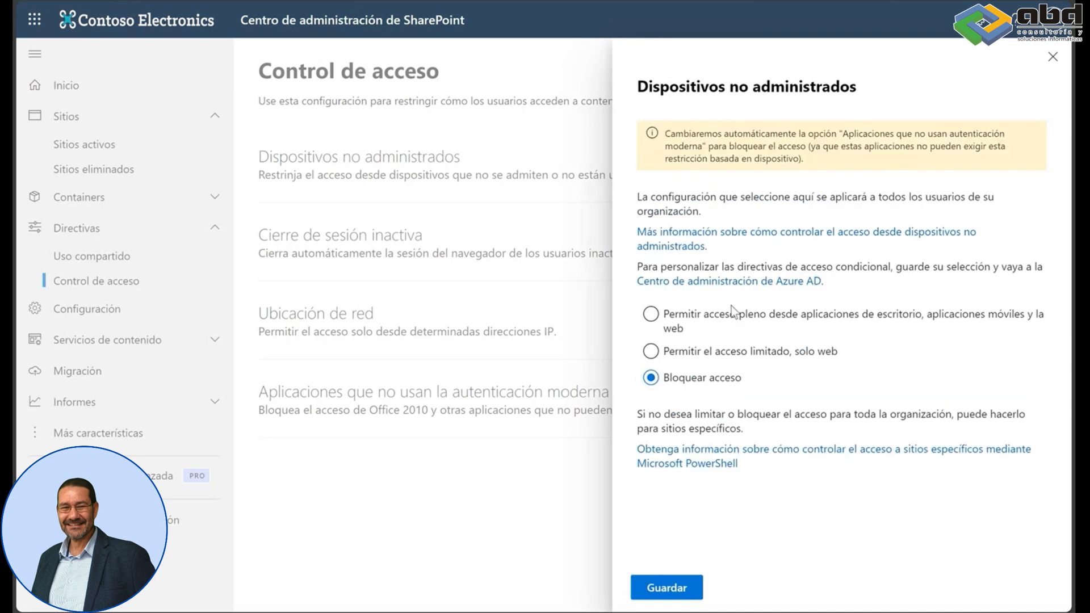
left_click(1051, 59)
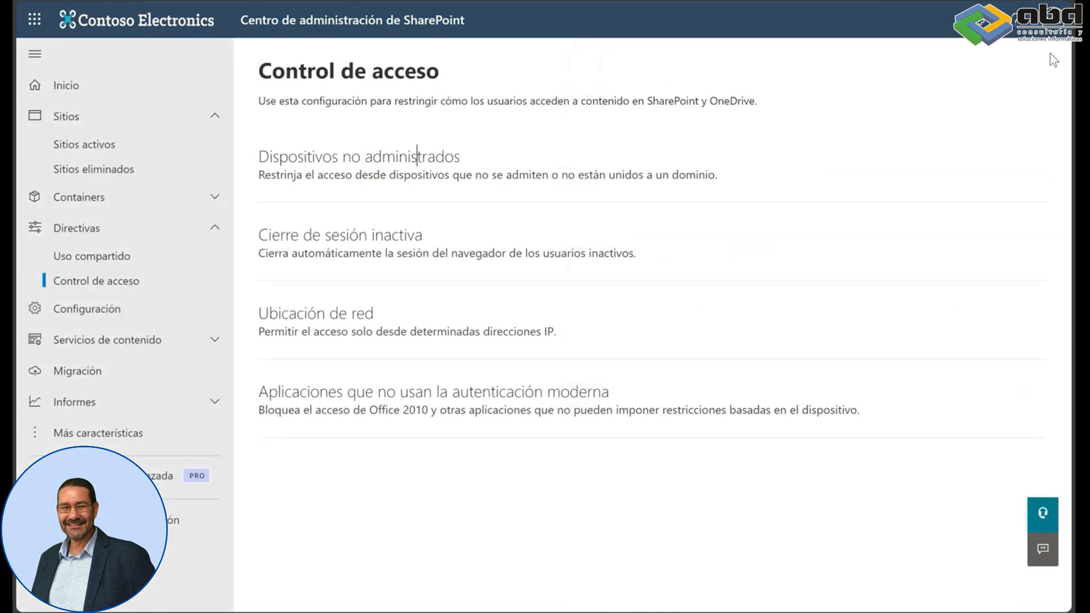
Try enabling automatic sign-out of inactive users under Cierre de sesión inactiva, closing the settings without saving
left_click(399, 235)
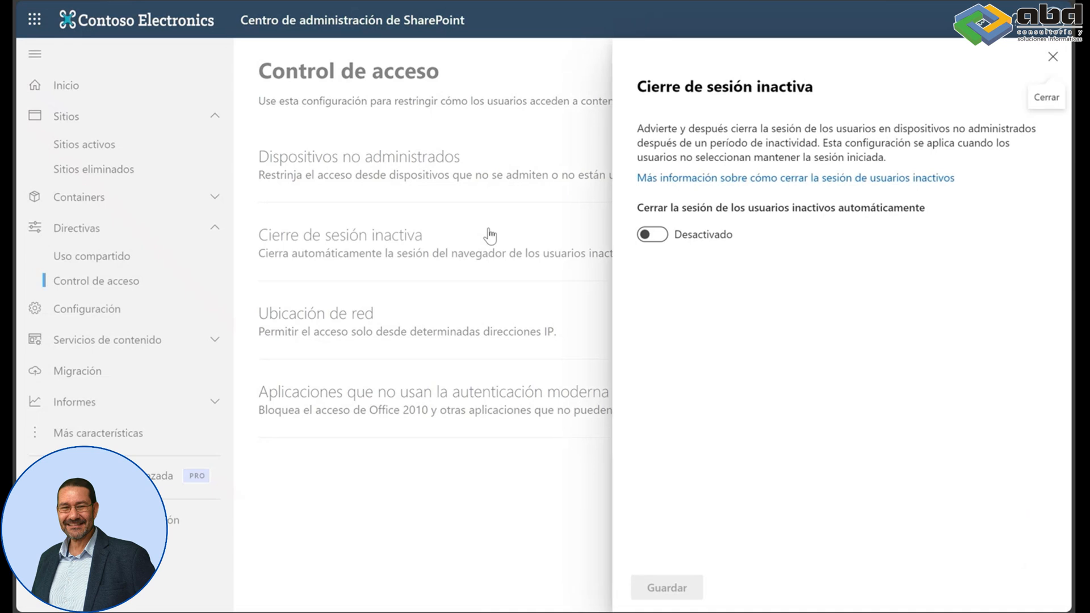
left_click(653, 235)
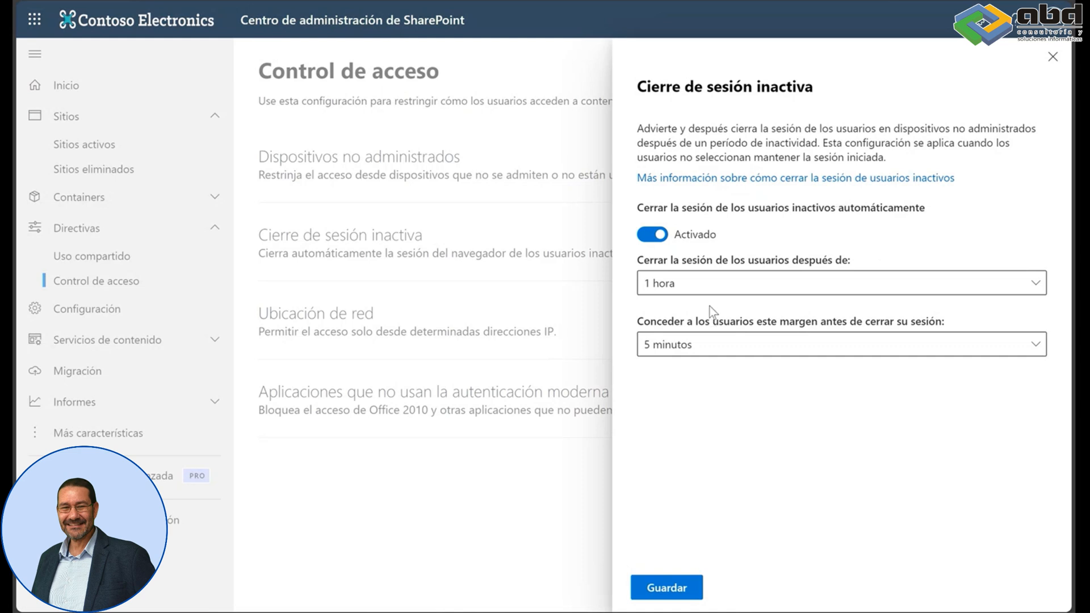
left_click(1053, 57)
Try allowing access only from specific IP address ranges under Ubicación de red, closing the settings without saving
left_click(392, 321)
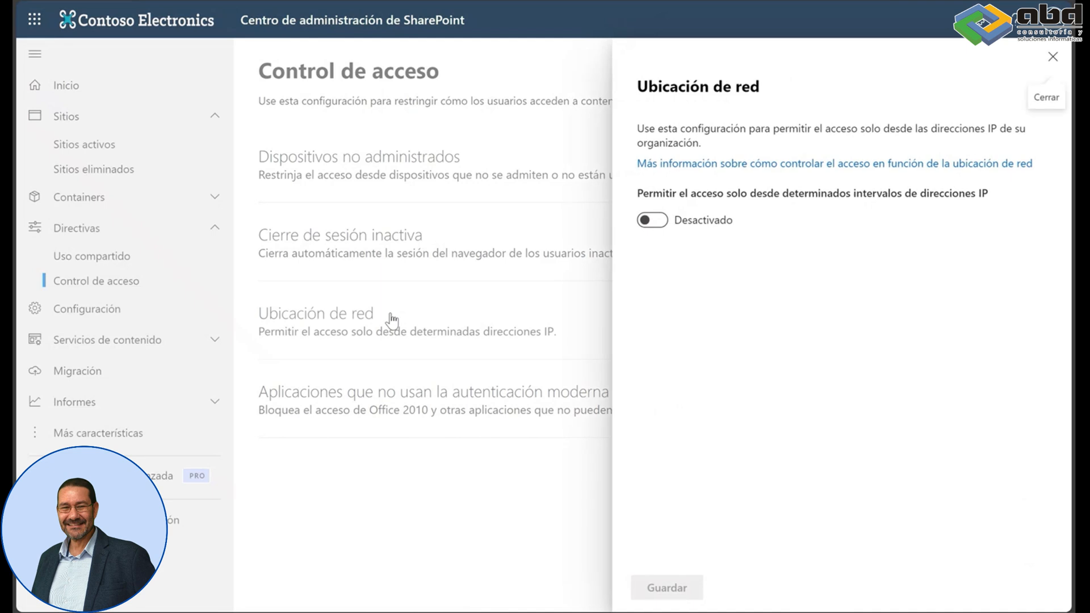
left_click(652, 220)
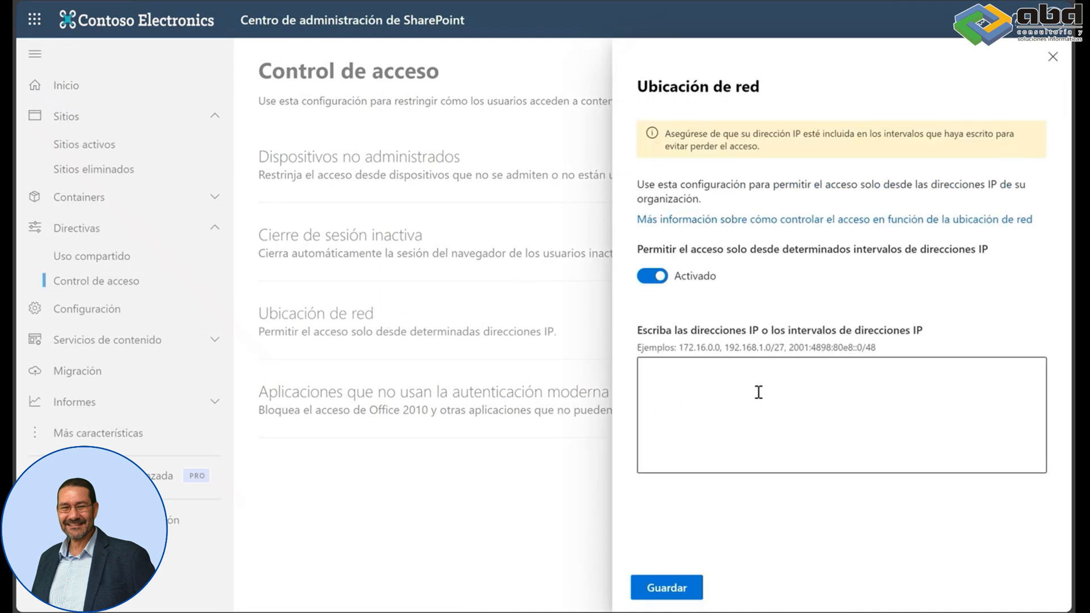
left_click(1053, 57)
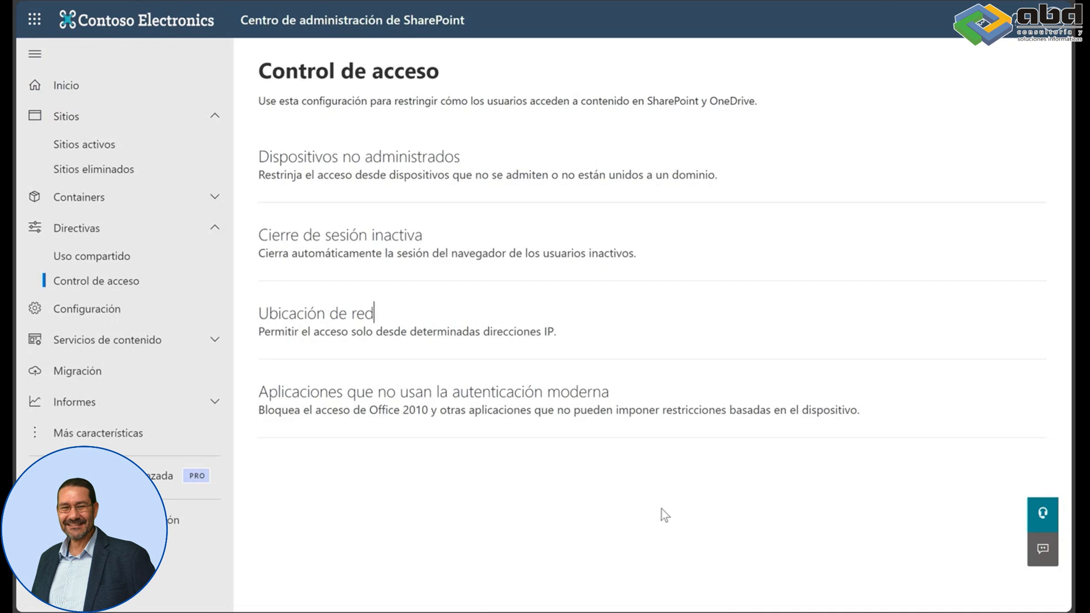
Open the Contoso Brand site from the active sites and review its general information, activity and external file sharing configuration
left_click(90, 148)
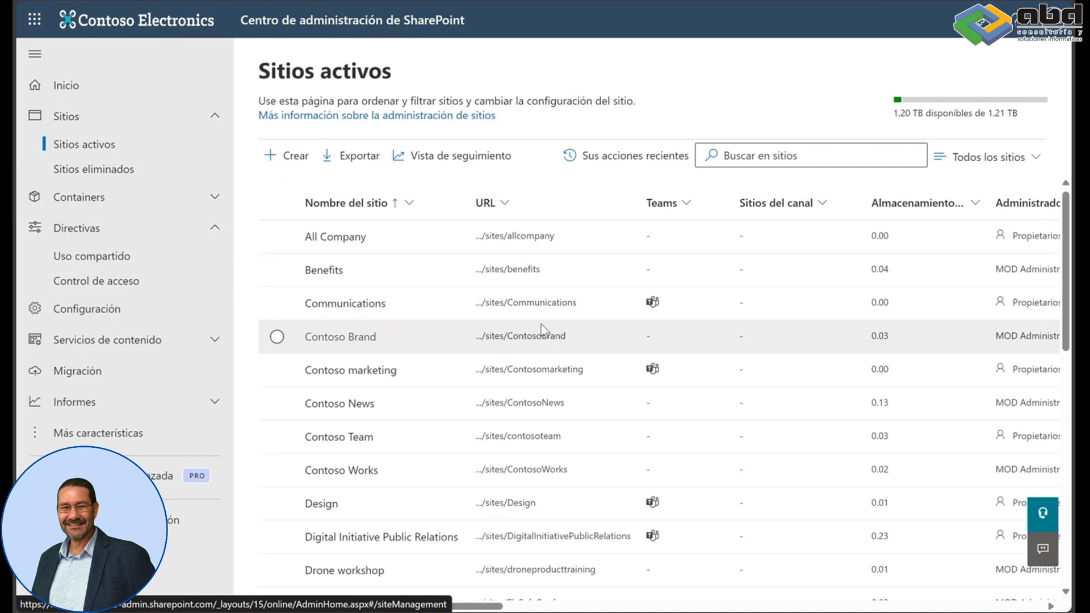
left_click(362, 338)
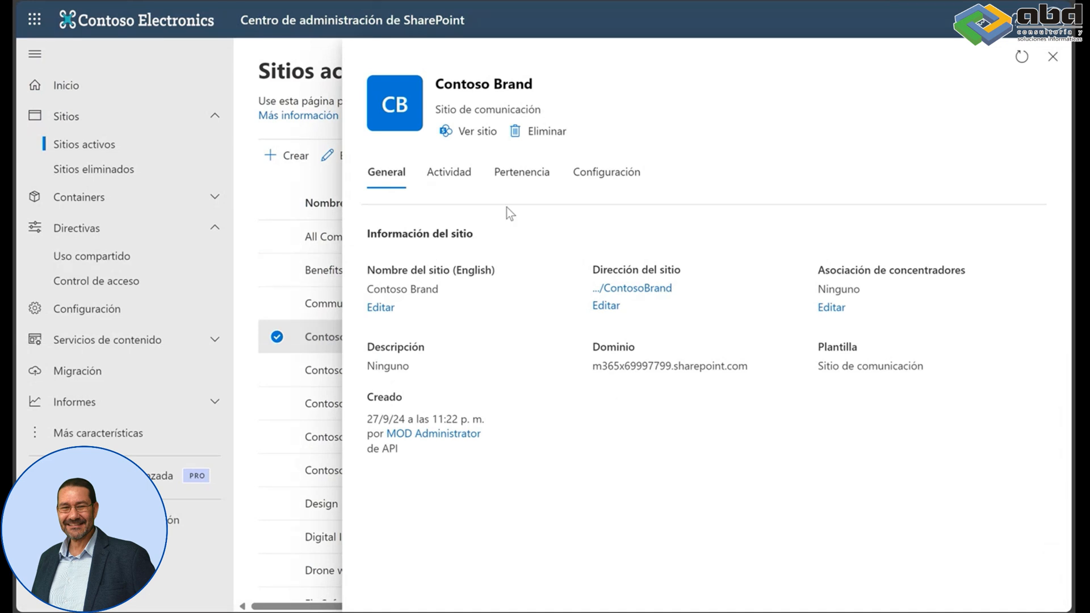
left_click(448, 172)
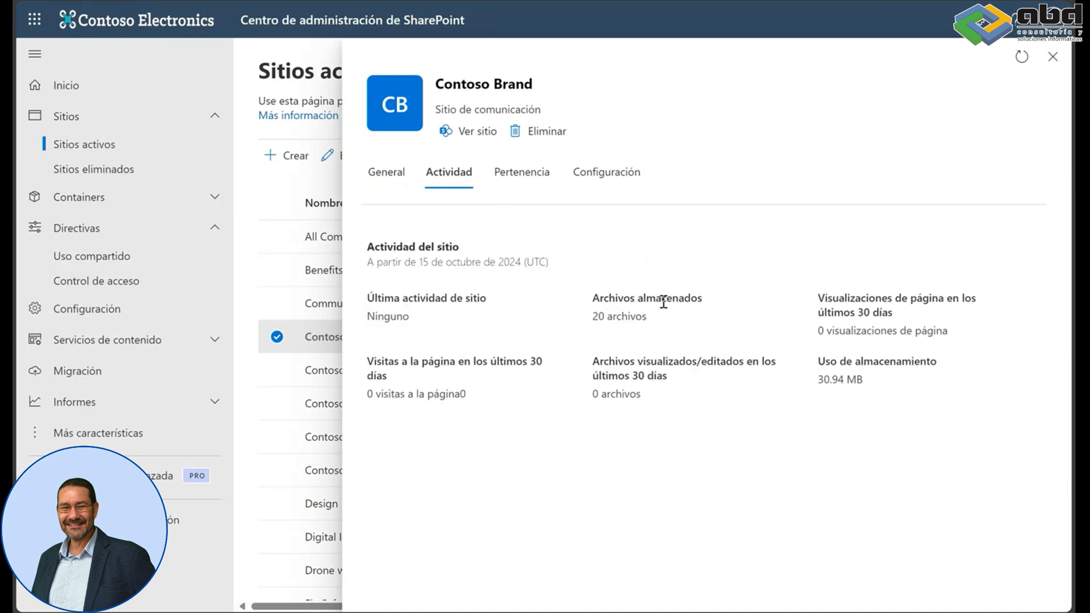
left_click(393, 185)
left_click(449, 182)
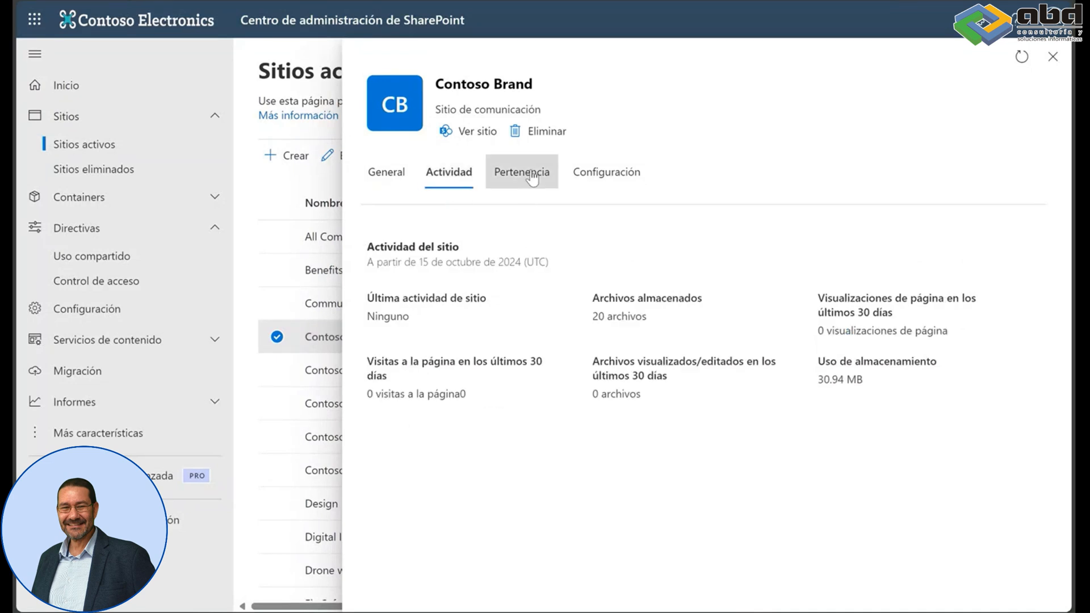
left_click(597, 176)
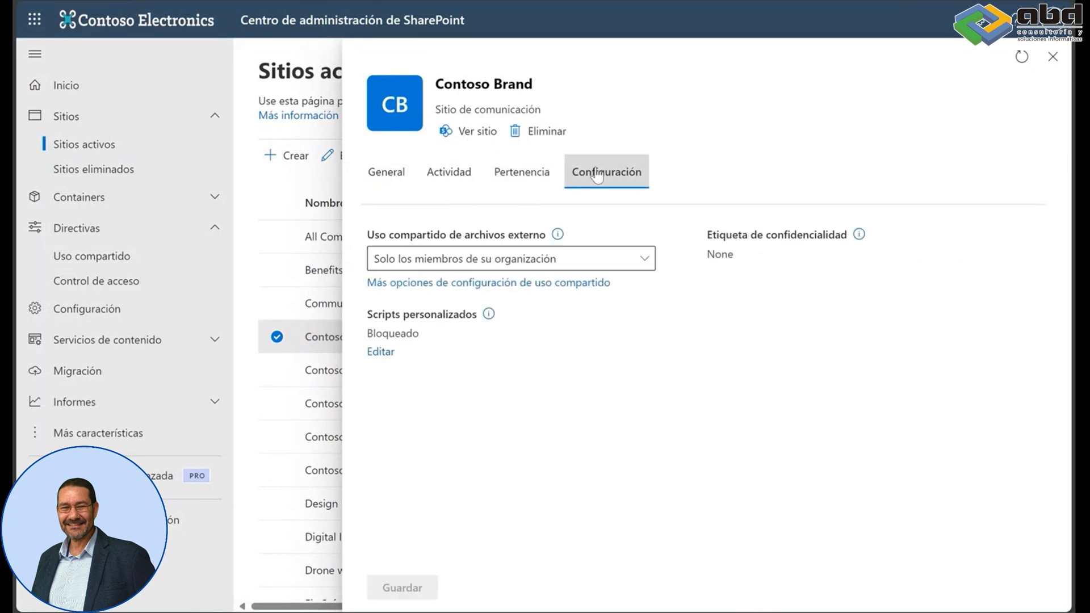
left_click_drag(367, 235, 528, 235)
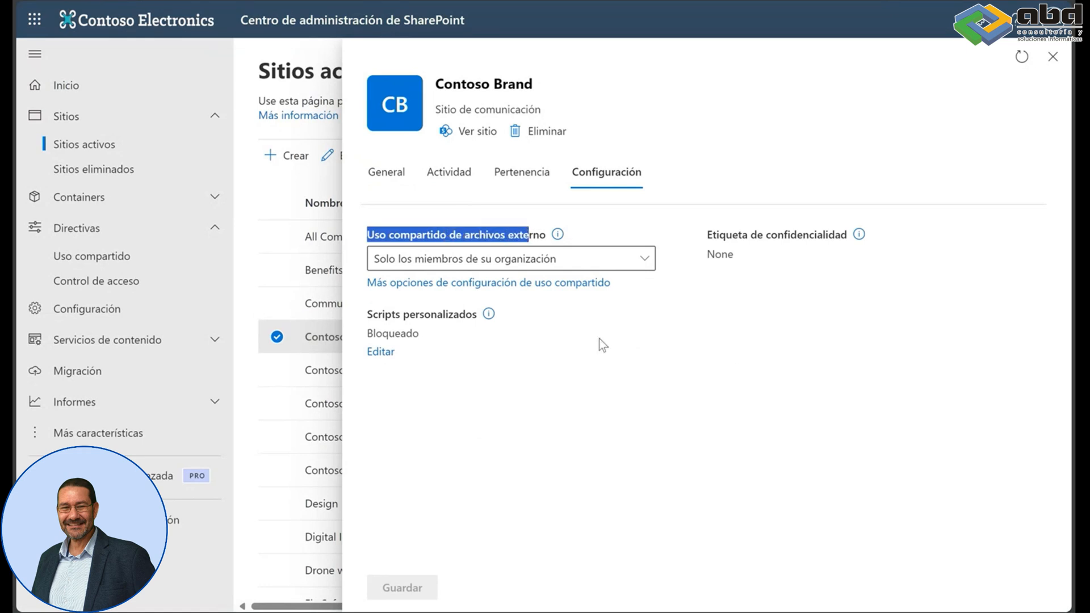
left_click(757, 352)
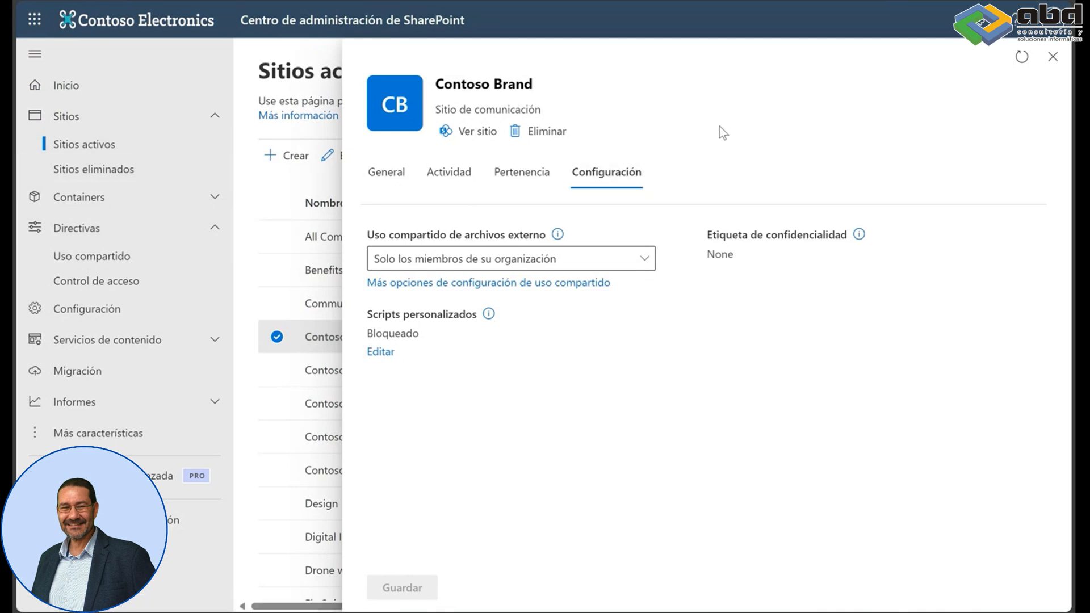
Try Cualquiera as Contoso Brand's external file sharing level, restore Solo los miembros de su organización, and close the site details
left_click(648, 256)
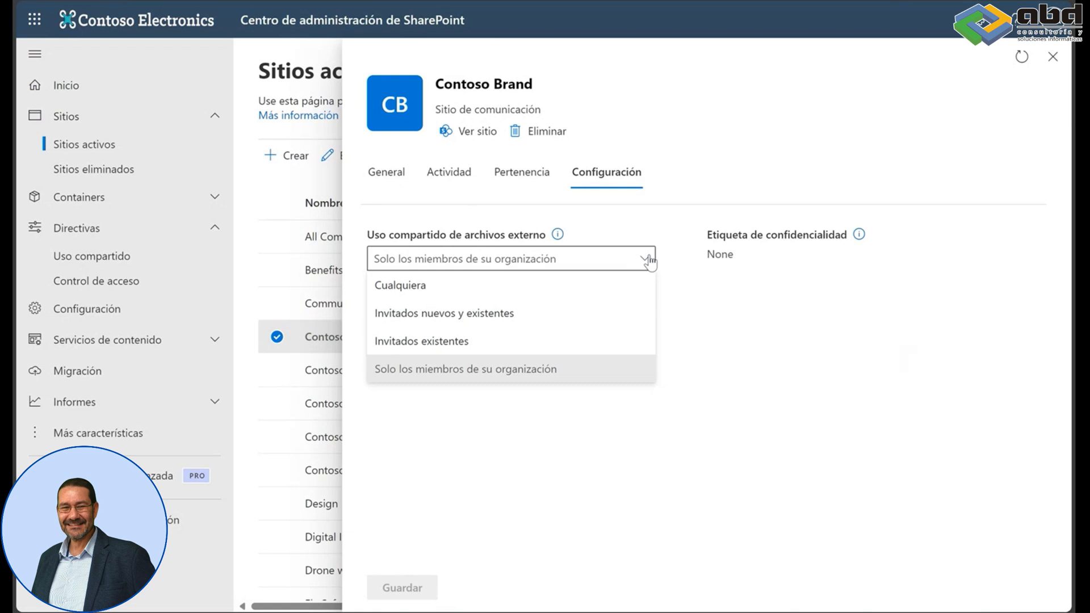
left_click(441, 284)
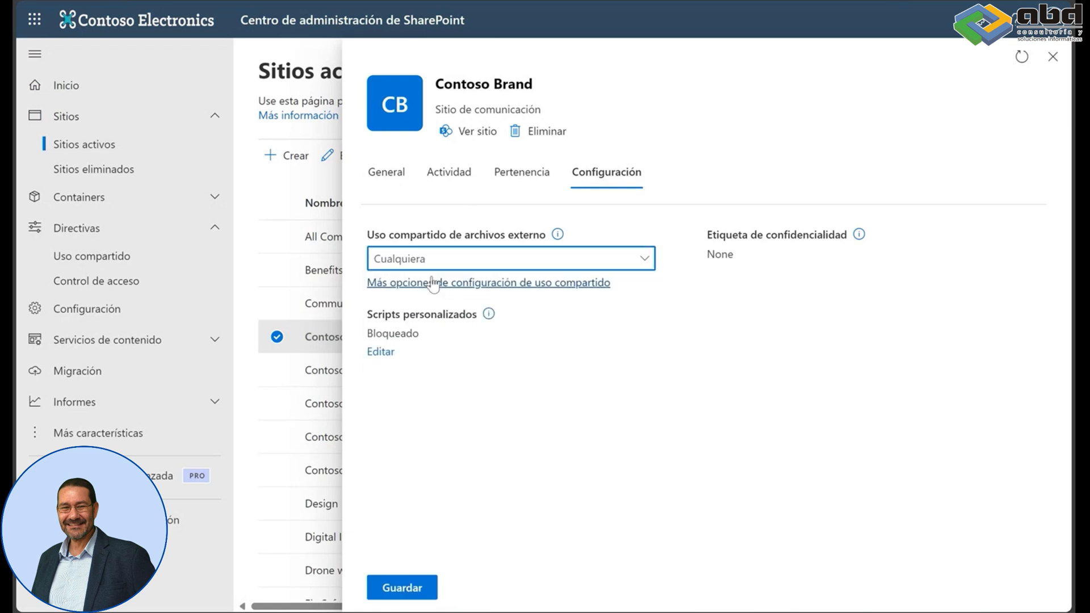
left_click(646, 261)
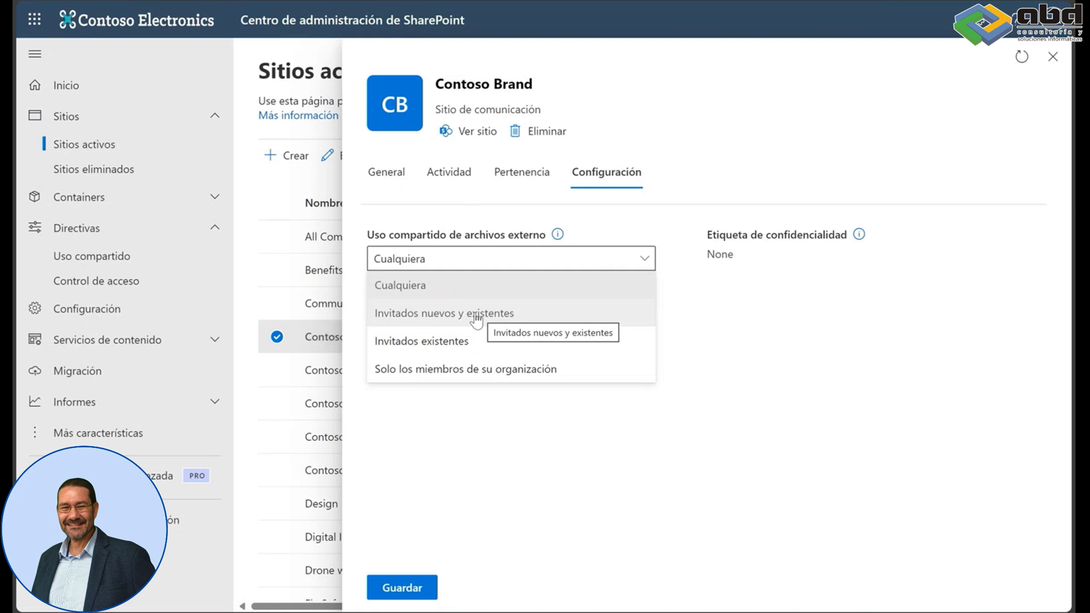
left_click(484, 369)
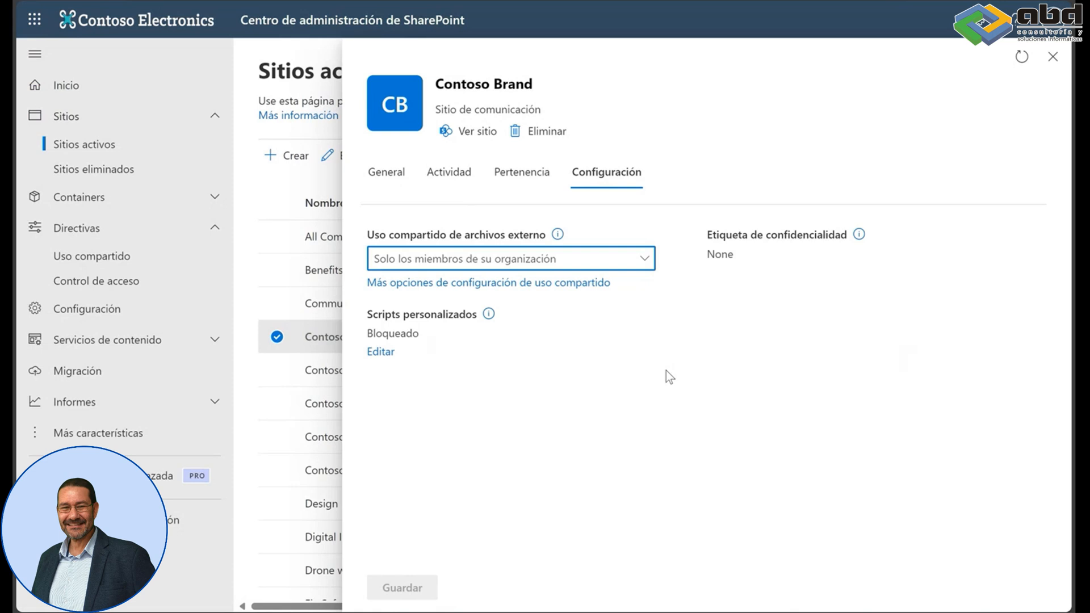
left_click(1053, 57)
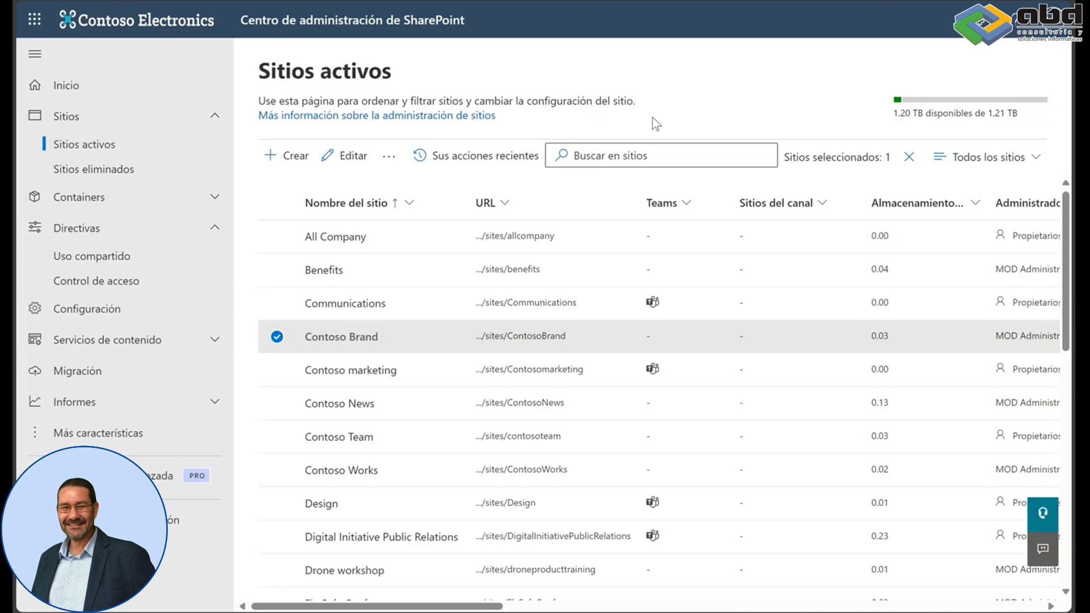
Start creating a site through Examinar más sitios and choose the Sitio de grupo template
left_click(293, 155)
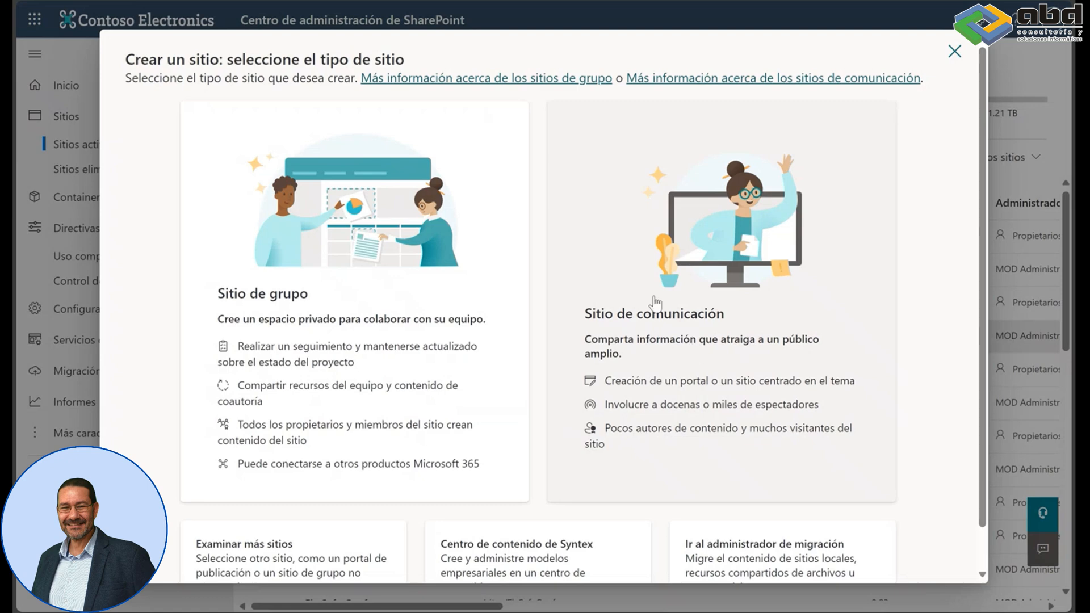
scroll(543, 249, "down", 1)
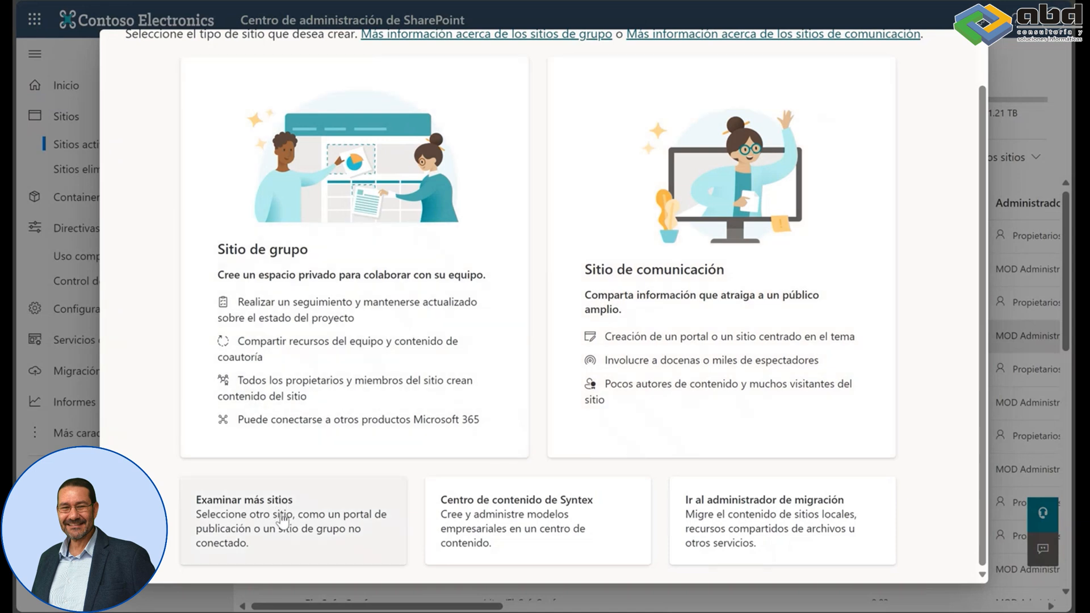
left_click(282, 516)
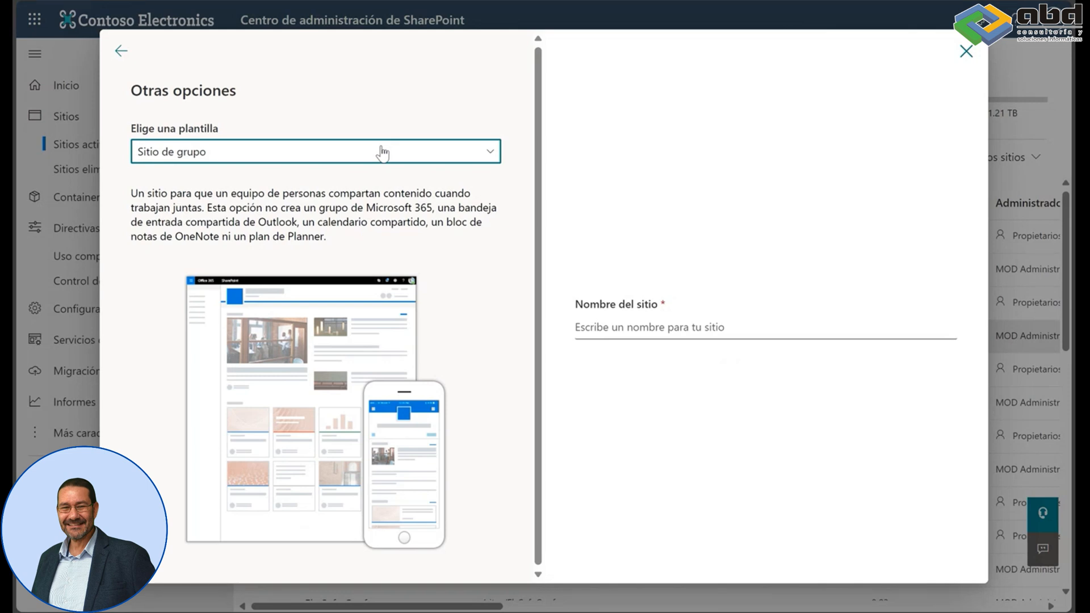
left_click(490, 152)
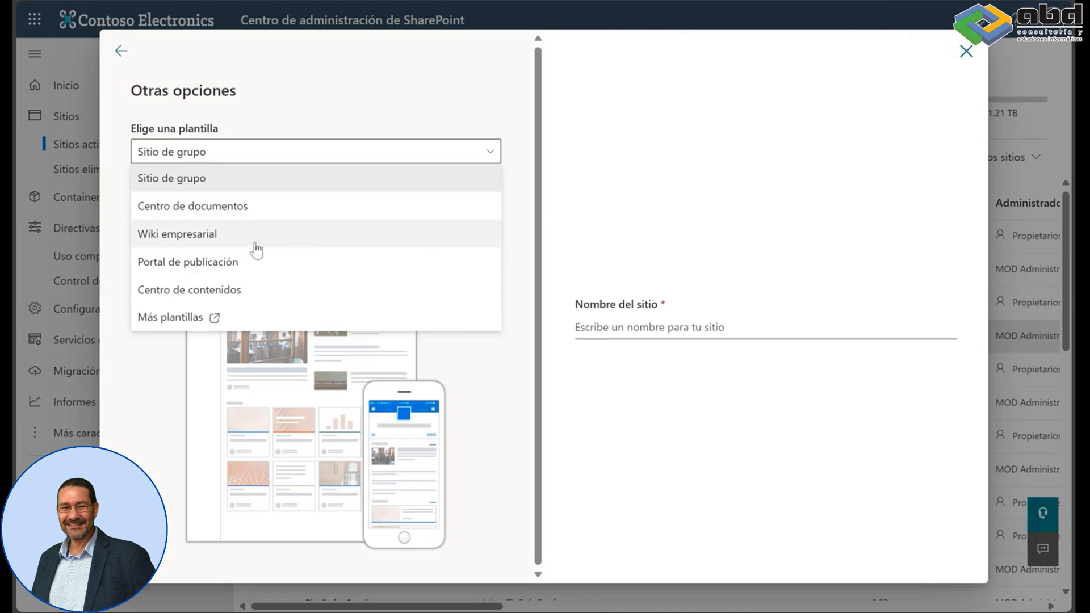
left_click(254, 179)
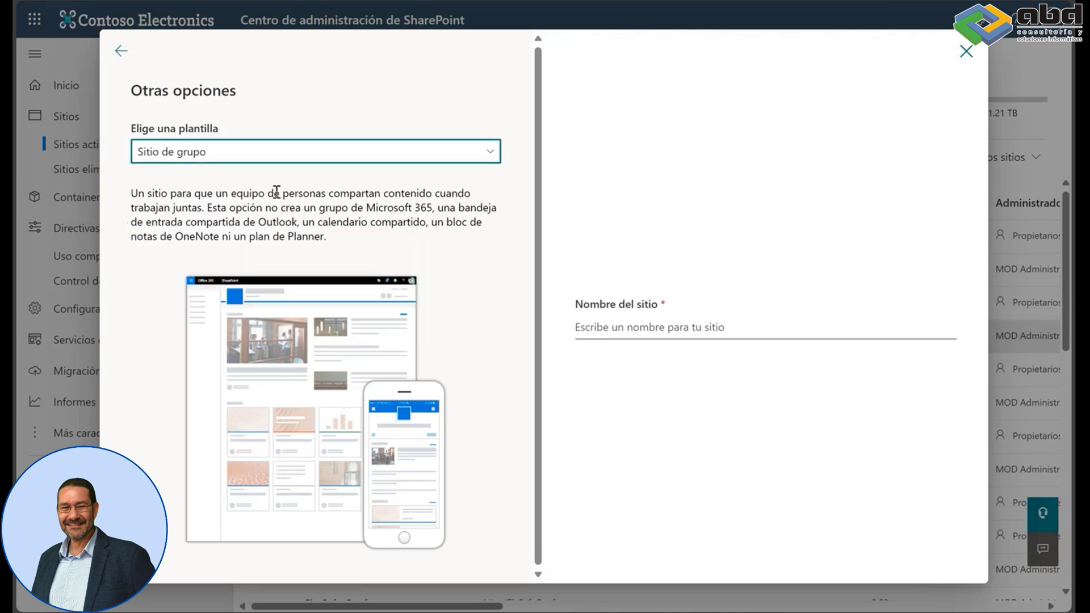
Name the new site Mi Proyecto and check the address prefix options, keeping ../sites/
left_click(706, 326)
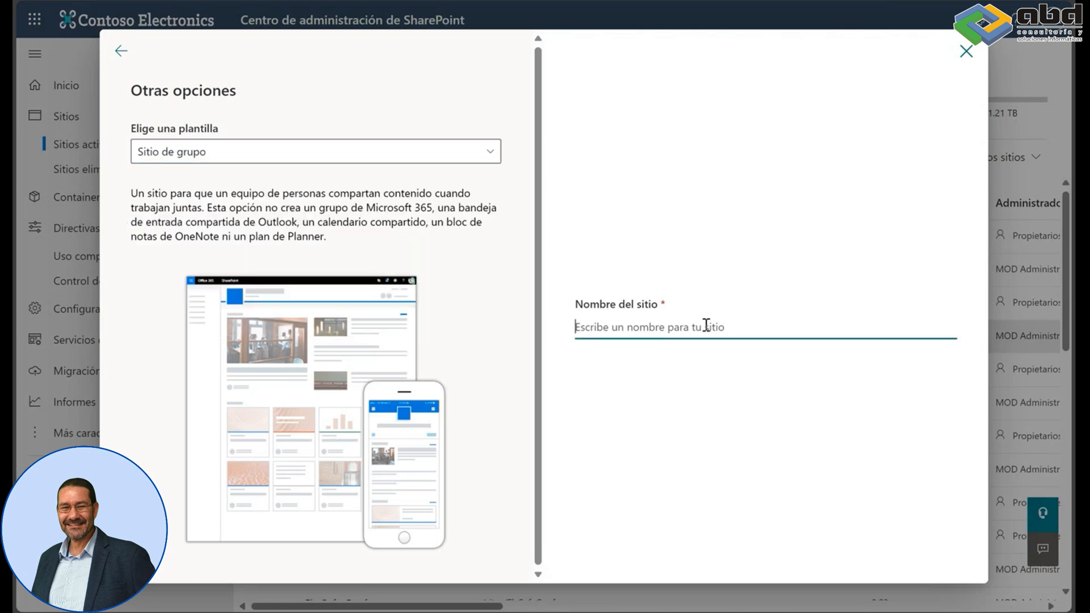
type("Mi P")
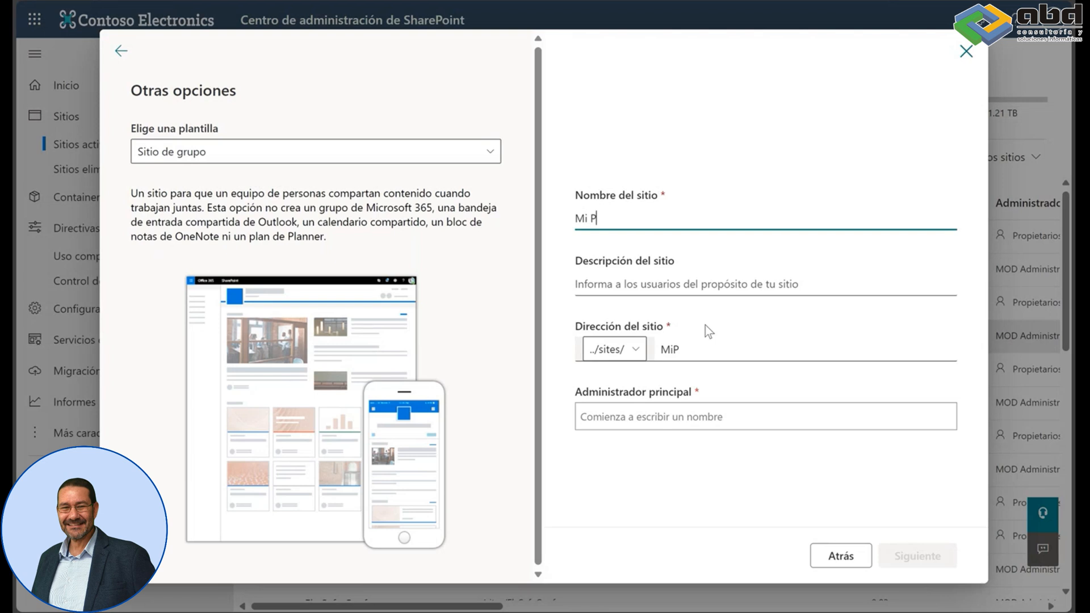
type("royecto")
left_click(734, 282)
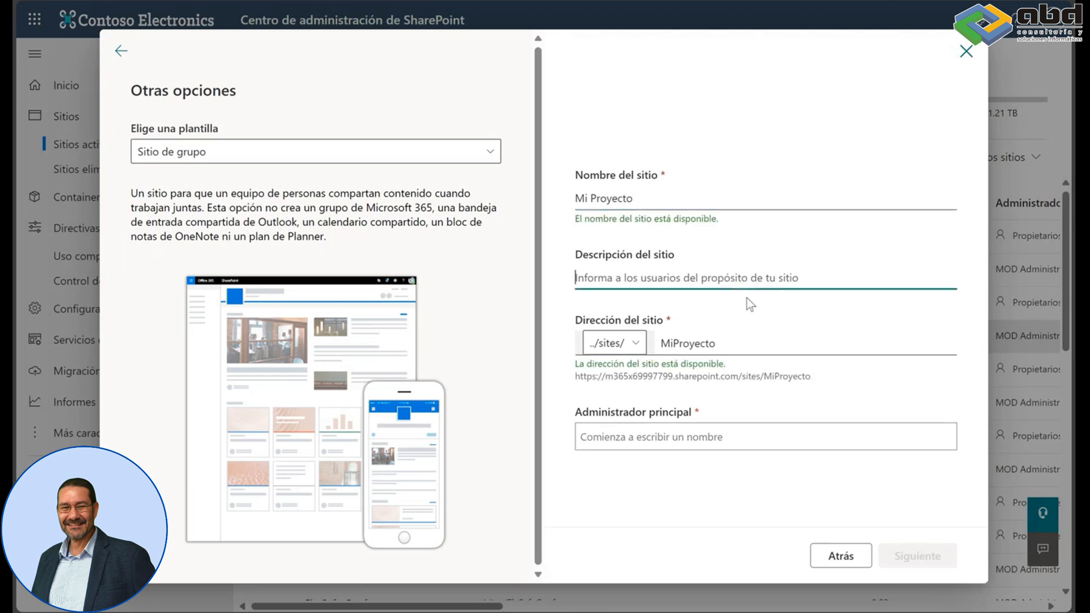
left_click(637, 344)
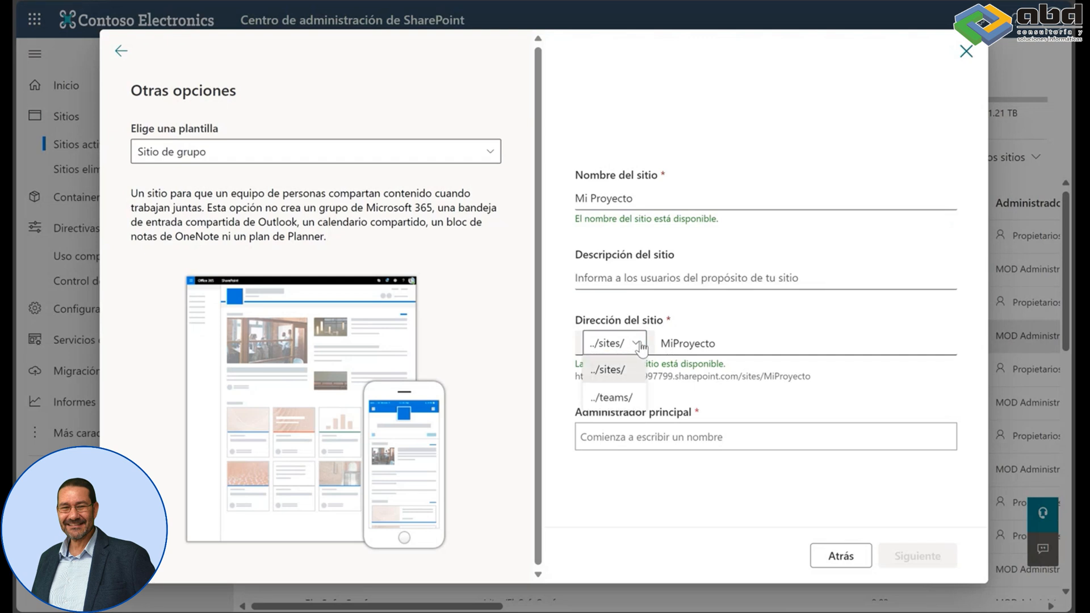
left_click(640, 345)
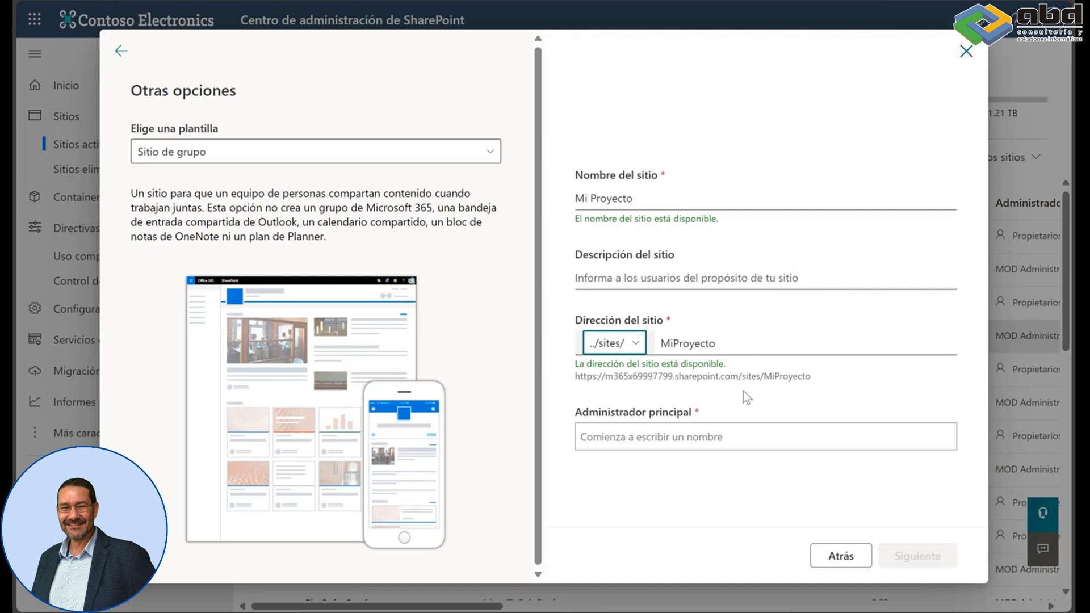
Assign MOD Administrator as the new site's primary administrator and continue to the language and time zone settings
left_click(747, 431)
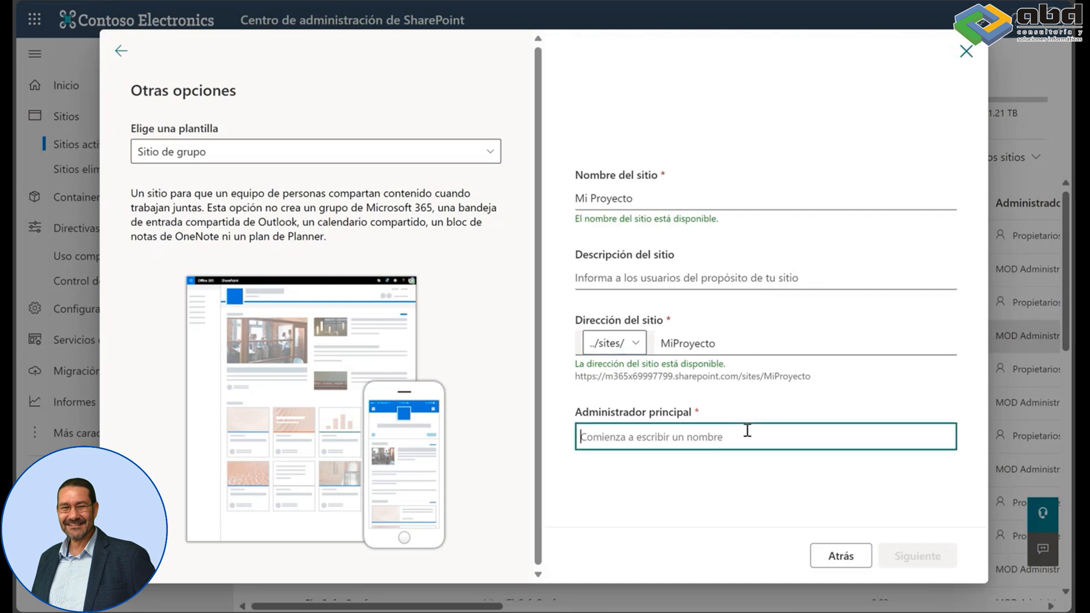
type("mod")
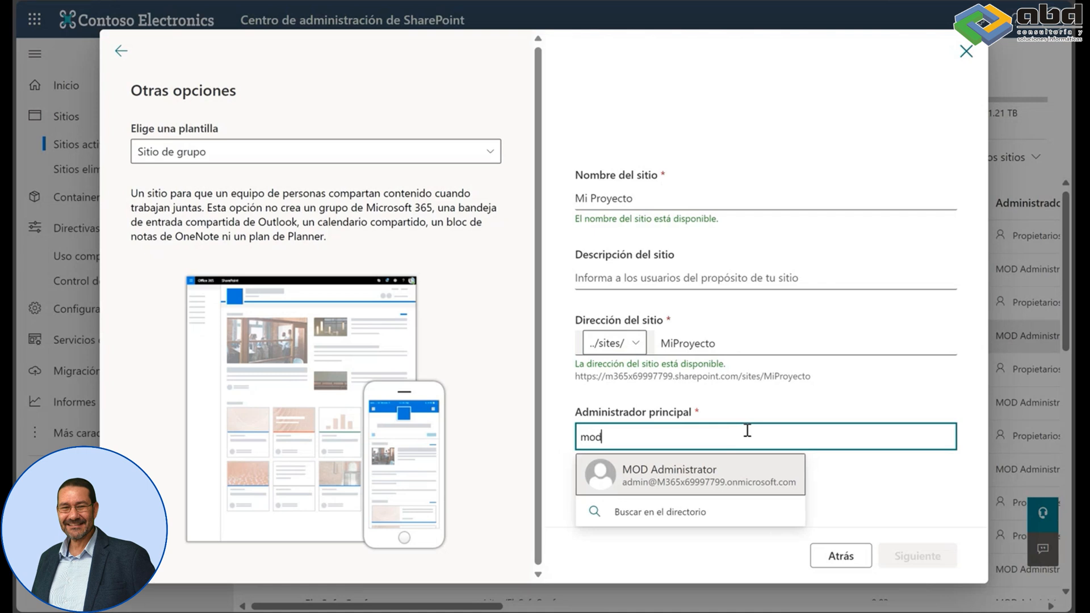
left_click(706, 475)
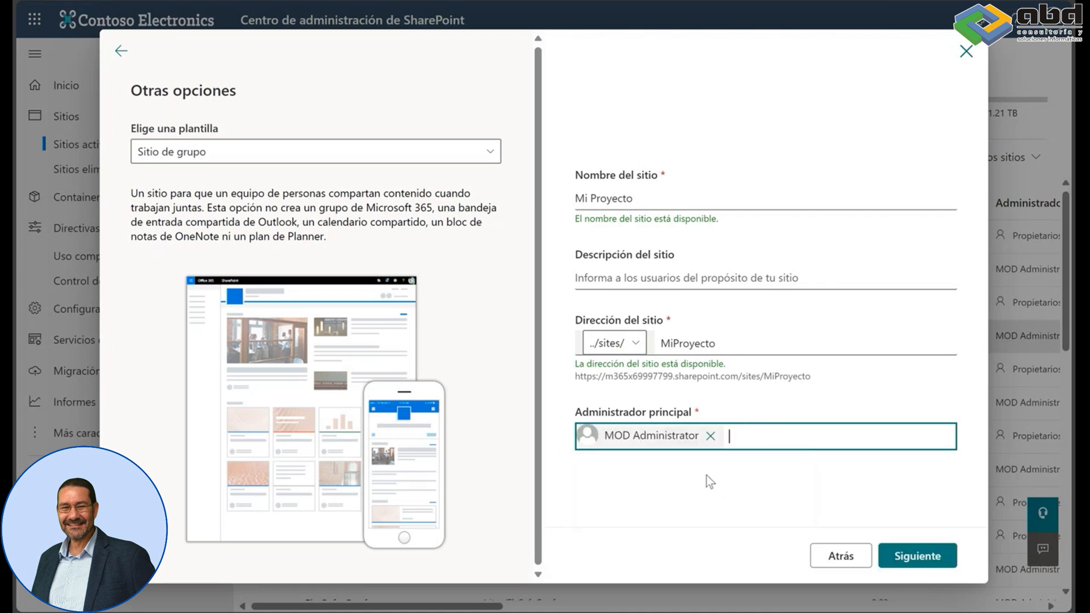
left_click(915, 555)
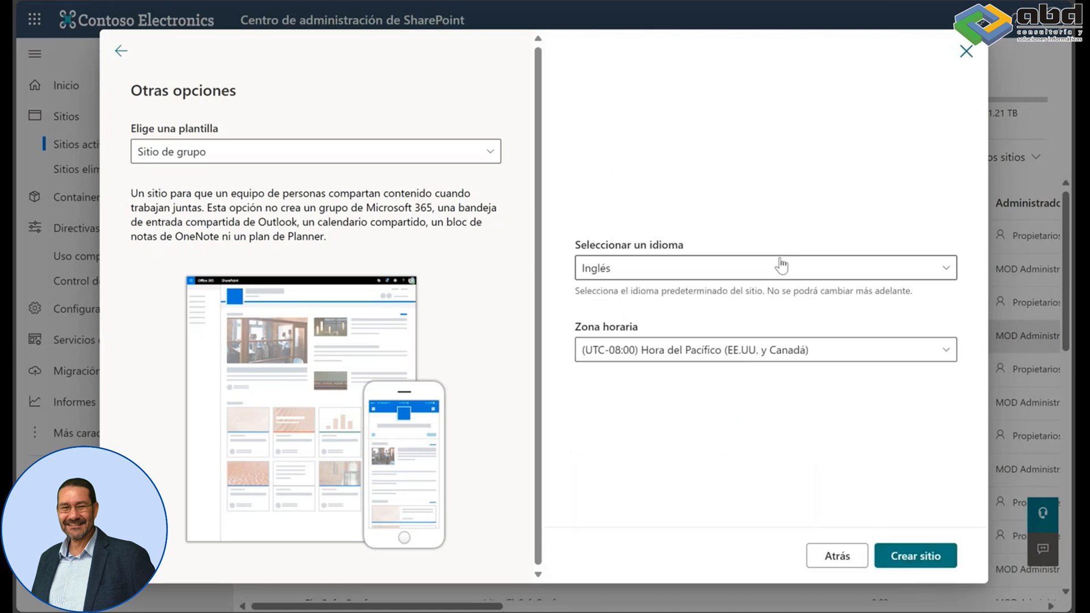
Set the new site's default language to Español
left_click(782, 268)
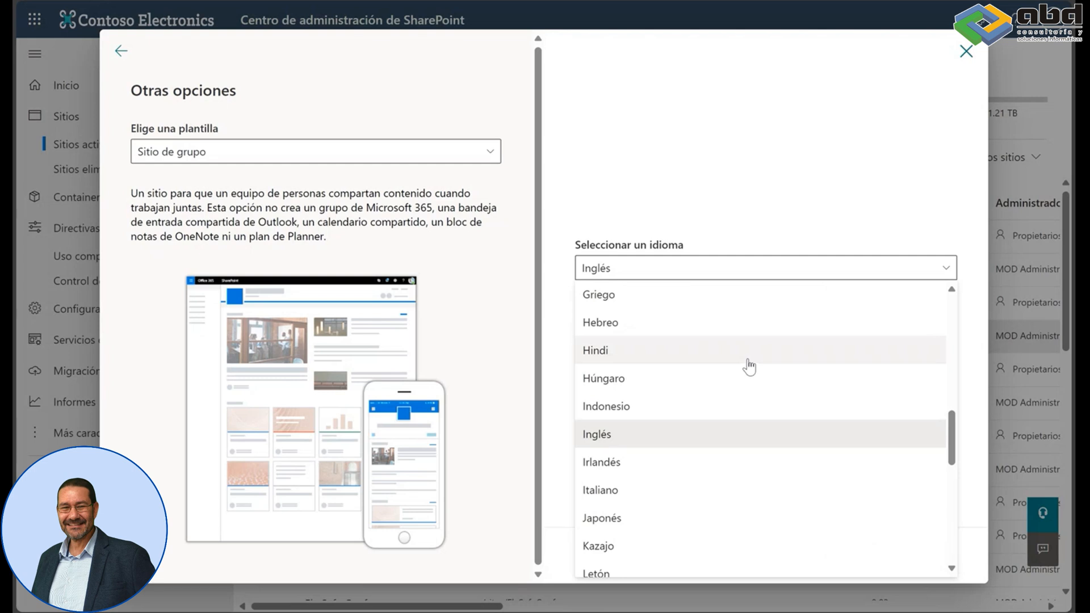
scroll(749, 367, "down", 10)
scroll(750, 366, "up", 8)
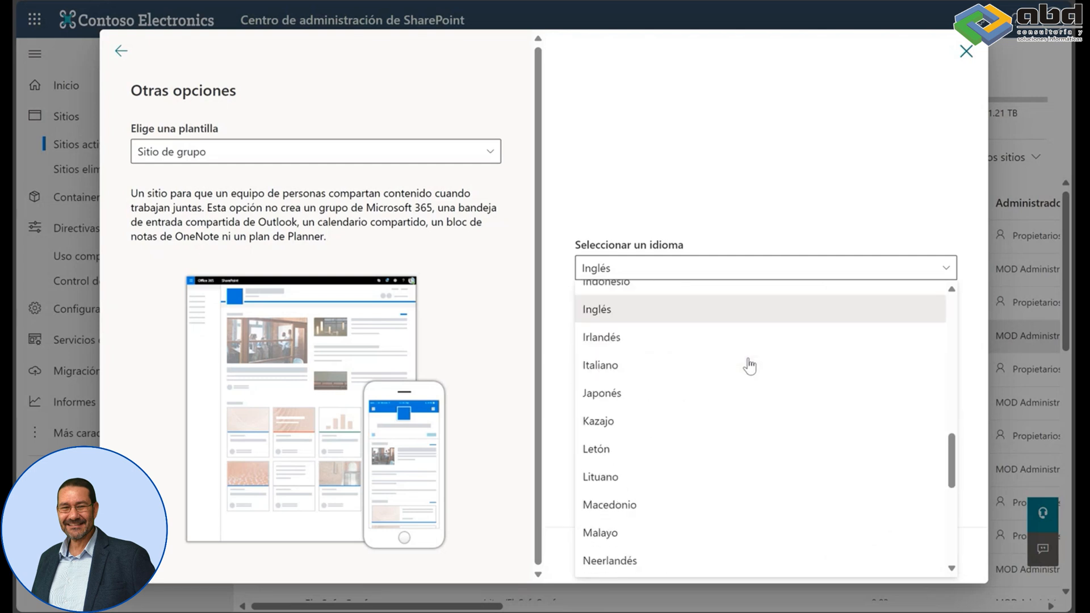
scroll(749, 366, "up", 6)
left_click(723, 373)
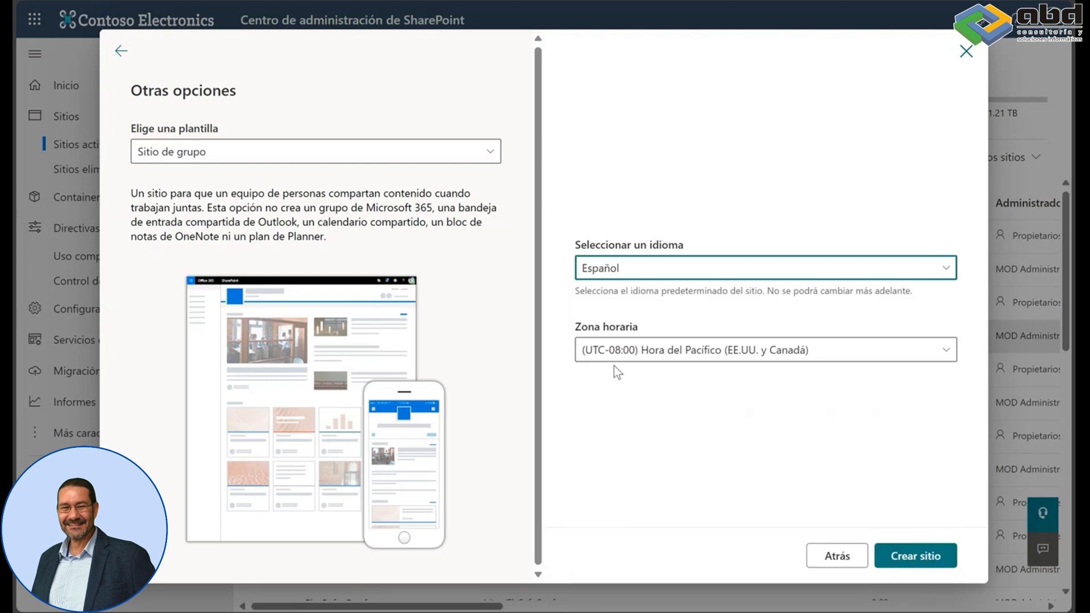
Set the time zone to (UTC+01:00) Bruselas, Copenhague, Madrid, París, create the site and dismiss the creation notice
left_click(754, 358)
scroll(770, 390, "down", 4)
scroll(770, 391, "up", 6)
scroll(771, 392, "down", 9)
scroll(798, 415, "down", 7)
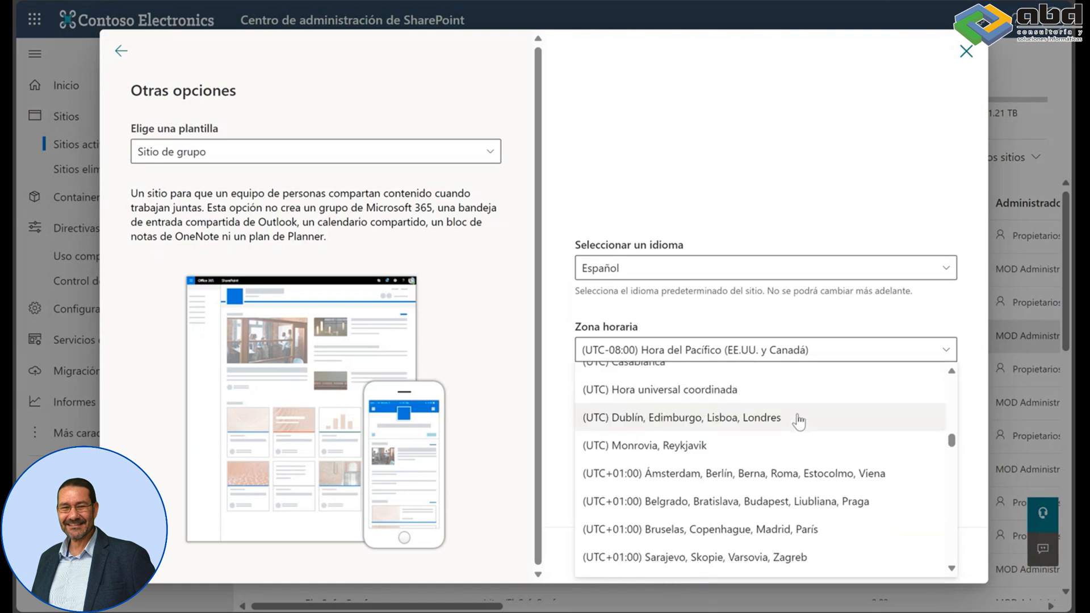
scroll(801, 418, "up", 3)
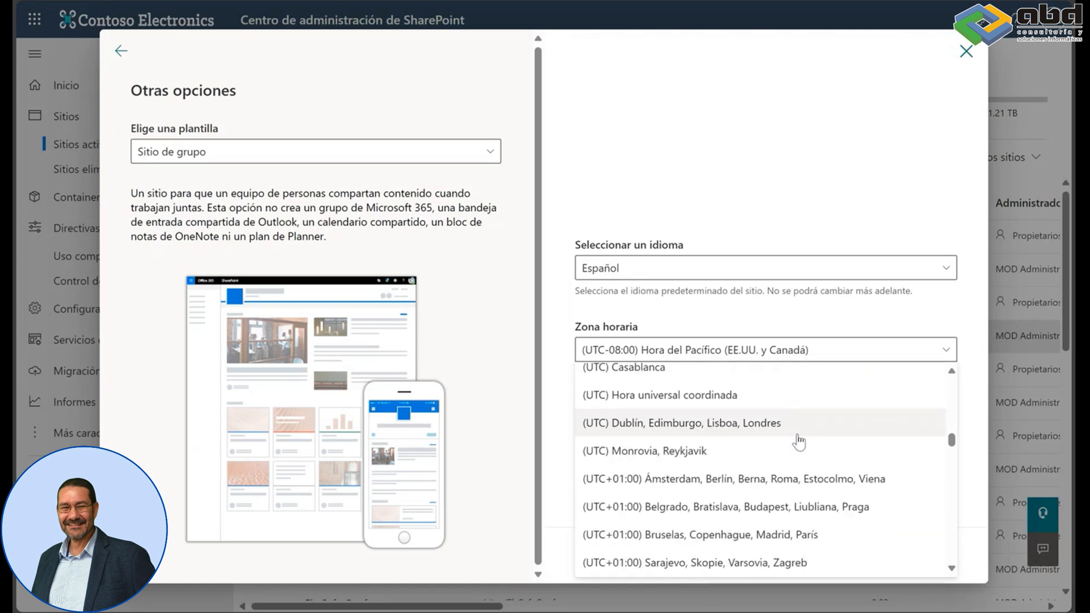
left_click(798, 534)
left_click(906, 556)
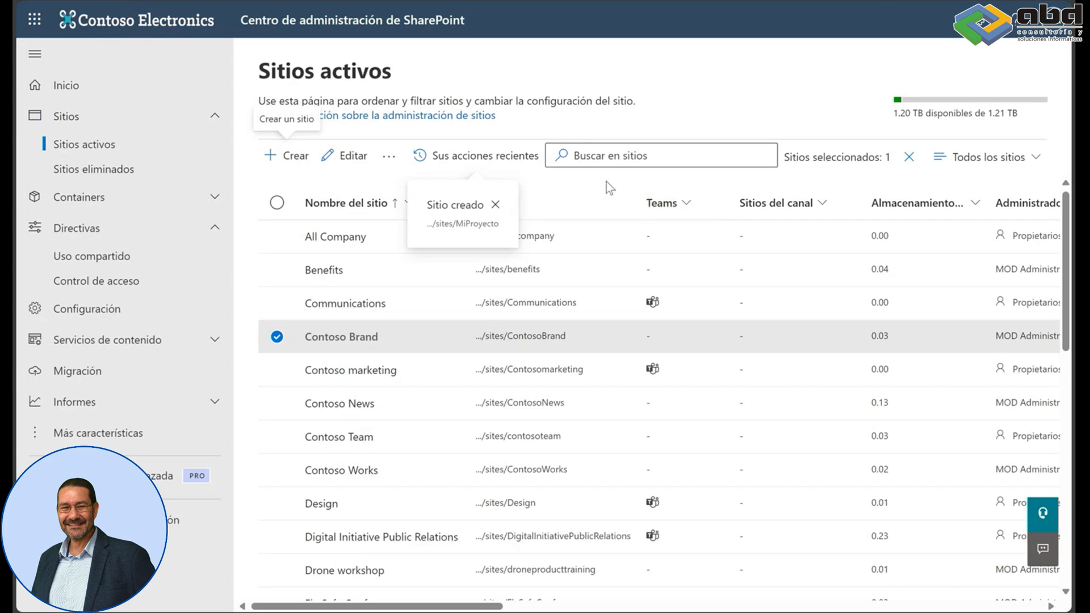
left_click(709, 75)
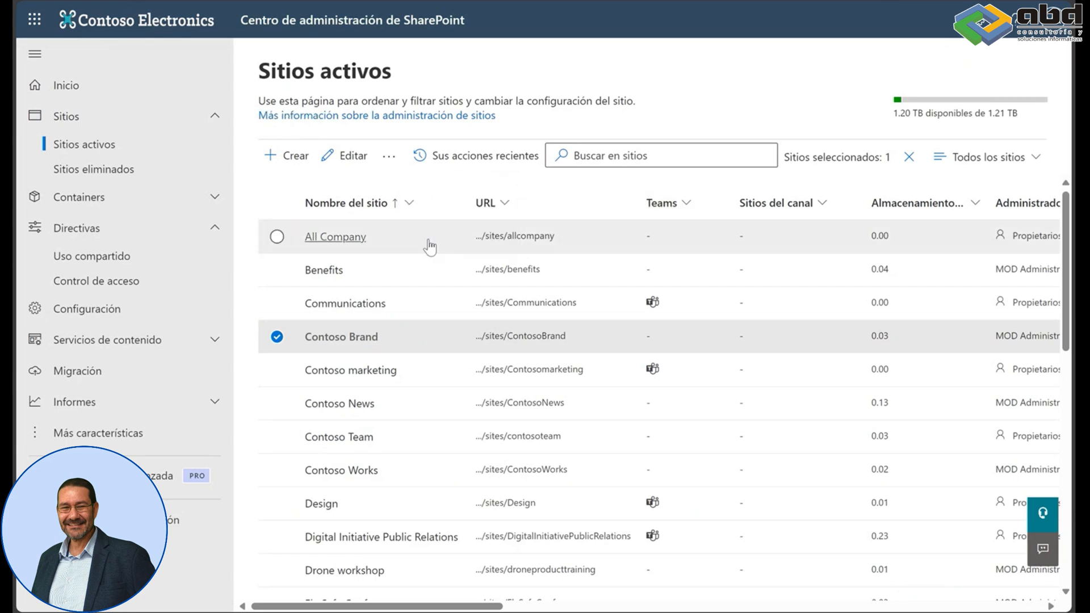
Open Mi Proyecto's details from the active sites, review its administrators, members and visitors under Pertenencia, and close the details
scroll(505, 341, "down", 6)
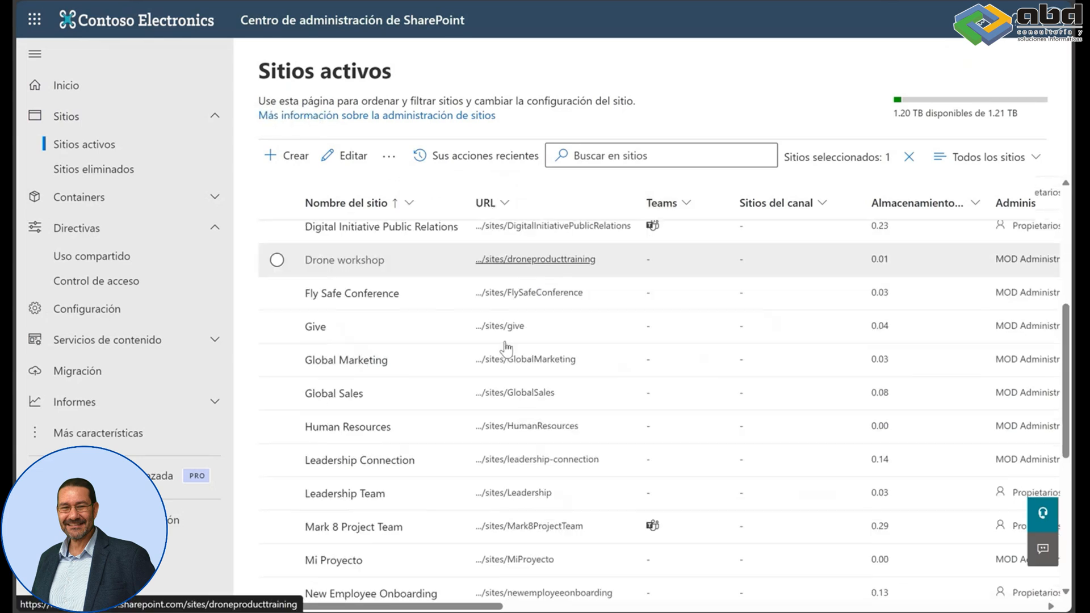
scroll(507, 349, "down", 1)
left_click(341, 405)
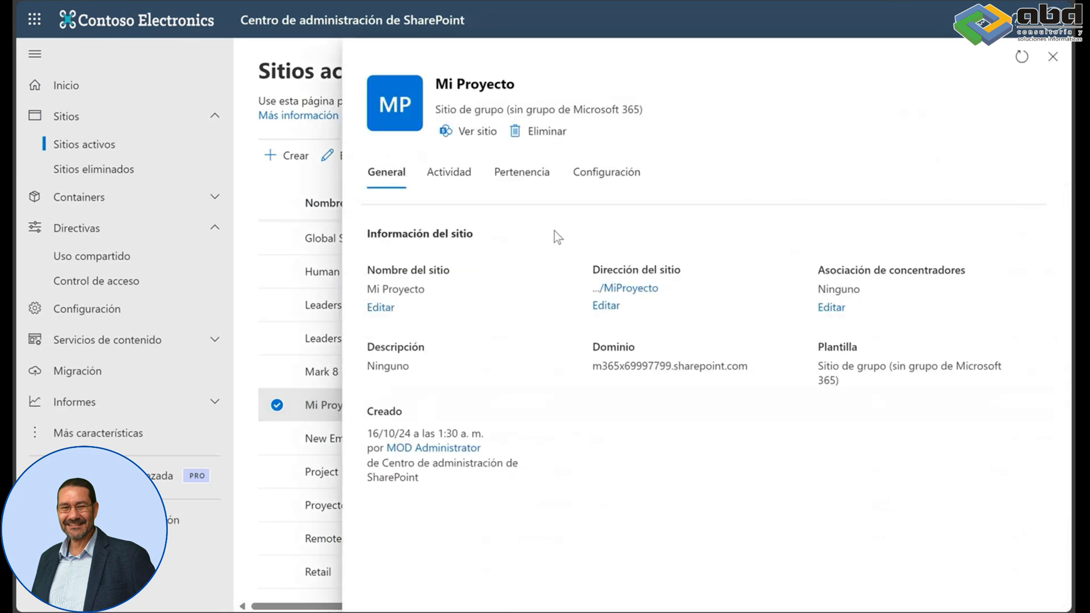
left_click(533, 183)
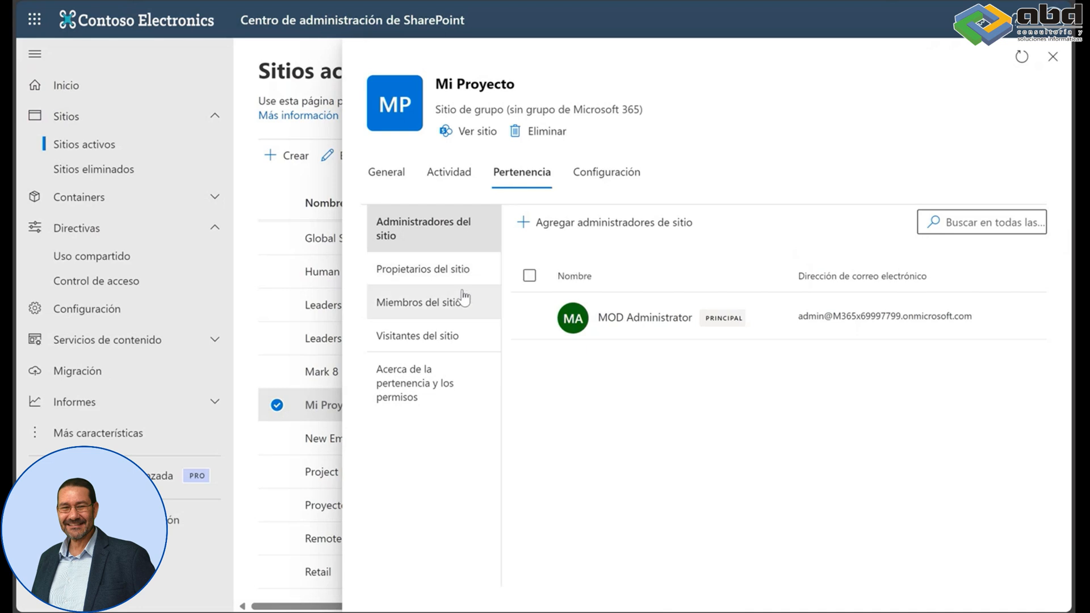
left_click(429, 308)
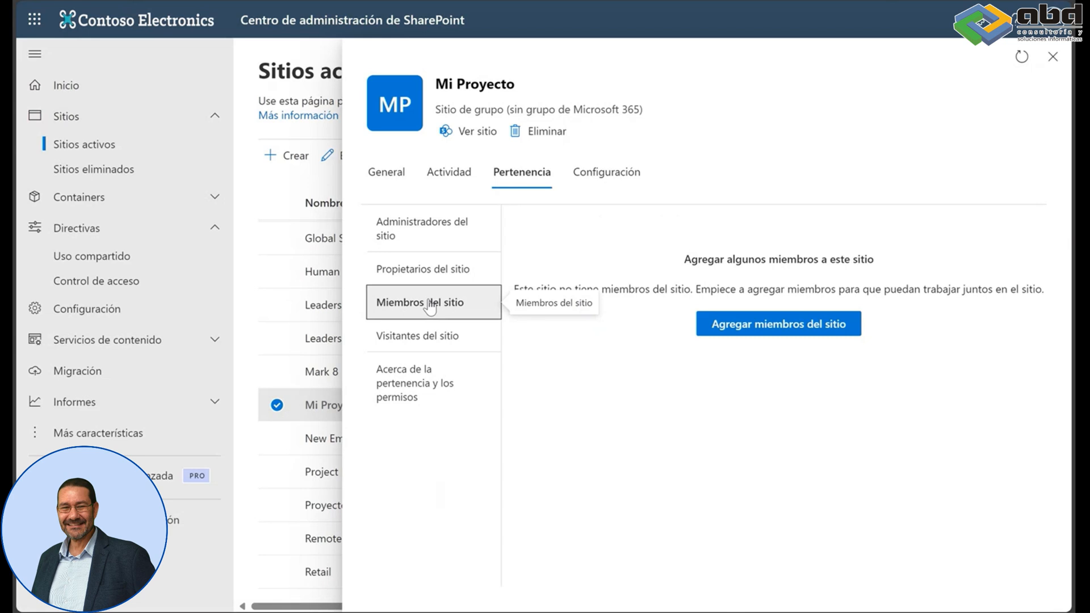
left_click(421, 341)
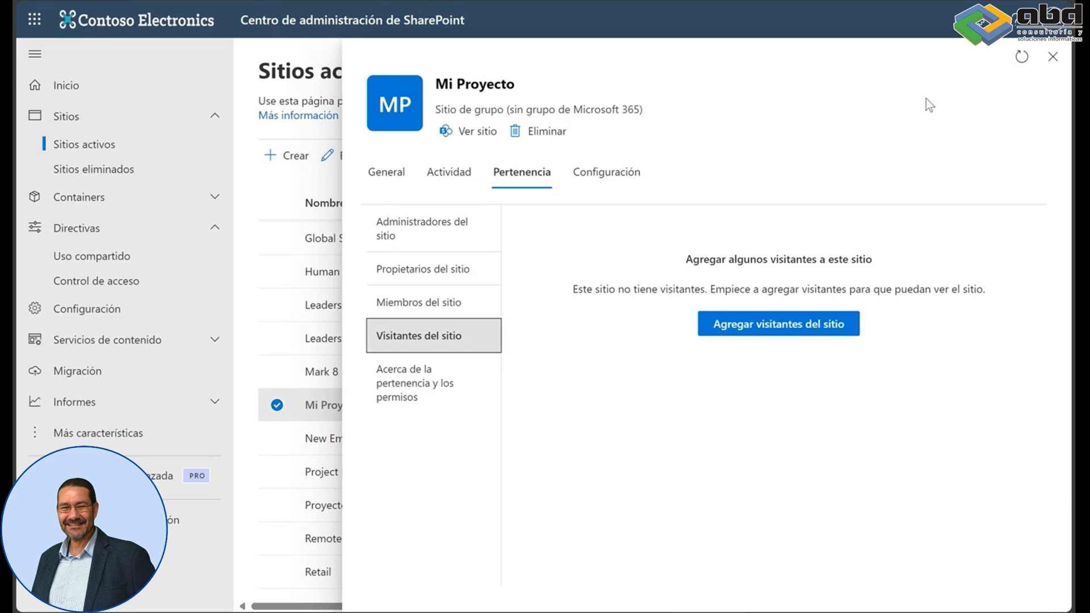
left_click(1053, 57)
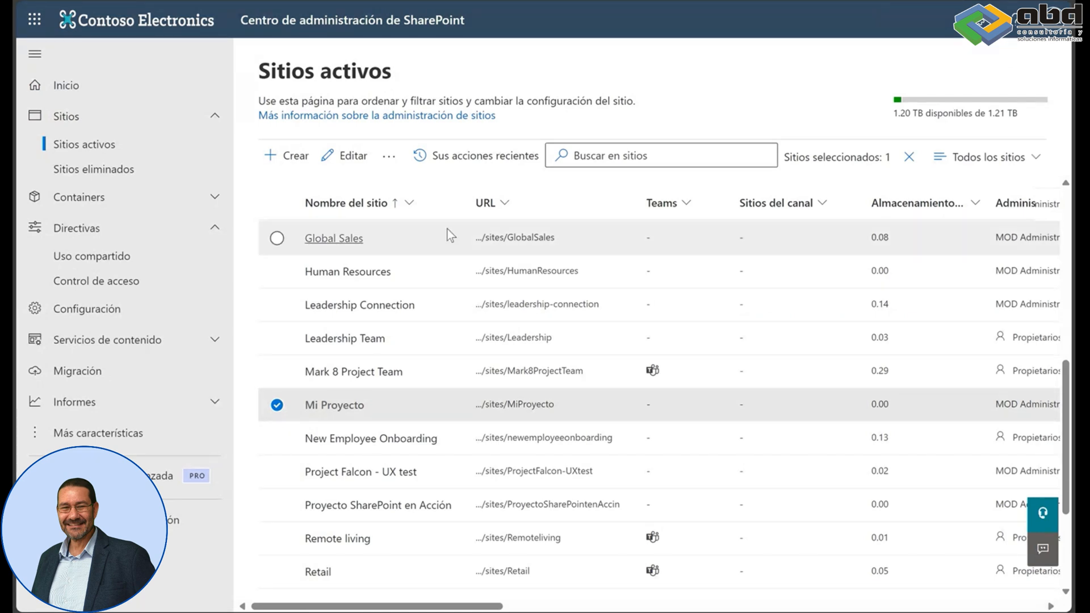
Open the Mi Proyecto site, postpone choosing a template, and put its home page into edit mode
left_click(519, 407)
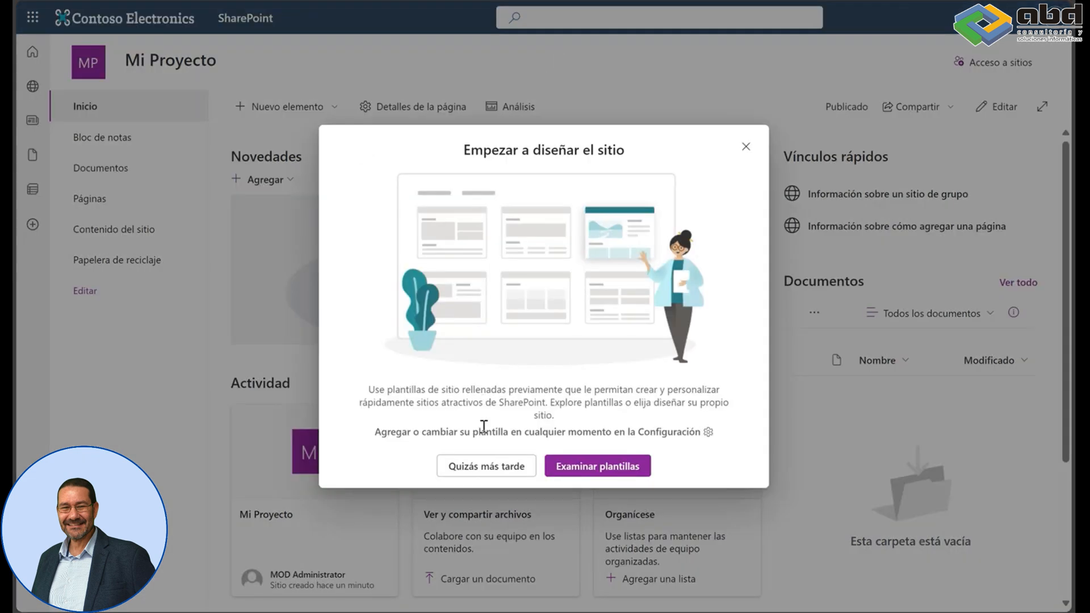
left_click(498, 472)
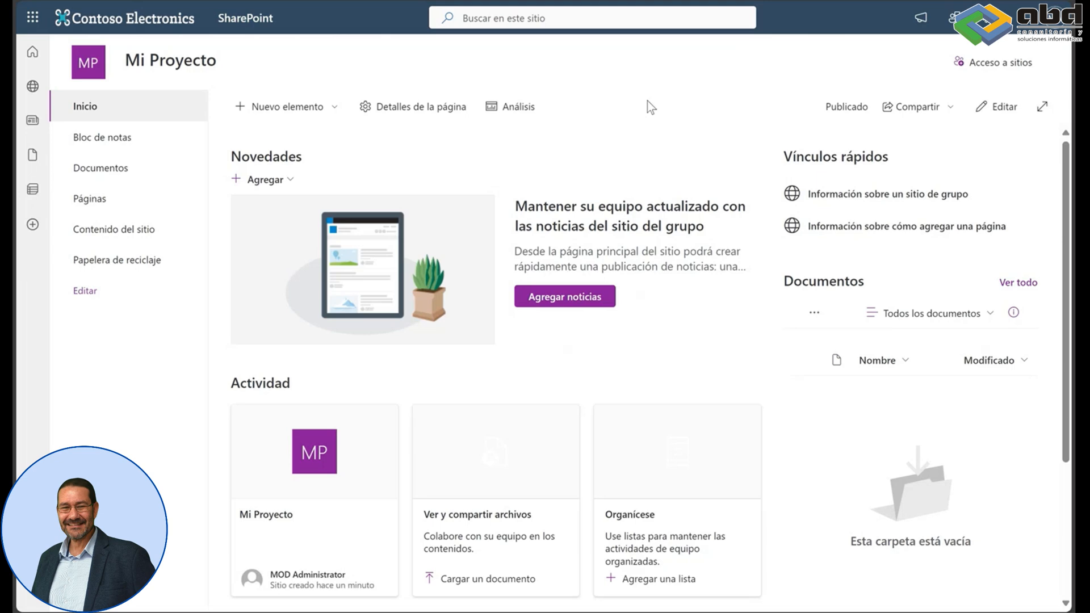
left_click(997, 108)
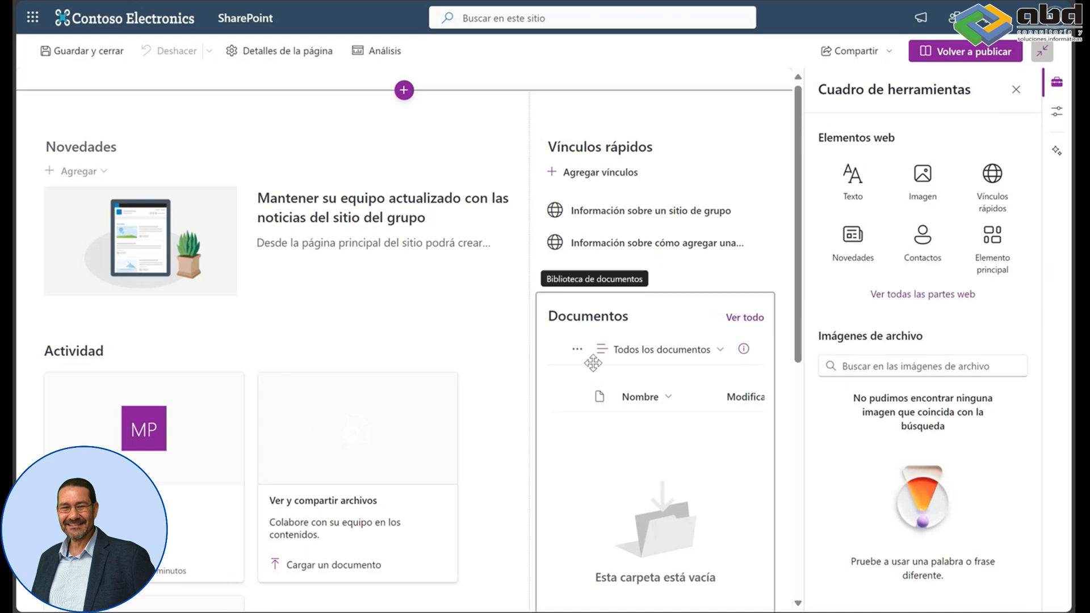
scroll(594, 360, "down", 5)
scroll(466, 362, "up", 5)
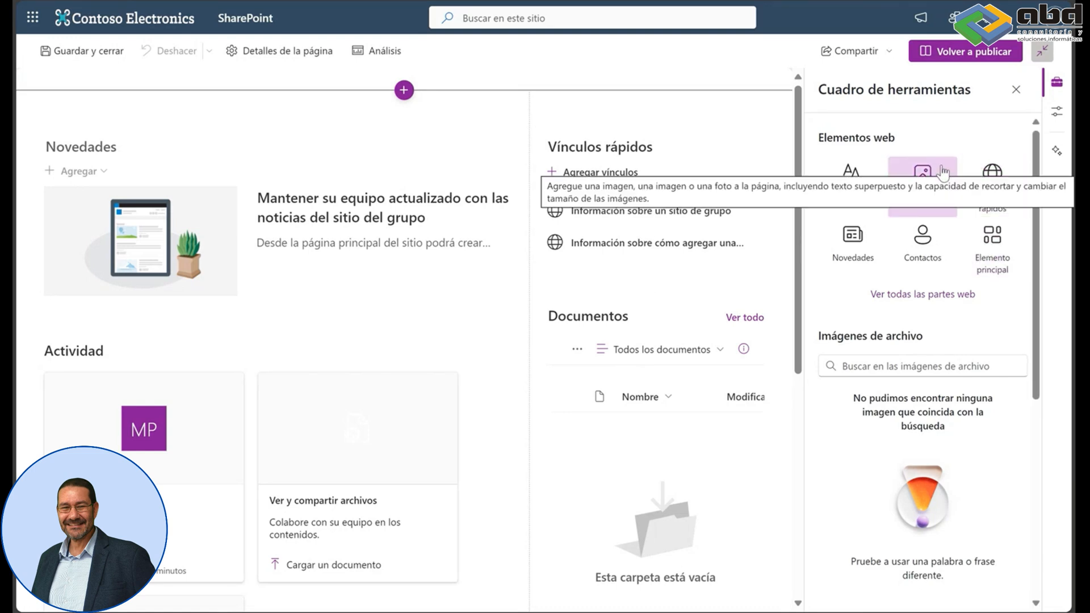
Check the available section layouts without adding one, and insert a Texto web part above Novedades
left_click(408, 91)
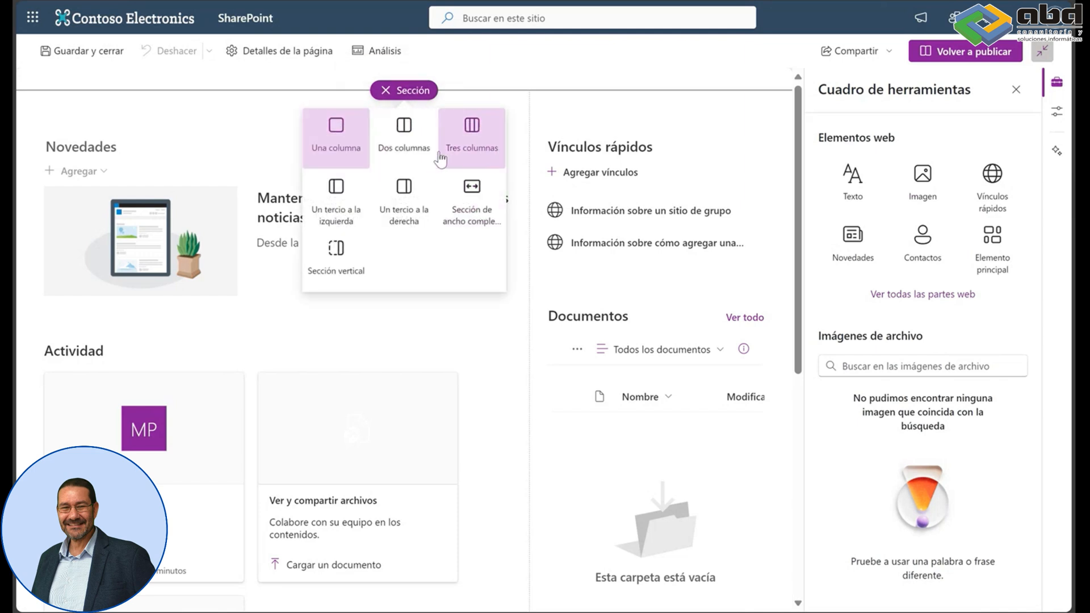
left_click(606, 52)
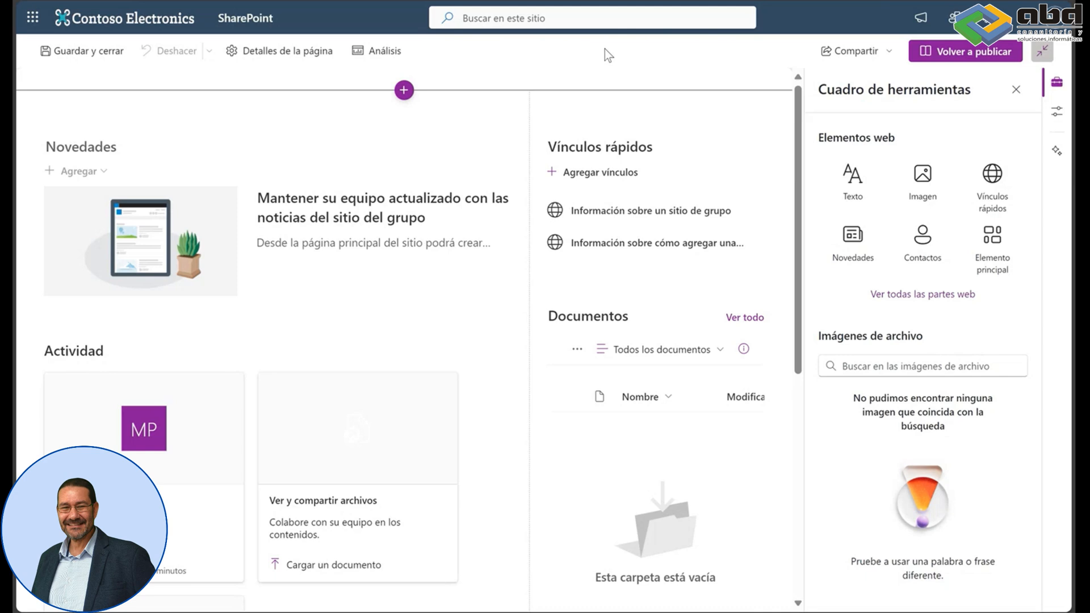
left_click_drag(857, 185, 380, 121)
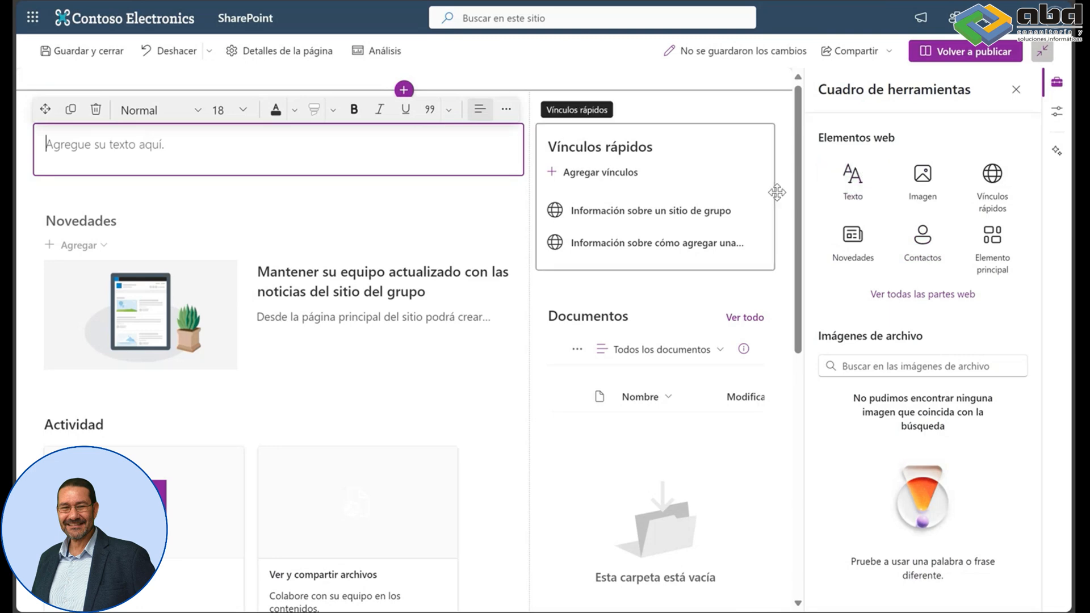
Browse the full catalogue of web parts that can be added to the page
left_click(917, 294)
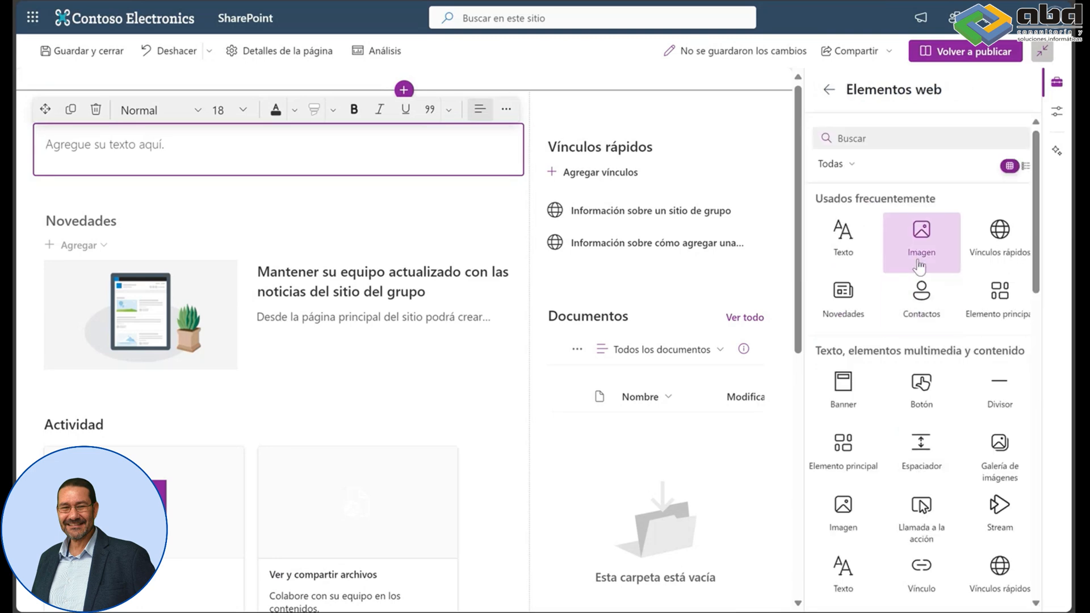
scroll(922, 290, "down", 10)
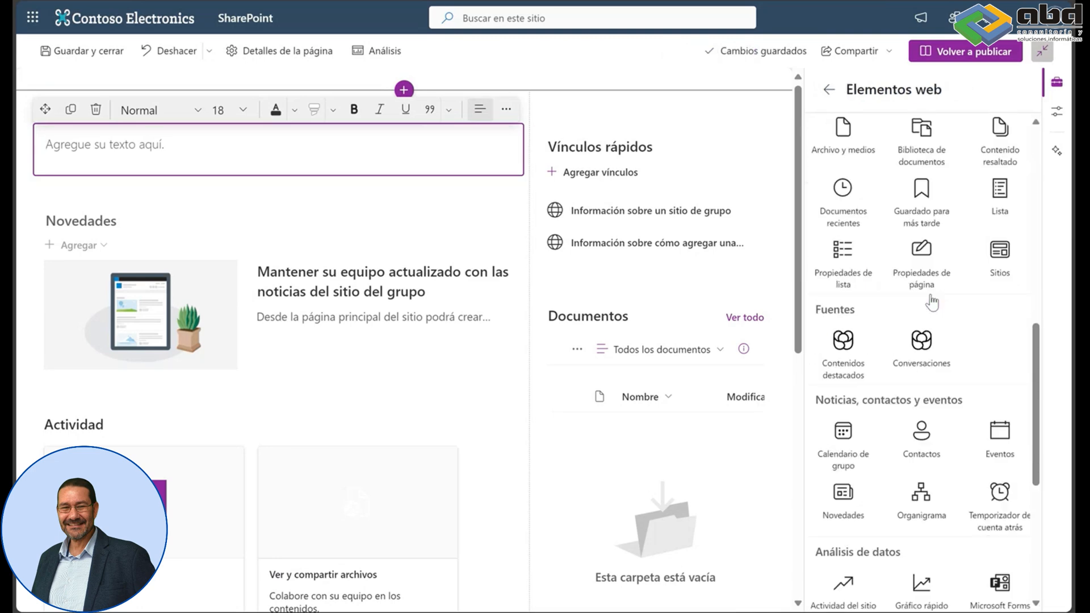
scroll(932, 303, "down", 6)
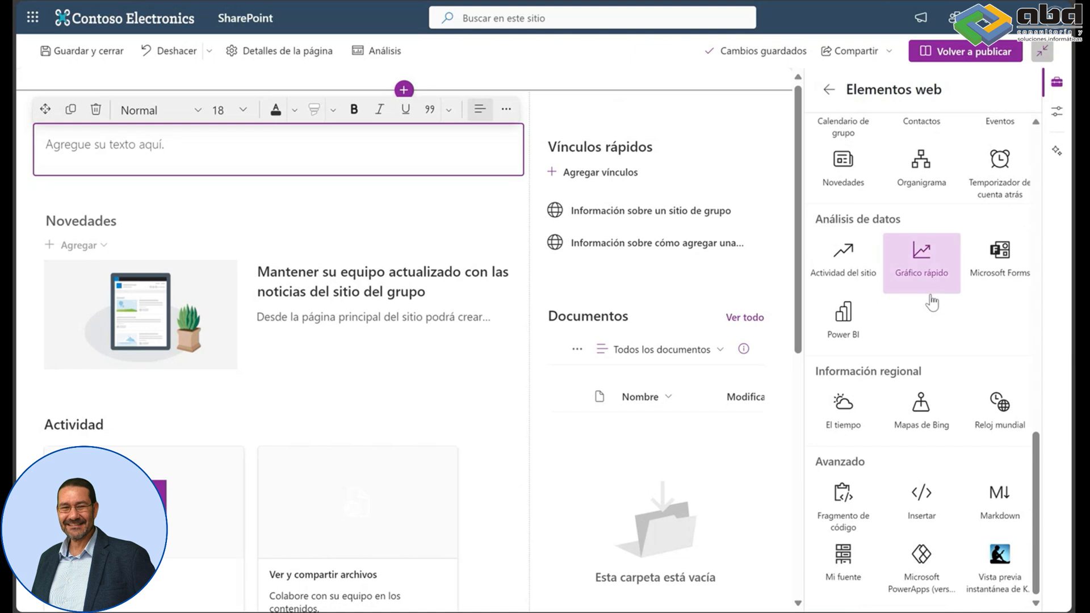
scroll(932, 302, "up", 15)
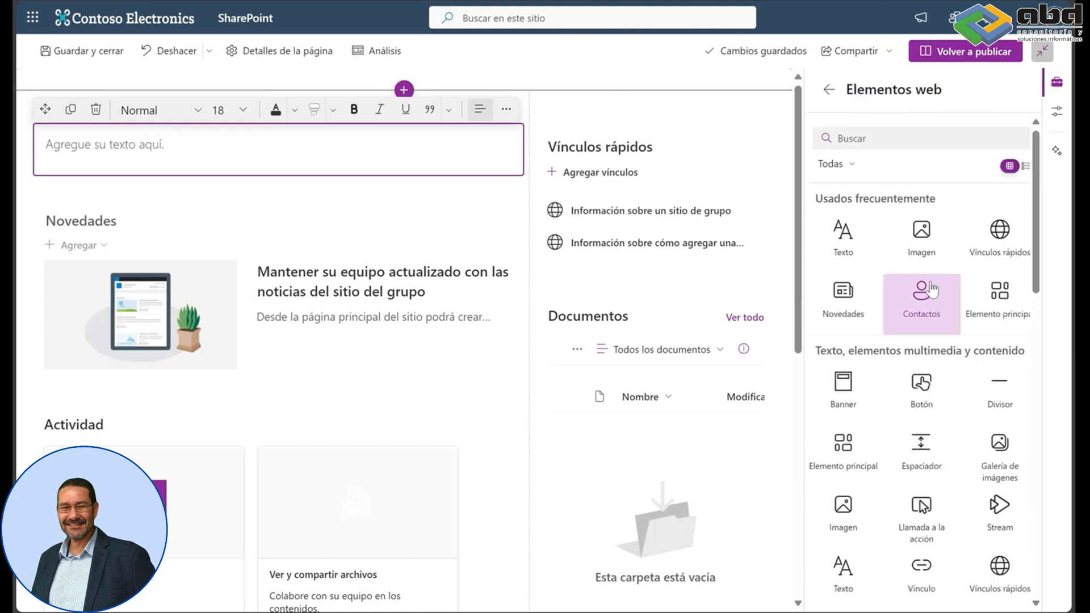
scroll(931, 301, "down", 3)
scroll(931, 284, "down", 3)
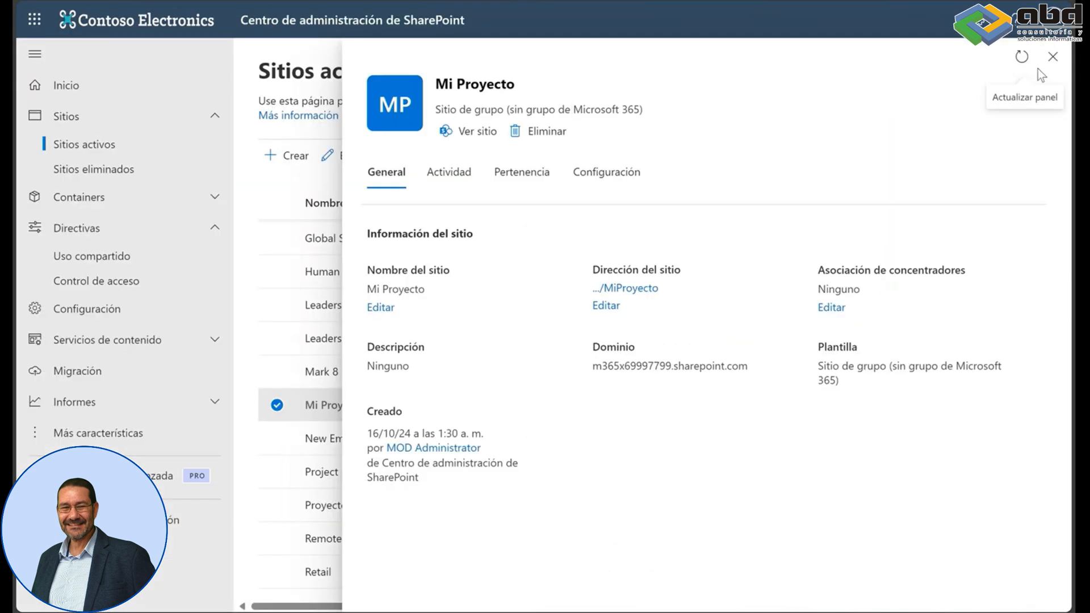
Return to the SharePoint admin center, close Mi Proyecto's details, and open the Project Falcon - UX test site to examine its home page
left_click(1052, 57)
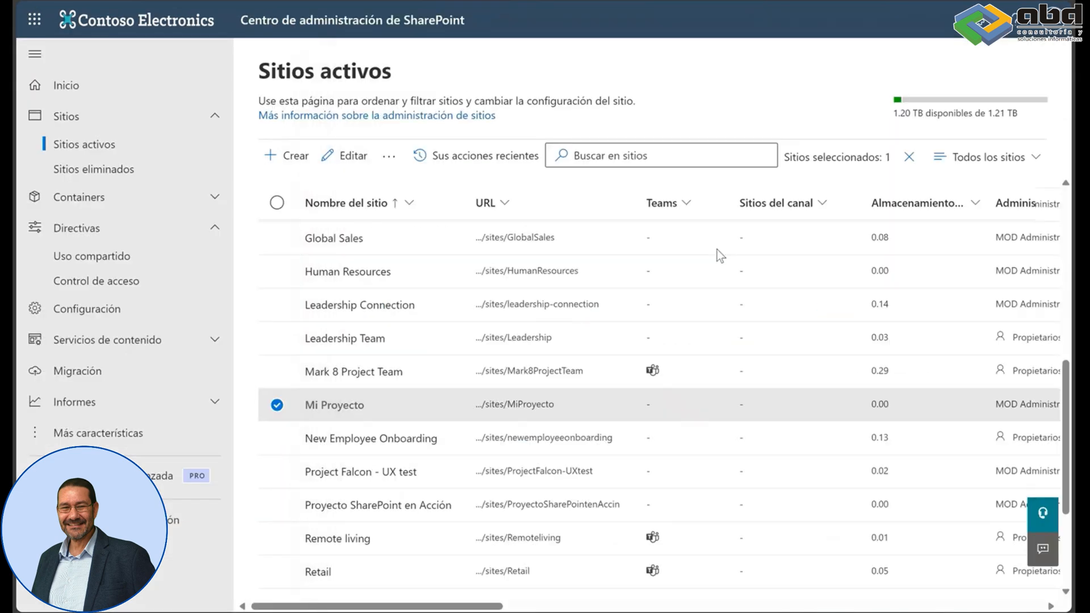
scroll(581, 284, "down", 3)
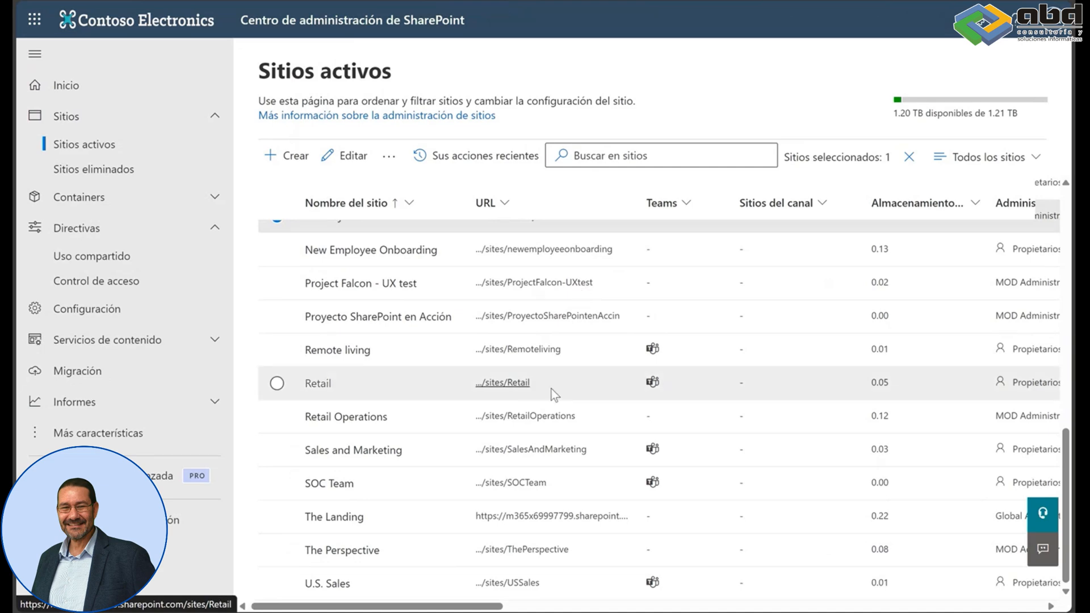
left_click(536, 283)
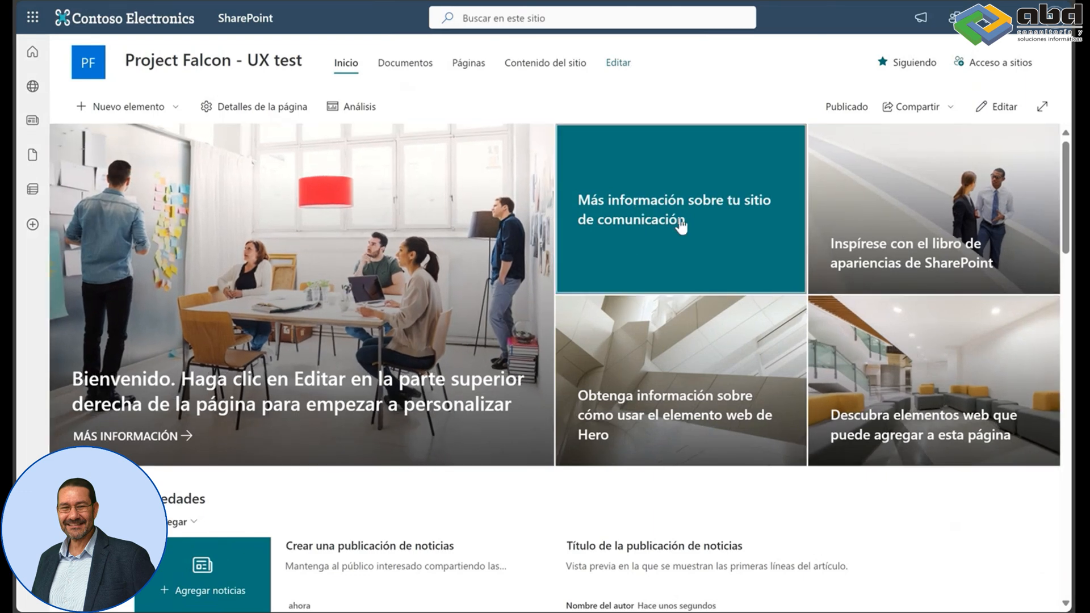
scroll(761, 253, "down", 2)
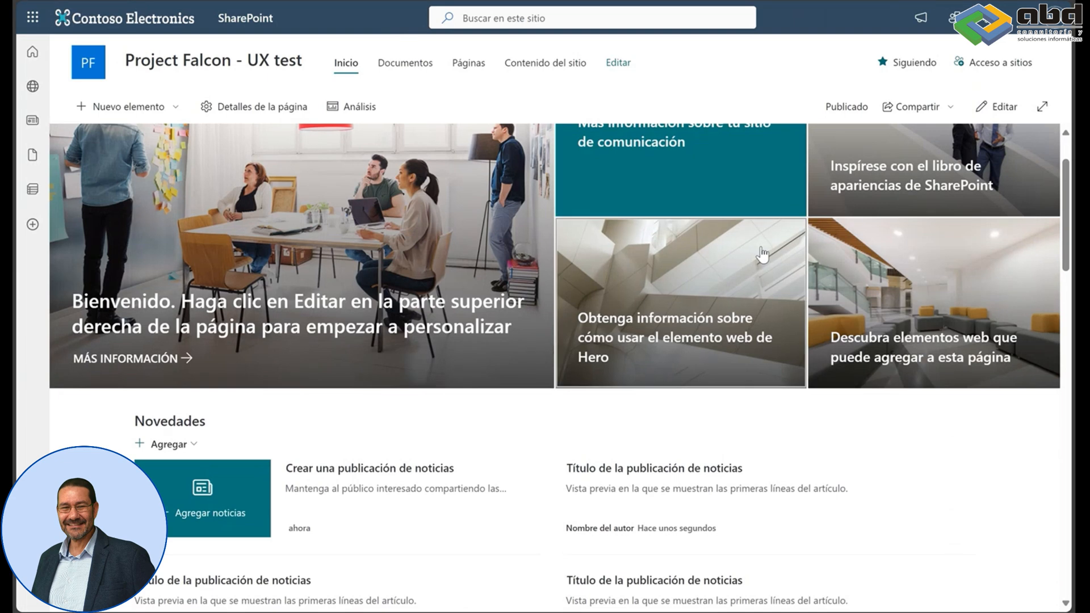
scroll(762, 254, "up", 2)
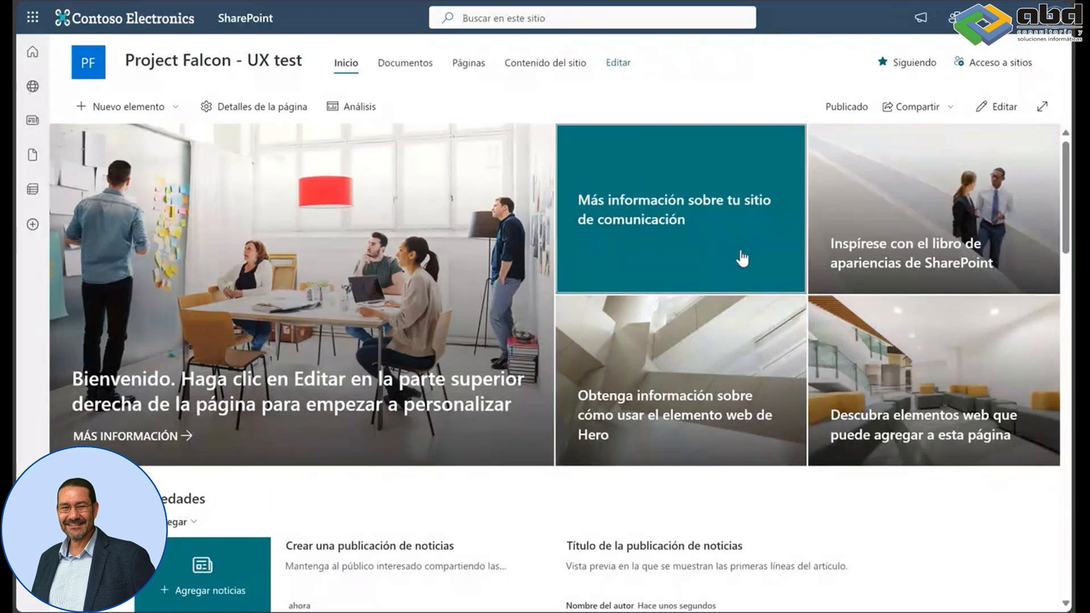
scroll(742, 258, "down", 6)
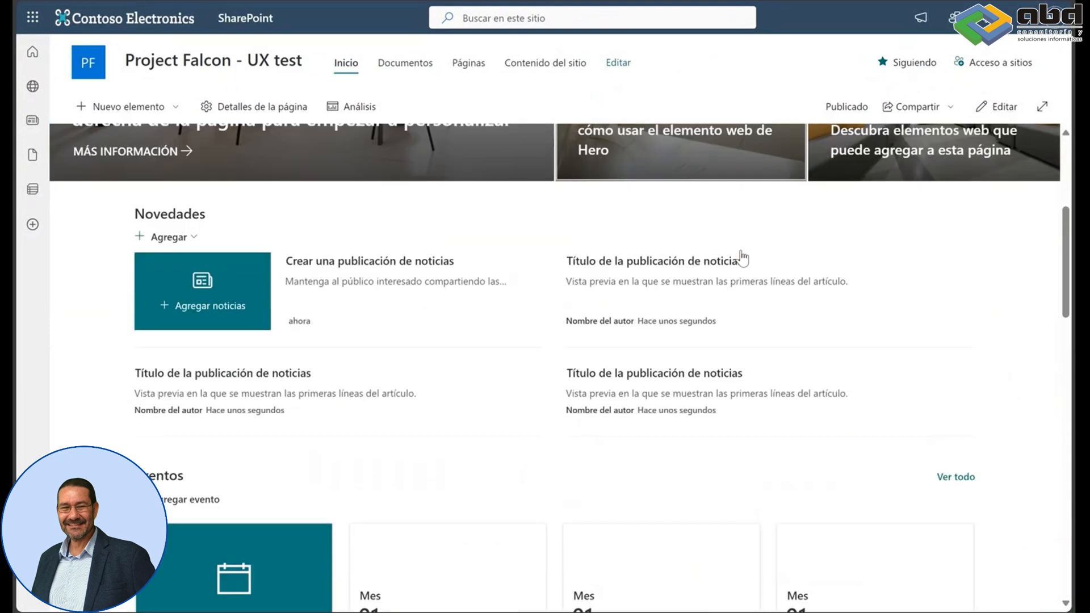
Open the Project Falcon - UX test site's permissions, check who the site owners are, and go to the advanced permission settings
scroll(567, 247, "down", 2)
scroll(335, 204, "up", 3)
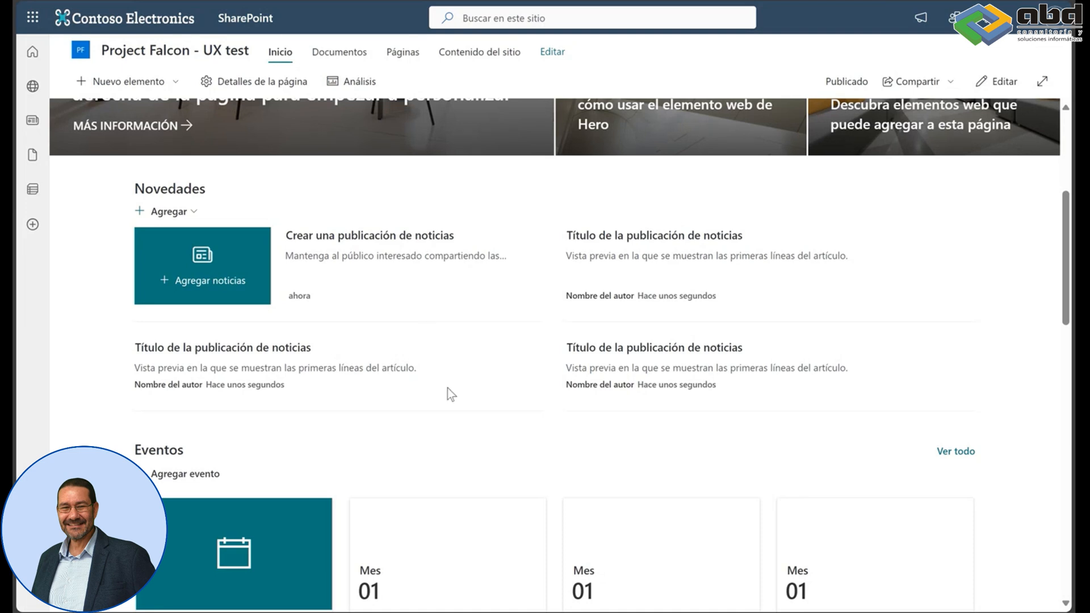
scroll(443, 373, "down", 4)
scroll(516, 300, "down", 4)
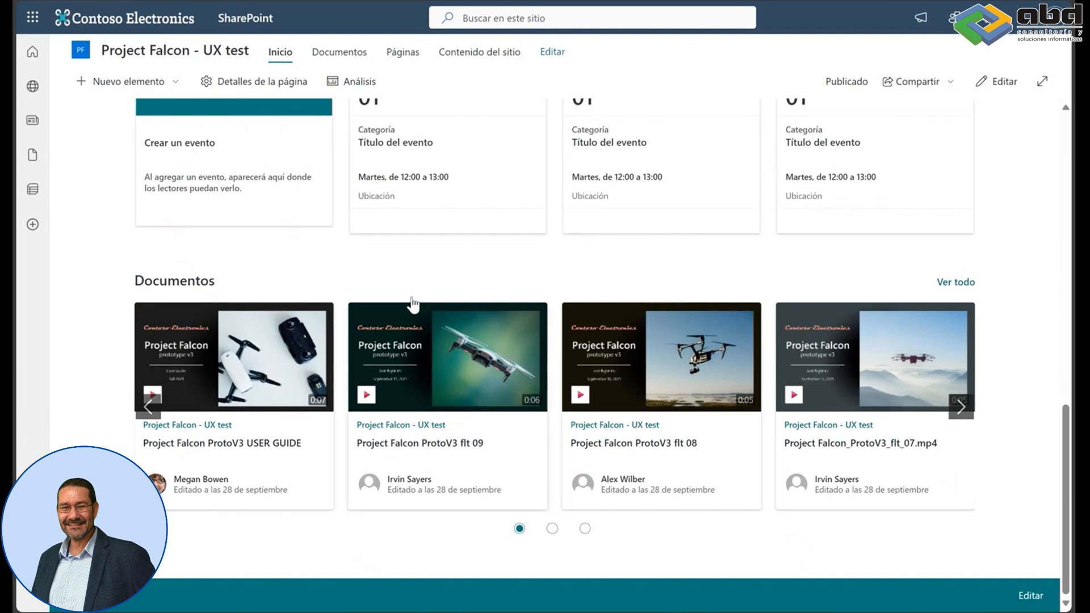
scroll(530, 263, "up", 8)
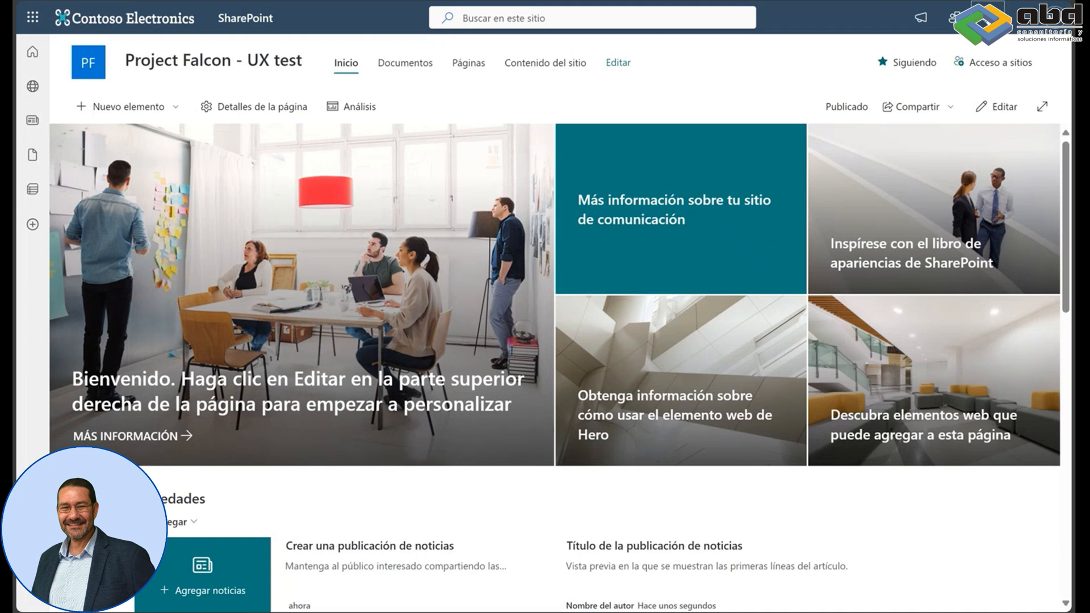
left_click(986, 22)
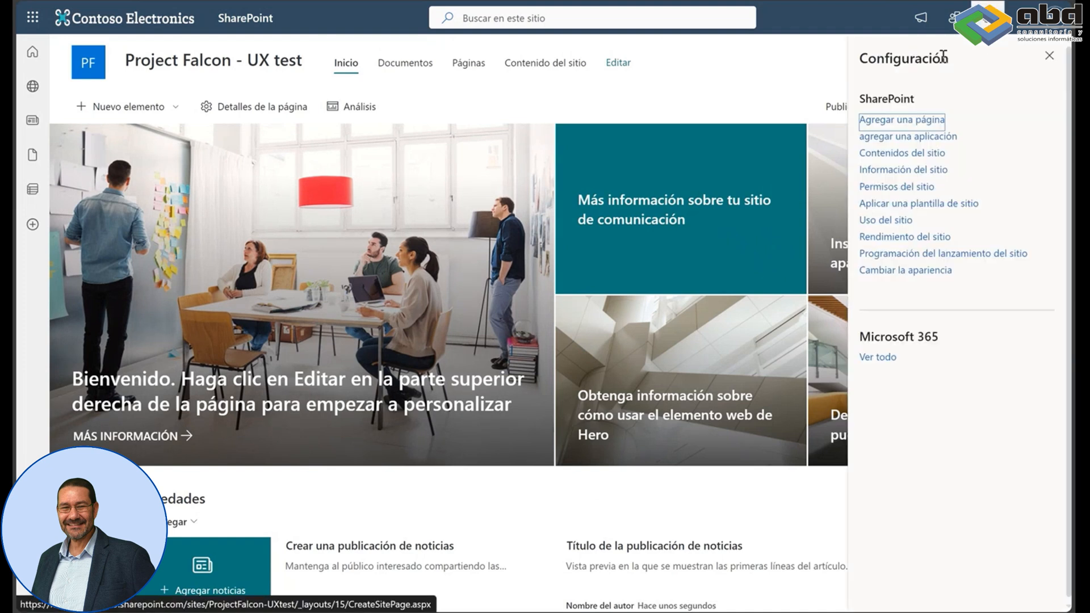
left_click(904, 187)
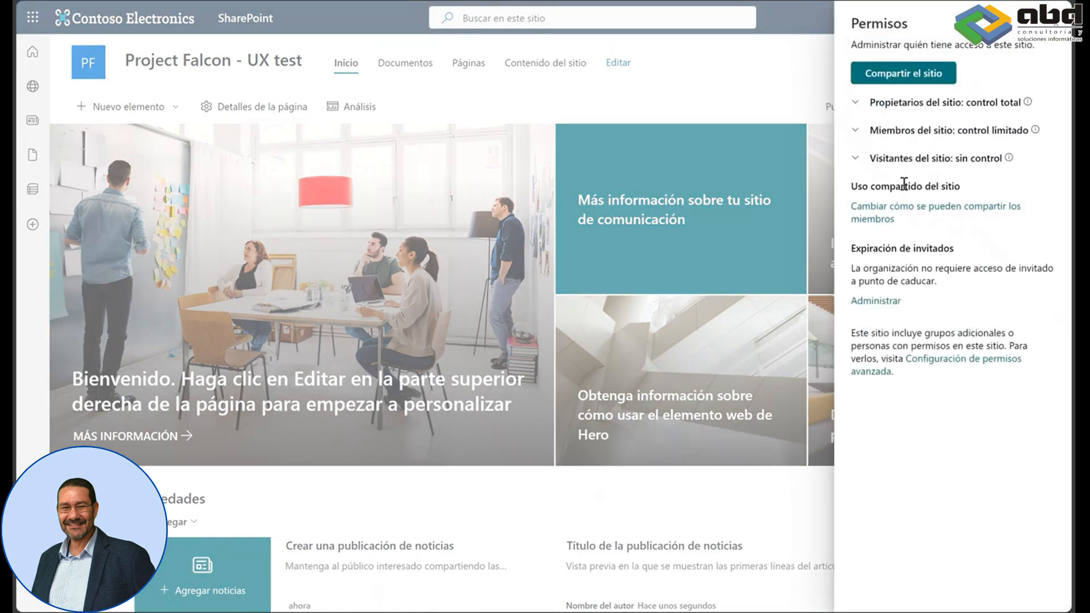
left_click(856, 103)
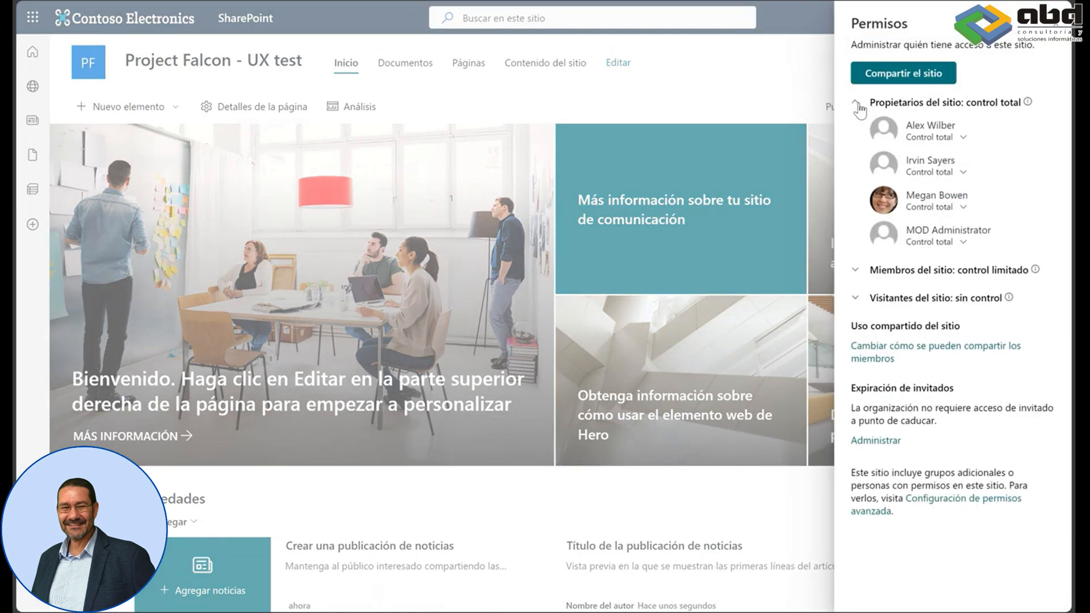
left_click(857, 103)
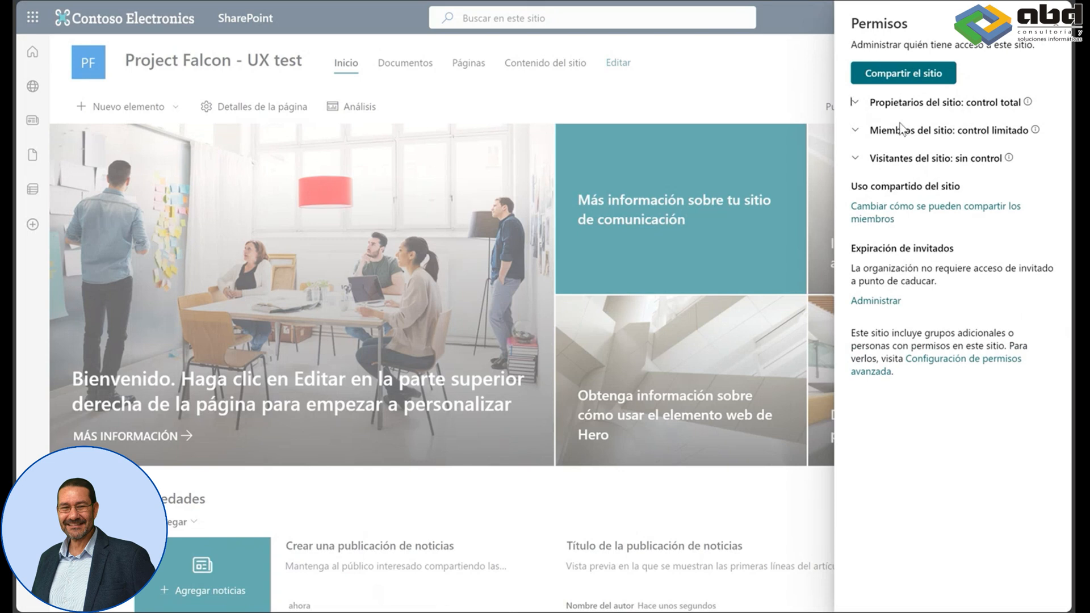
left_click(954, 363)
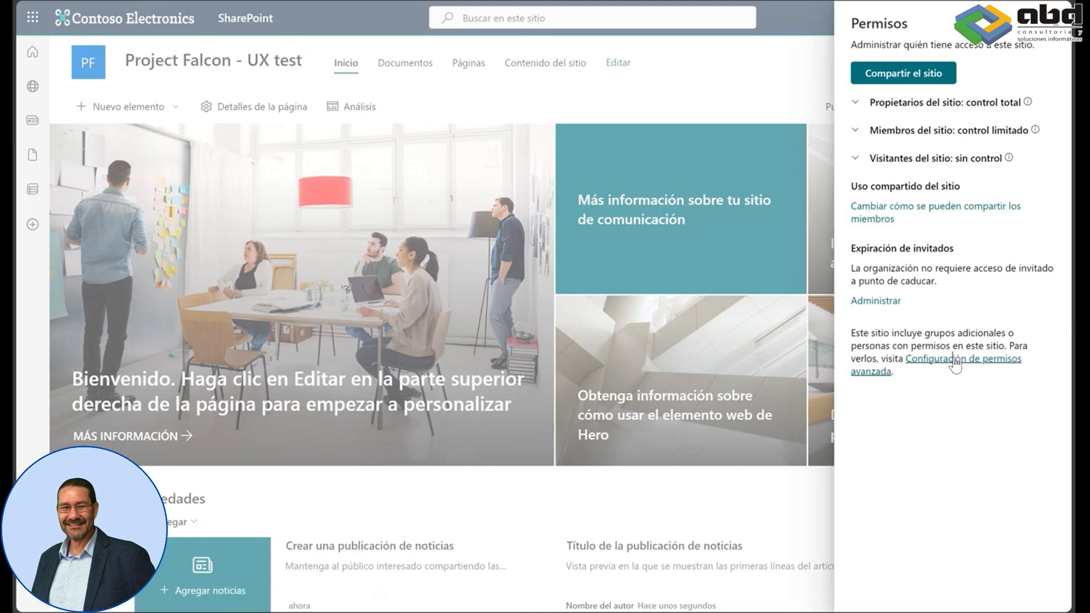
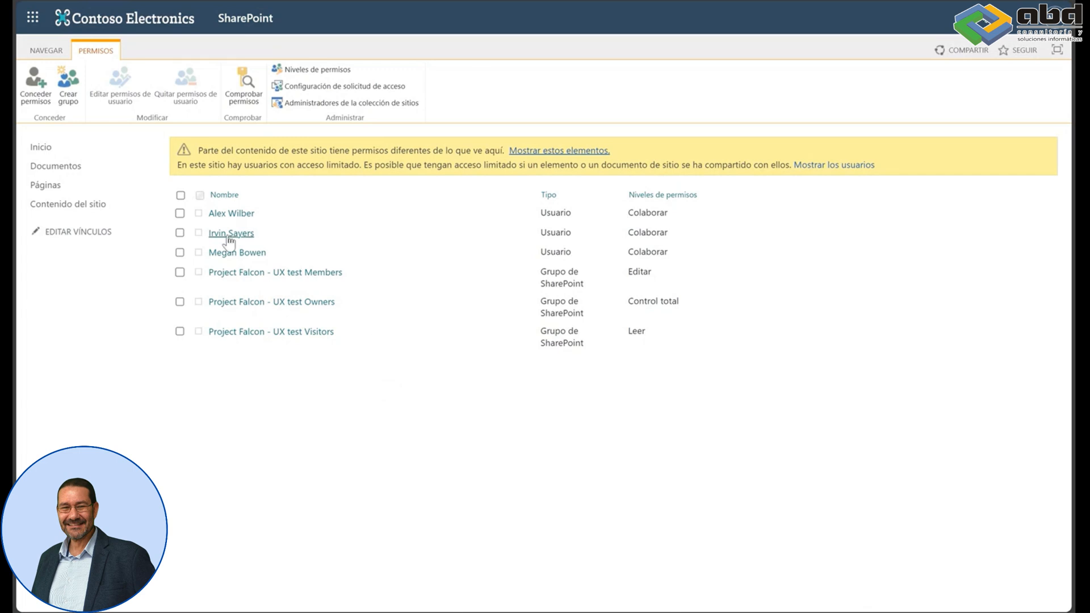
Look at the invitation options and permission levels offered when granting a user access to the site, and cancel without sharing
left_click(47, 96)
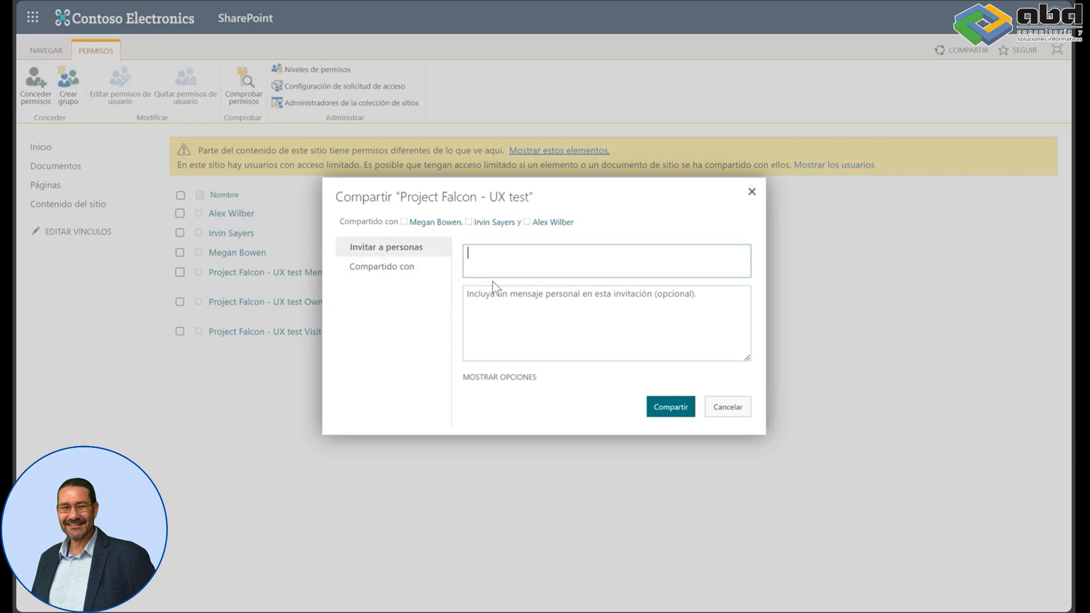
left_click(519, 255)
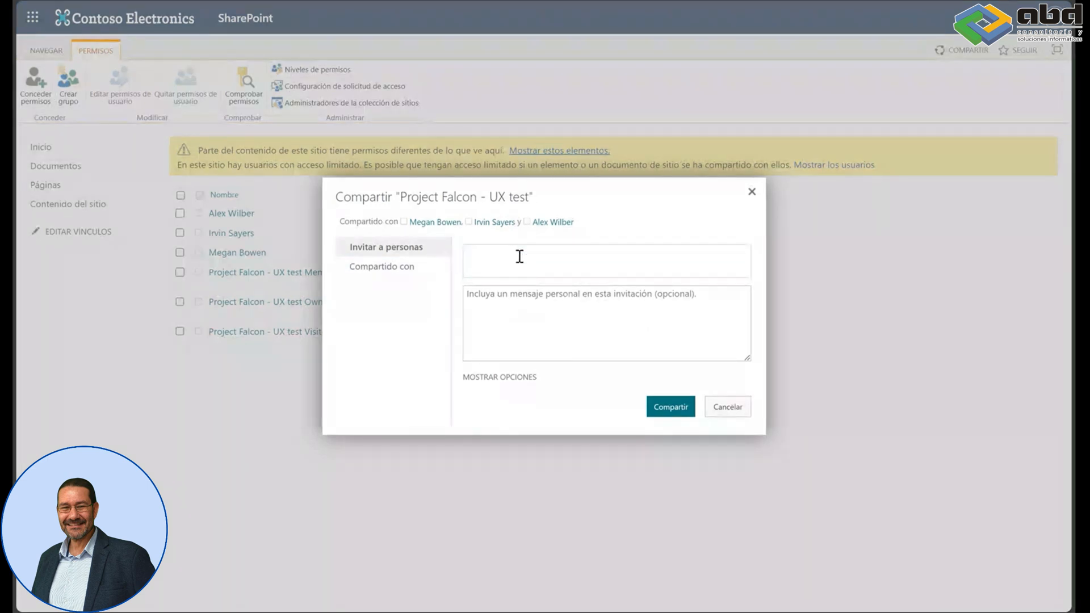
type("mod")
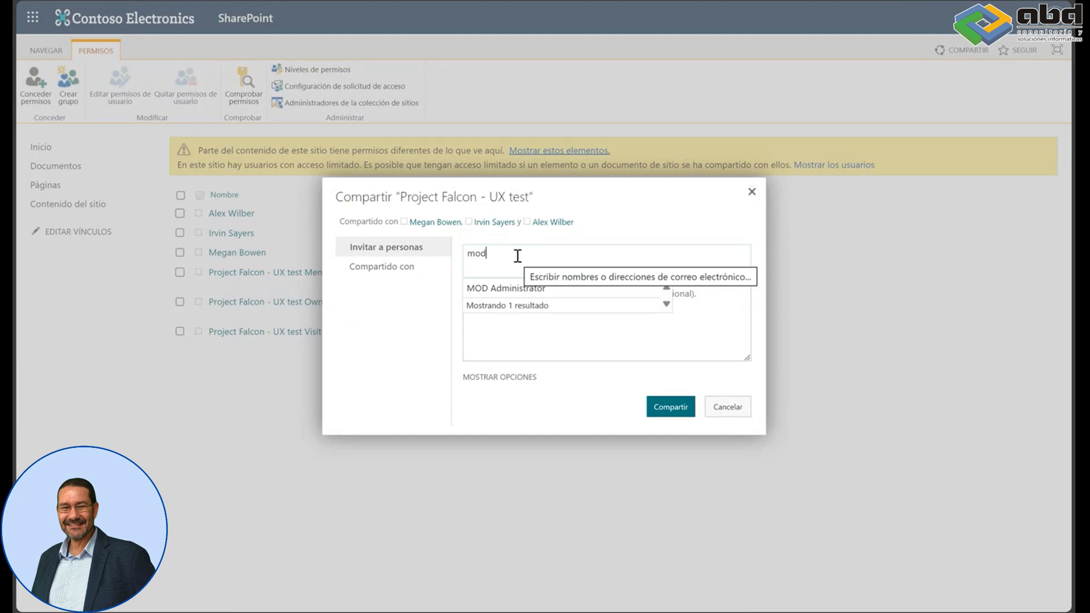
left_click(513, 375)
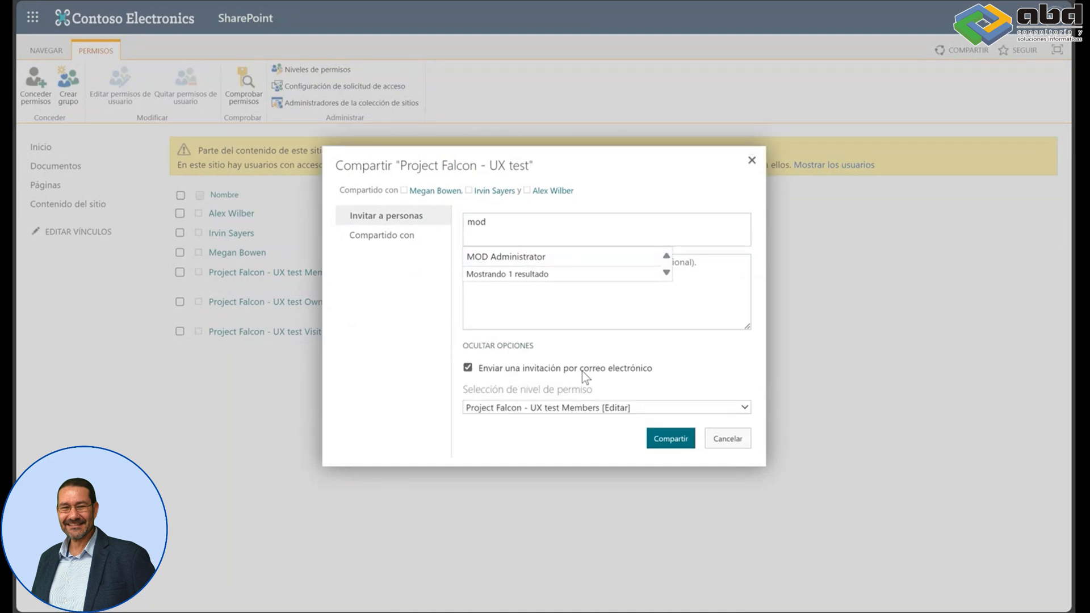
left_click(743, 407)
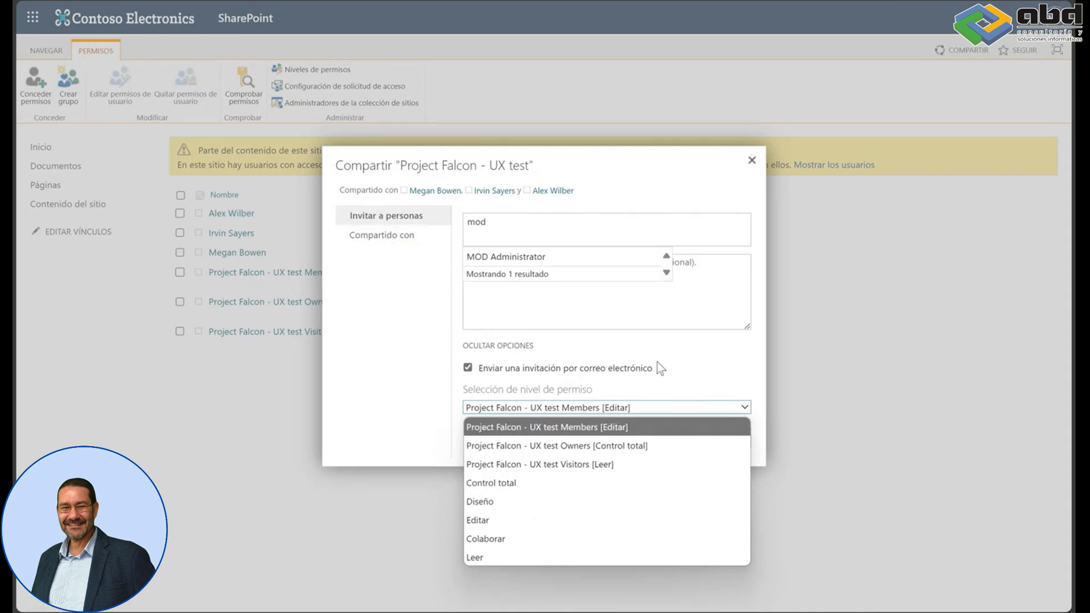
left_click(689, 361)
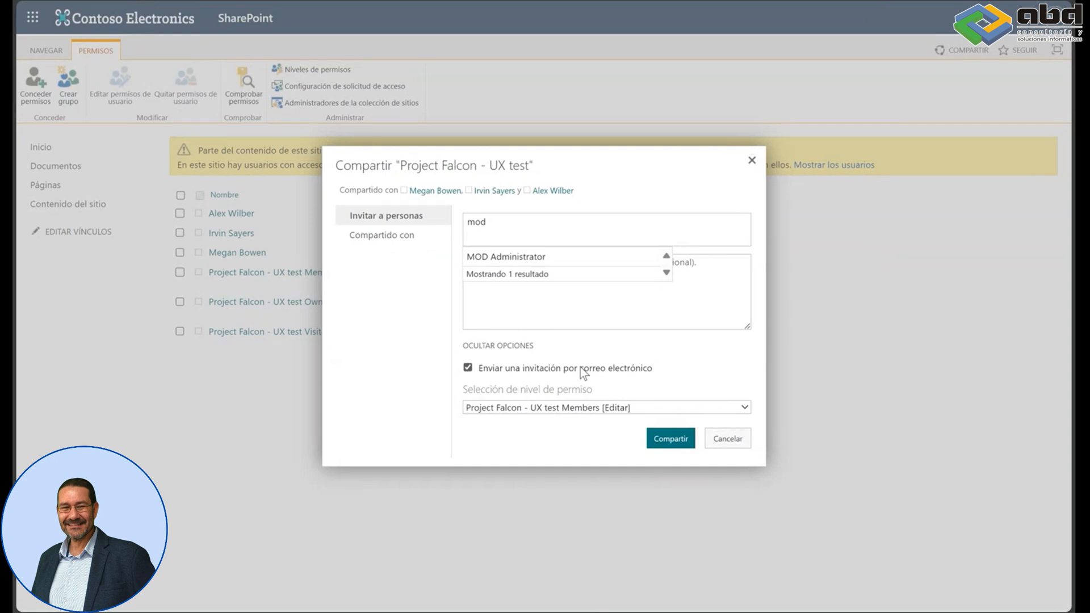
left_click(727, 439)
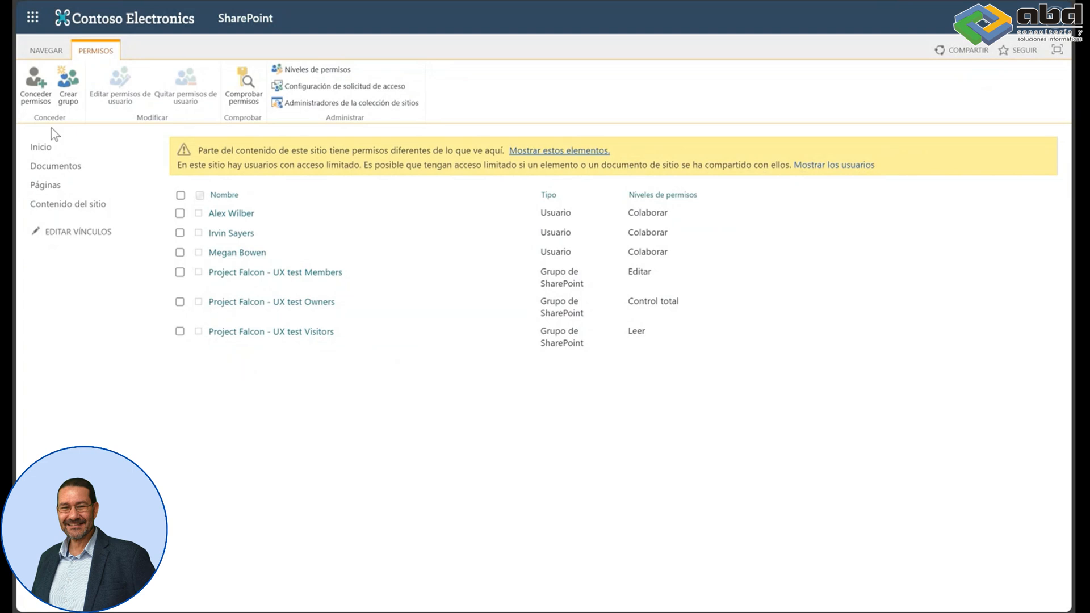
Check the permissions one of the listed users has on the Project Falcon - UX test site, and close the check
left_click(244, 77)
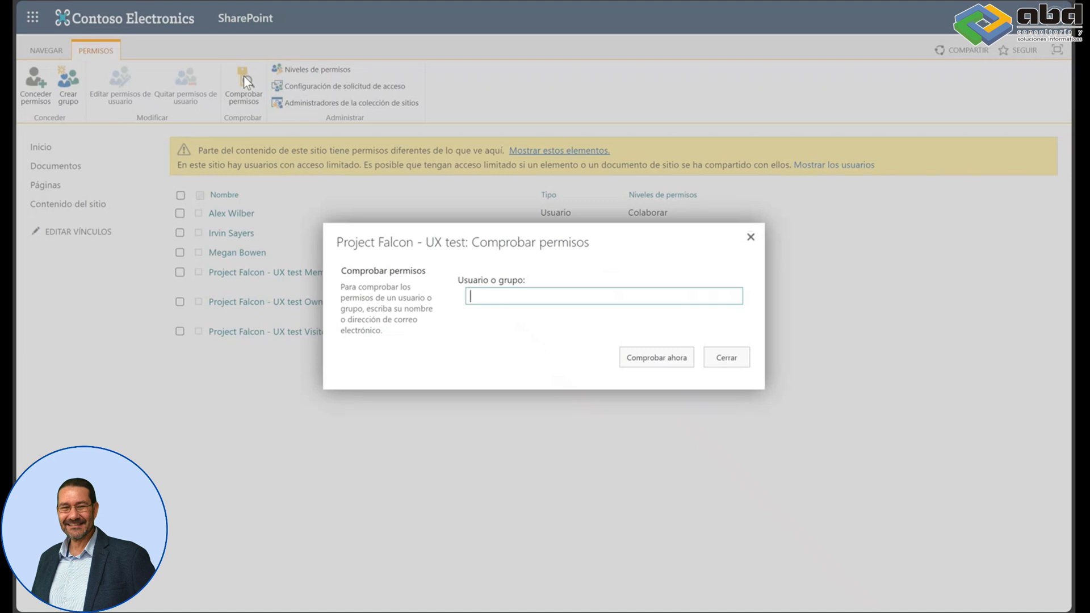
left_click(503, 294)
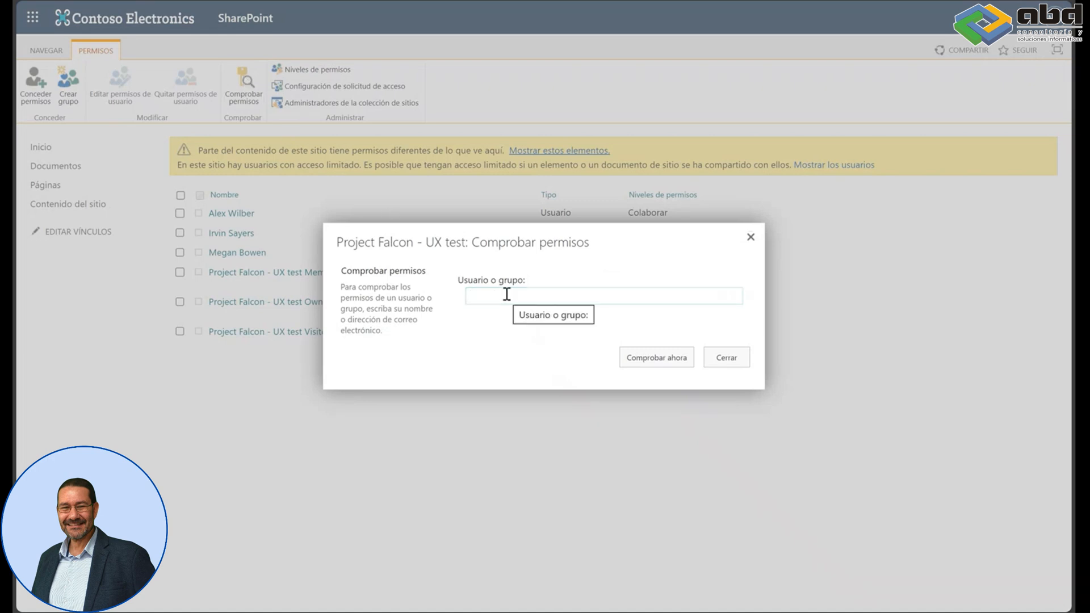
type("megan")
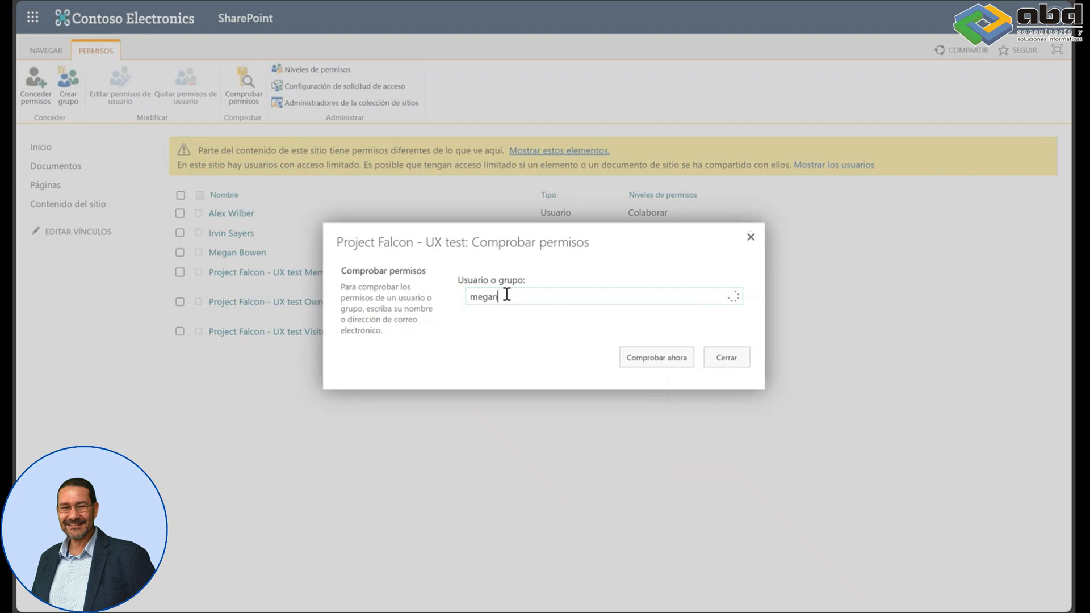
left_click(523, 319)
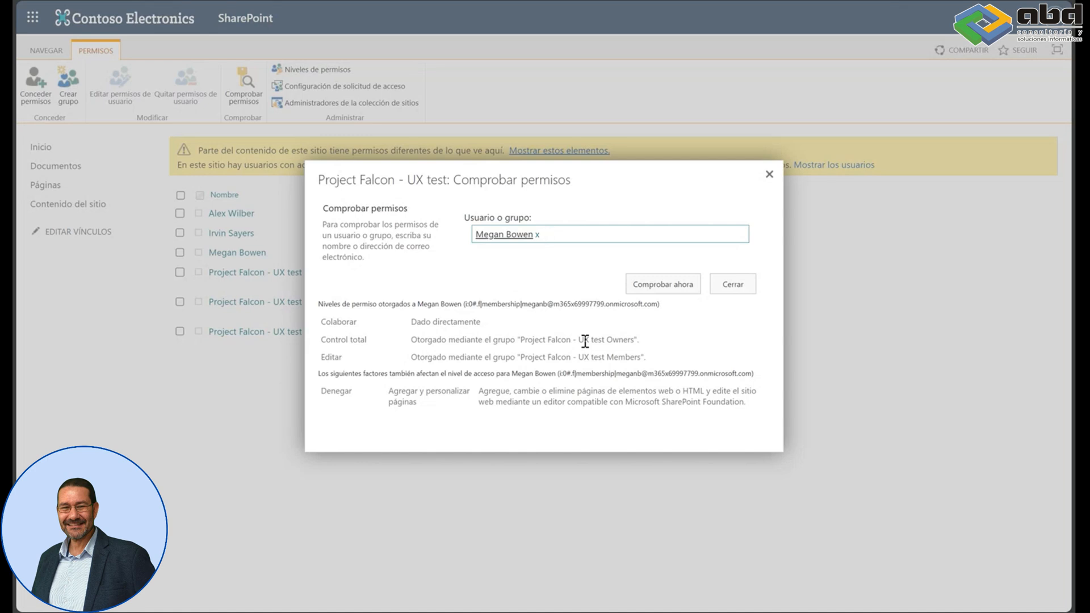
left_click(769, 174)
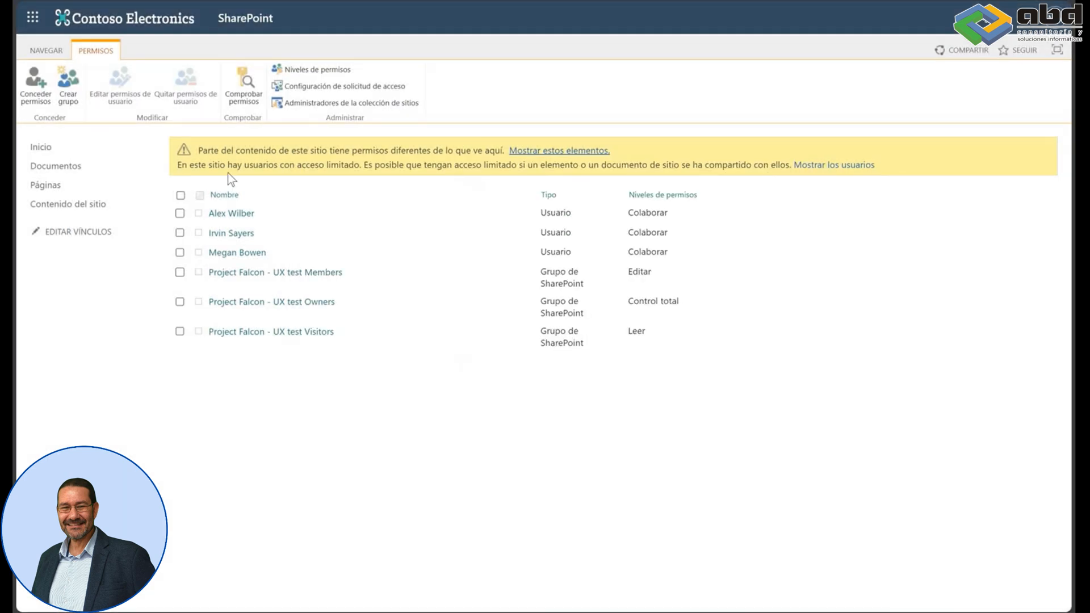
Return to the SharePoint admin center, close Project Falcon - UX test's details, and look through the active sites
left_click(108, 25)
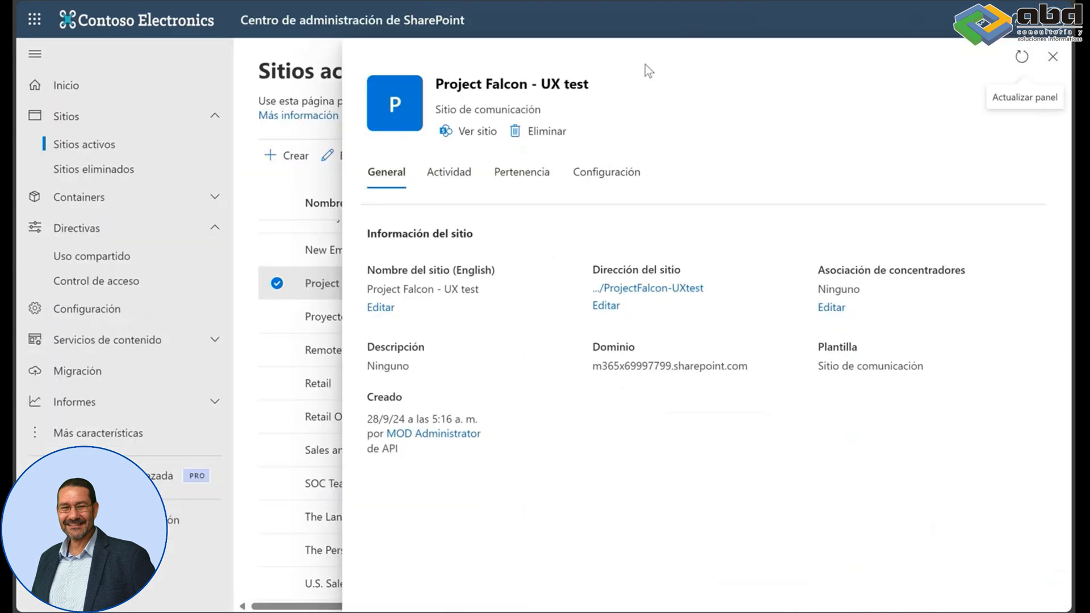
left_click(1052, 56)
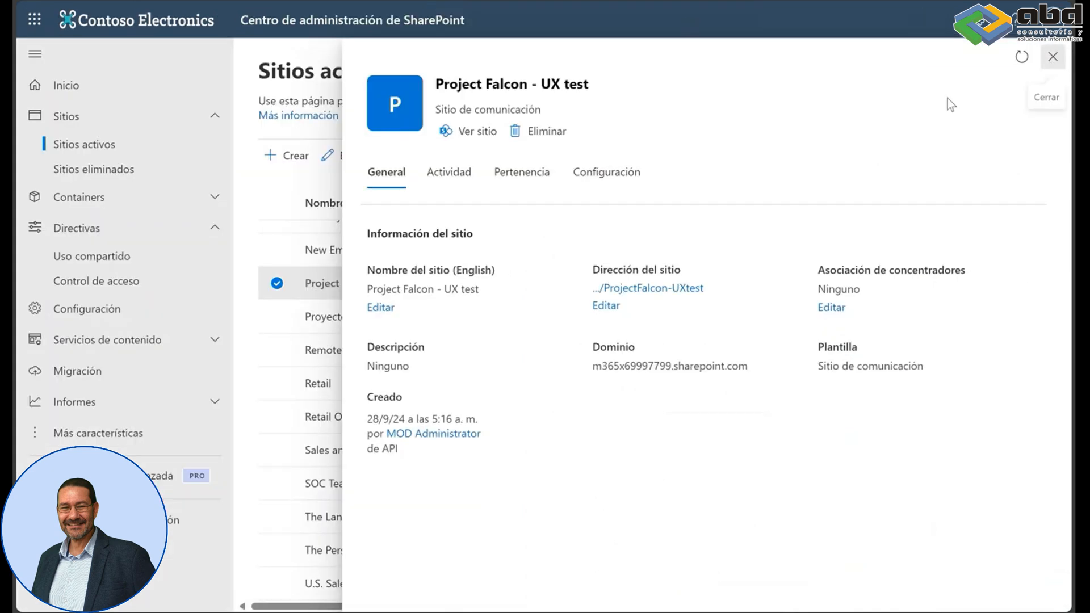
scroll(514, 256, "up", 1)
scroll(515, 255, "up", 3)
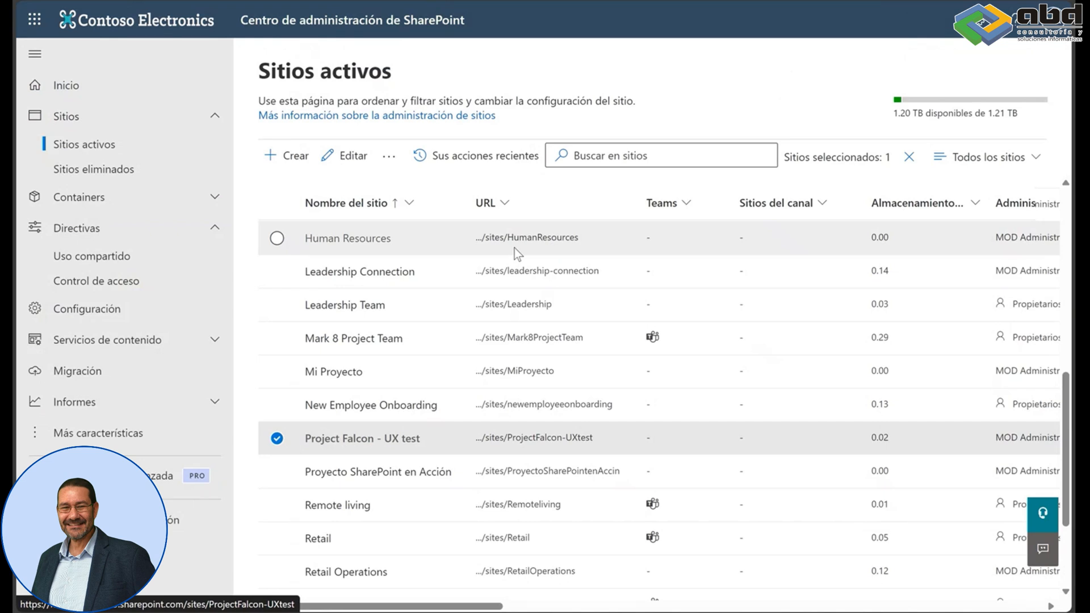
scroll(514, 247, "up", 6)
scroll(515, 247, "down", 6)
scroll(514, 247, "down", 2)
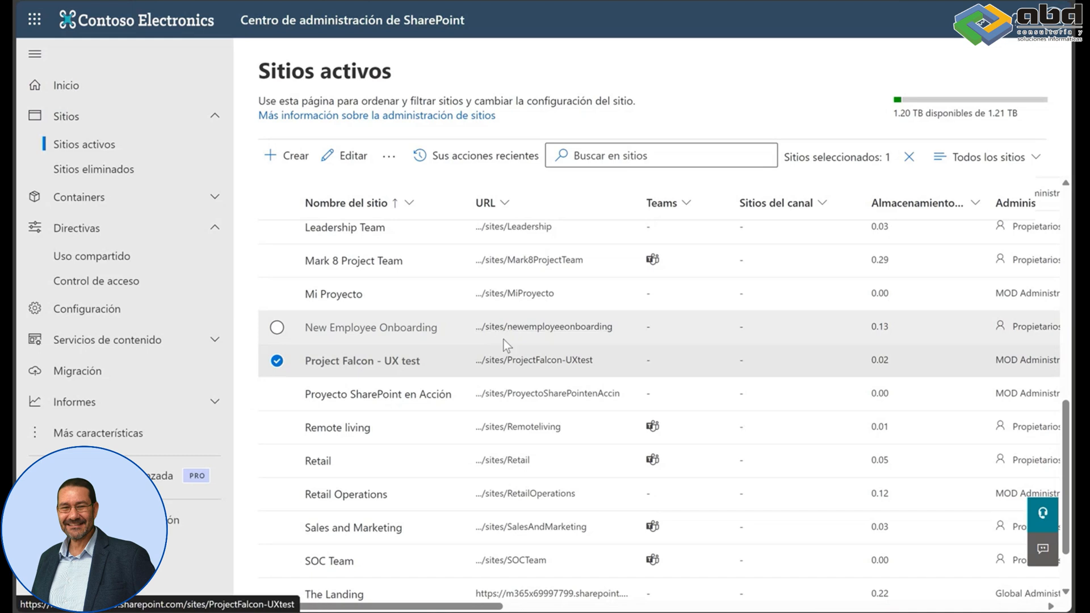
Open the Proyecto SharePoint en Acción site and start adding a new document library
left_click(548, 389)
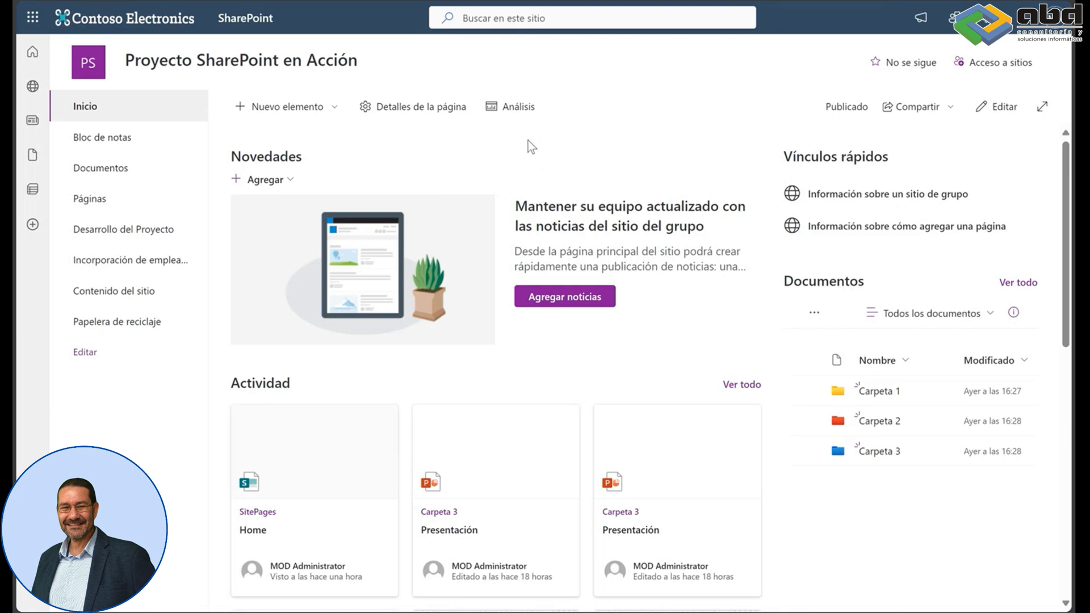
left_click(335, 111)
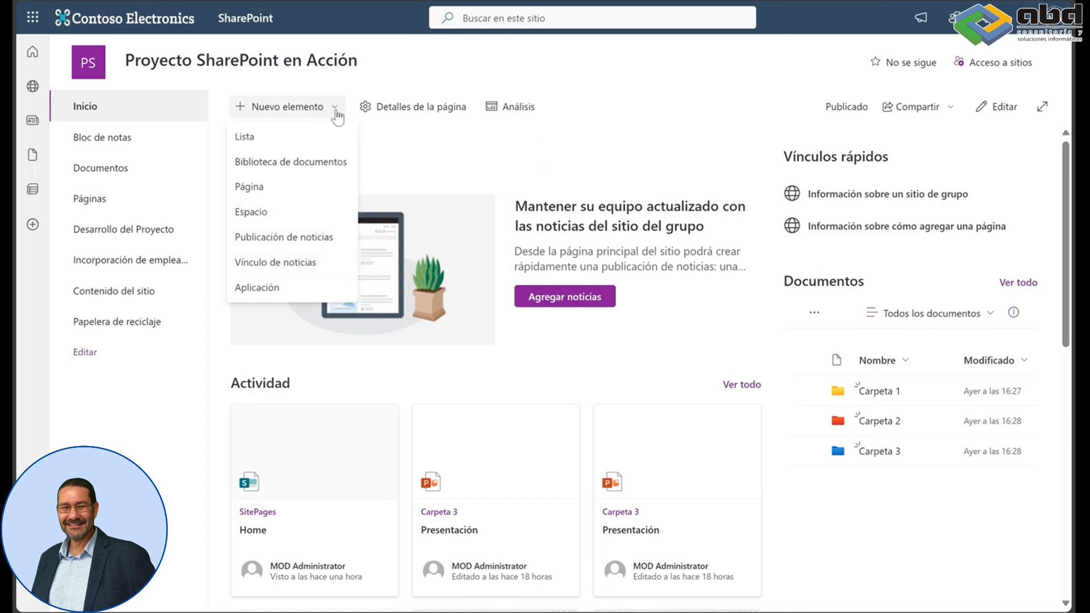
left_click(302, 163)
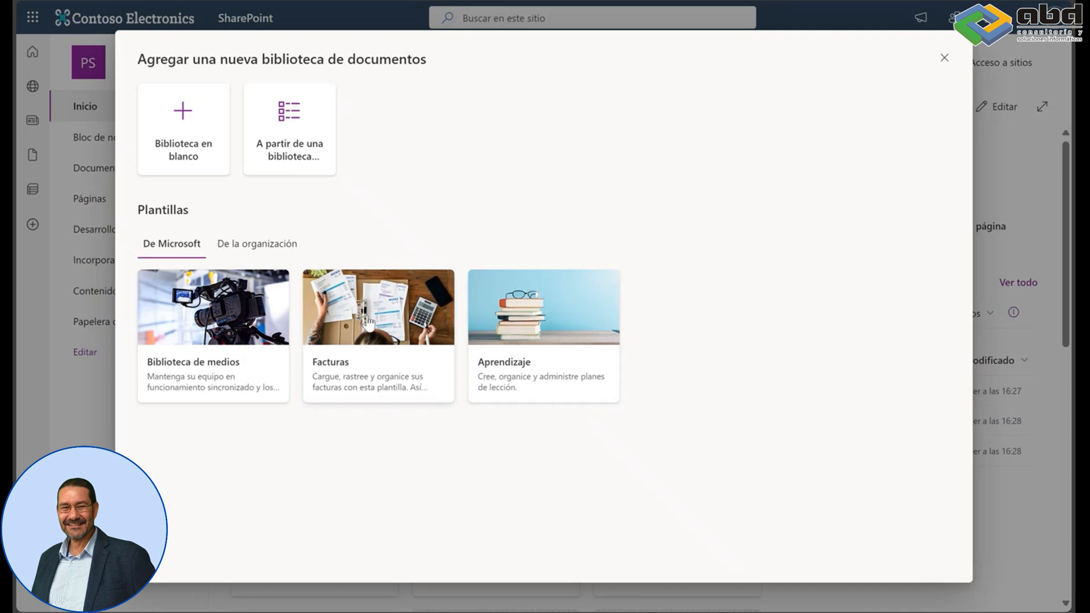
left_click(210, 144)
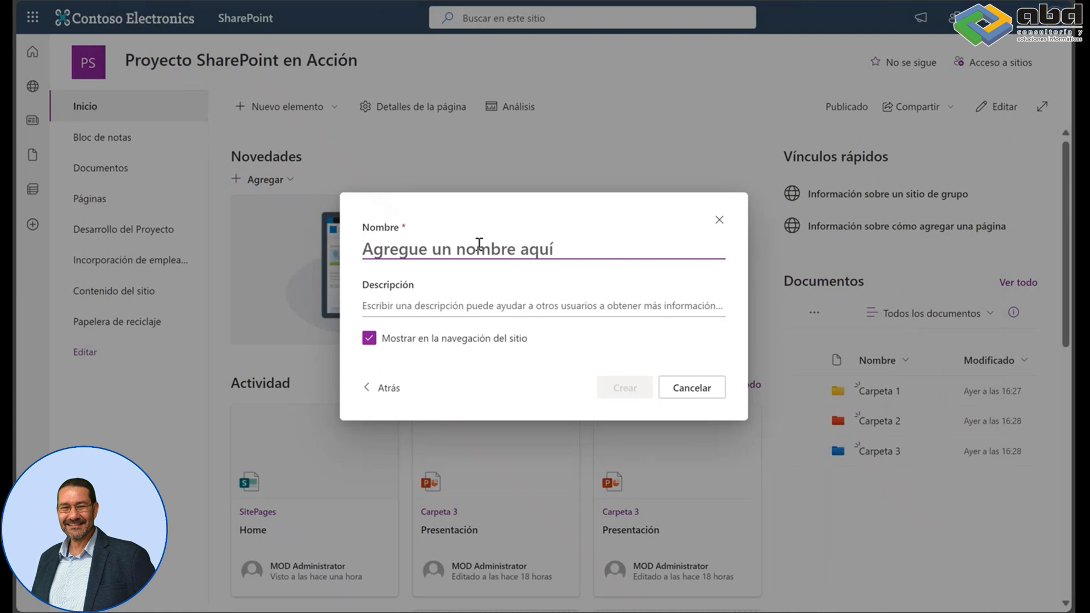
type("Mi Bibl")
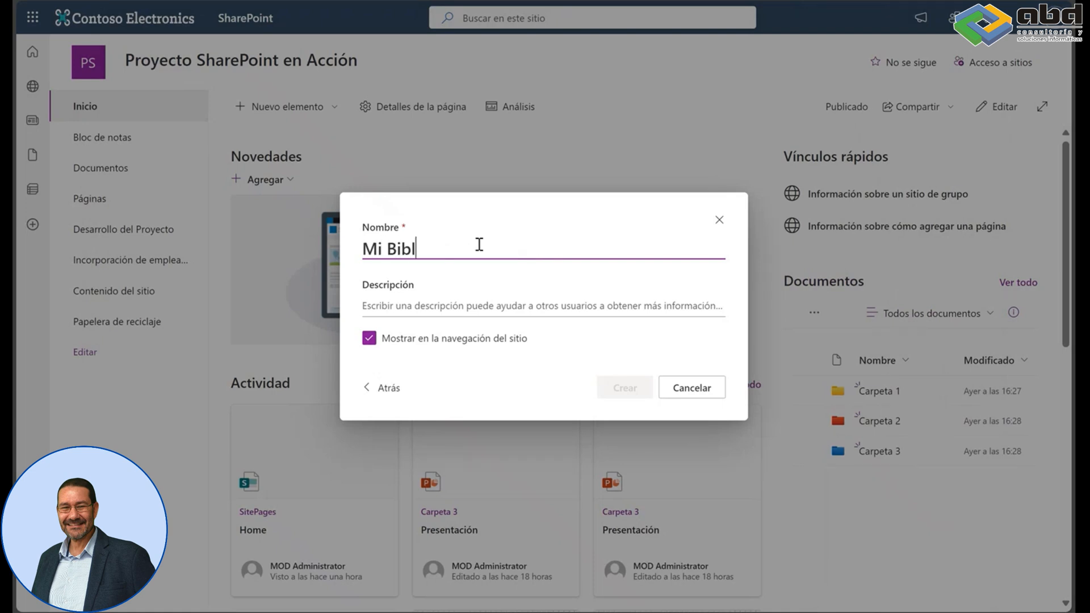
type("ioteca")
left_click(383, 388)
Create a blank document library named Mi Biblioteca that is shown in the site navigation
left_click(182, 116)
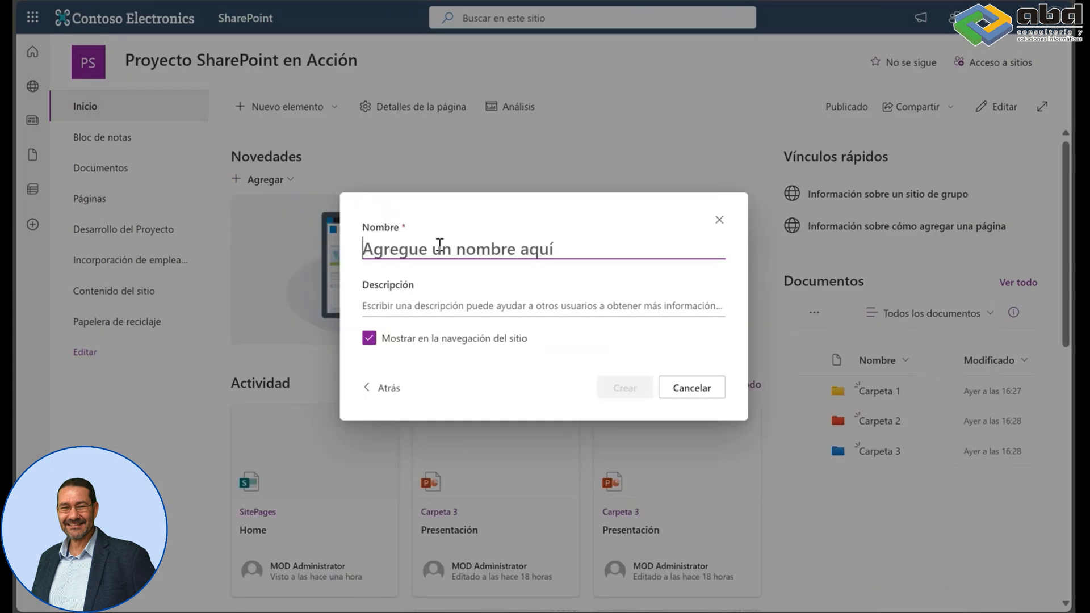
type("Mi ")
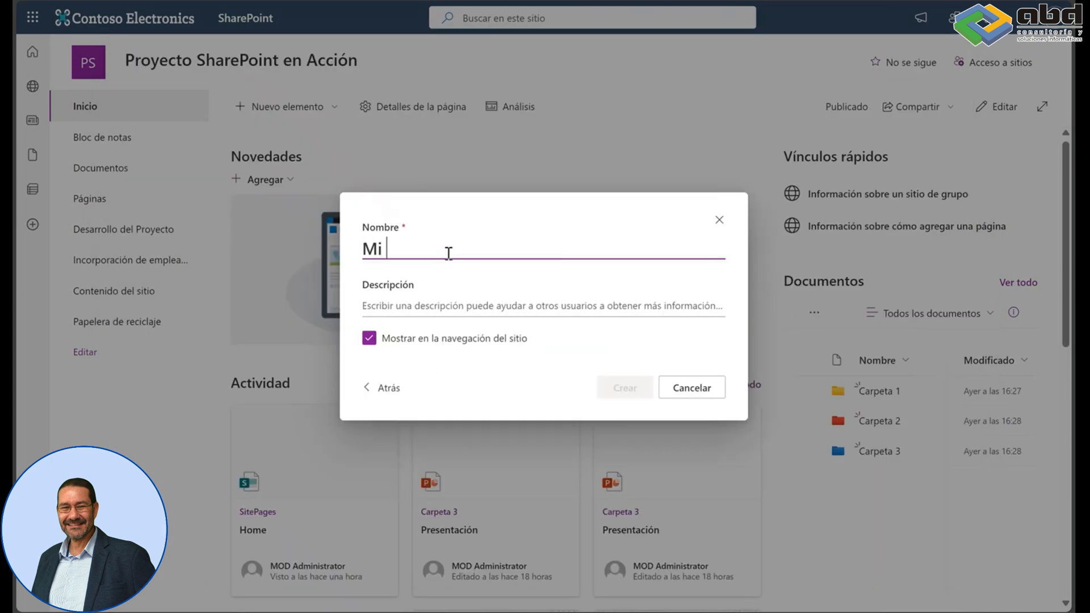
type("Biblioteca")
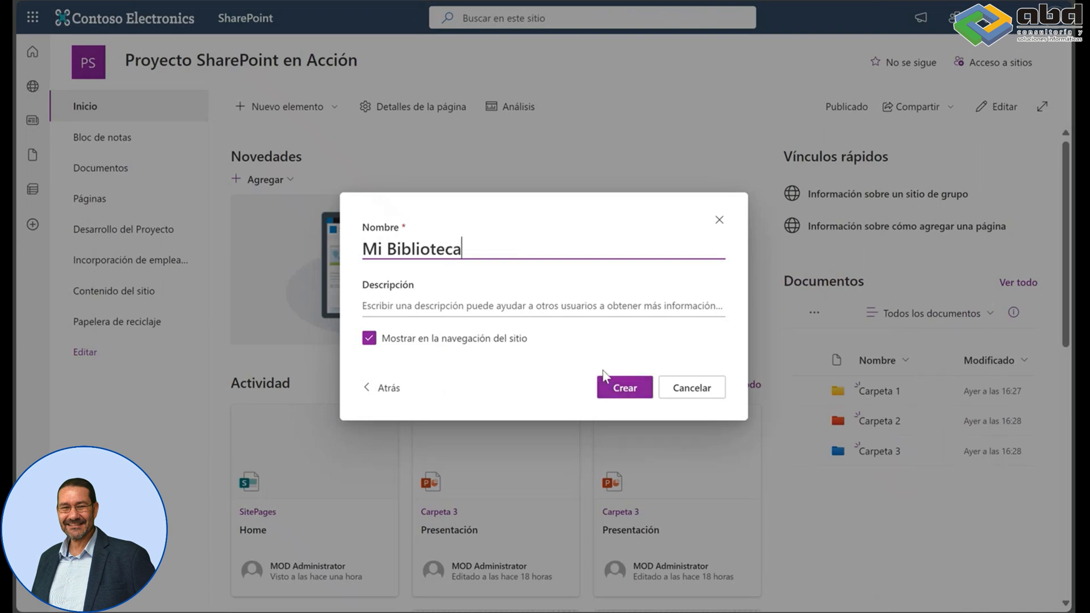
left_click(631, 391)
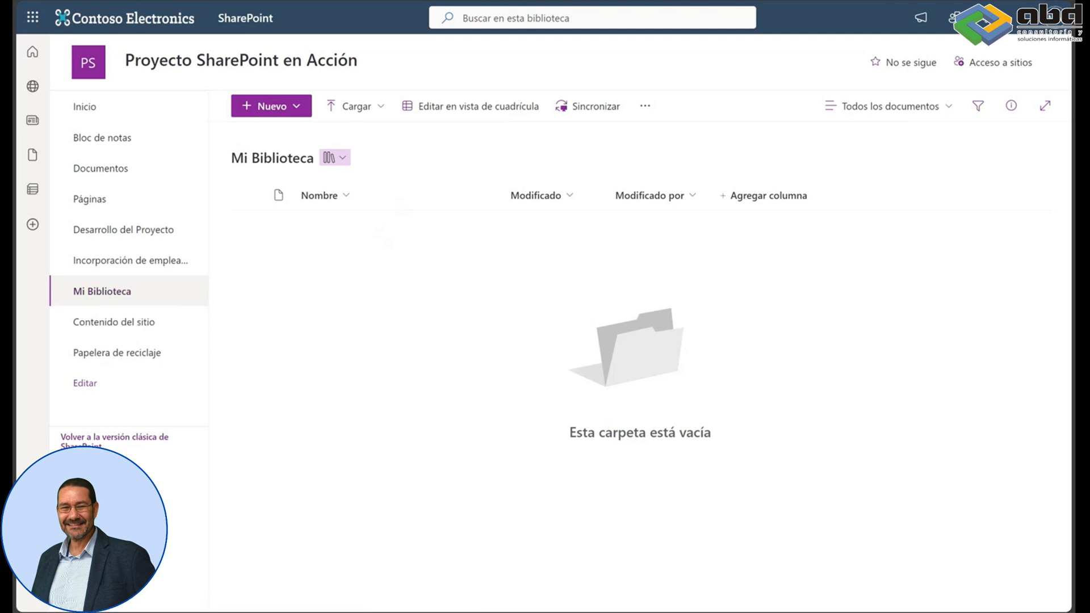
Review the Proyecto SharePoint en Acción site's permissions and open its advanced permission settings
left_click(955, 18)
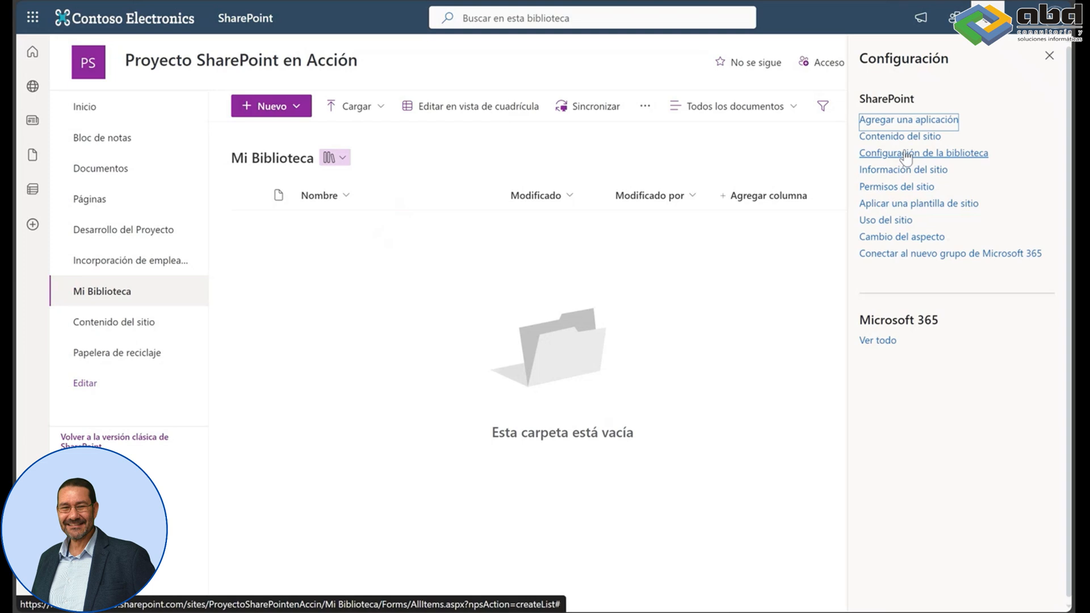
left_click(920, 189)
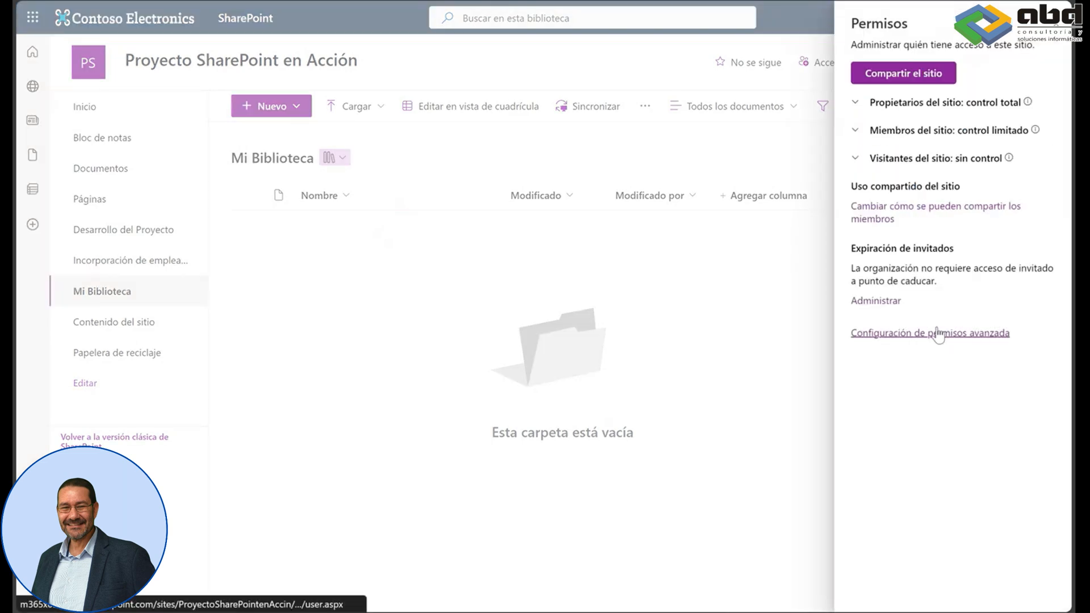
left_click(937, 329)
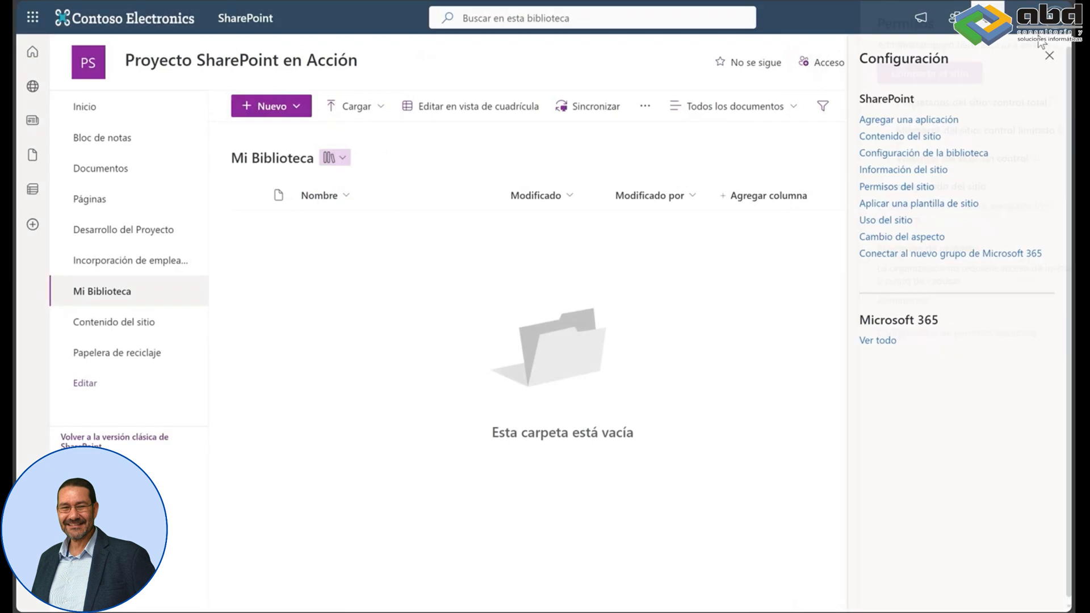
Open the Mi Biblioteca library's permissions from its full settings and stop inheriting permissions from the parent site
left_click(907, 154)
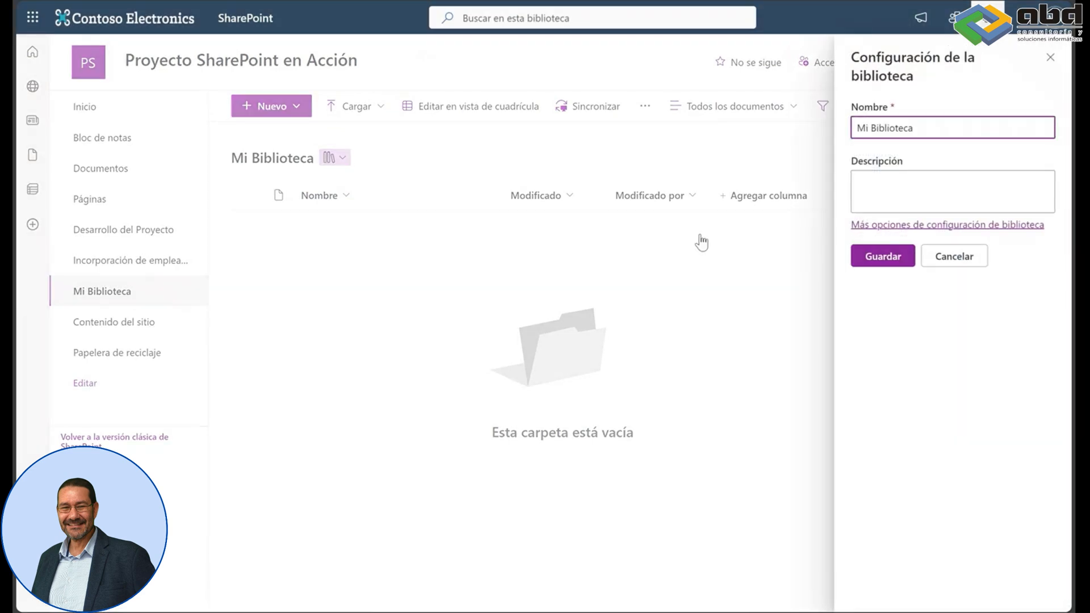
left_click(917, 227)
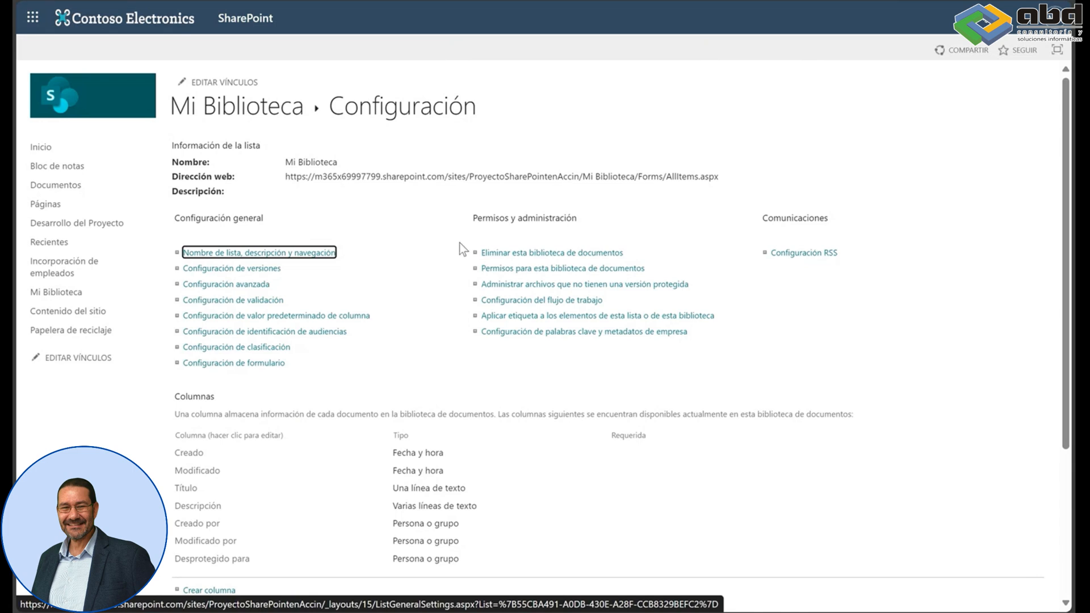
left_click(546, 271)
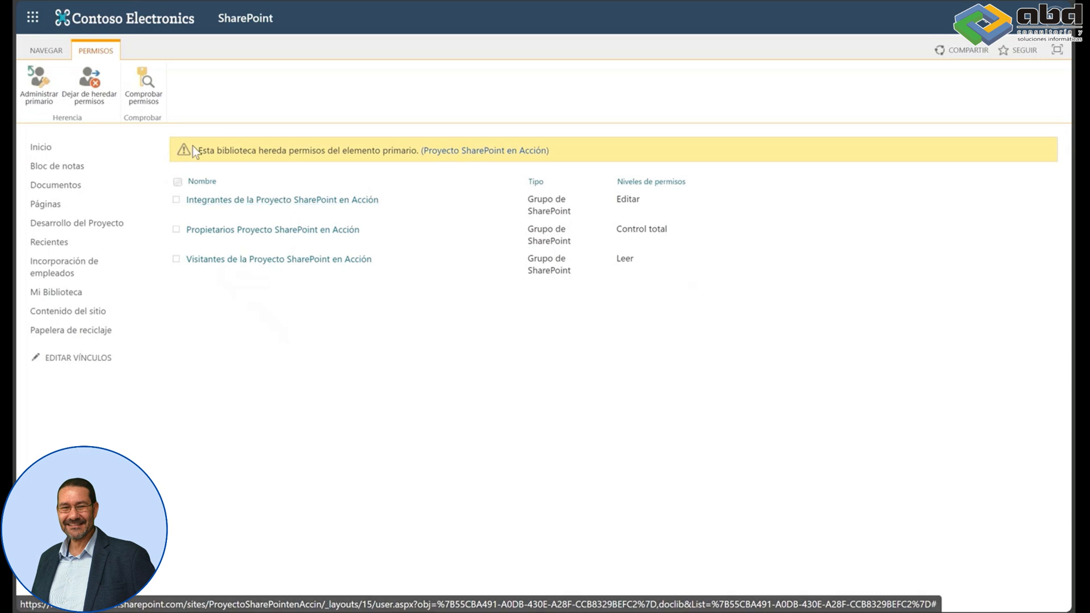
left_click(87, 85)
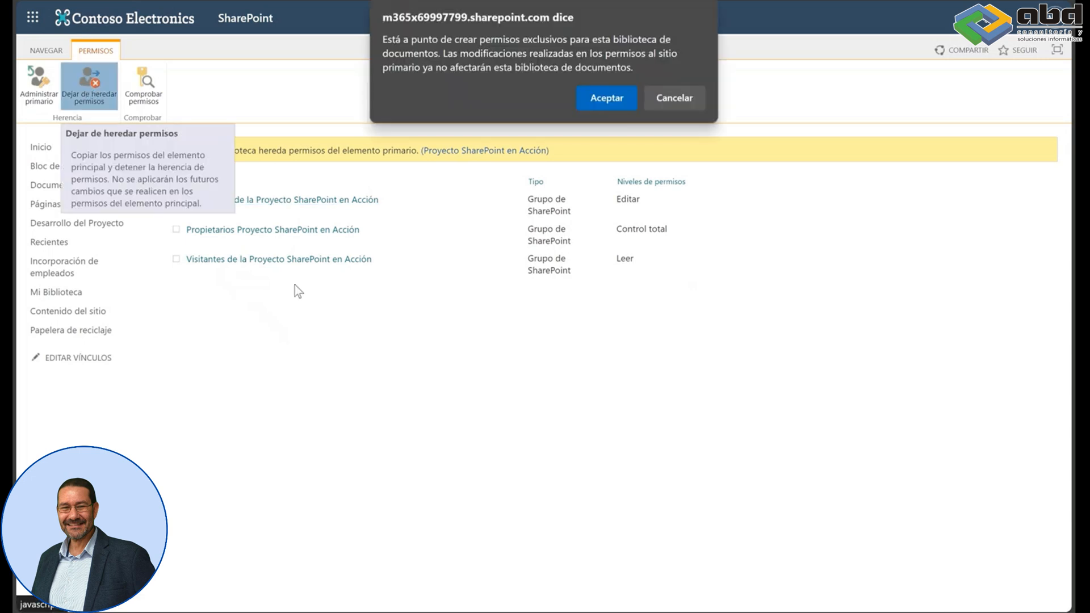
left_click(606, 100)
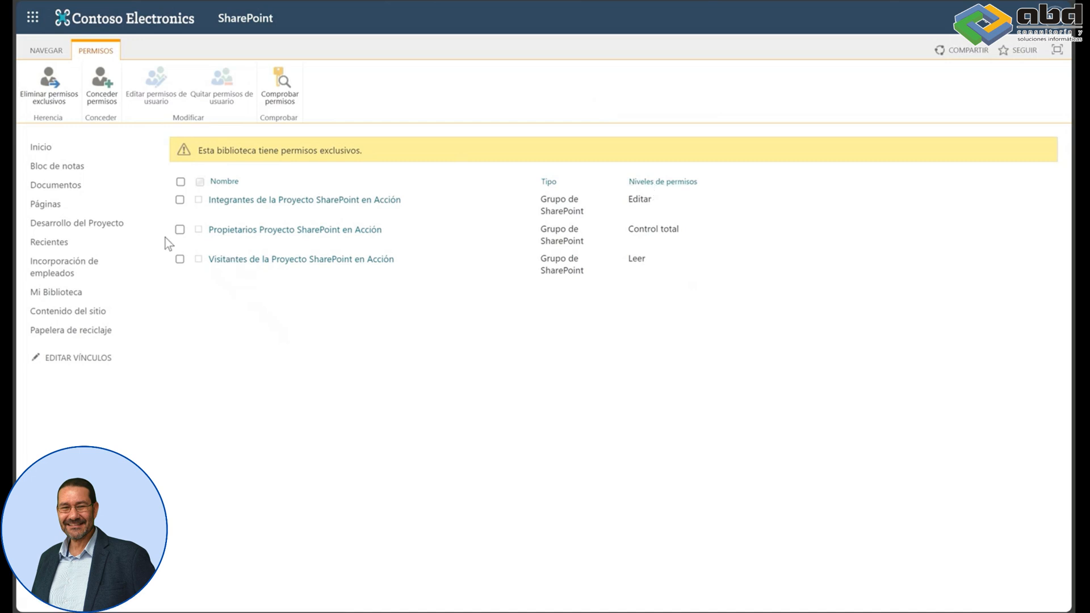
Remove the permissions of the Integrantes de la Proyecto SharePoint en Acción group from Mi Biblioteca
left_click(180, 199)
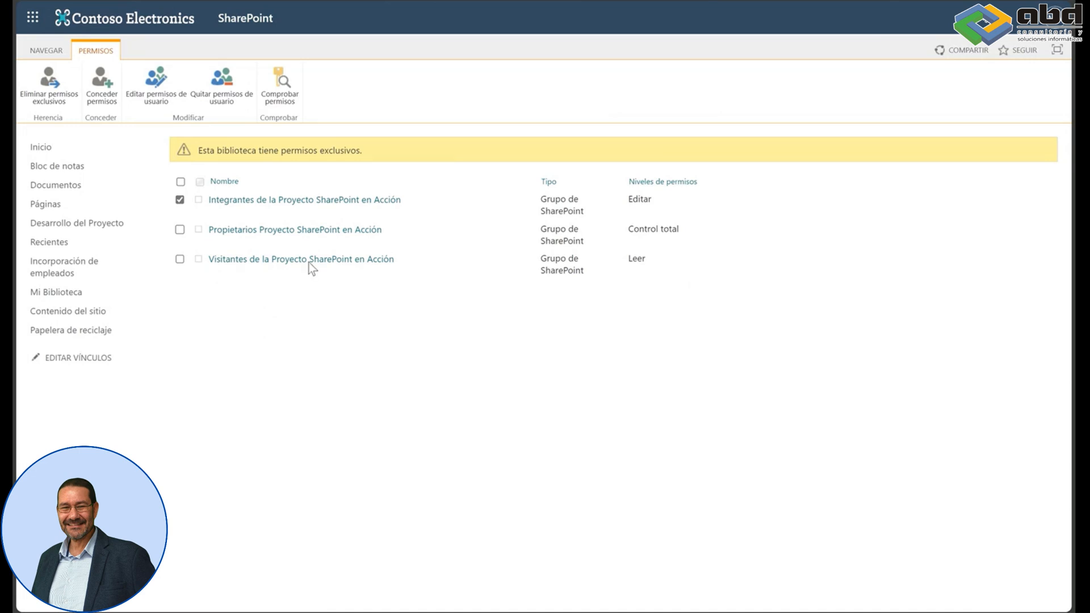
left_click(216, 87)
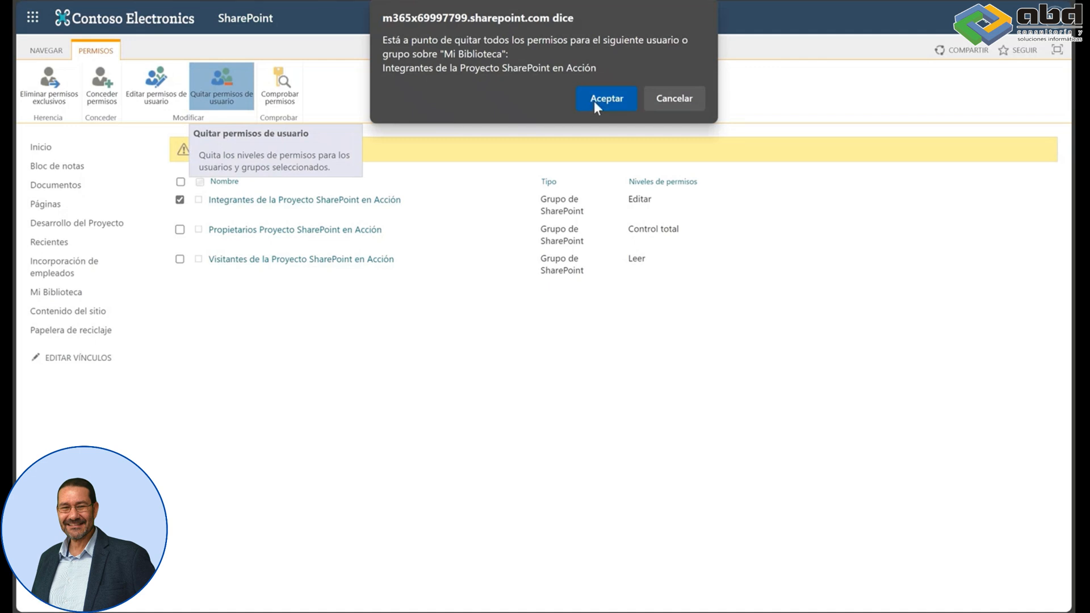
left_click(595, 101)
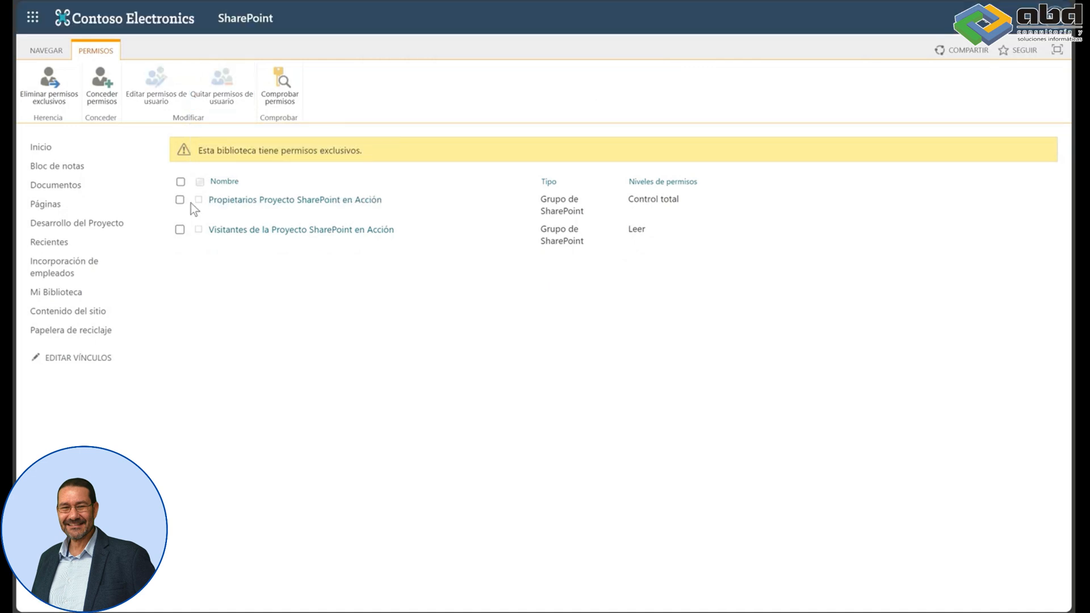
Share Mi Biblioteca and all its content with one user at the Editar permission level, sending an e-mail invitation
left_click(100, 99)
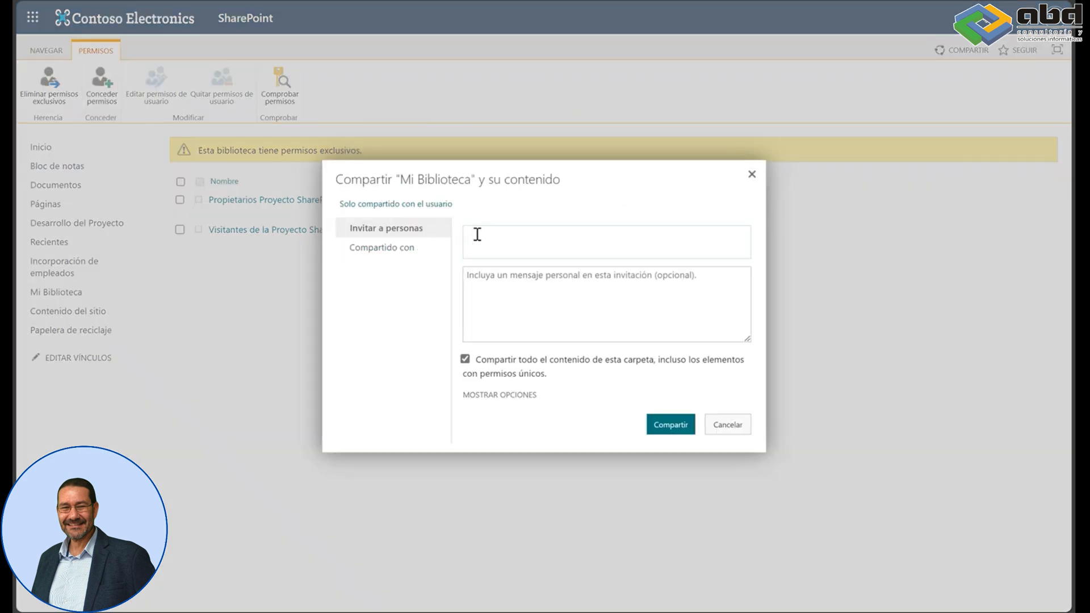
left_click(477, 234)
type("mega")
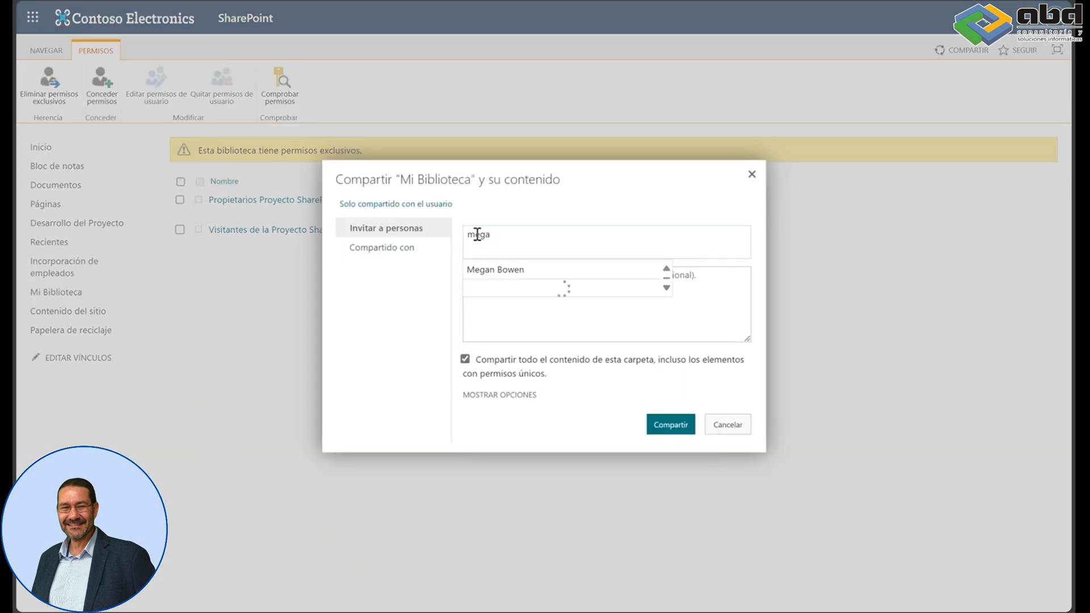
left_click(502, 268)
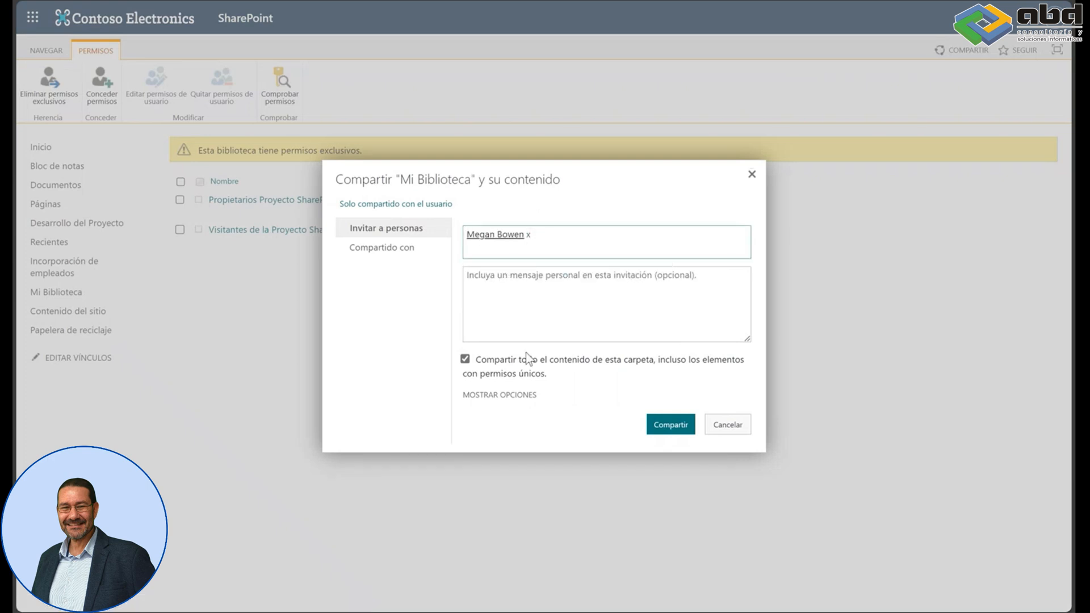
left_click(522, 395)
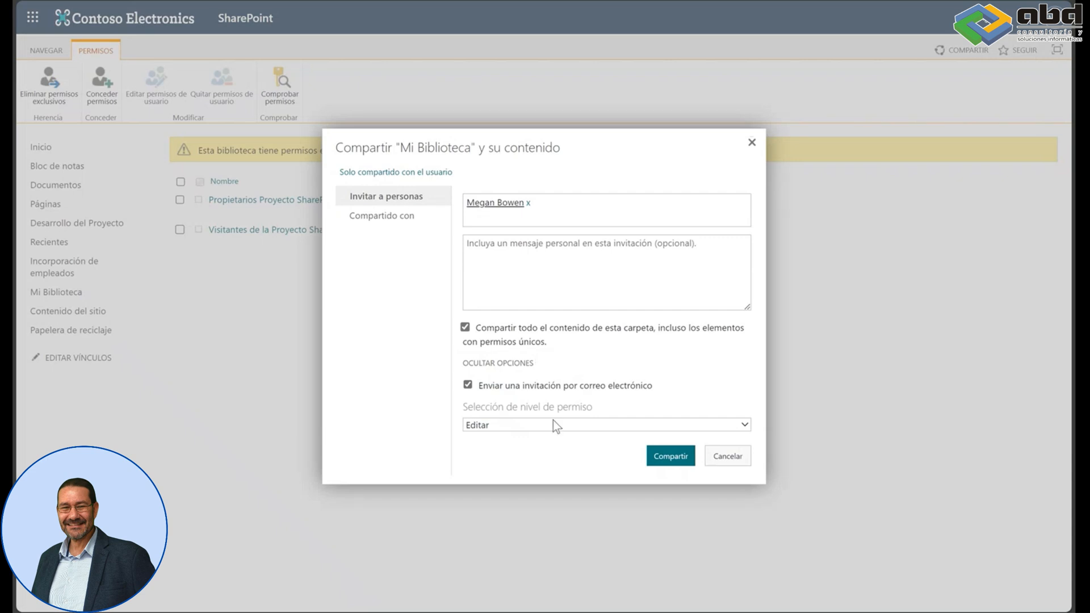
left_click(567, 425)
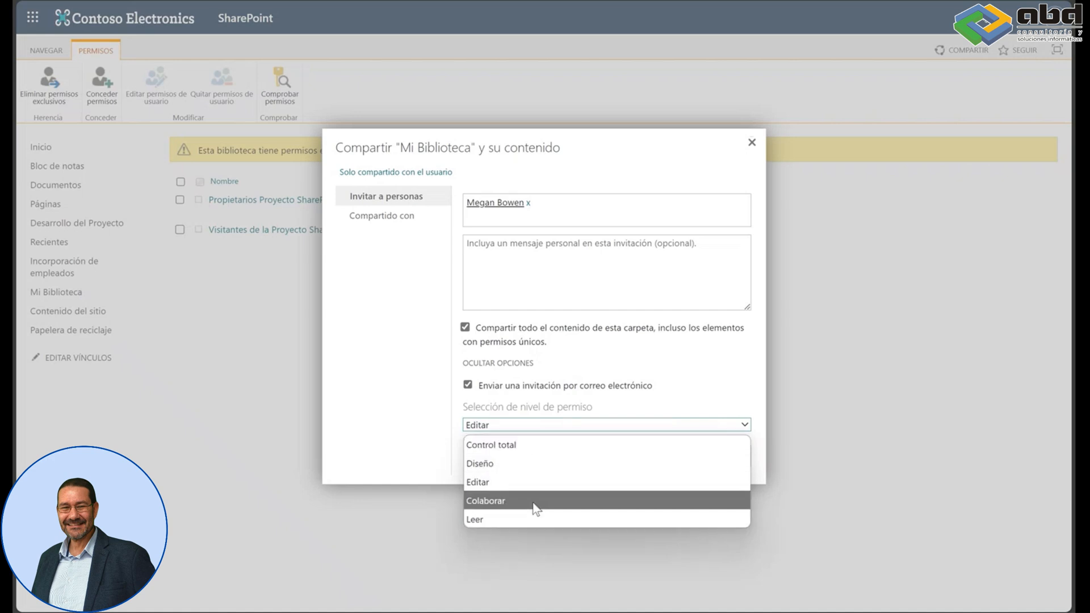
left_click(670, 384)
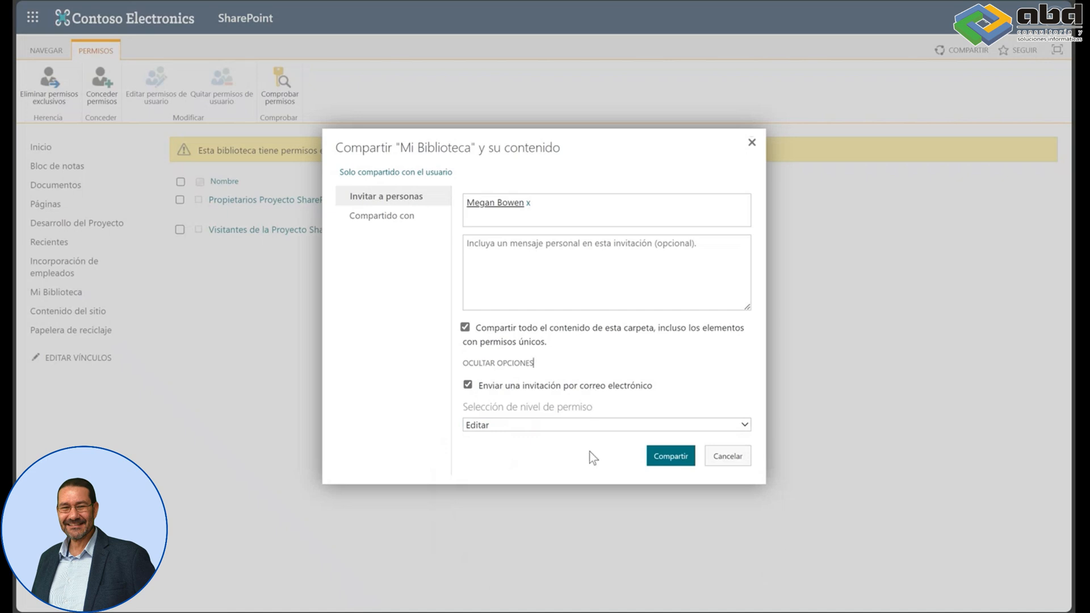
left_click(653, 455)
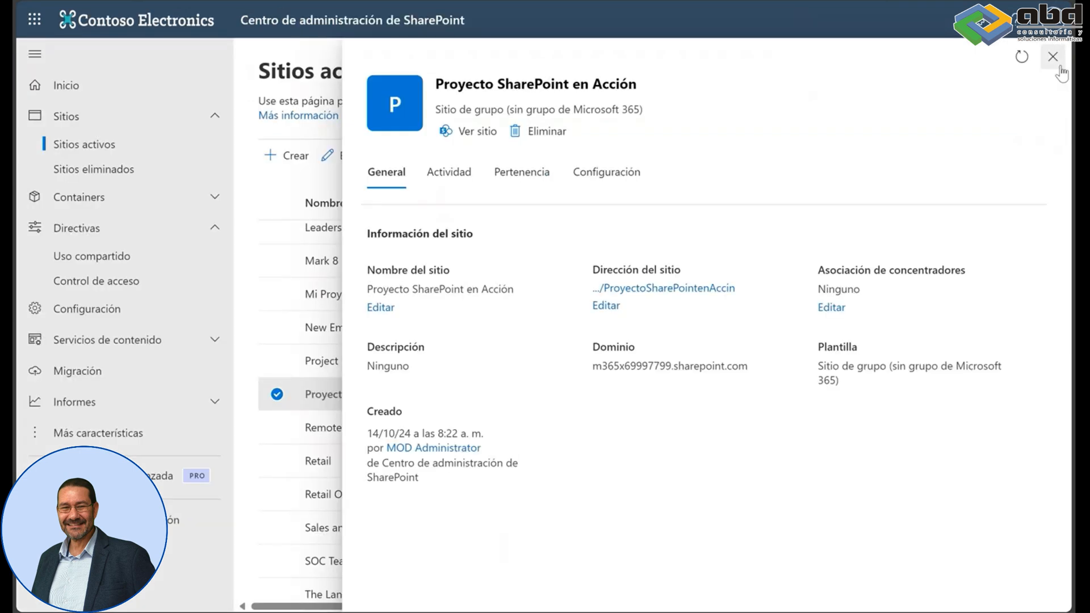
From the SharePoint admin center, reopen the Proyecto SharePoint en Acción site and view its Desarrollo del Proyecto and Documentos libraries
left_click(1048, 54)
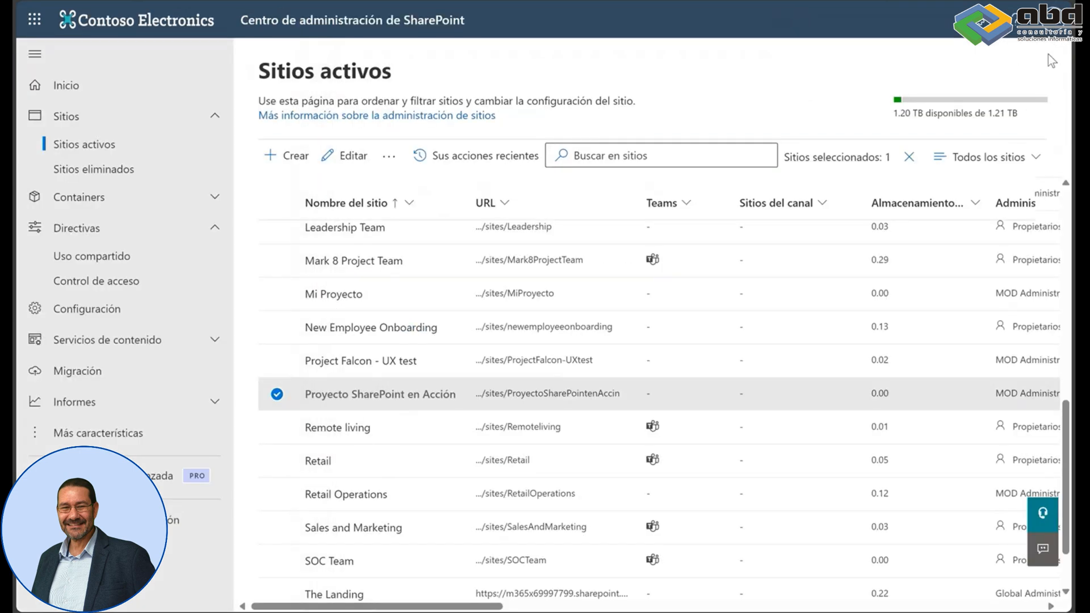
left_click(526, 394)
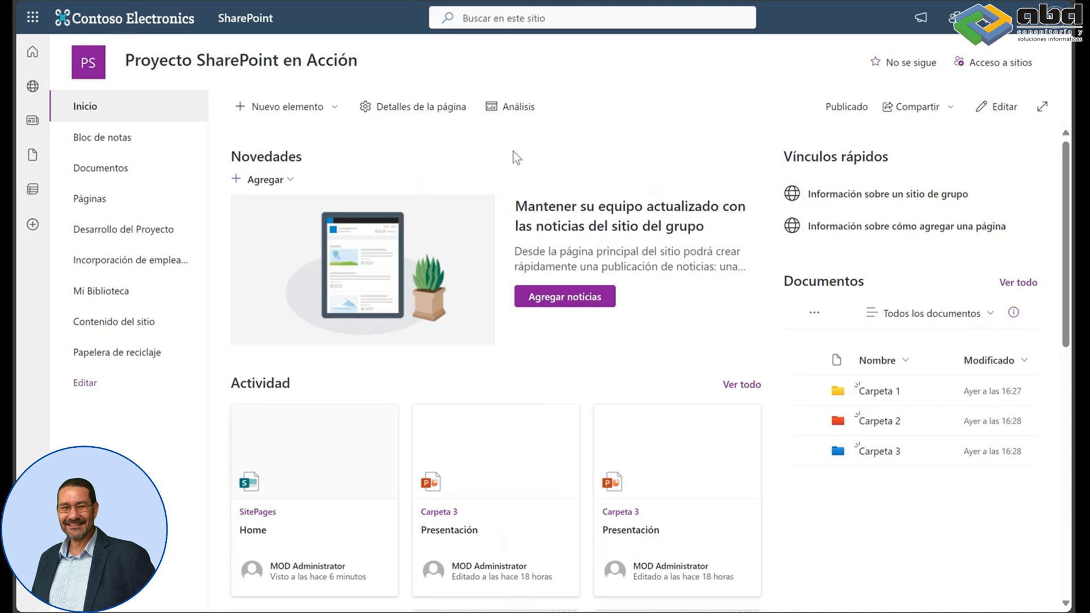
left_click(162, 229)
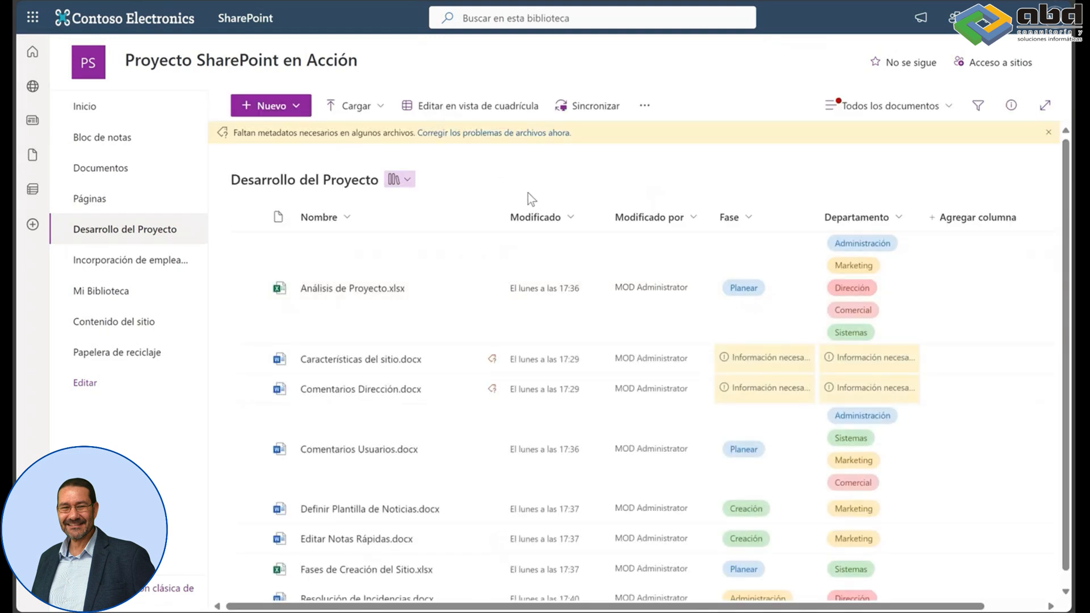
left_click(91, 169)
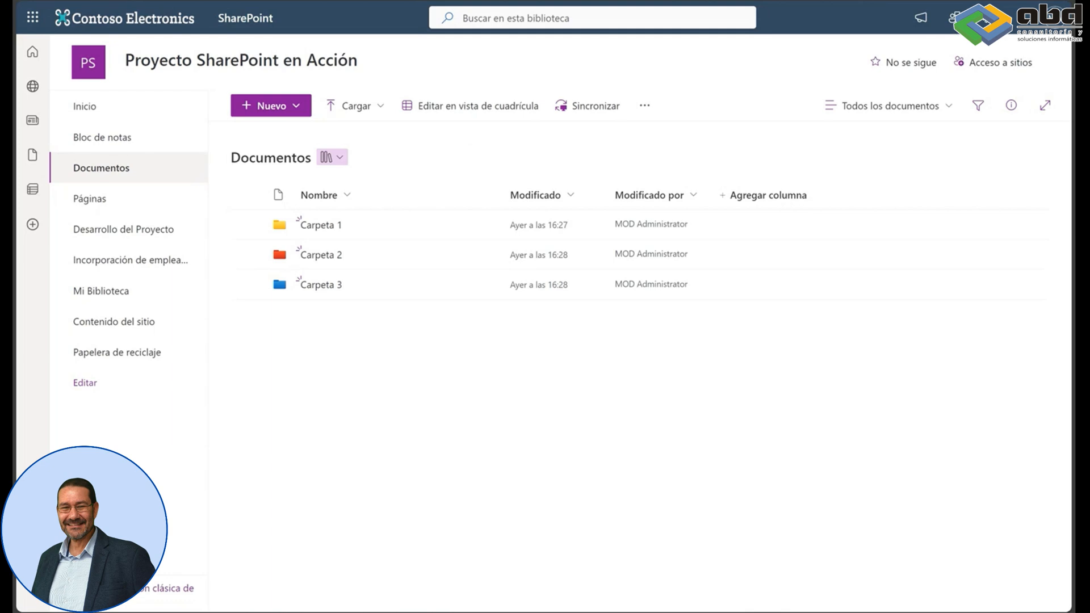
View the full configuration page of the Documentos library and return to the library
left_click(954, 17)
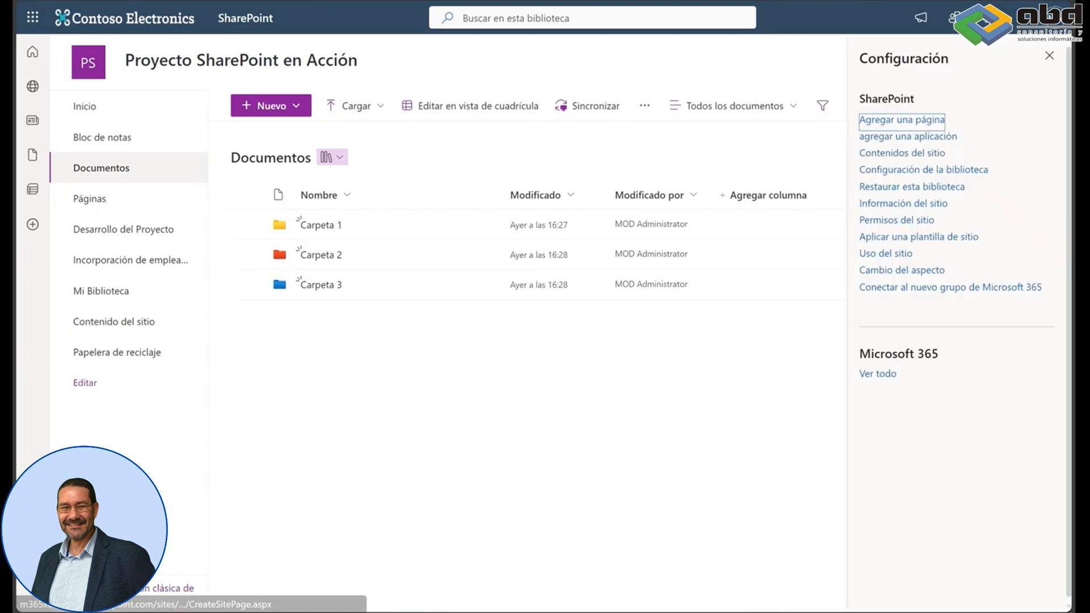
left_click(927, 171)
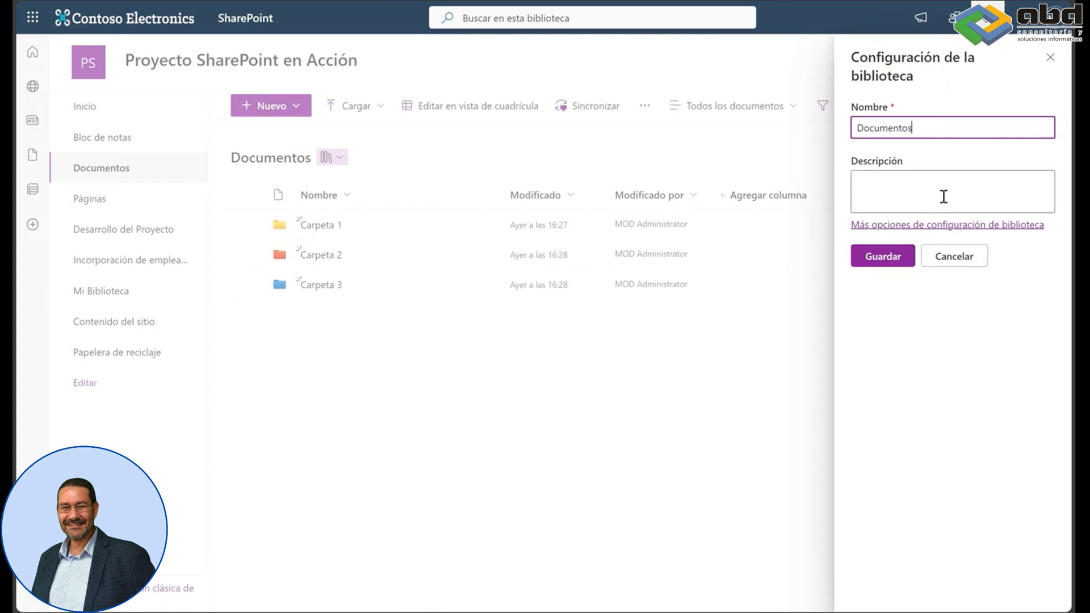
left_click(944, 227)
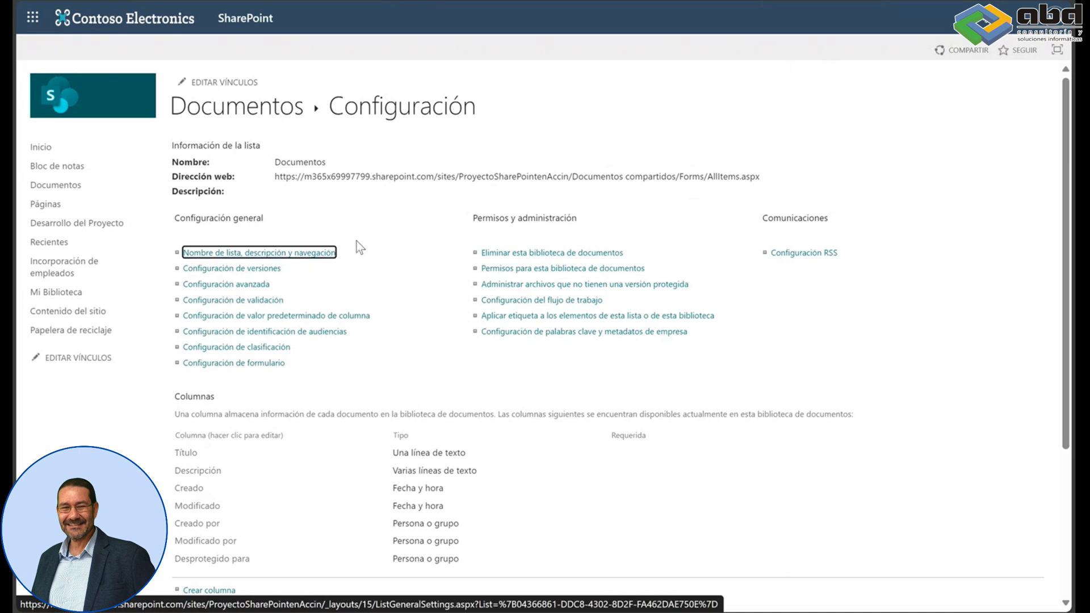
left_click(250, 109)
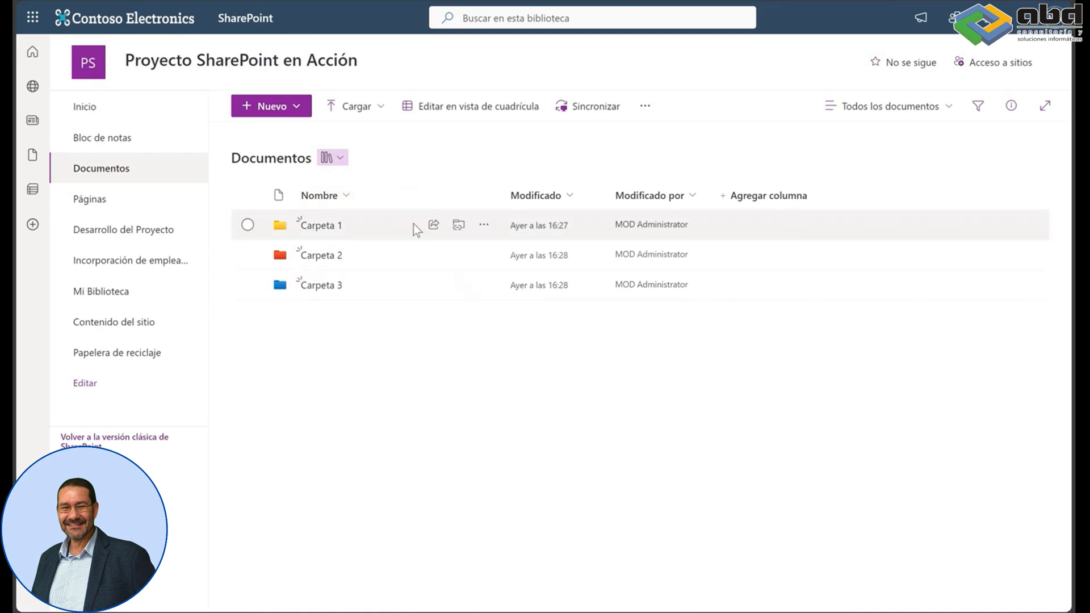
Look at the folder options of Carpeta 1, including its colours, and browse the contents of Carpeta 1 and Carpeta 2
left_click(484, 228)
mouse_move(577, 503)
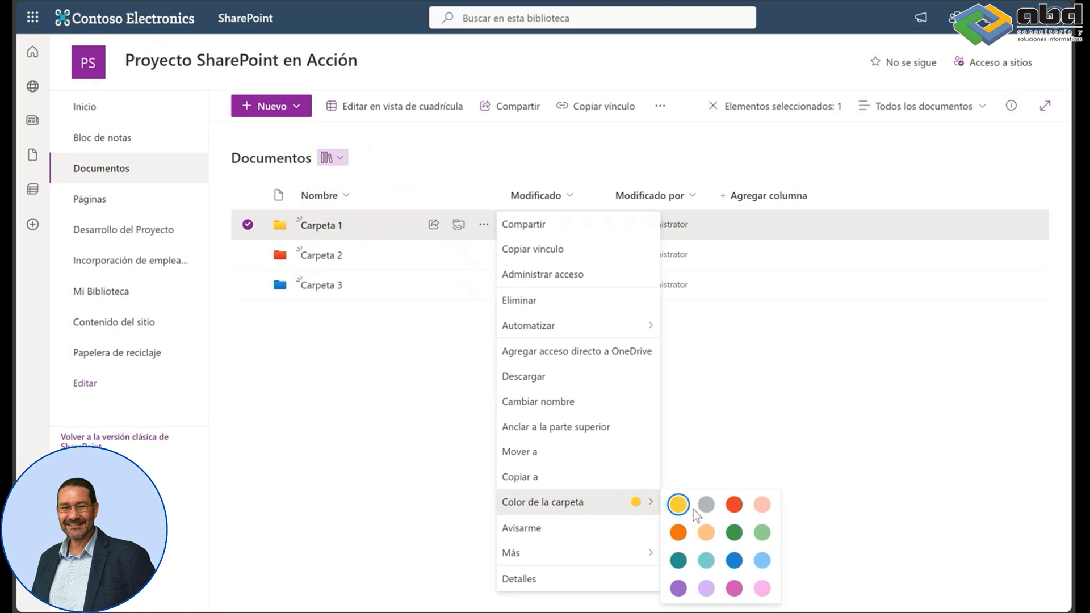
left_click(313, 353)
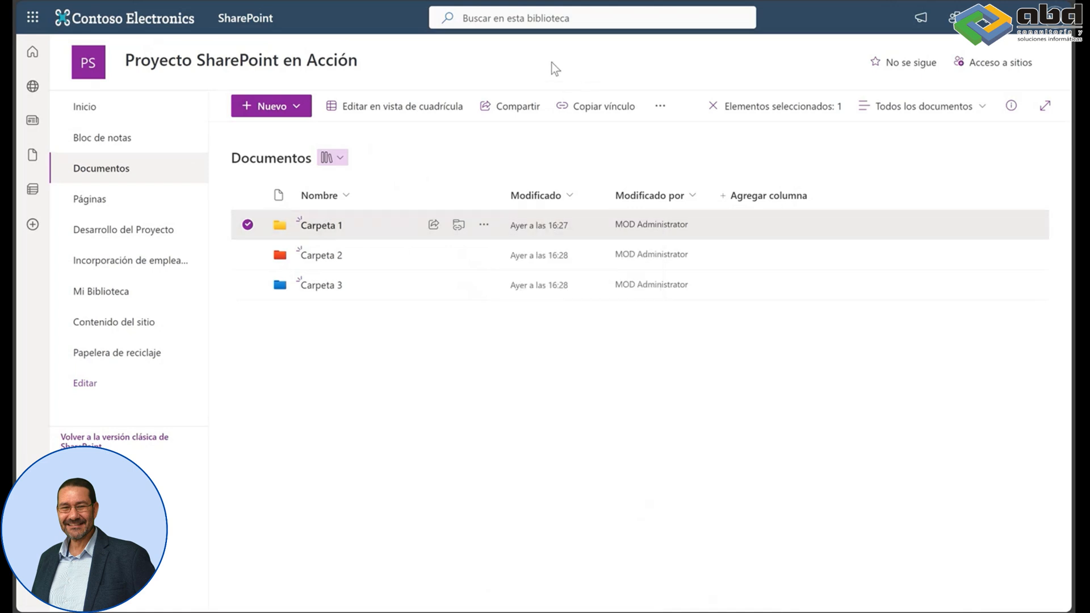
left_click(320, 226)
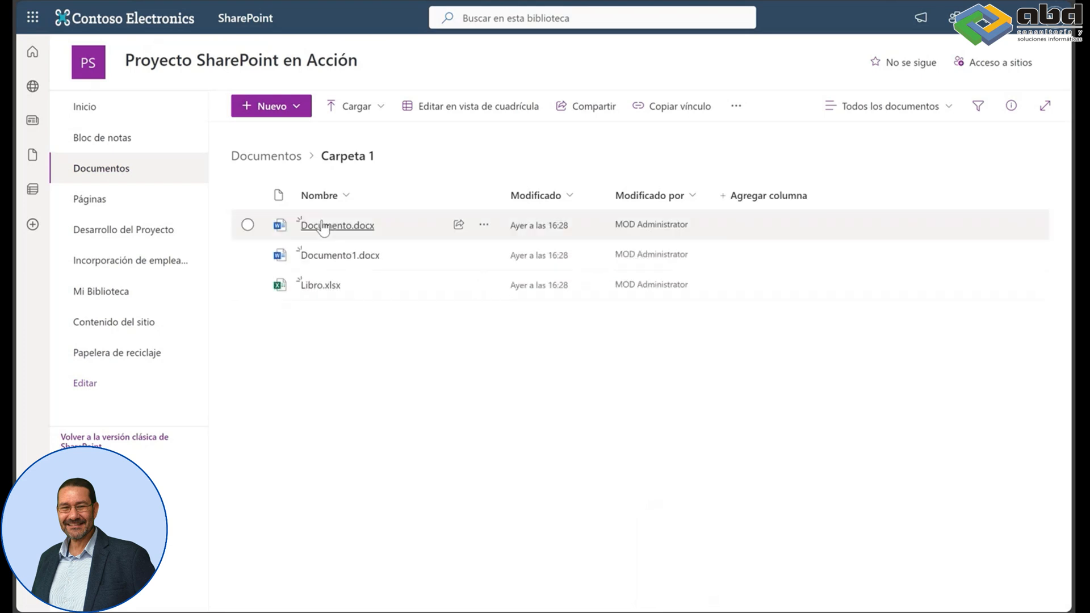
left_click(281, 160)
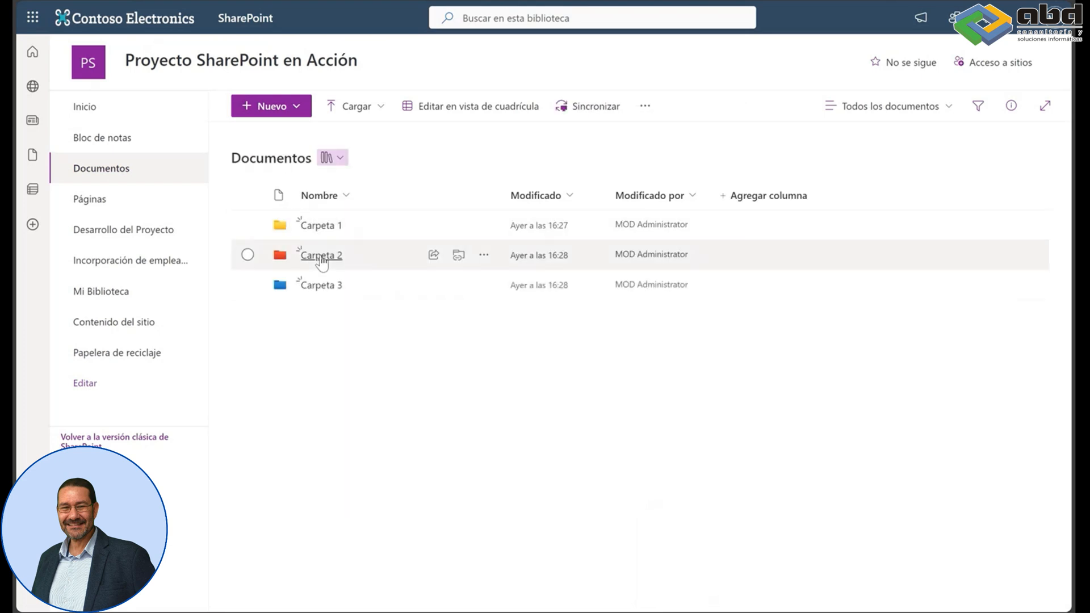
left_click(320, 256)
left_click(289, 163)
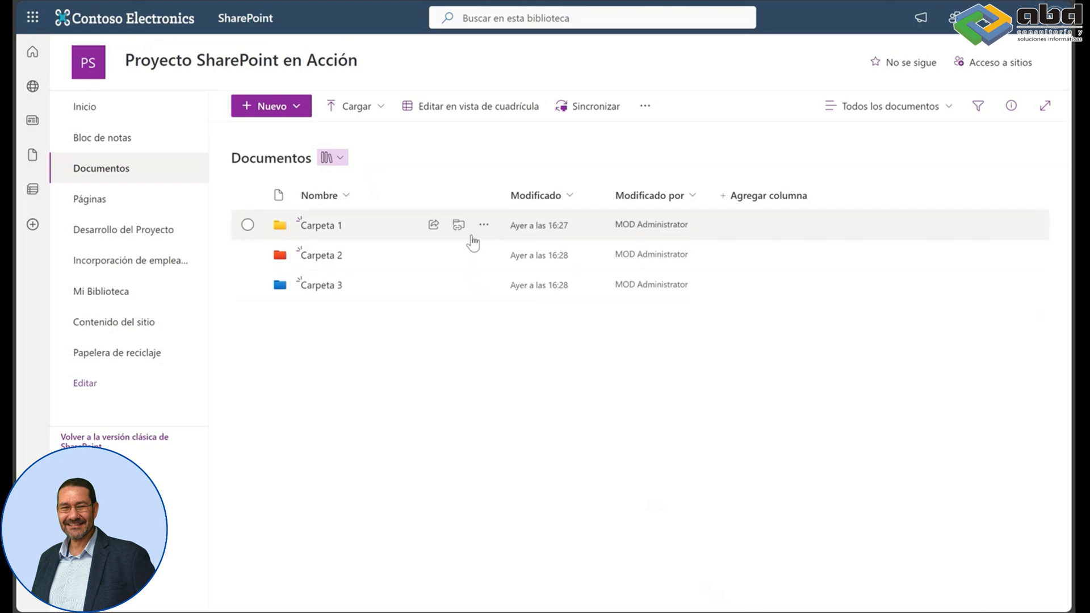
View who has access to Carpeta 1 and try out sharing the folder with one user without sending the invitation
left_click(483, 229)
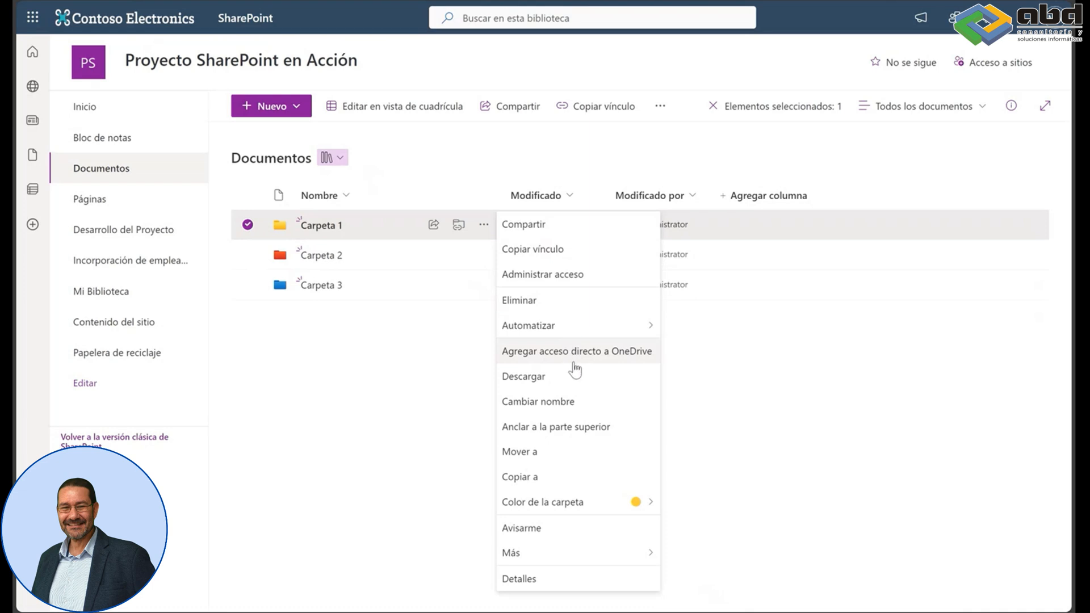
left_click(568, 278)
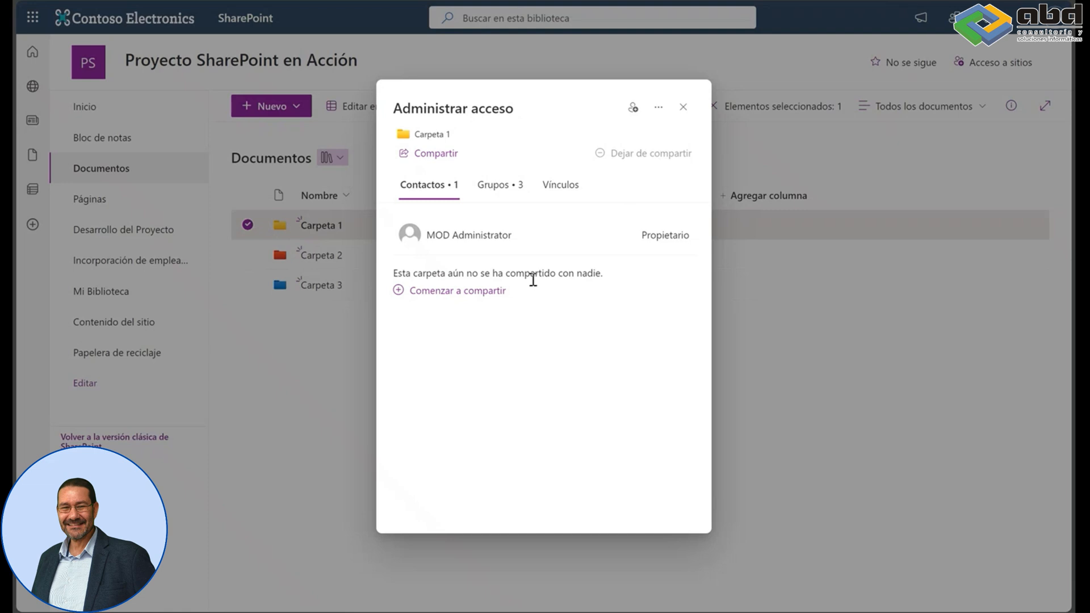
left_click(490, 291)
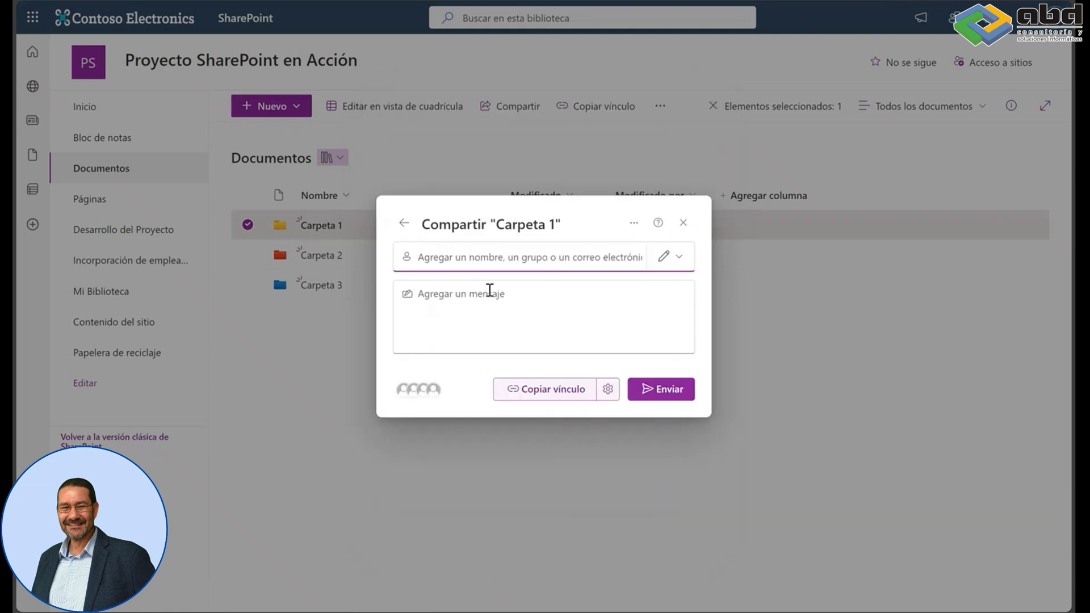
left_click(523, 254)
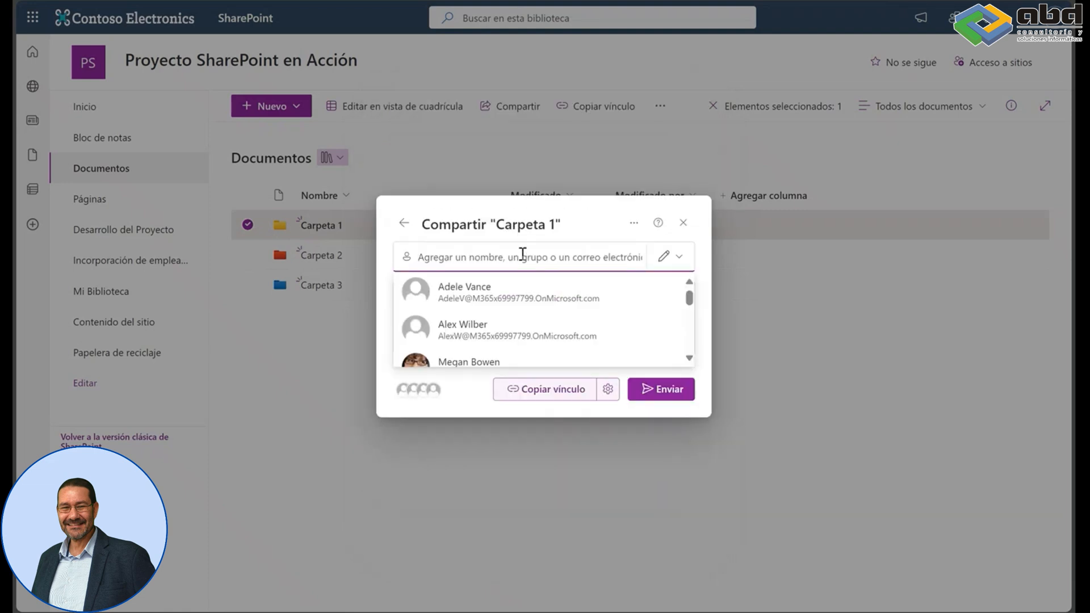
left_click(526, 287)
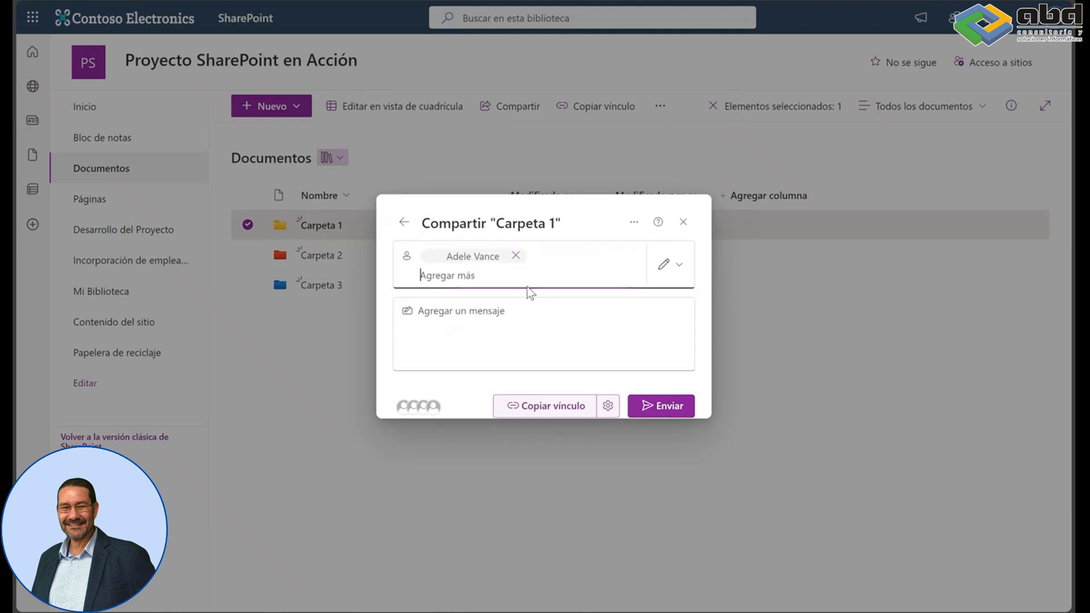
left_click(683, 212)
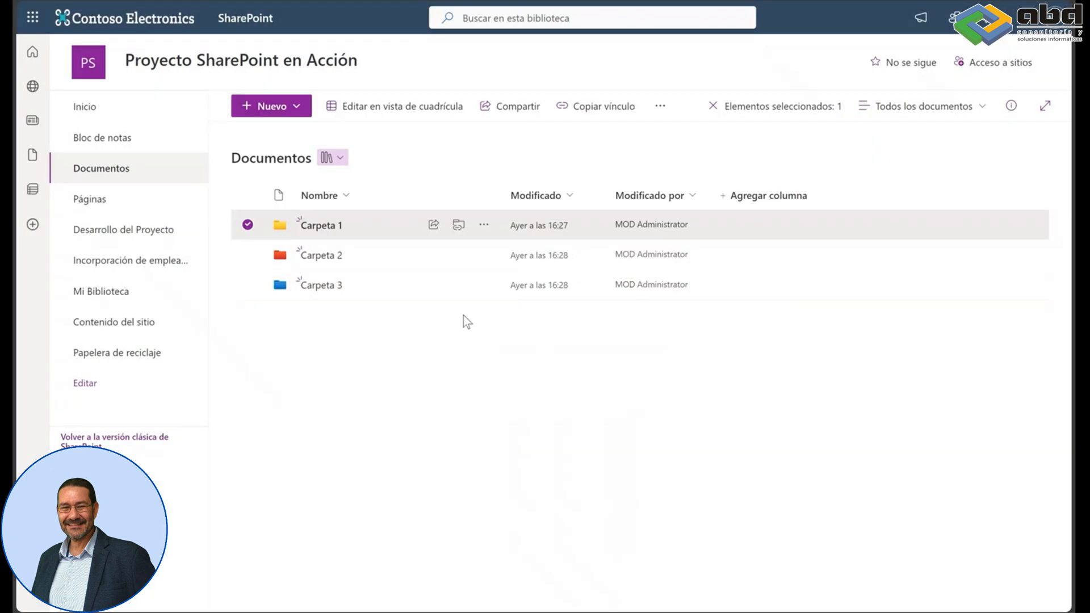
Look at the access management of Documento.docx inside Carpeta 1 and return to the Documentos library
left_click(330, 230)
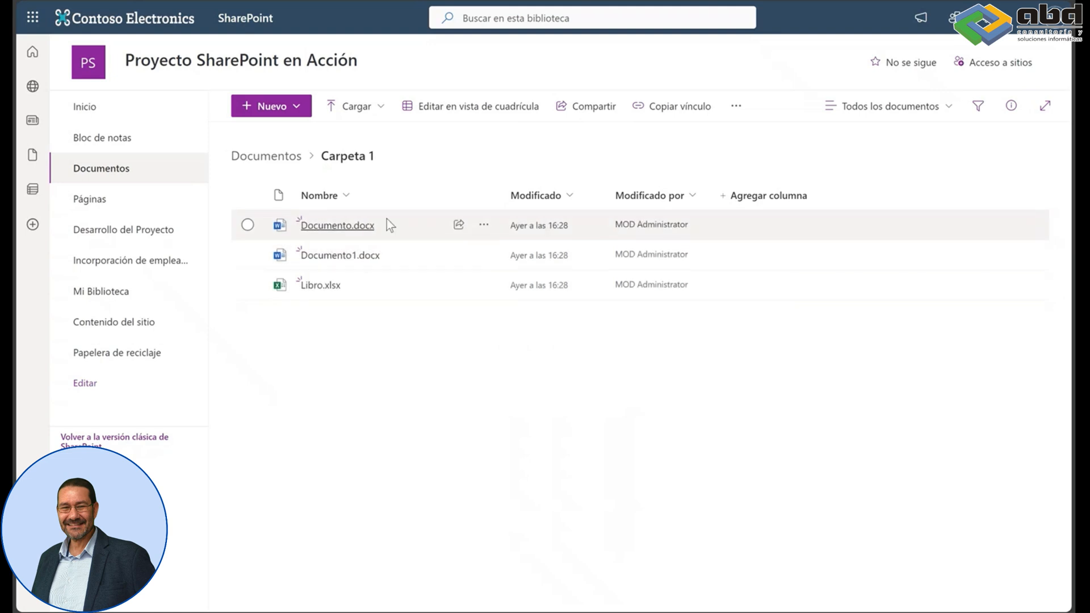
left_click(481, 225)
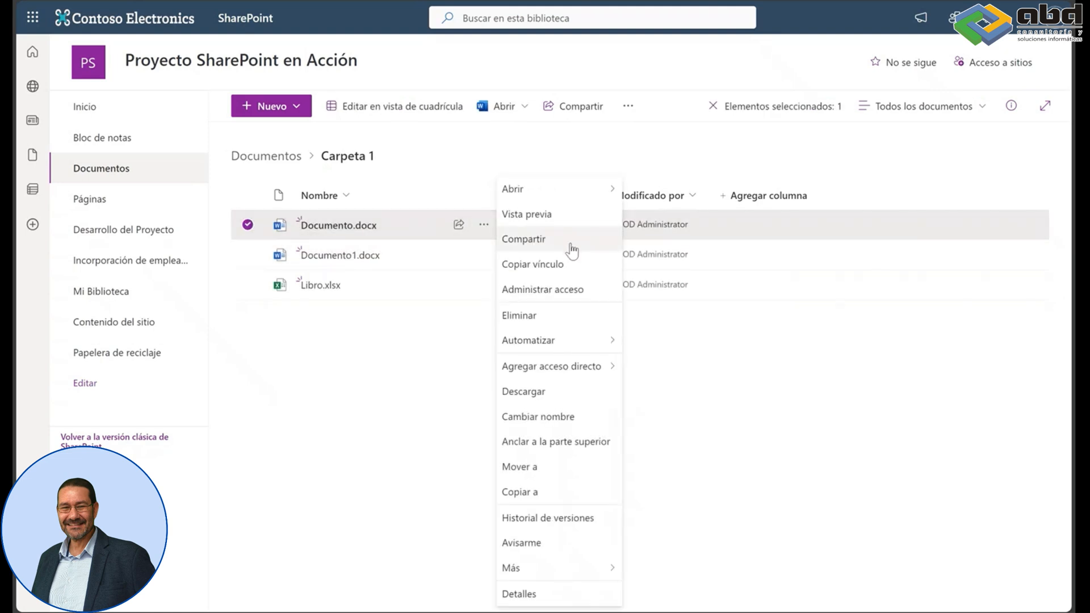
left_click(577, 289)
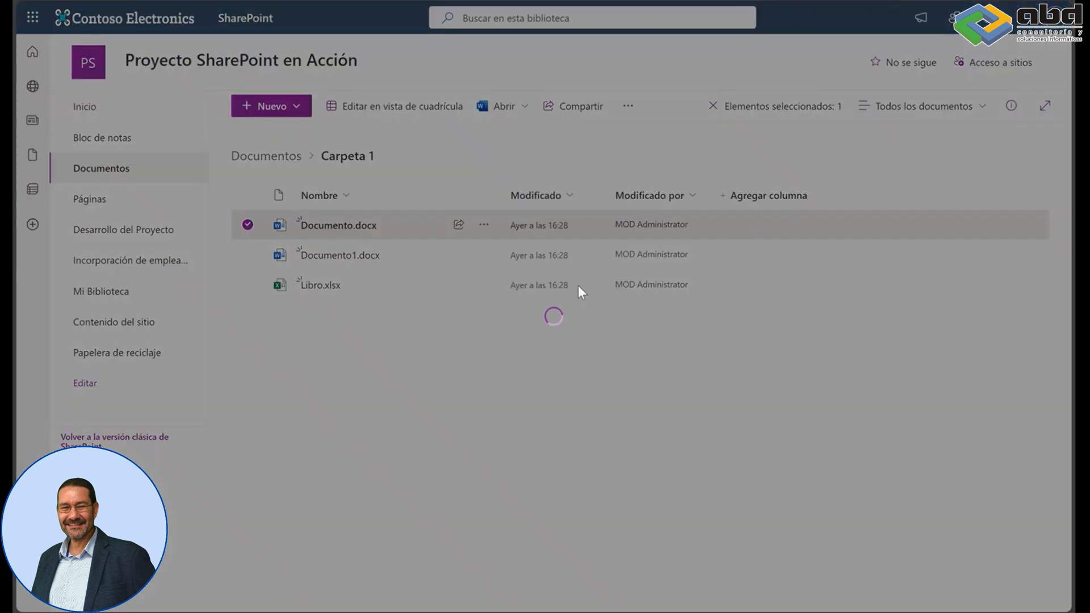
left_click(684, 108)
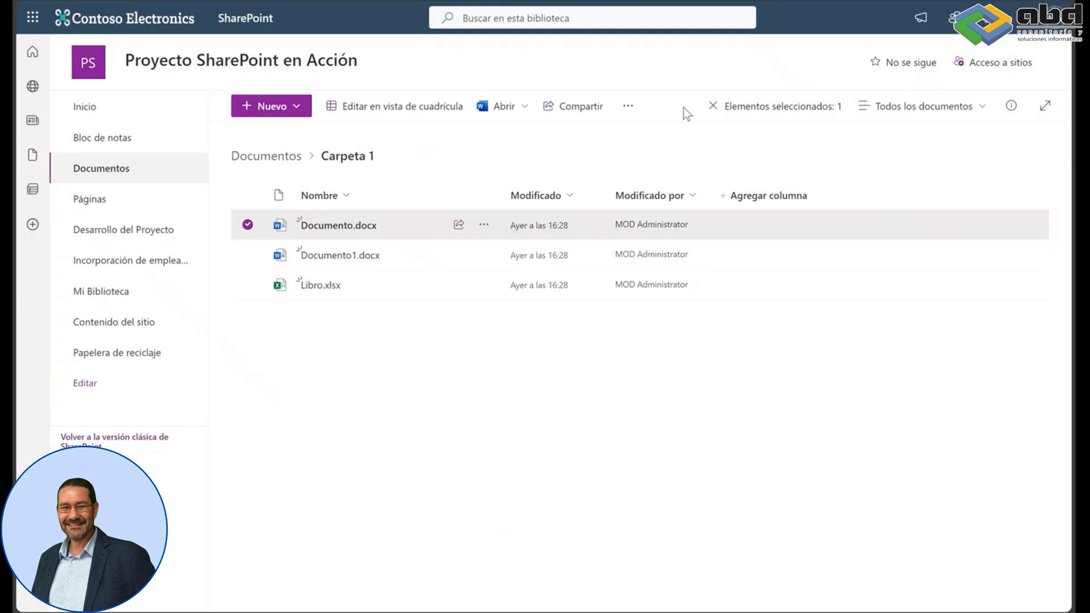
left_click(247, 225)
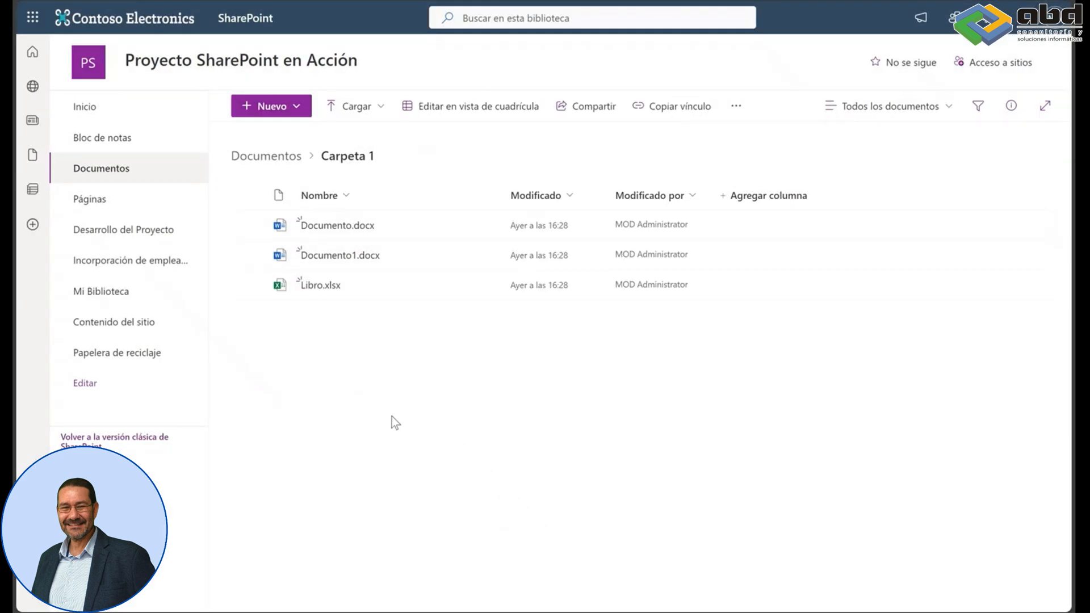
left_click(268, 157)
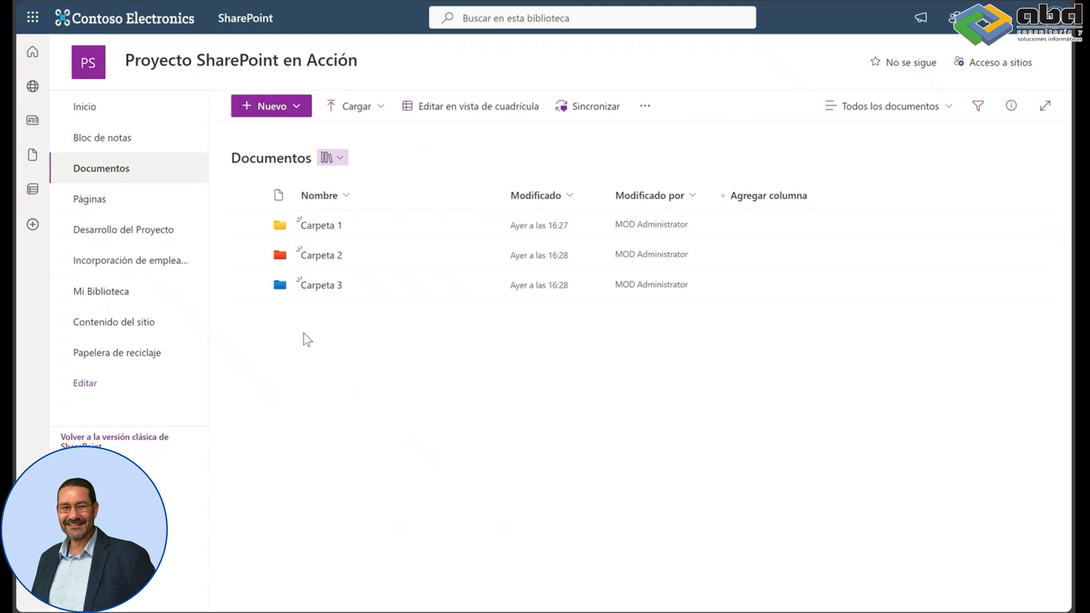
In the Desarrollo del Proyecto library, start a new Elección column named Proceso, keeping its type as Opción
left_click(148, 231)
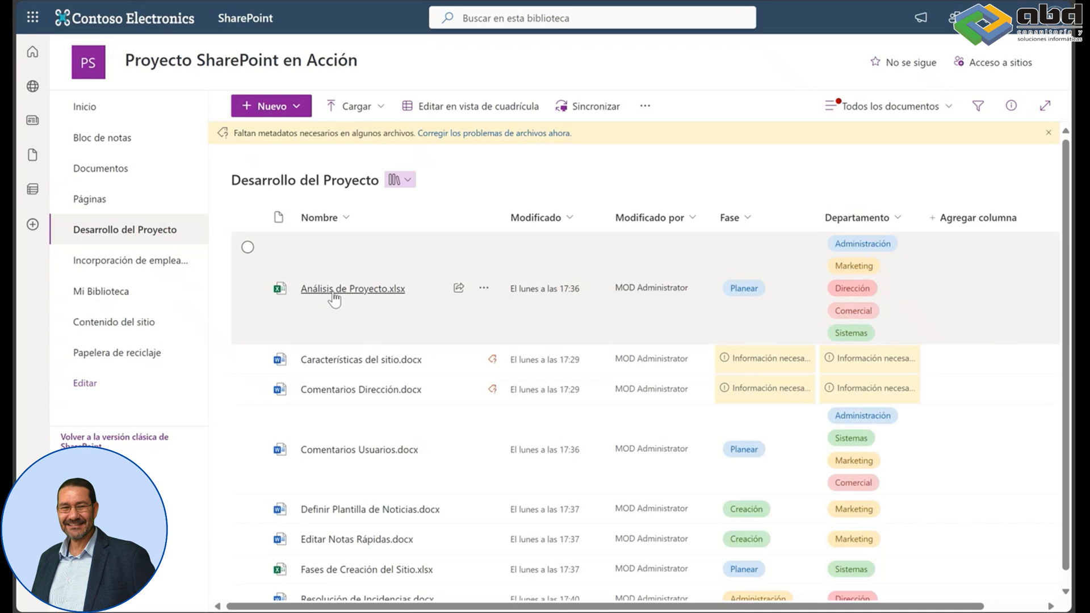
mouse_move(353, 300)
scroll(769, 317, "down", 1)
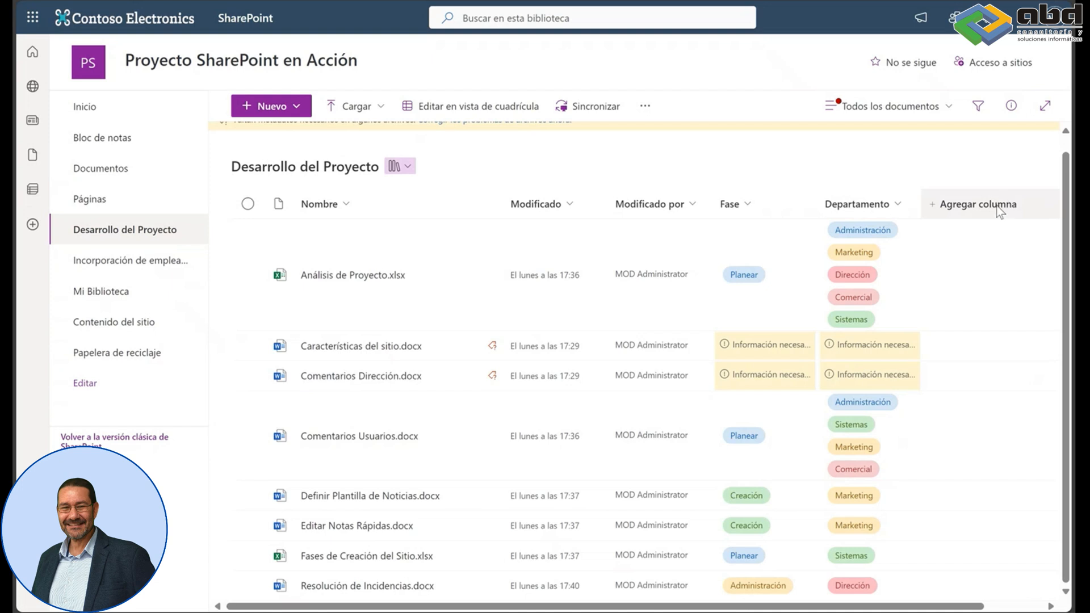
left_click(999, 212)
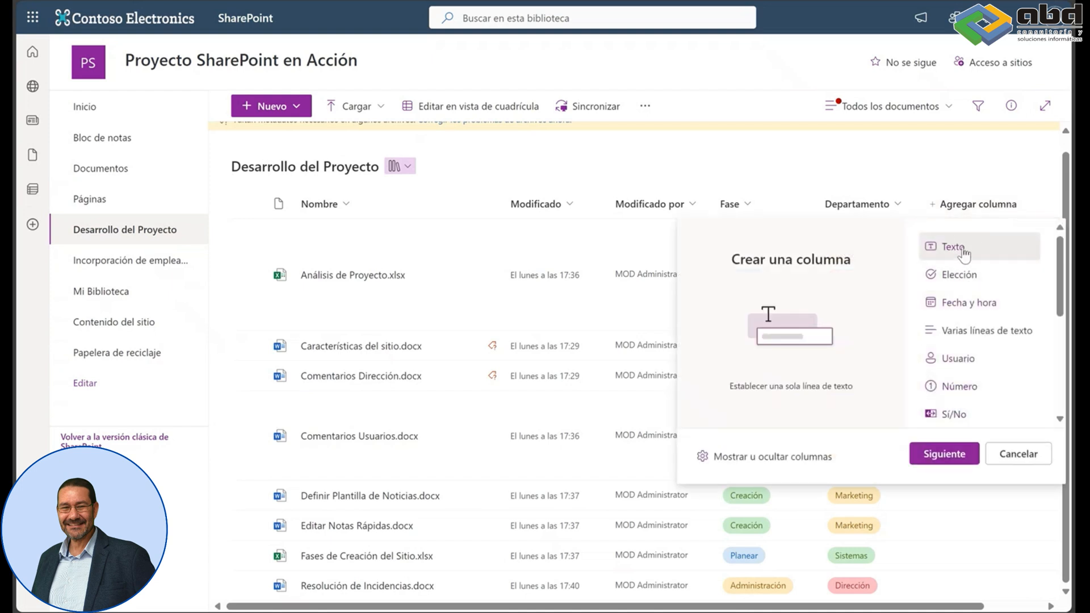
scroll(975, 311, "down", 4)
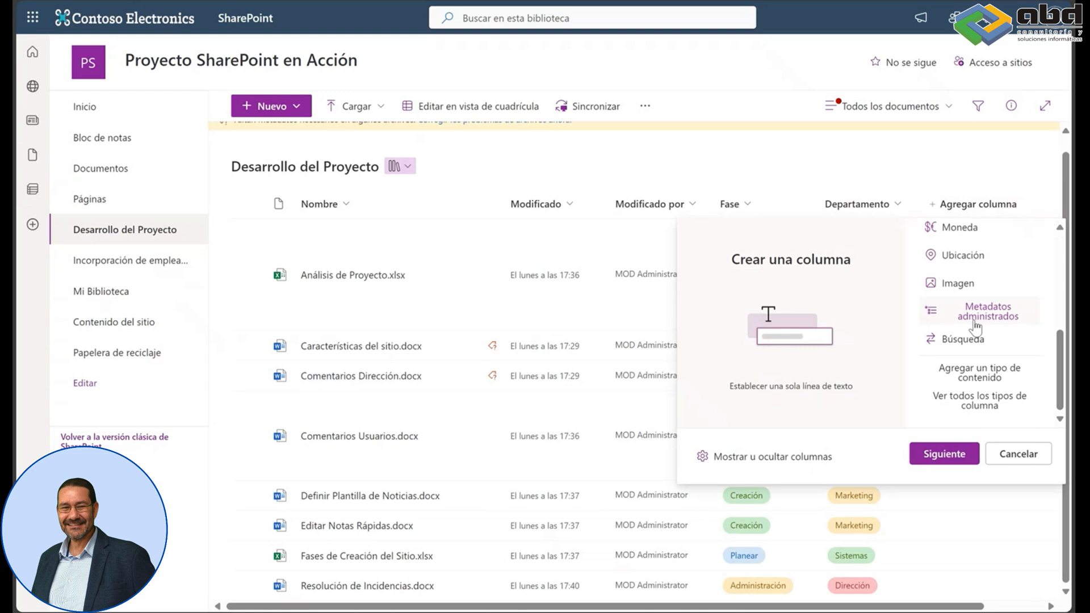
scroll(974, 326, "up", 4)
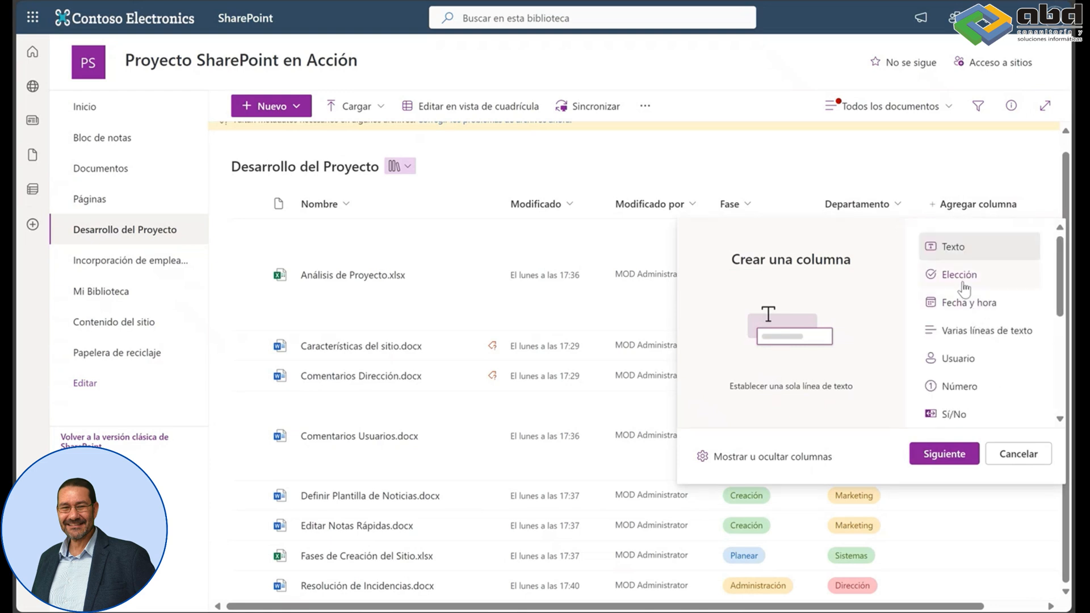
left_click(960, 276)
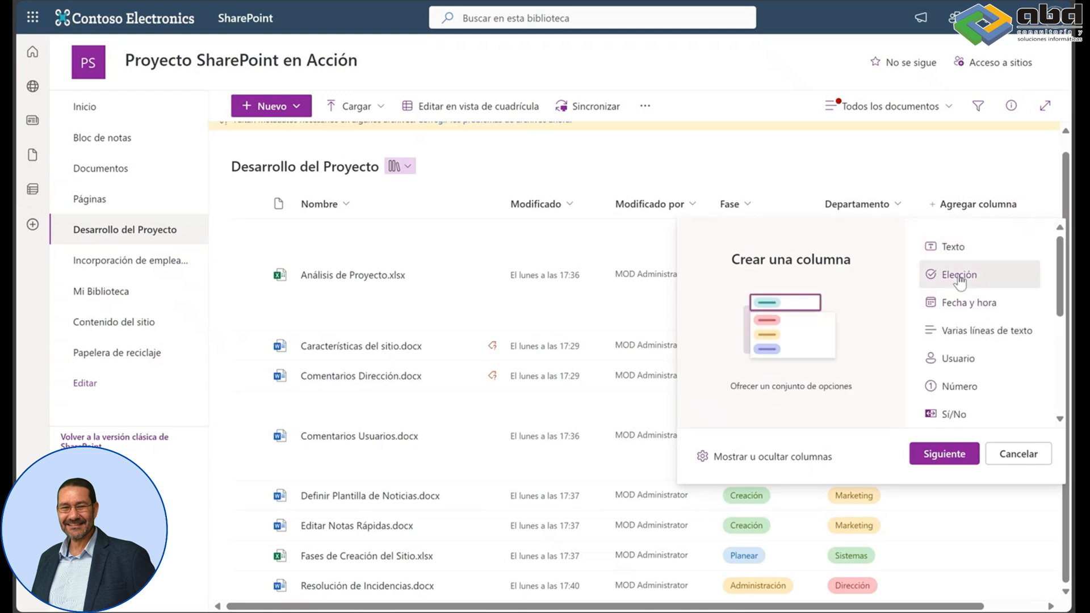
left_click(944, 454)
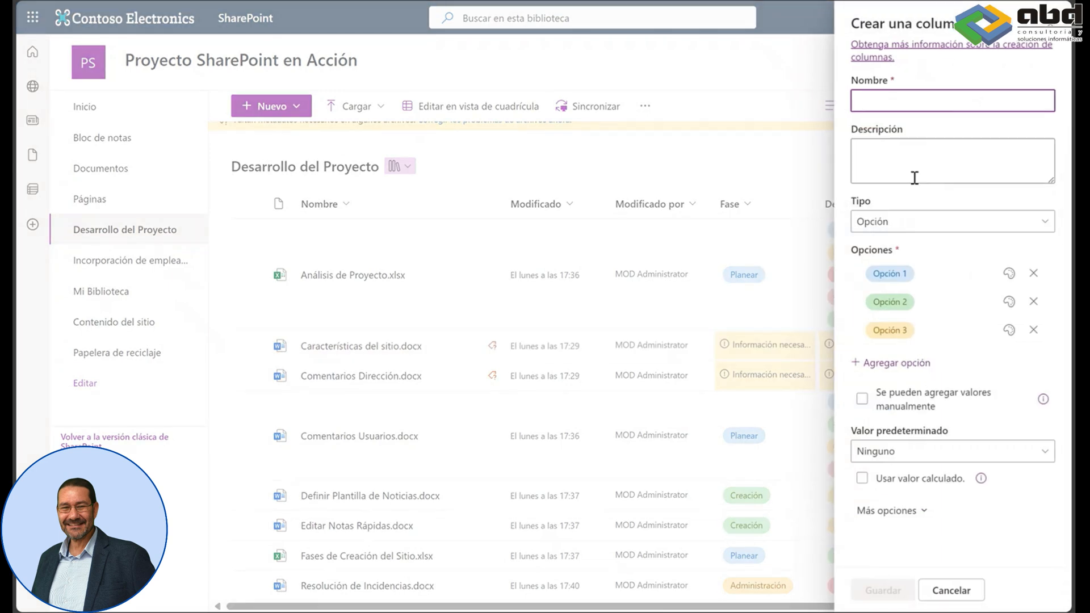
type("Proceso")
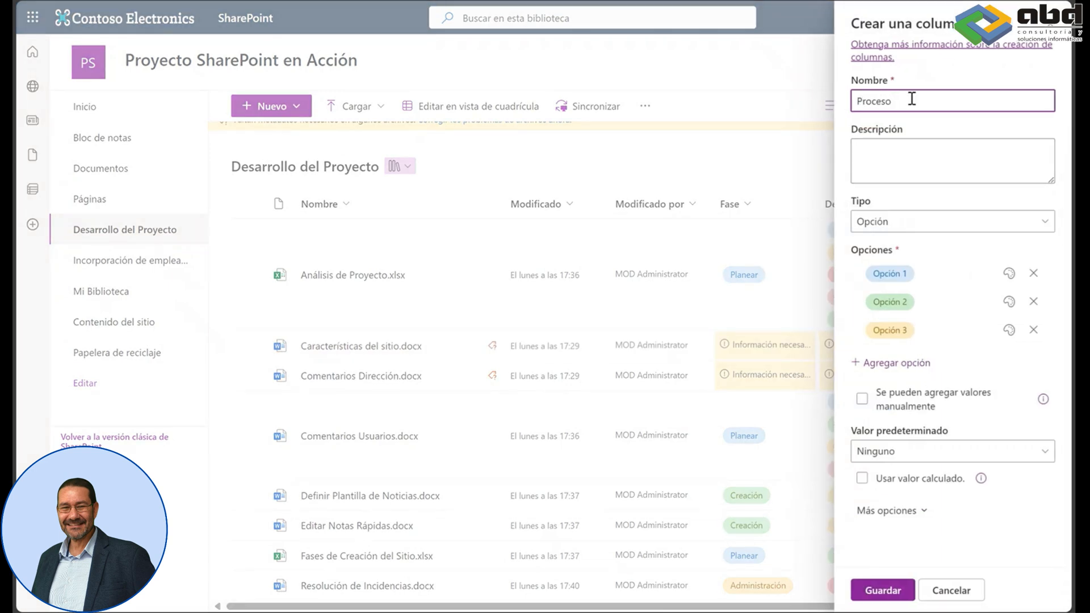
left_click(1042, 223)
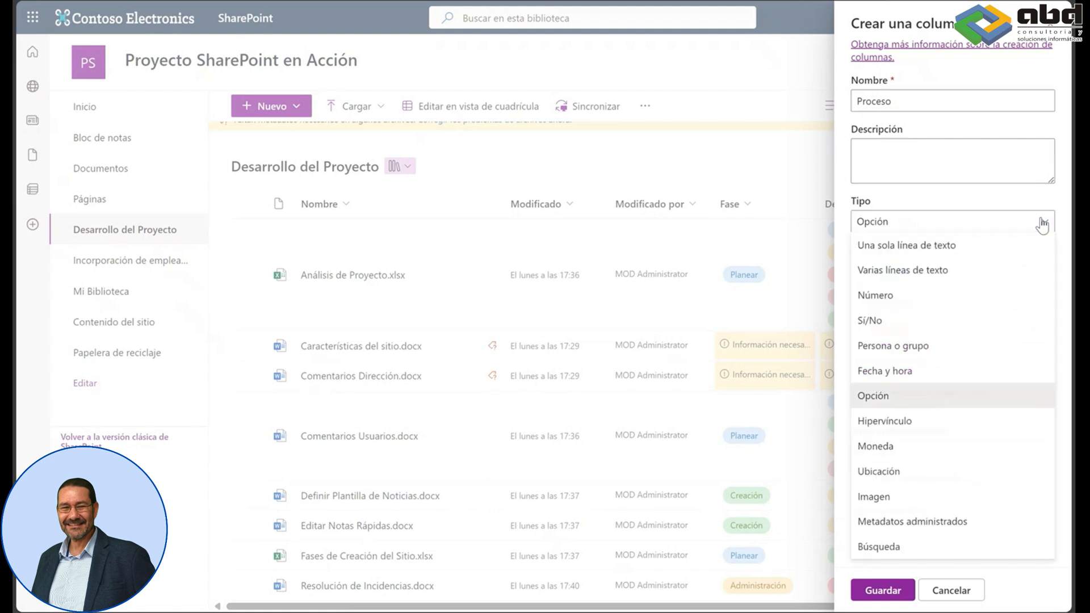
left_click(916, 397)
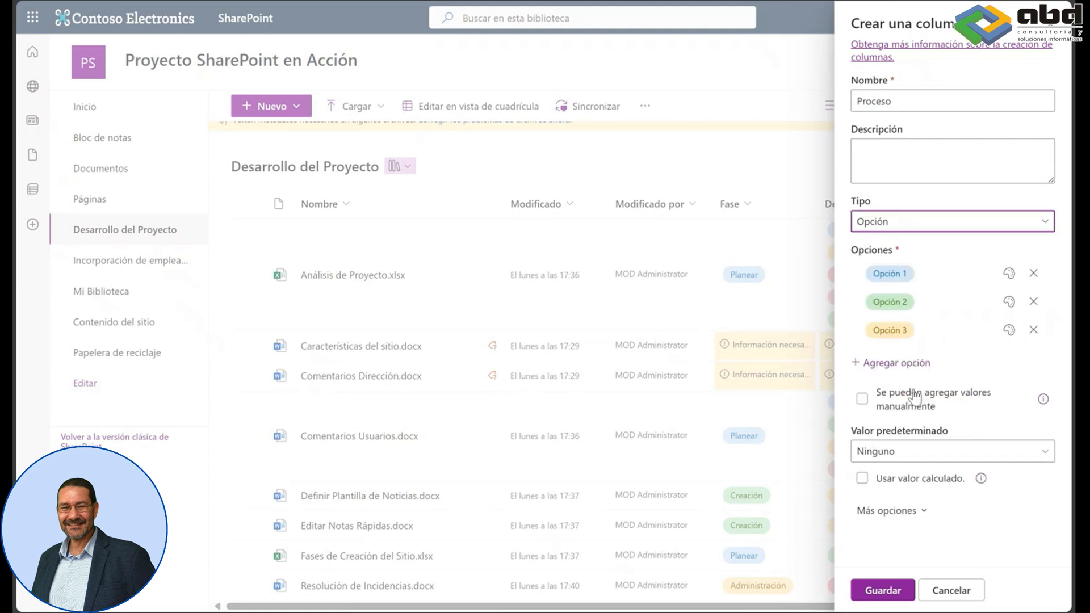
Rename the three options of the Proceso column as Pendiente, En Curso and Terminado
left_click(920, 273)
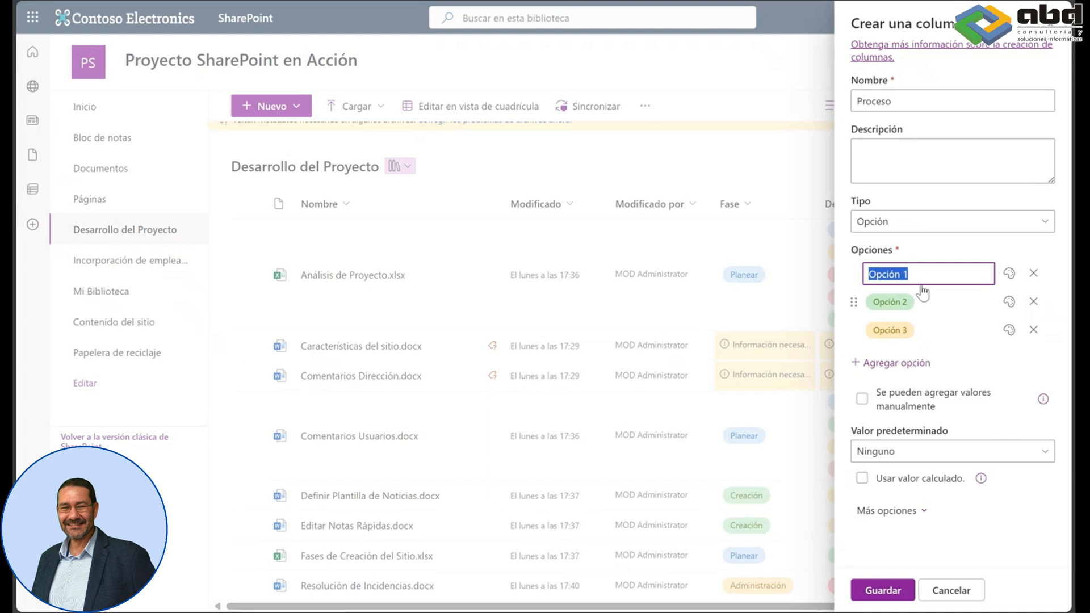
type("Pendiente")
left_click(917, 299)
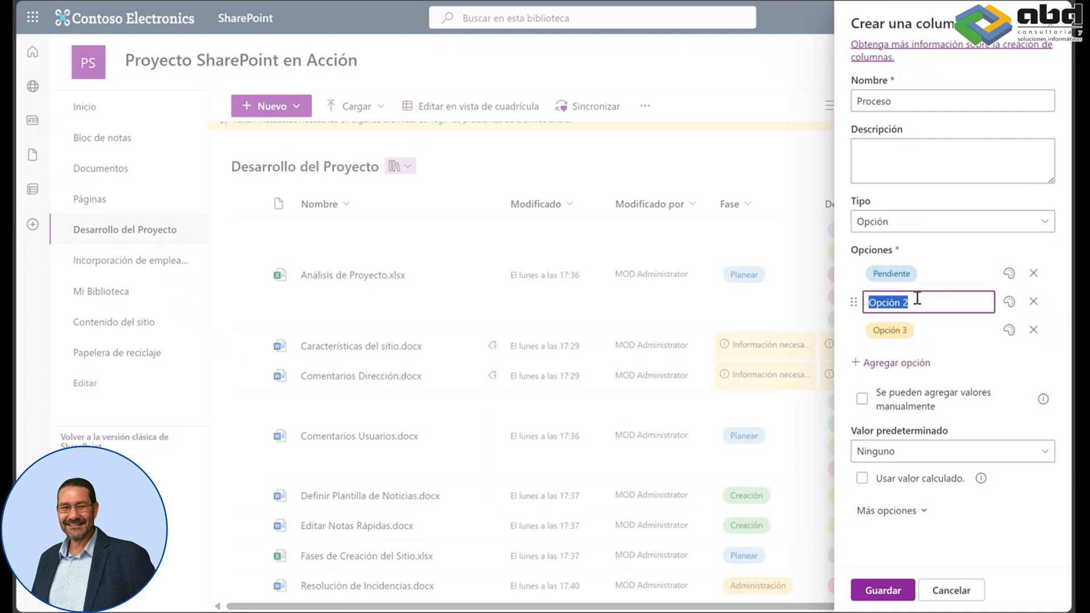
type("En Curso")
left_click(920, 331)
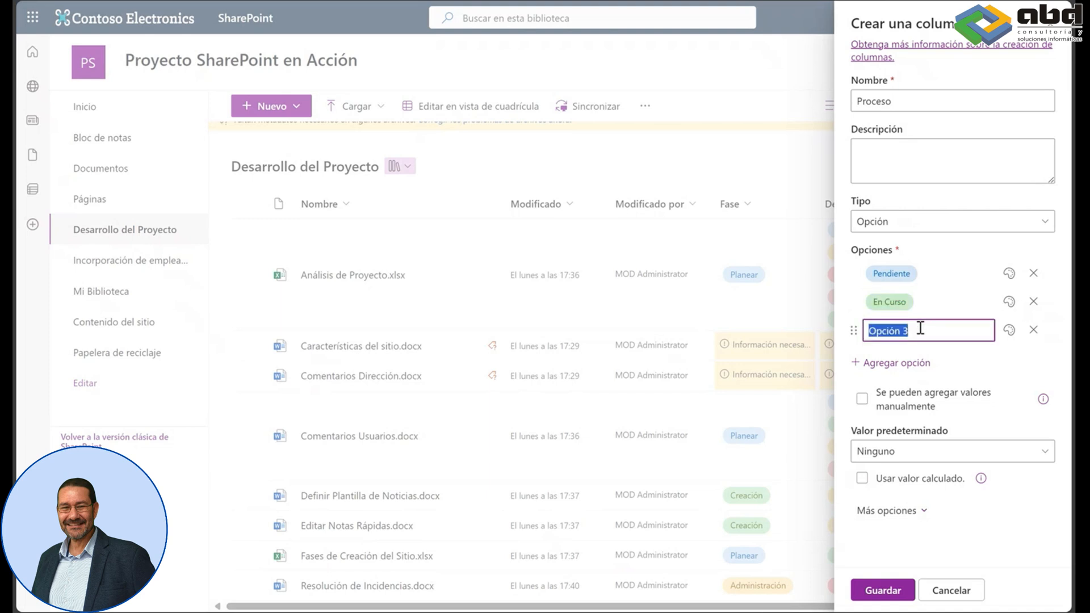
type("Terminado")
left_click(978, 355)
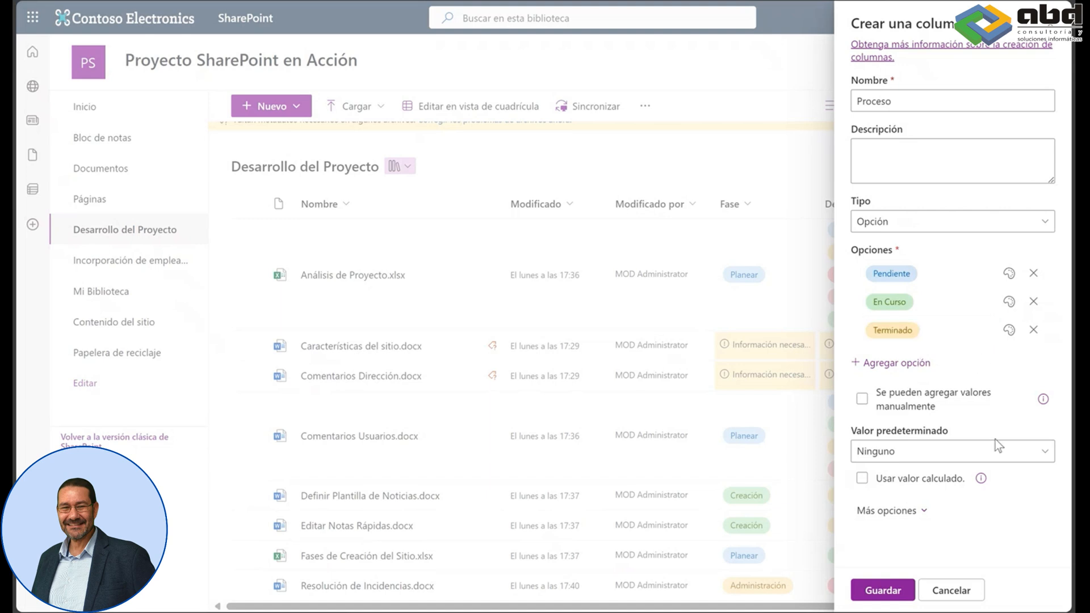
Look through the default value choices and the additional settings of the Proceso column
left_click(1046, 457)
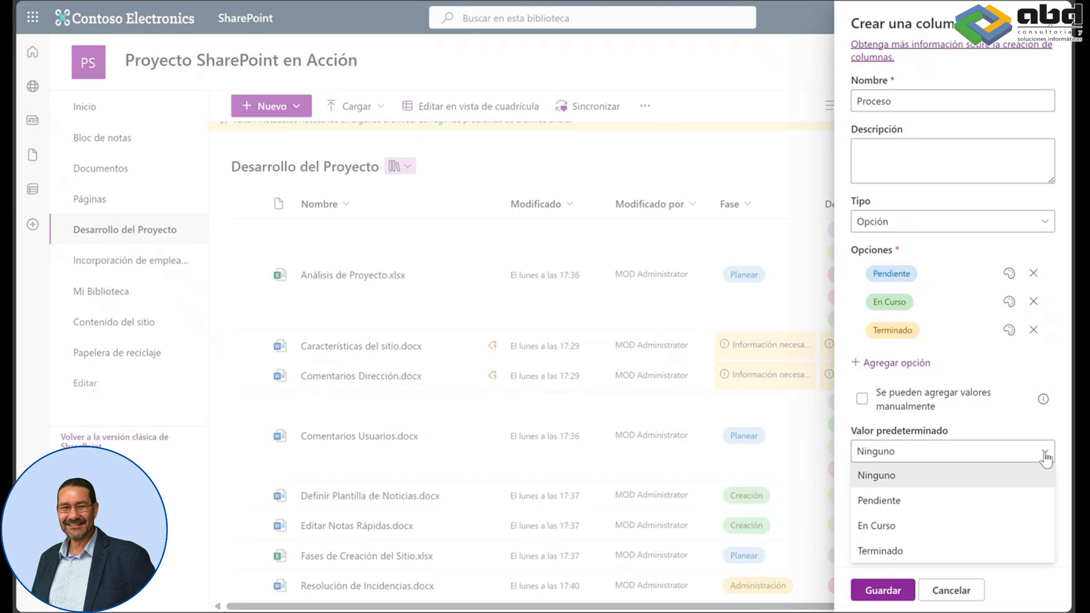
left_click(1046, 457)
left_click(923, 511)
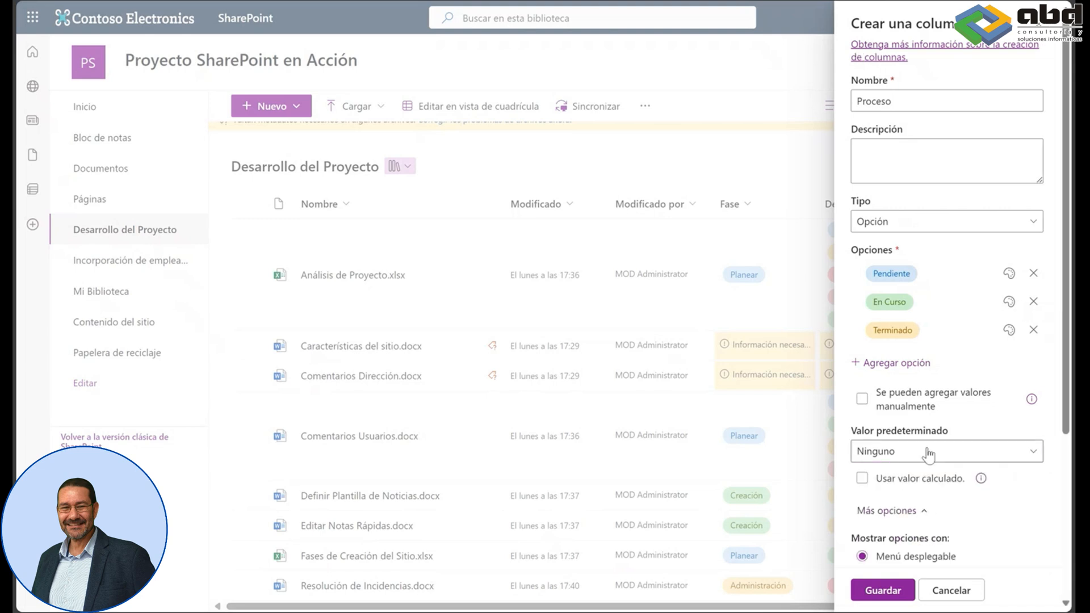
scroll(929, 454, "down", 3)
scroll(929, 455, "down", 1)
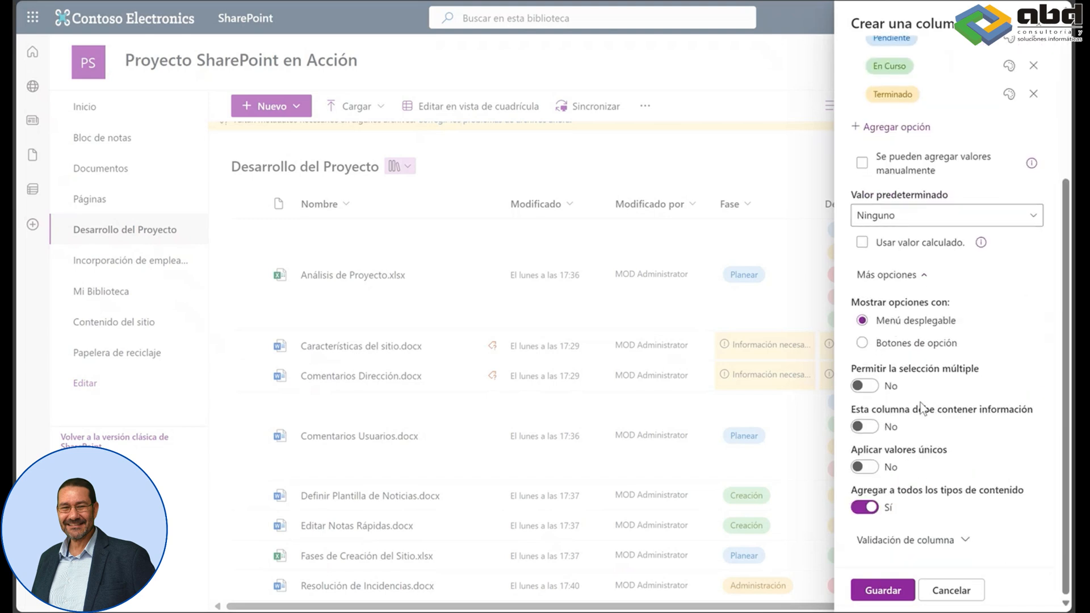
scroll(867, 390, "up", 1)
Try out the multiple selection and required information settings, leave both off, and save the Proceso column
left_click(869, 424)
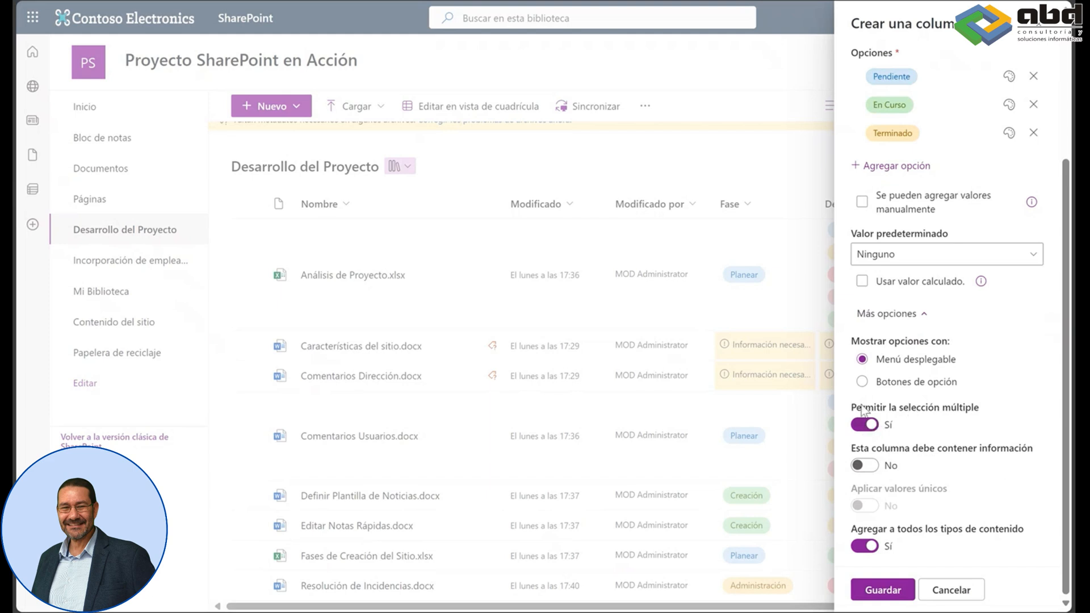
left_click(864, 425)
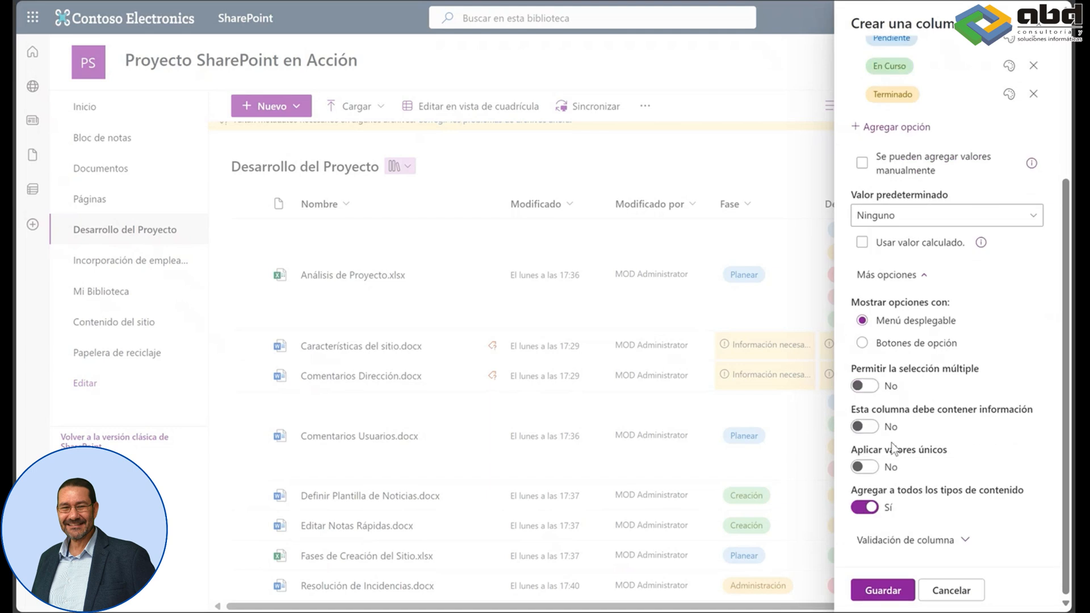
left_click(871, 427)
left_click(868, 429)
left_click(867, 427)
left_click(887, 590)
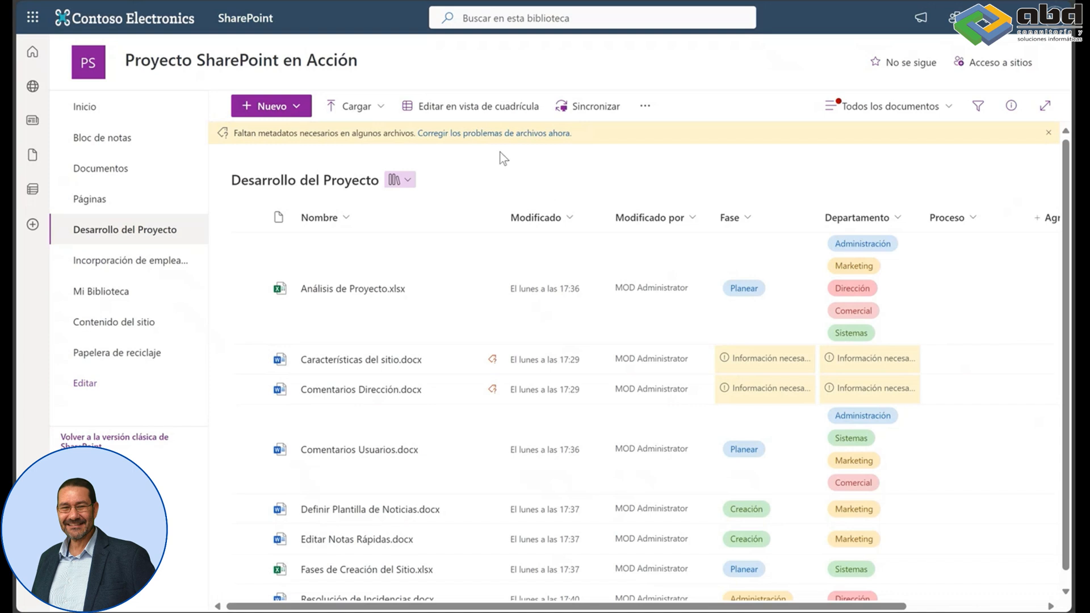
Edit the library in grid view and set the Proceso value of Análisis de Proyecto.xlsx to Pendiente
left_click(486, 113)
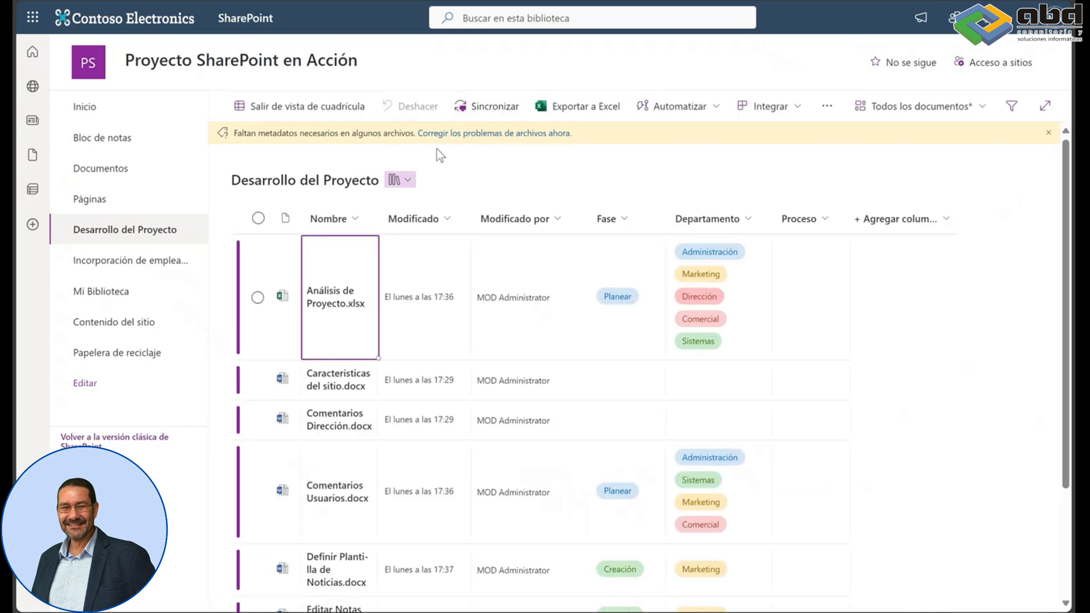
left_click(814, 300)
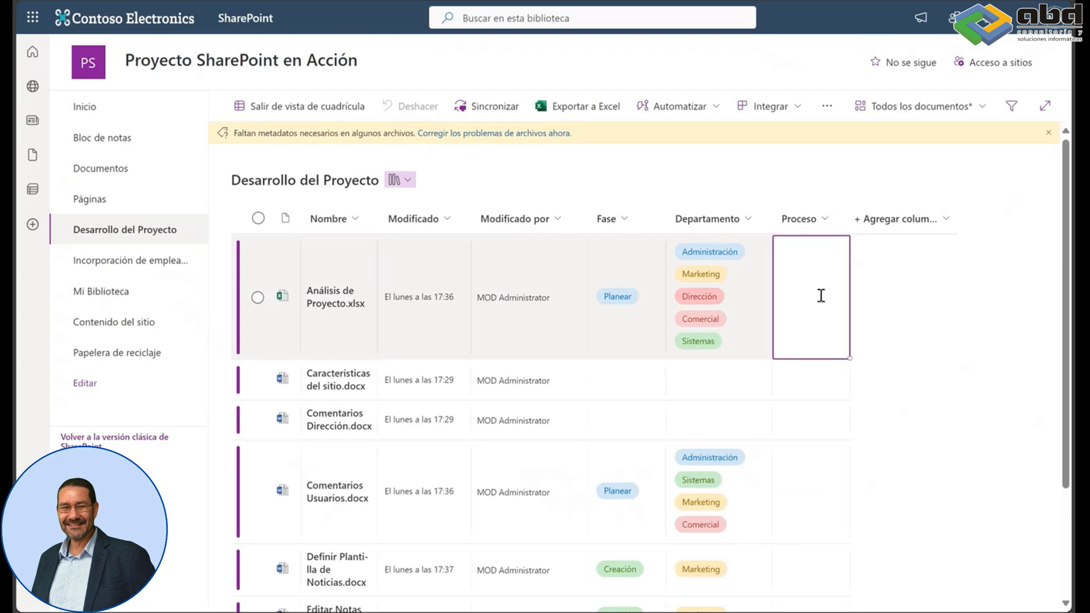
left_click(829, 284)
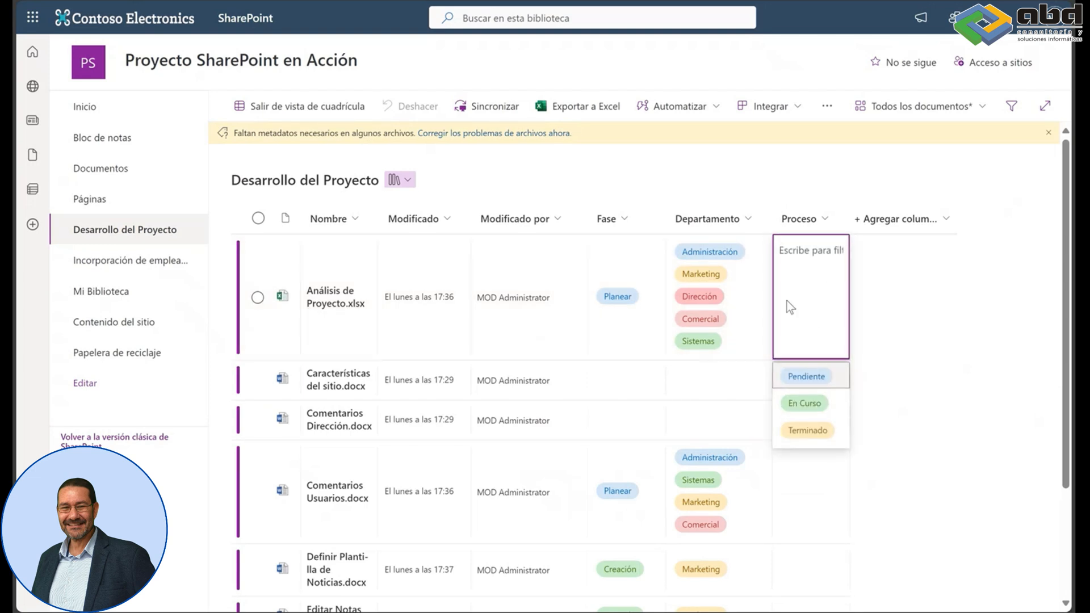
left_click(809, 378)
Set Proceso to En Curso for Características del sitio.docx and fill it down through Comentarios Usuarios.docx
left_click(813, 380)
left_click(813, 380)
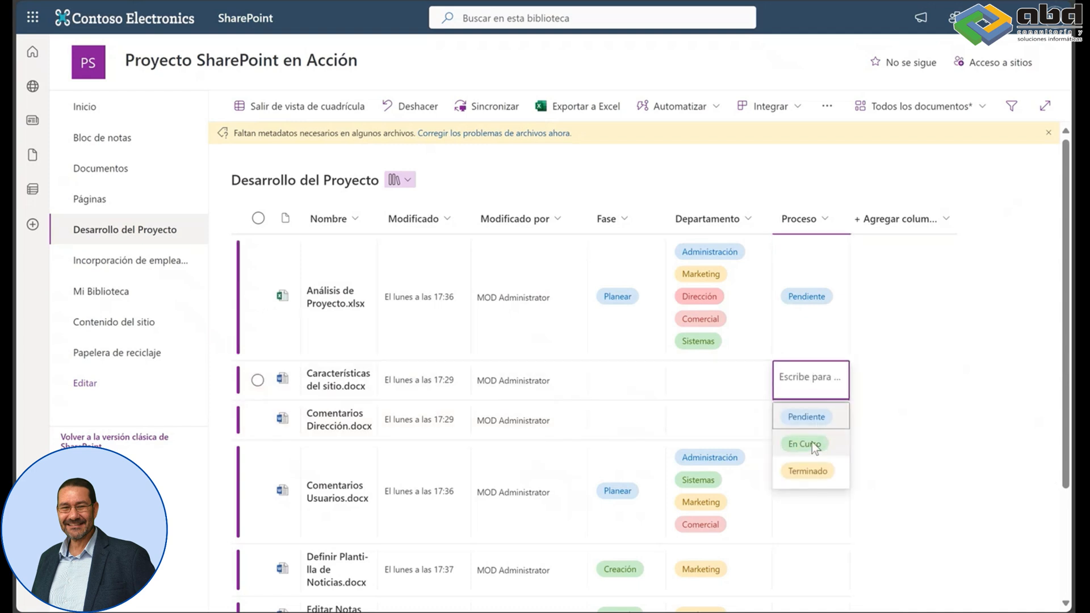
left_click(812, 442)
left_click_drag(850, 397, 853, 460)
Set Proceso to Pendiente for Definir Plantilla de Noticias.docx and fill it down to Editar Notas Rápidas.docx
scroll(863, 398, "down", 2)
left_click(810, 421)
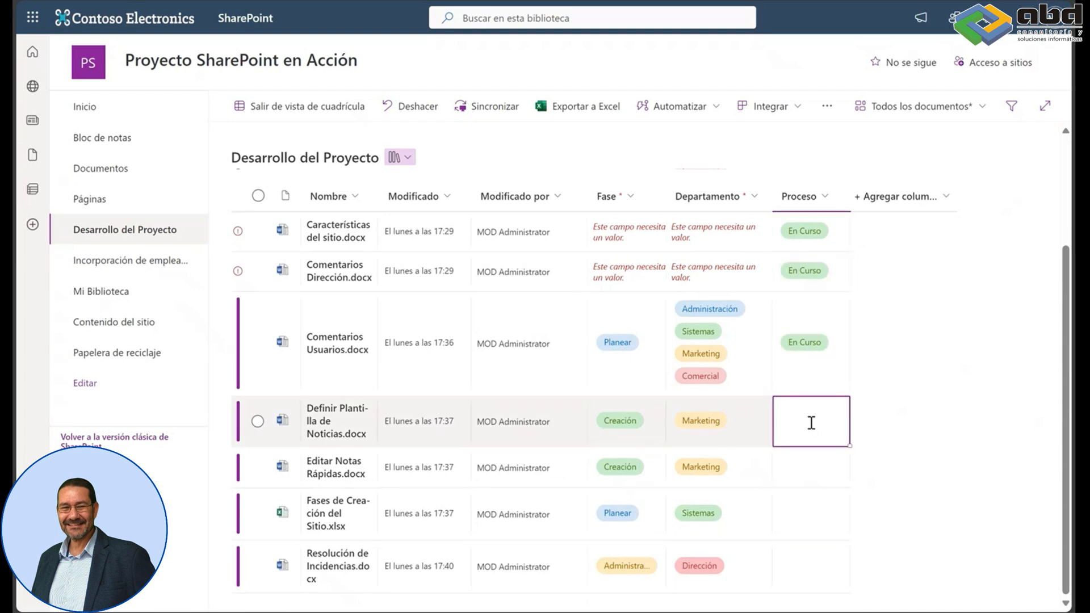
left_click(811, 420)
left_click(821, 467)
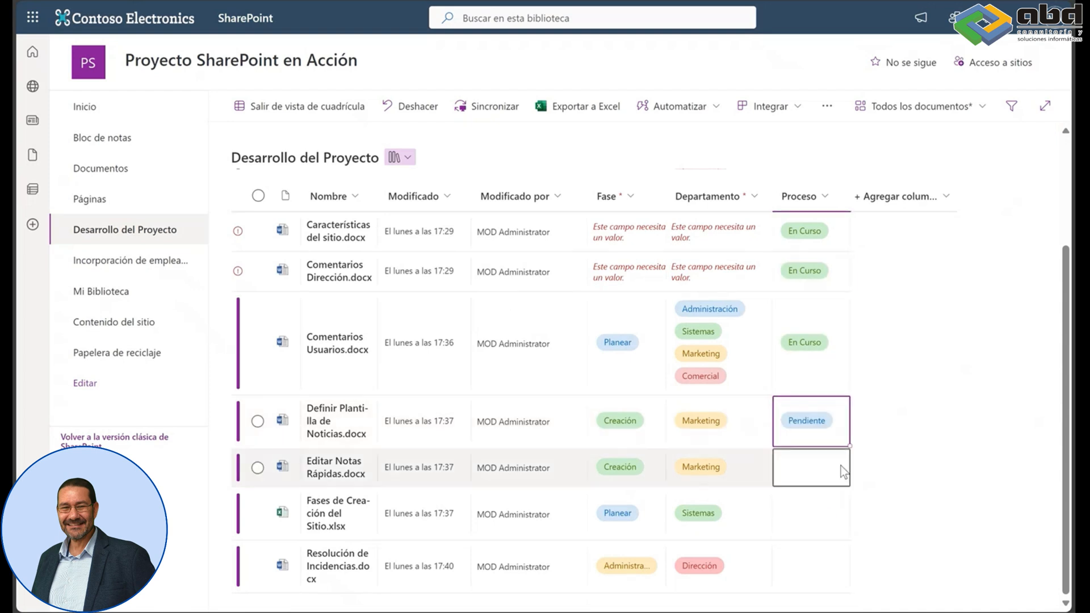
left_click_drag(848, 445, 851, 477)
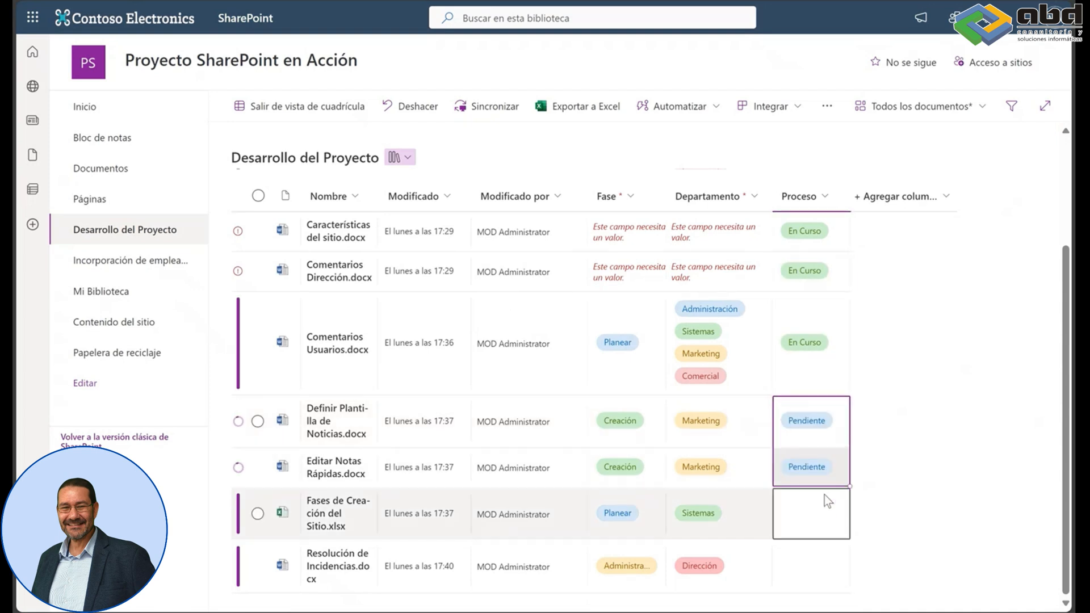
Set Proceso to Terminado for Fases de Creación del Sitio.xlsx and fill it down to Resolución de Incidencias.docx
left_click(828, 513)
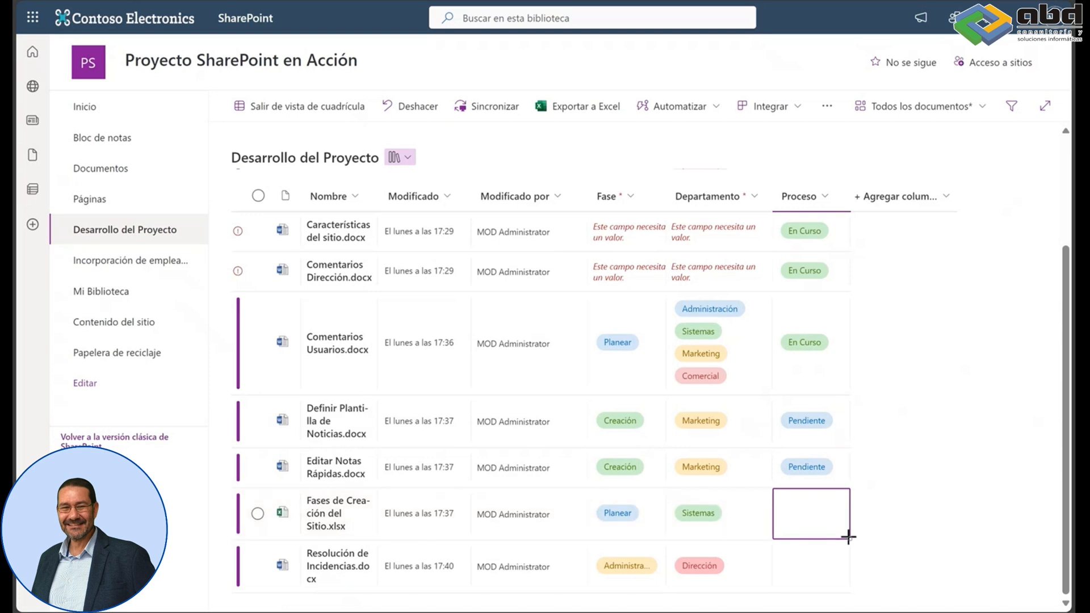
left_click(827, 516)
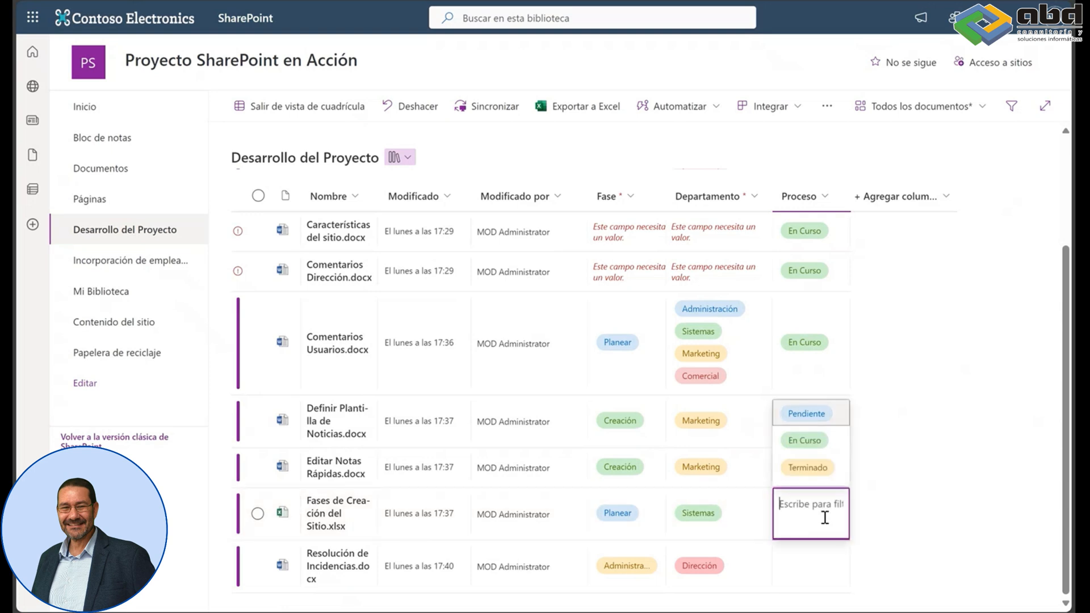
left_click(818, 464)
left_click_drag(850, 539, 857, 586)
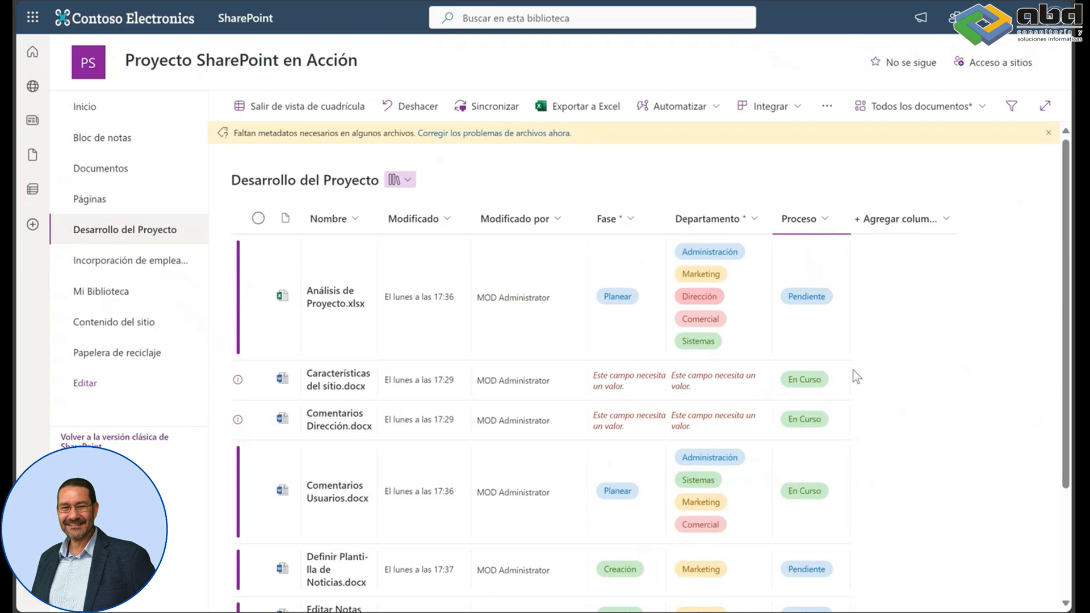
Leave grid view without correcting the files that lack required values, and check the Proceso column in the list
scroll(852, 380, "down", 3)
scroll(852, 398, "up", 3)
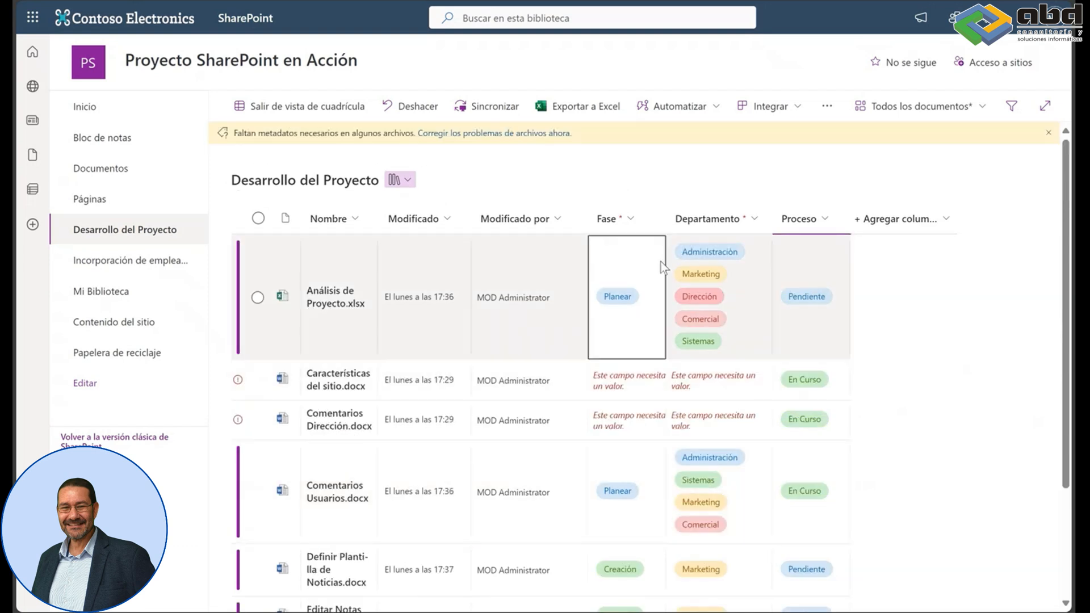
left_click(328, 113)
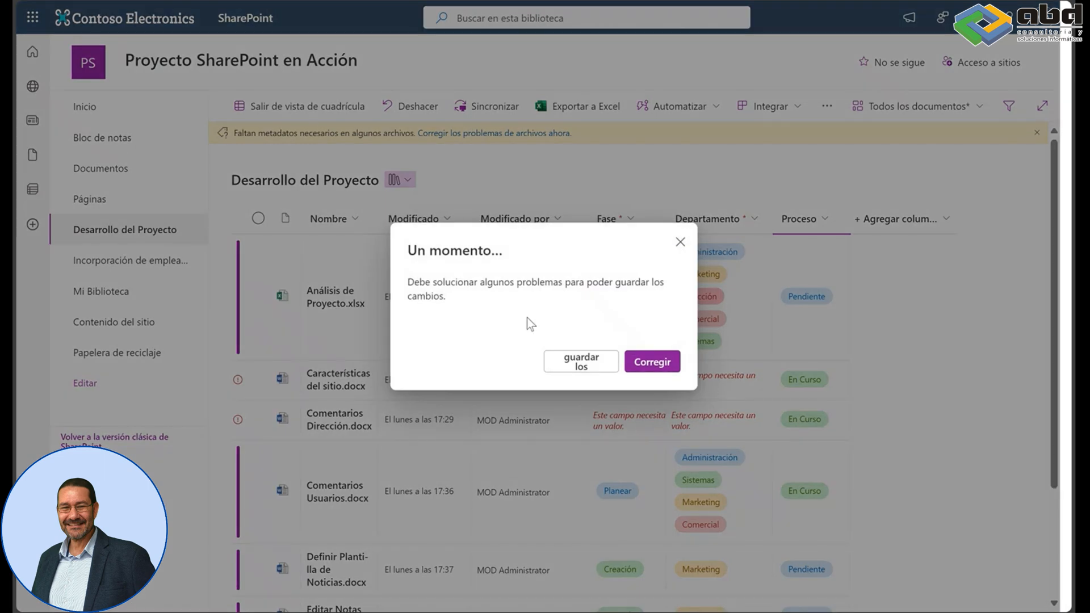
left_click(579, 361)
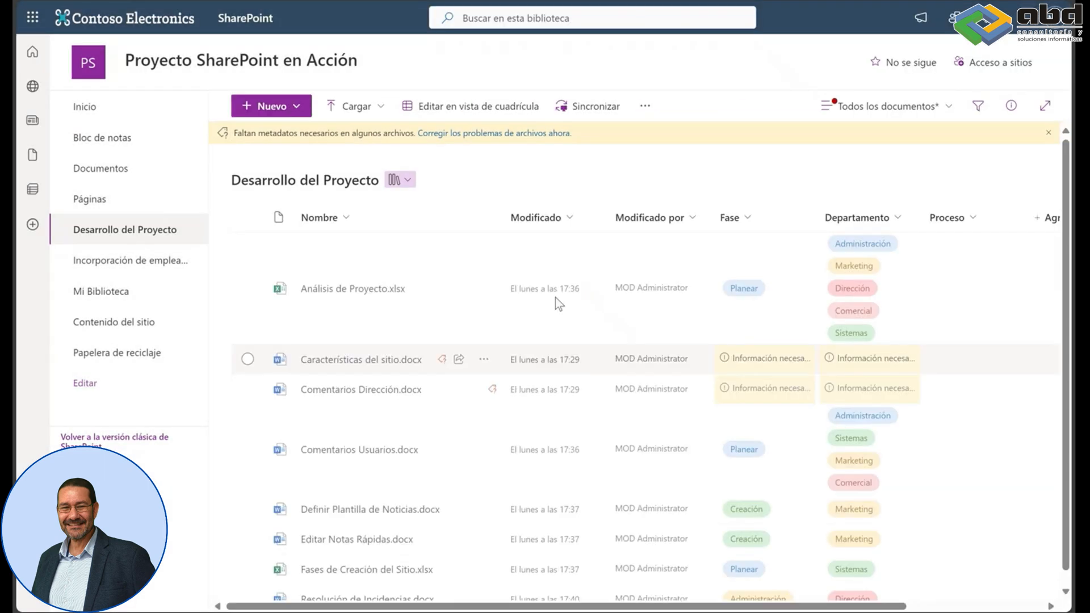
scroll(909, 291, "down", 1)
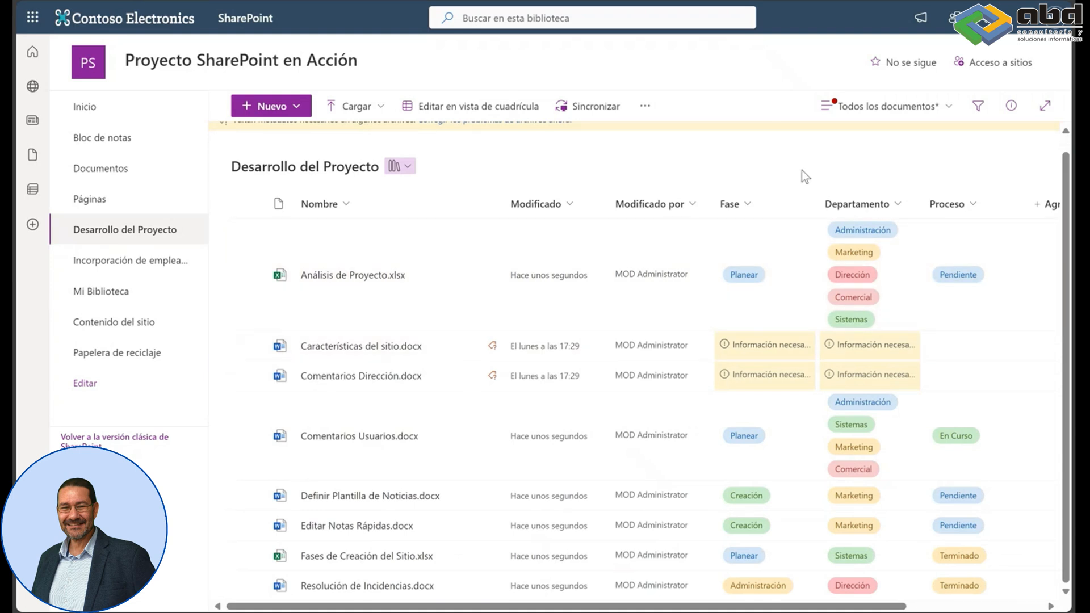
scroll(804, 173, "up", 1)
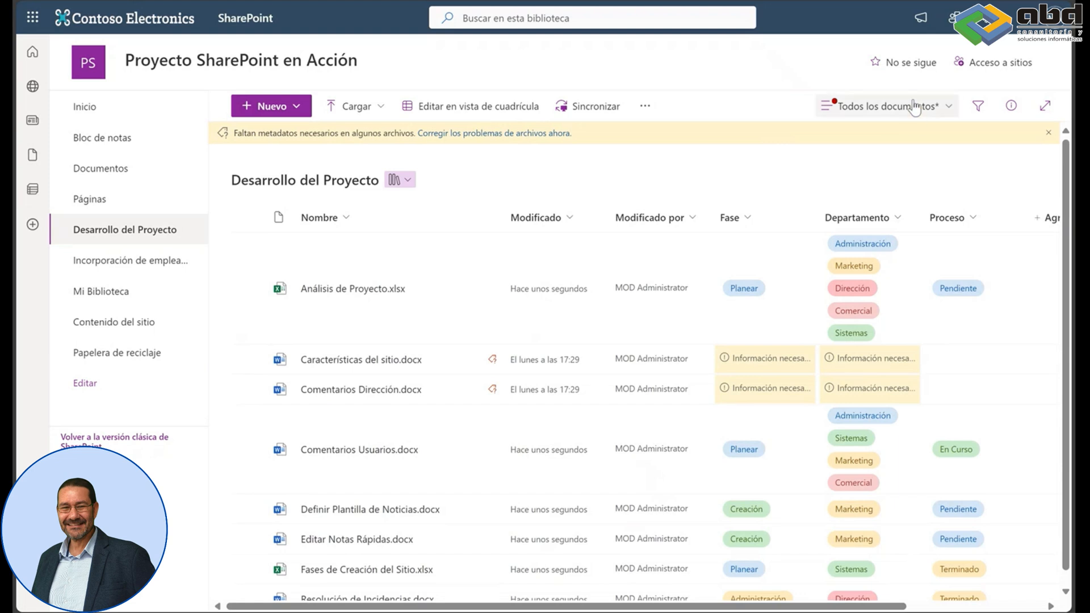
Switch the library to Vista por Fases and collapse the Sin asignar, Administración, Creación and Planear groups
left_click(948, 109)
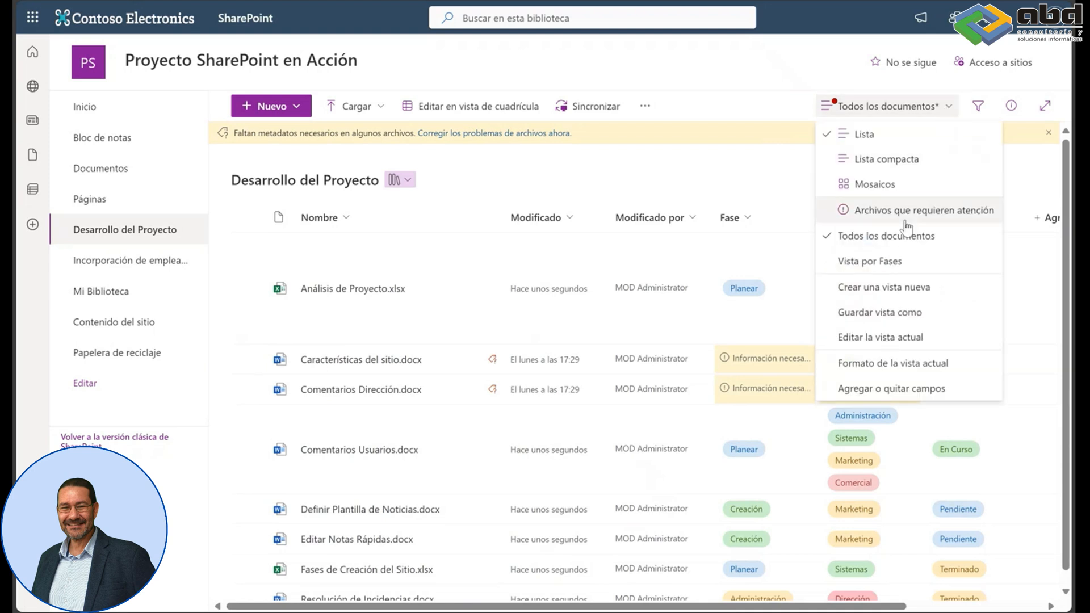
left_click(878, 263)
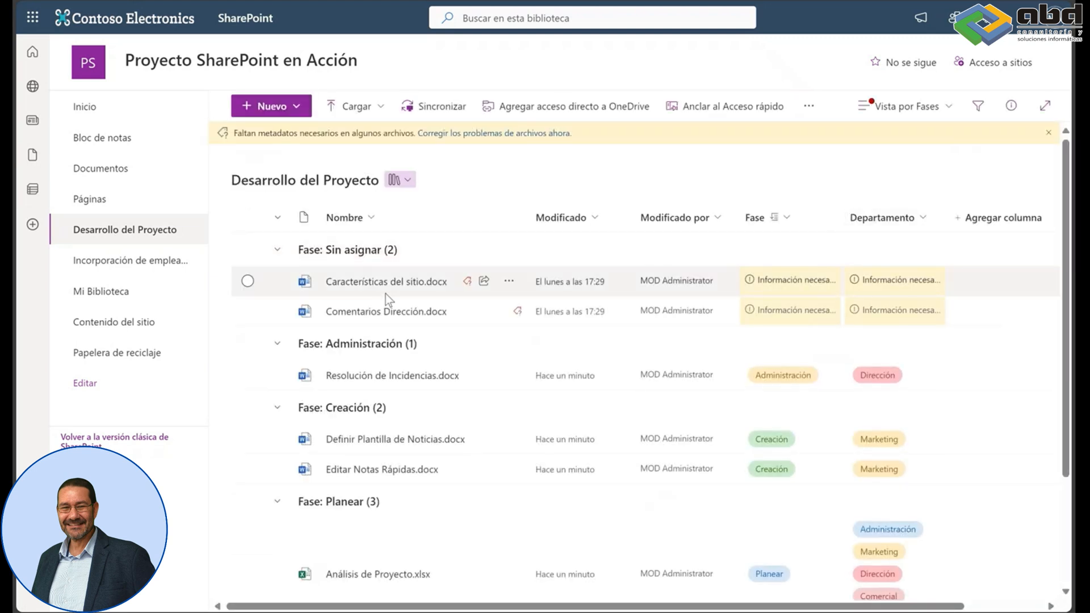
left_click(278, 251)
left_click(279, 284)
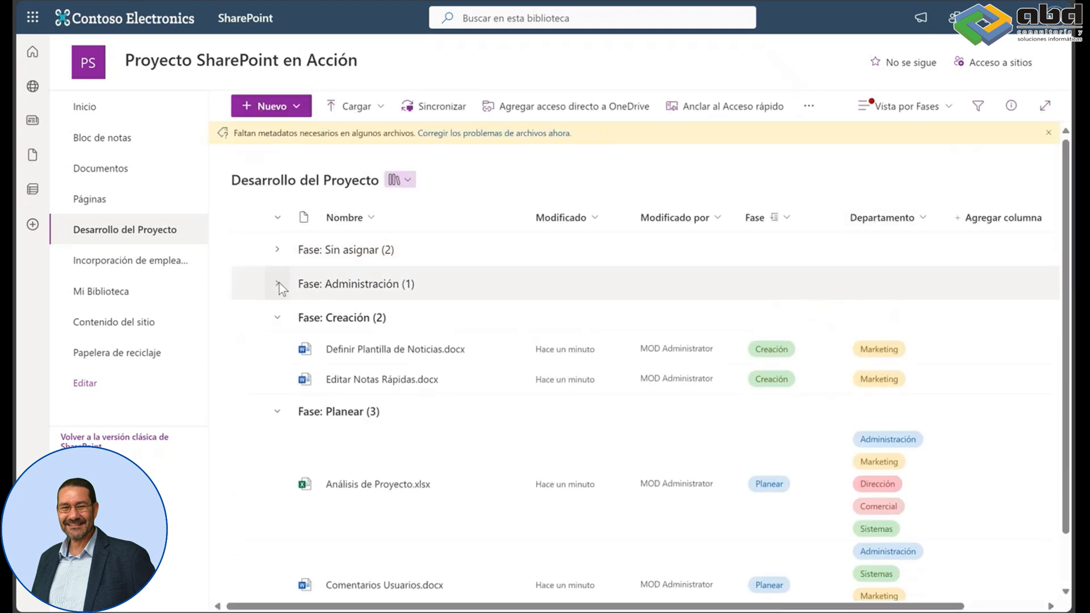
left_click(277, 316)
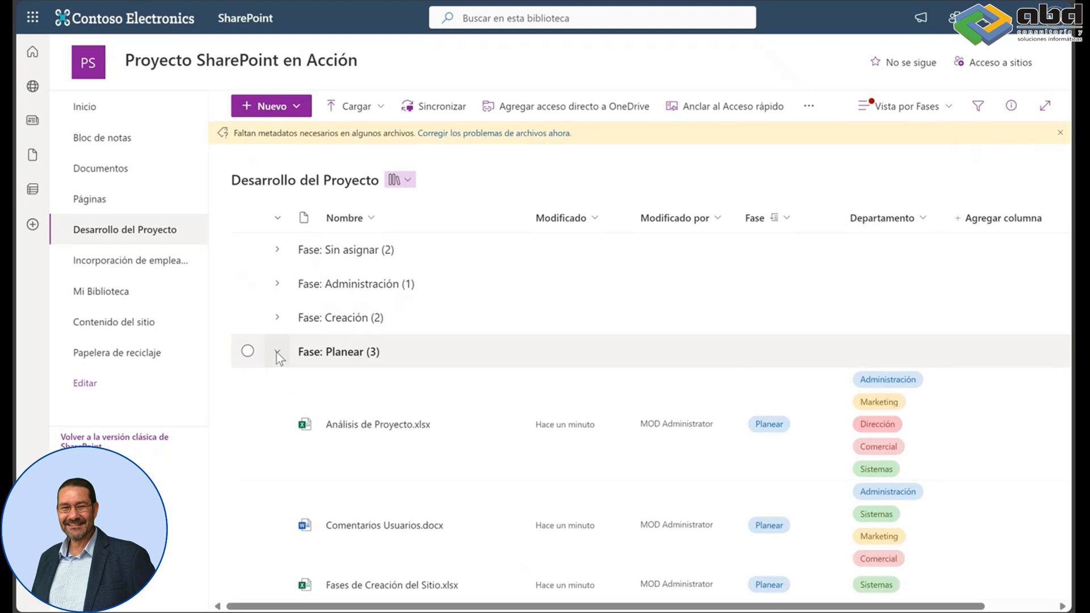
left_click(277, 353)
Expand the four Fase groups again and look through the files grouped under each one
left_click(278, 352)
left_click(277, 317)
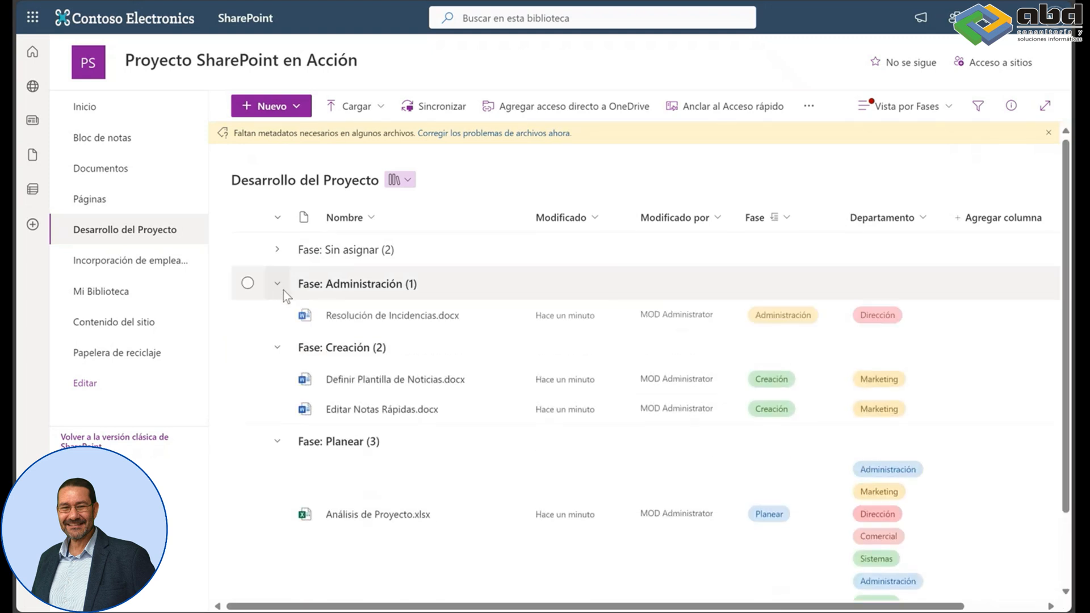
left_click(277, 284)
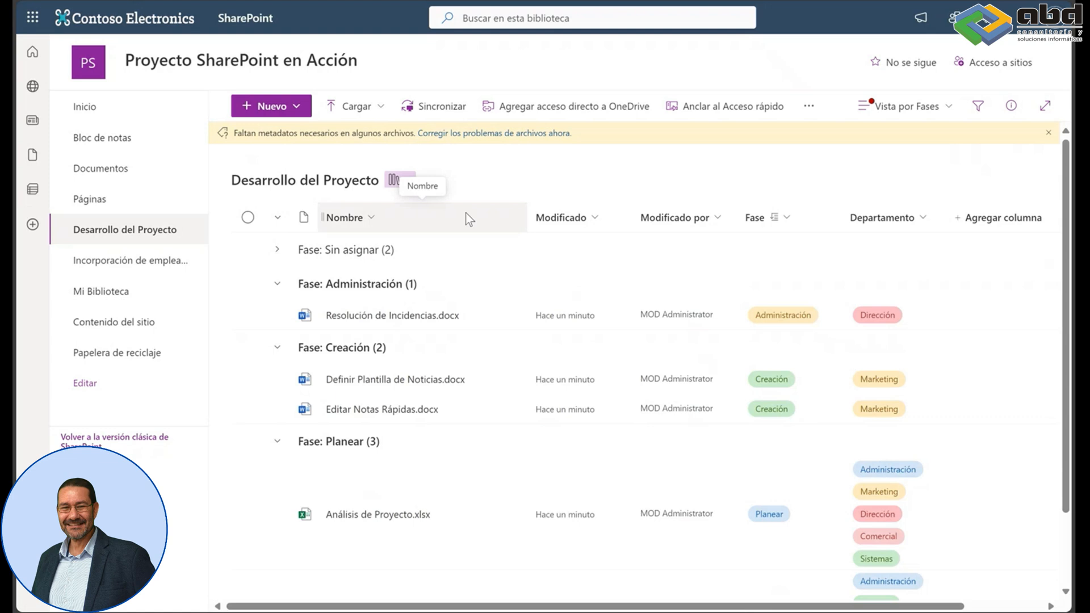
left_click(277, 250)
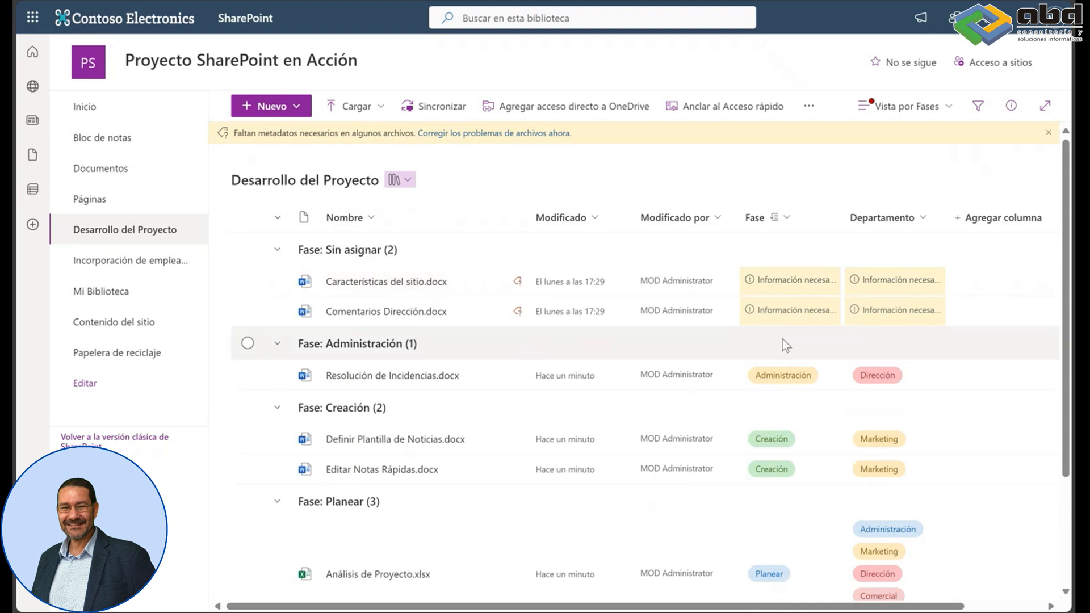
scroll(414, 353, "down", 2)
scroll(427, 358, "up", 2)
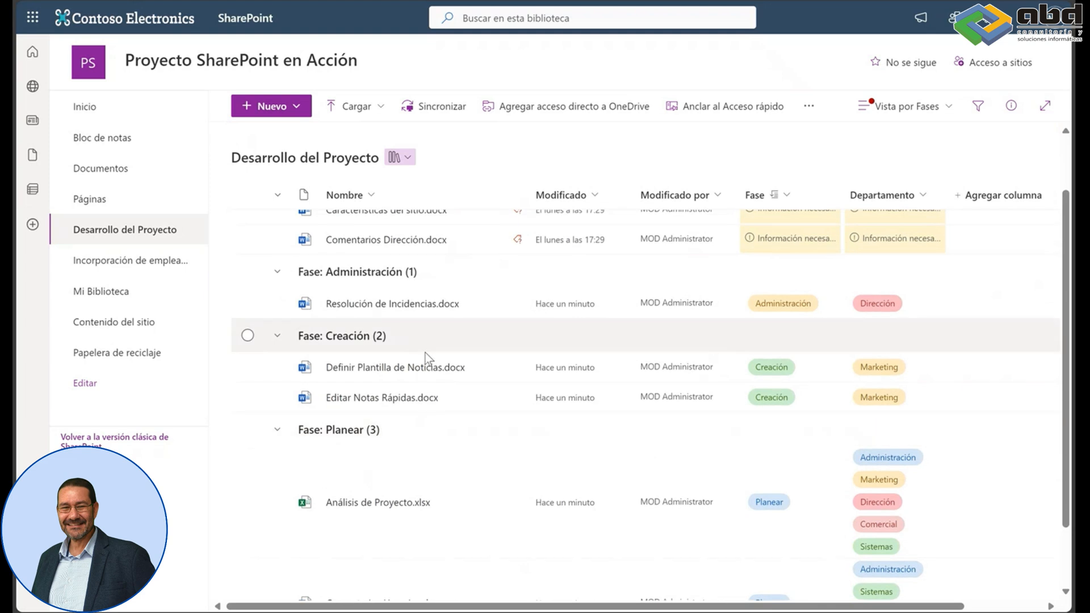
Save the current grouped view as a new public view named Fases
left_click(950, 108)
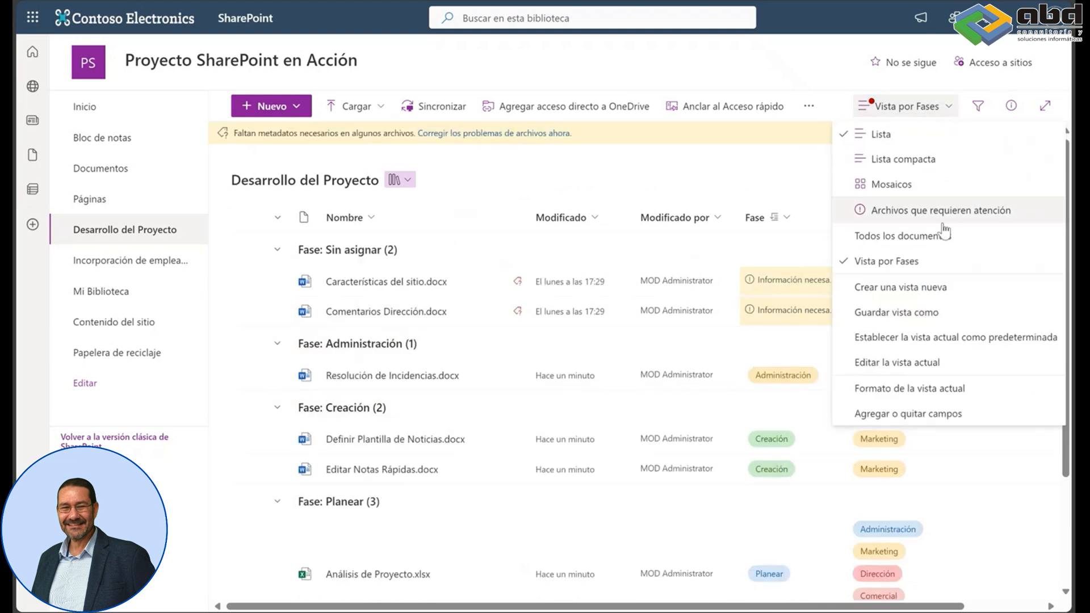
left_click(920, 316)
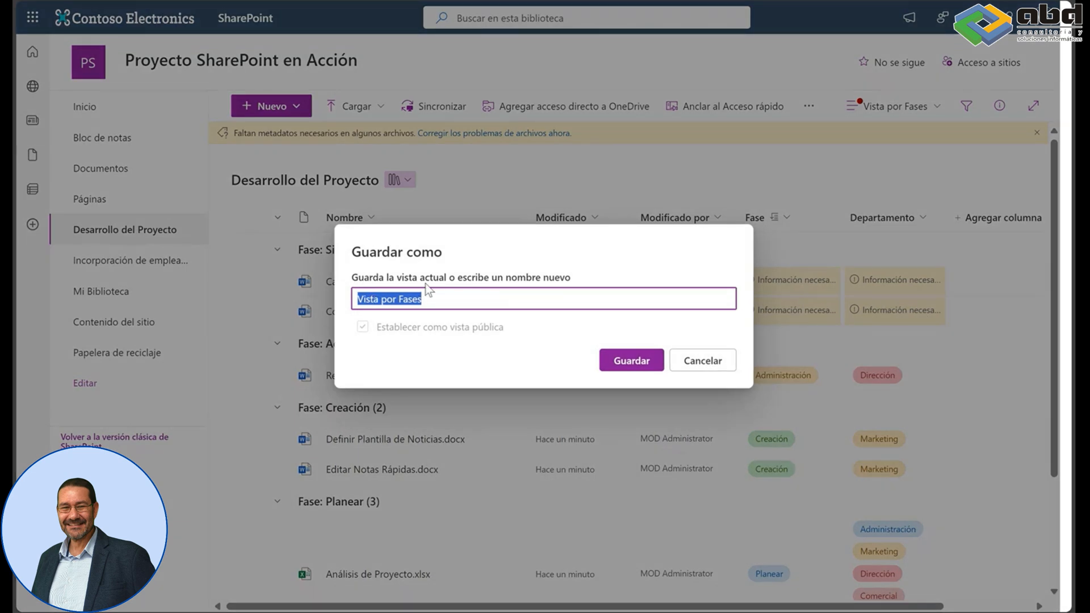
left_click(454, 299)
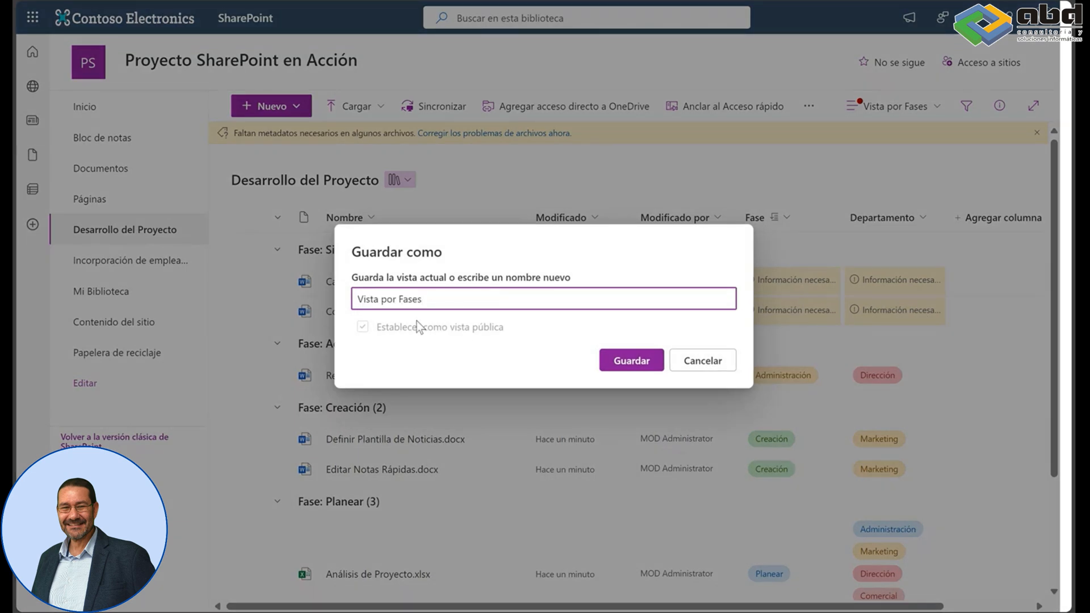
left_click_drag(421, 300, 354, 300)
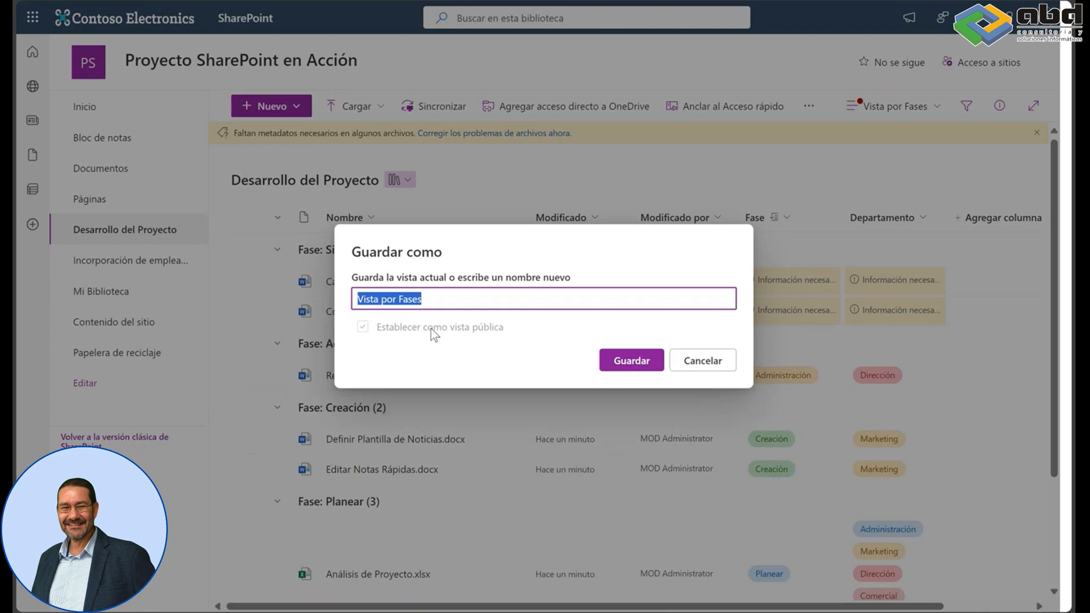
type("Fases")
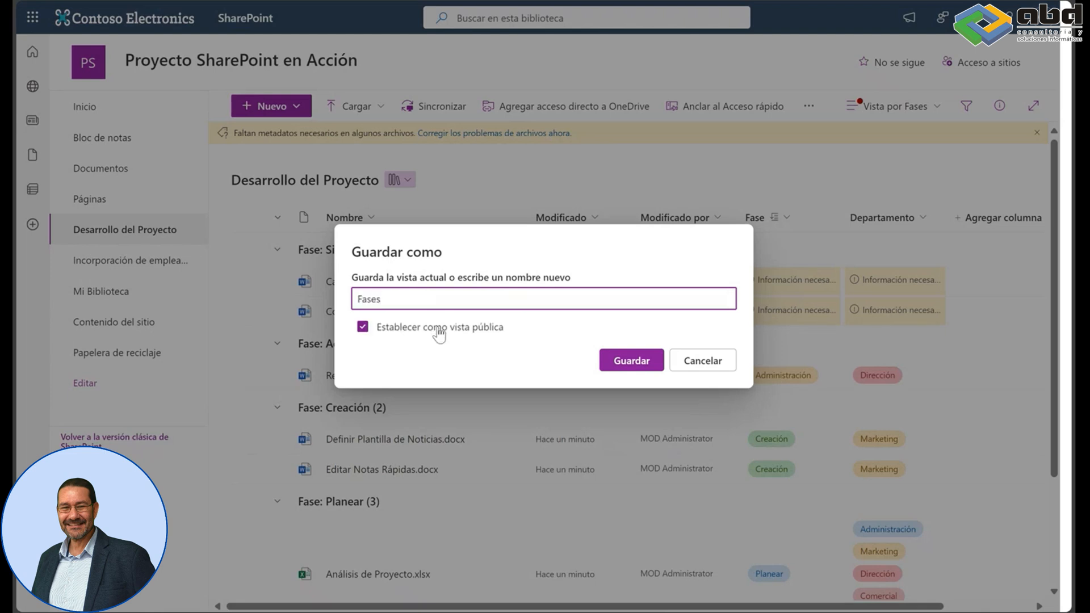
left_click(637, 361)
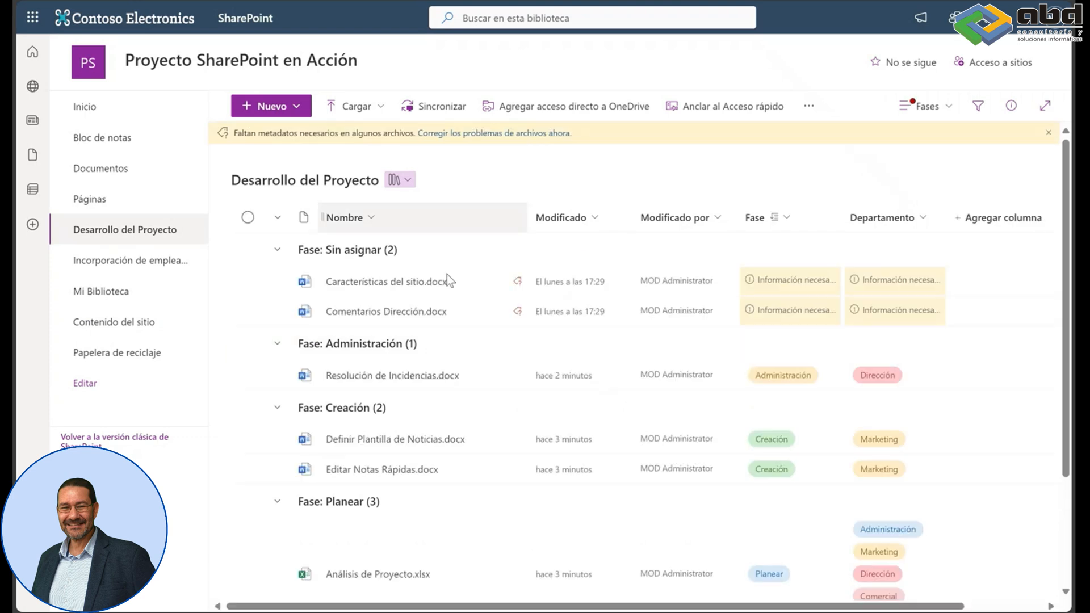
Compare the Todos los documentos and Fases views, finishing on Todos los documentos
left_click(931, 107)
left_click(918, 262)
left_click(945, 114)
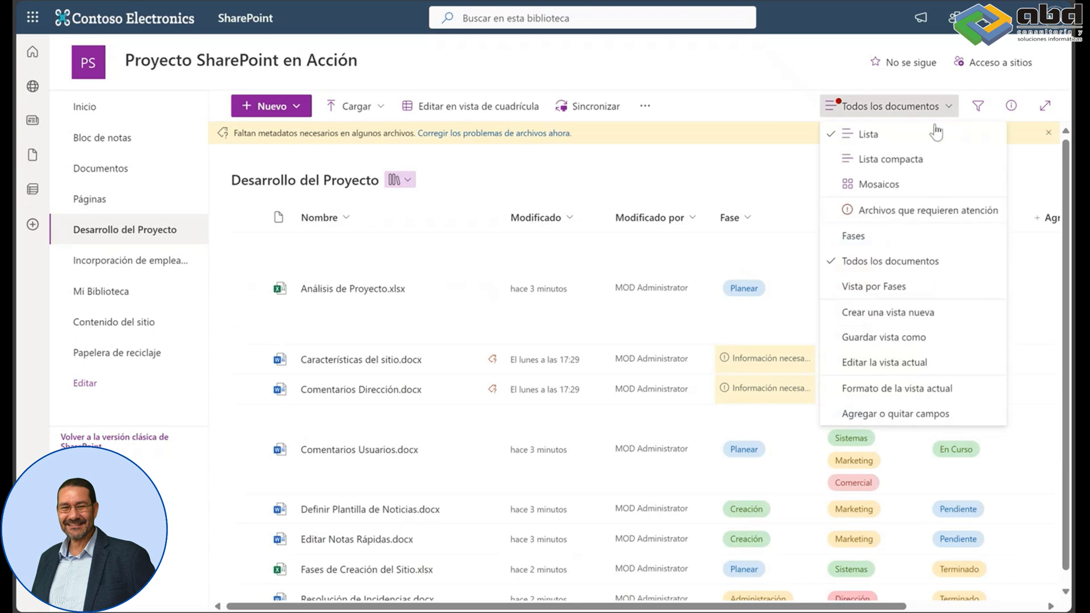
left_click(852, 235)
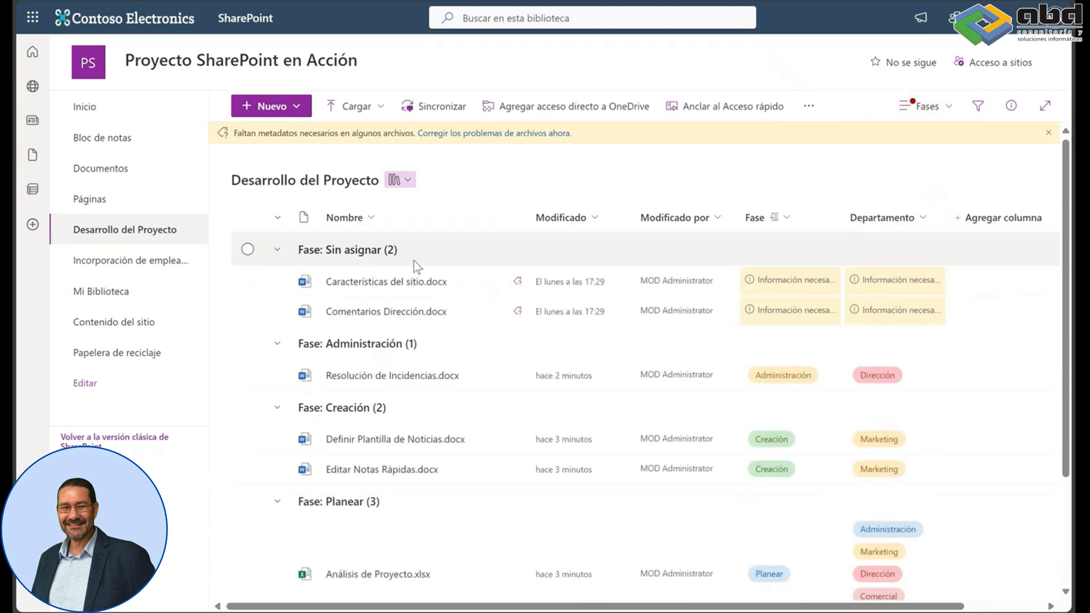
left_click(947, 109)
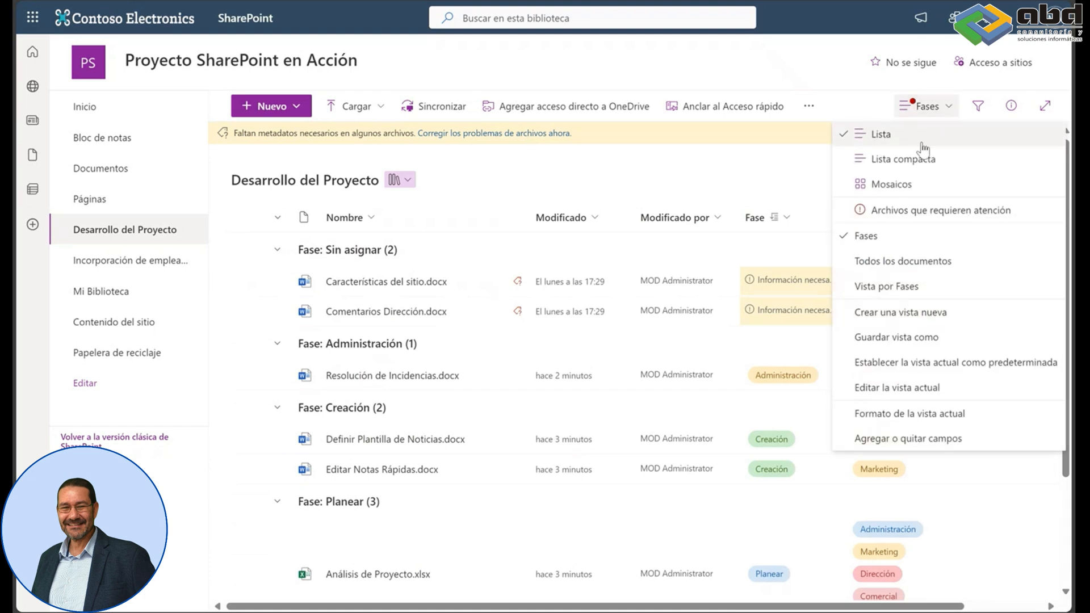
left_click(902, 261)
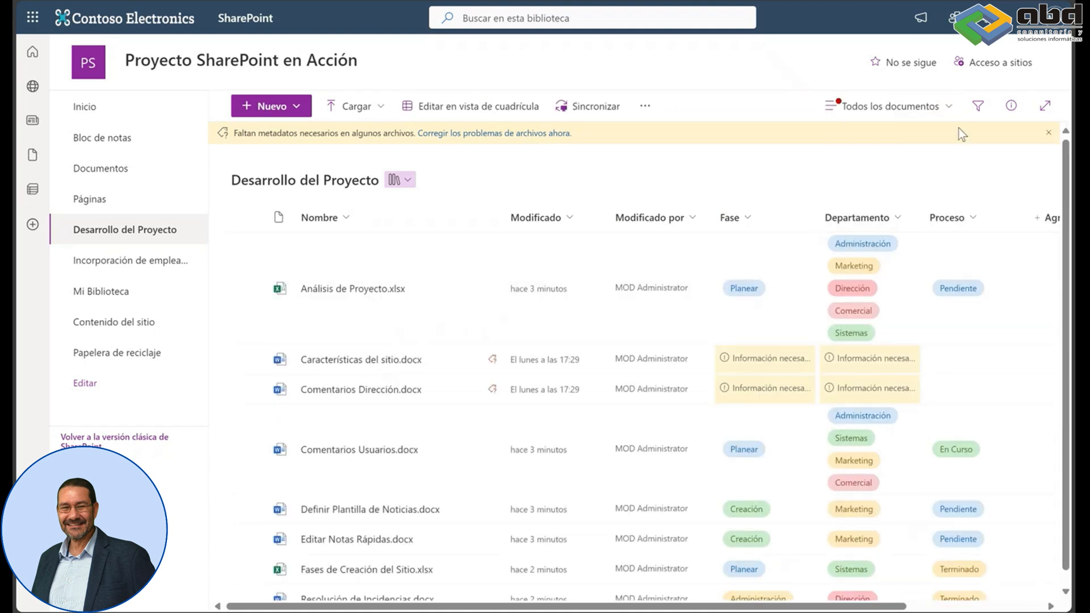
Filter the Desarrollo del Proyecto library to Word files with Departamento Marketing and Fase Creación
left_click(978, 107)
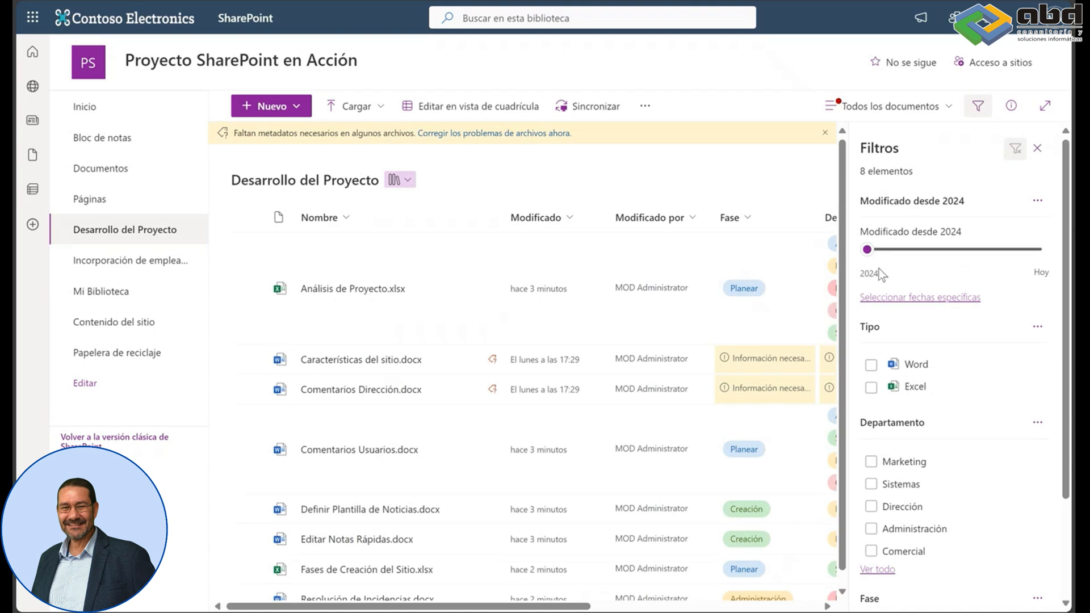
mouse_move(866, 254)
left_mouse_down()
mouse_move(938, 255)
mouse_move(869, 250)
left_mouse_up()
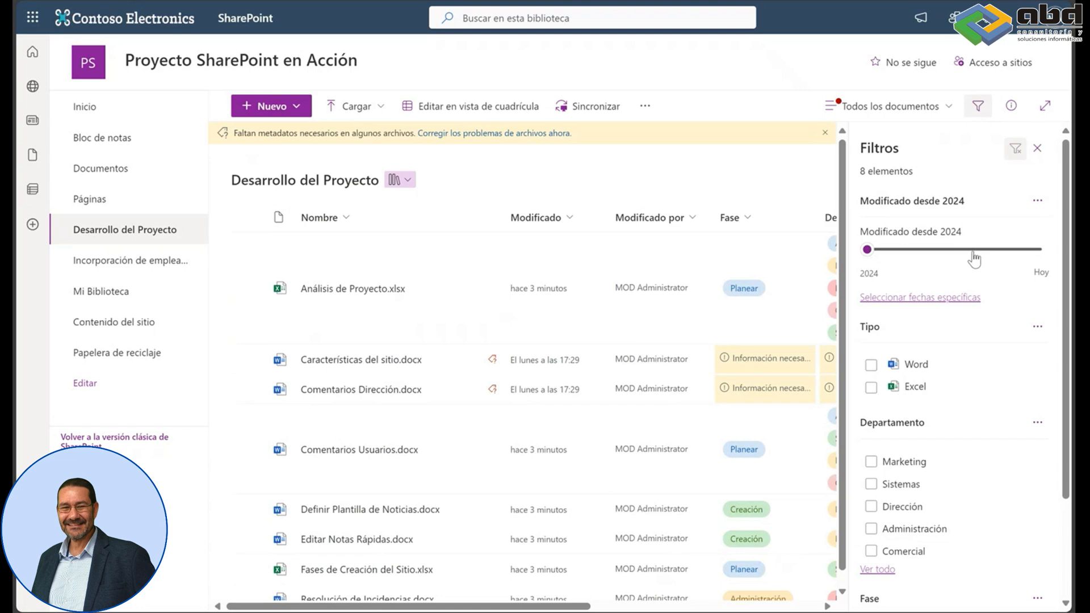
left_click(871, 364)
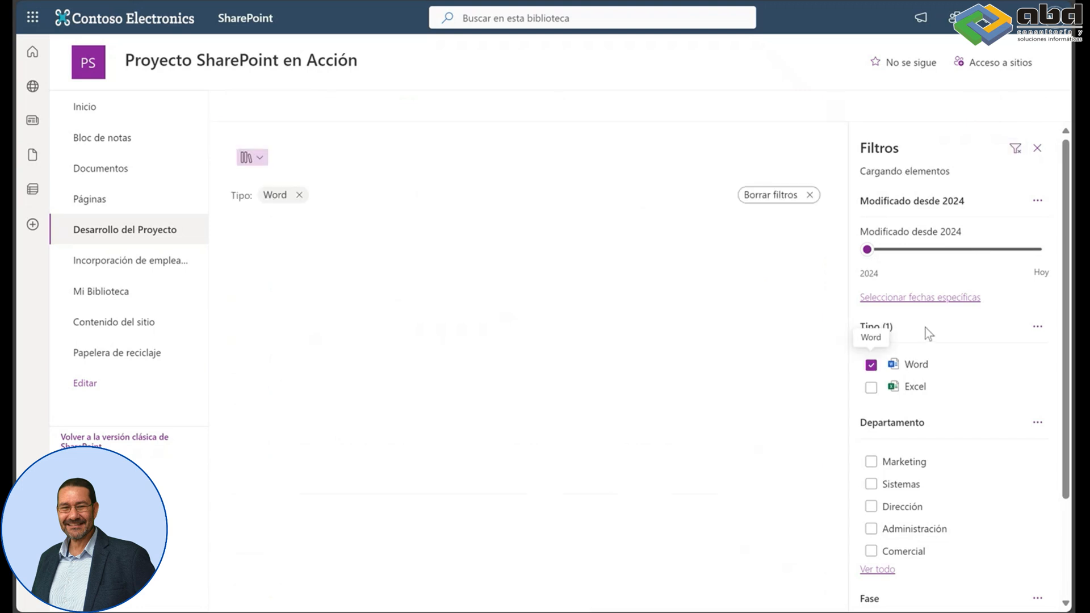
scroll(925, 328, "down", 2)
left_click(871, 332)
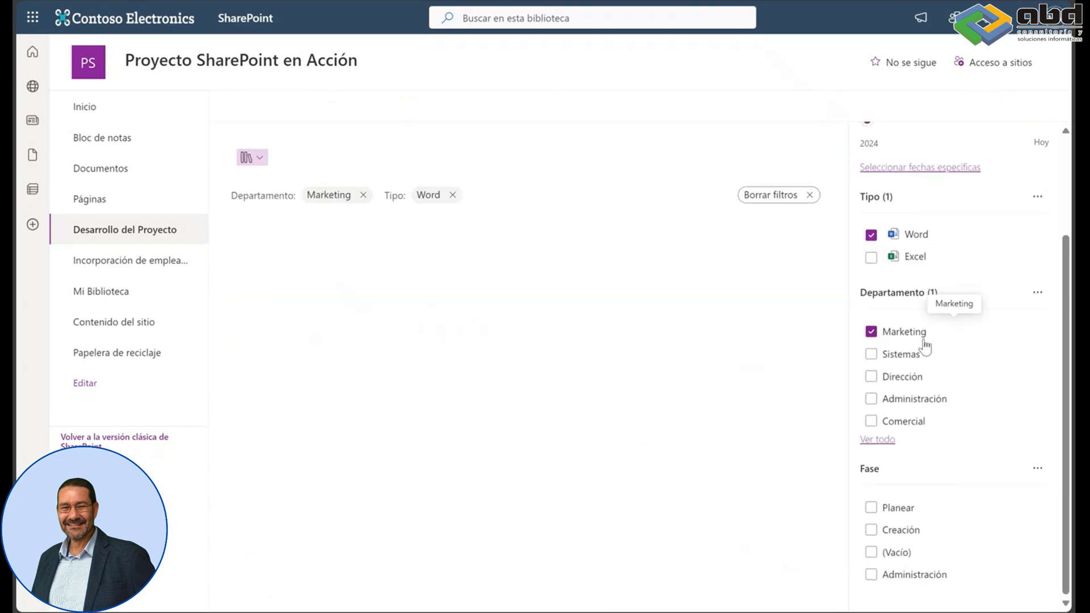
left_click(872, 574)
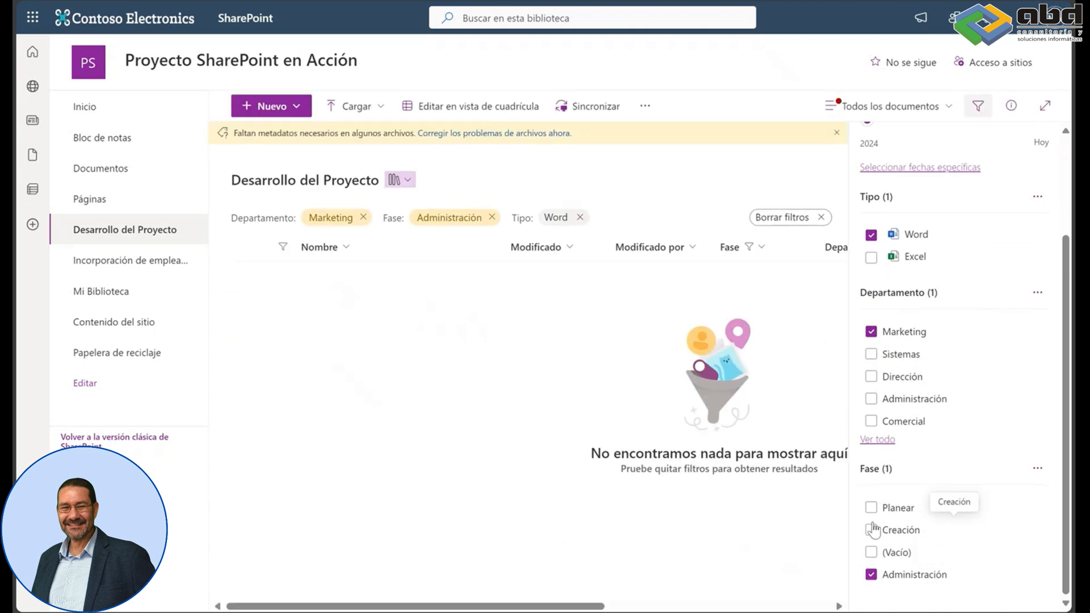
left_click(871, 530)
left_click(871, 574)
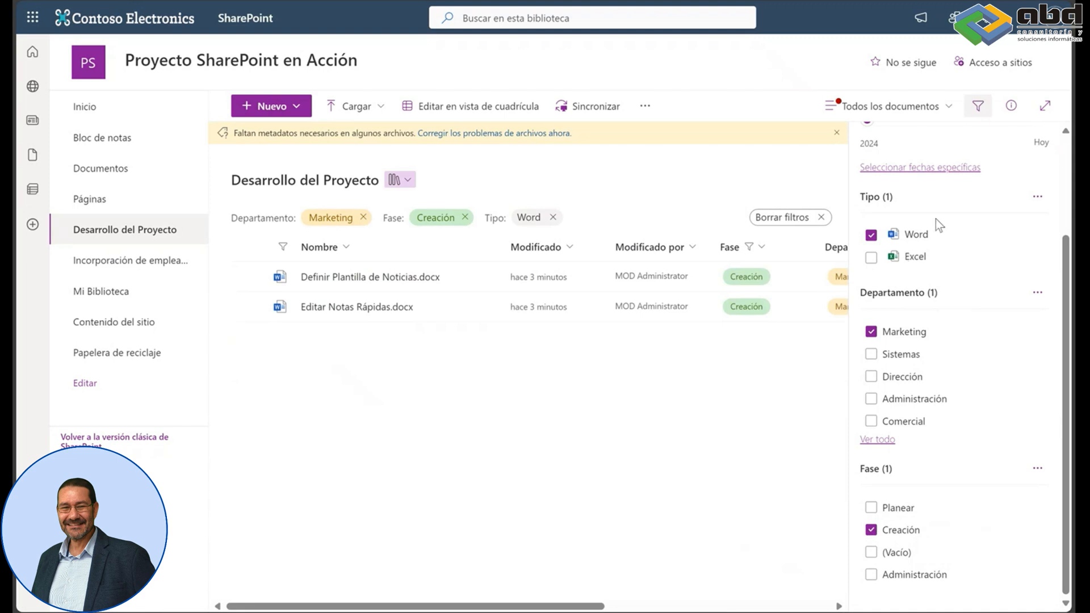
Save the filtered library as a new public view named Words de MKT
left_click(947, 108)
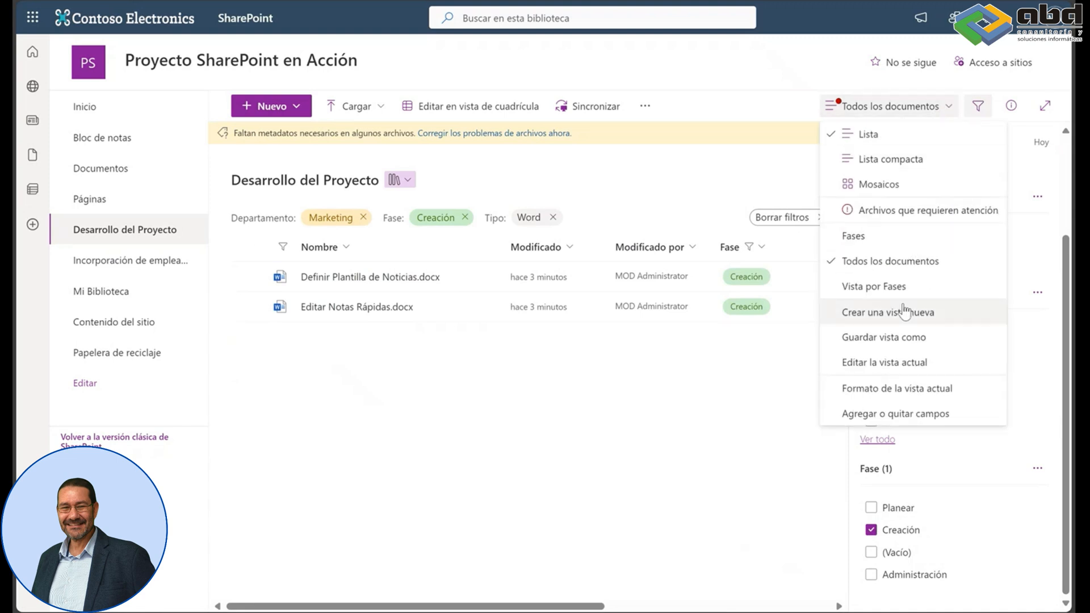
left_click(906, 337)
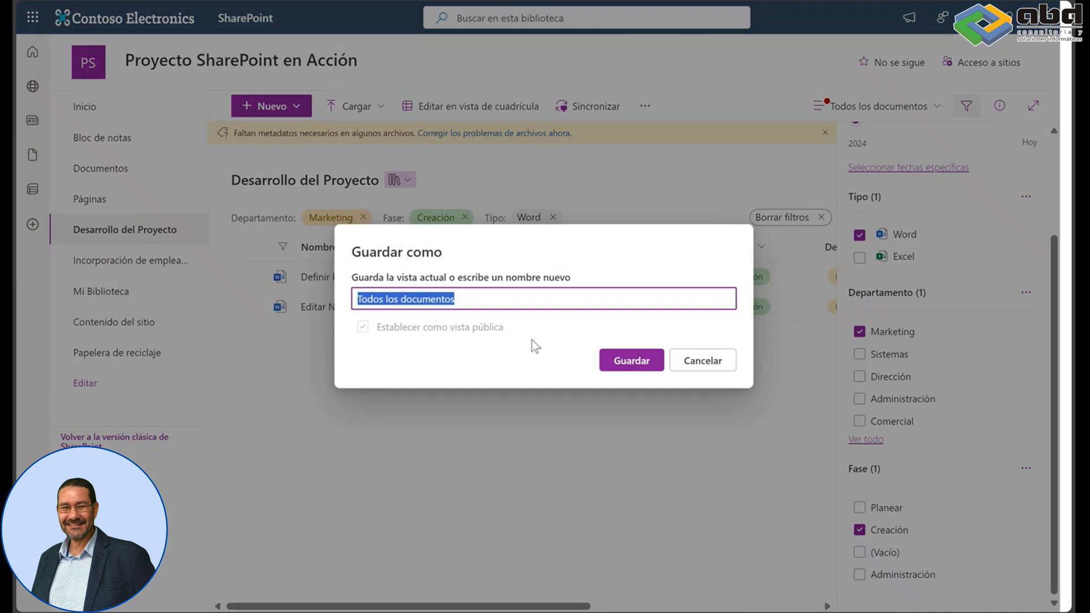
left_click(515, 299)
key("BackSpace")
key("BackSpace")
key("BackSpace")
key("BackSpace")
key("BackSpace")
key("BackSpace")
key("BackSpace")
key("BackSpace")
key("BackSpace")
key("BackSpace")
key("BackSpace")
key("BackSpace")
key("BackSpace")
key("BackSpace")
key("BackSpace")
key("BackSpace")
key("BackSpace")
key("BackSpace")
key("BackSpace")
key("BackSpace")
type("Words de MKT")
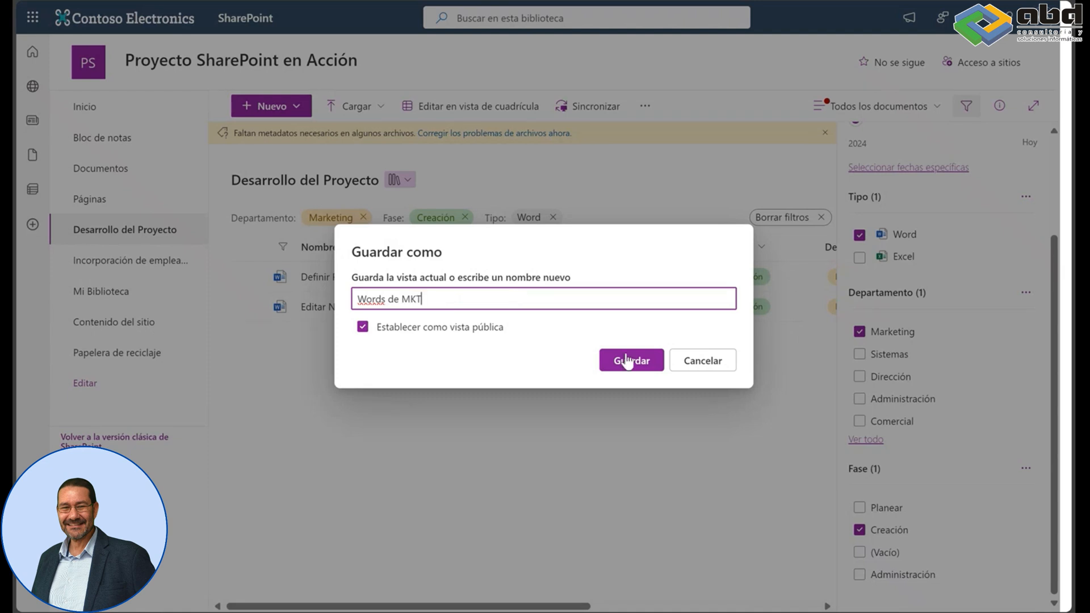
left_click(626, 360)
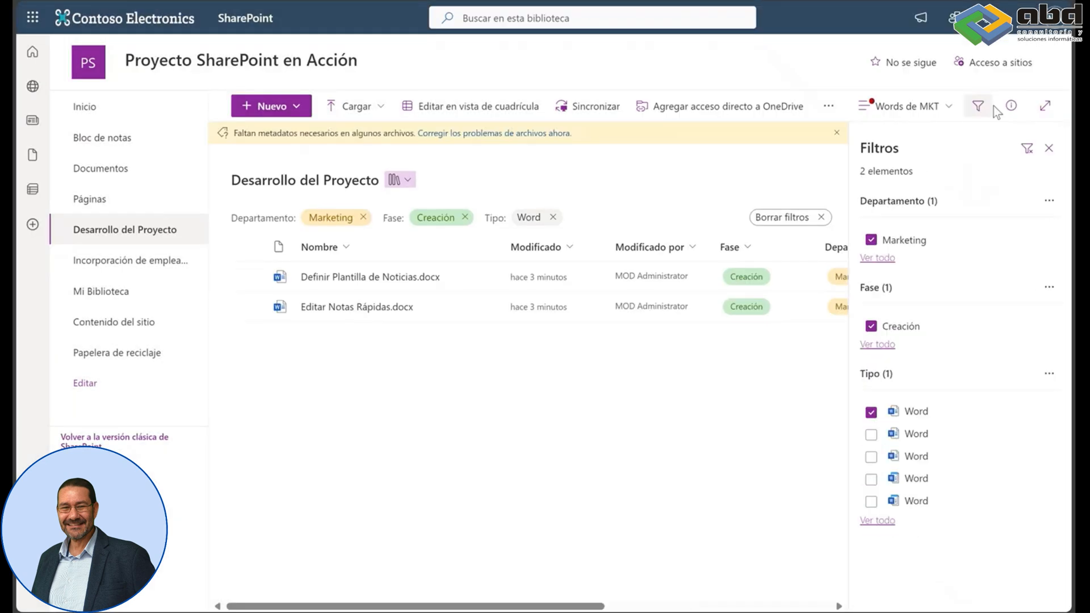
Compare the Todos los documentos and Words de MKT views with the filter options closed, finishing on Todos los documentos
left_click(949, 108)
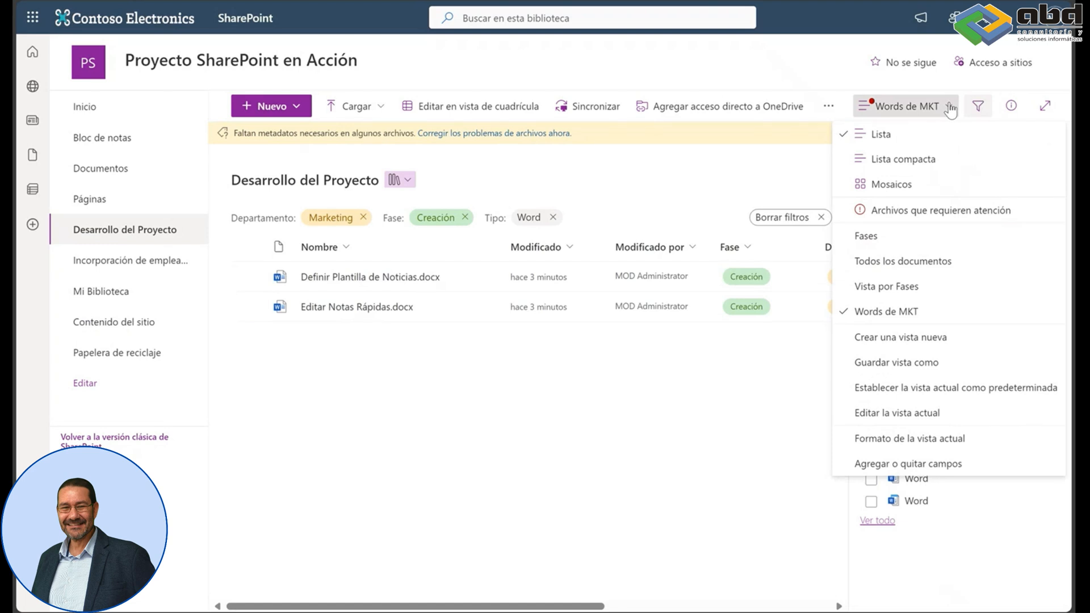
left_click(902, 260)
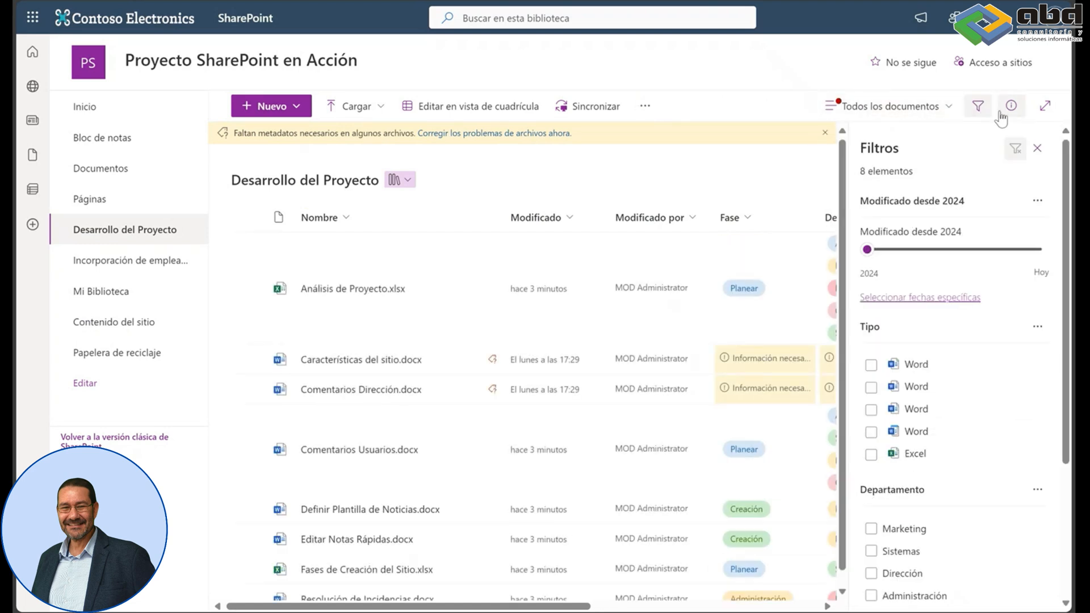
left_click(1039, 148)
left_click(891, 106)
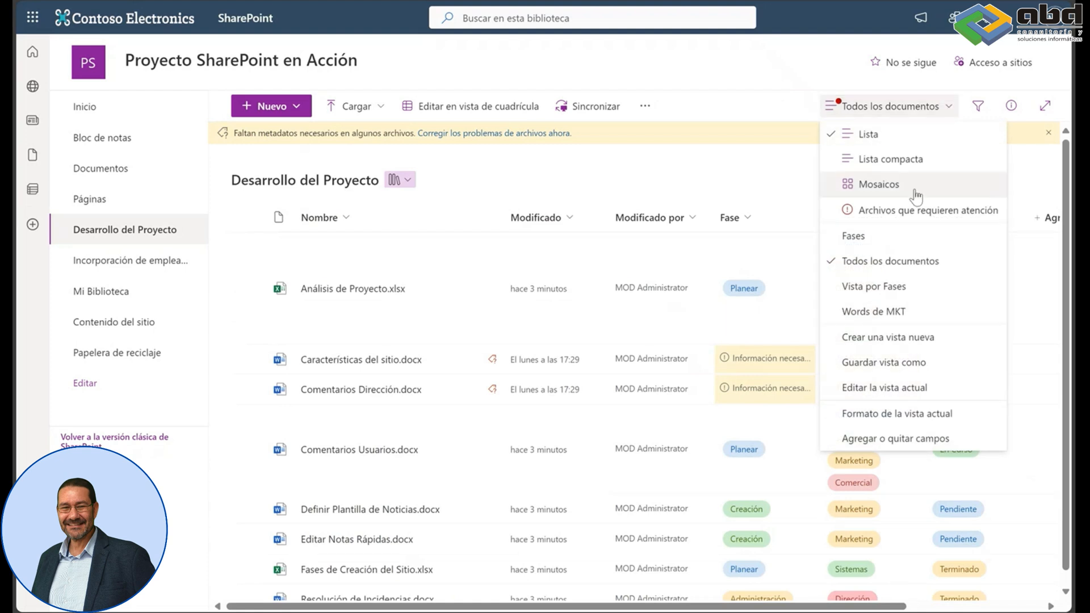
left_click(880, 311)
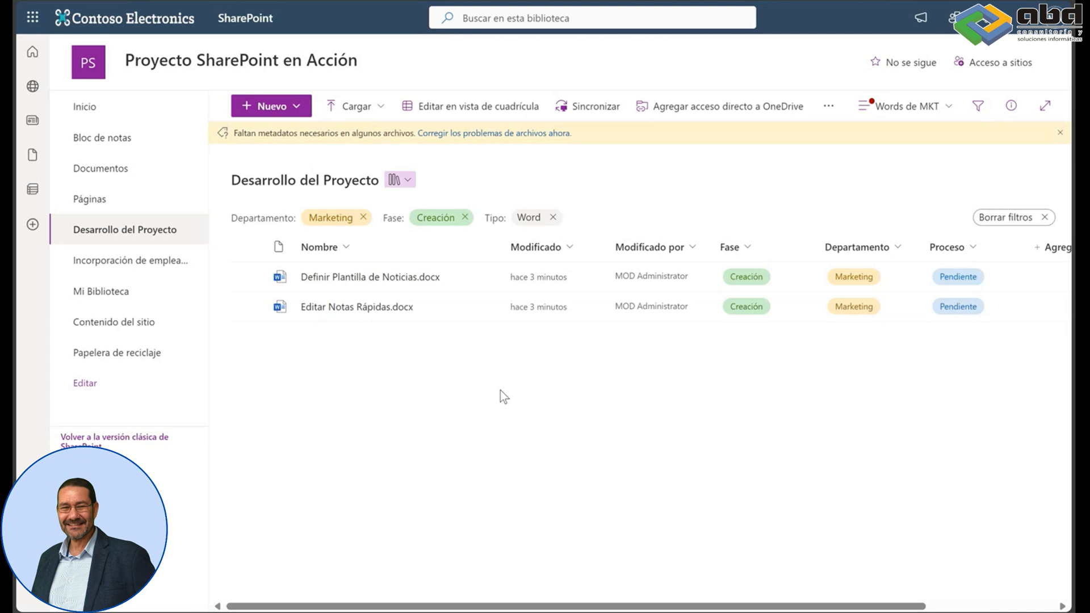
left_click(934, 106)
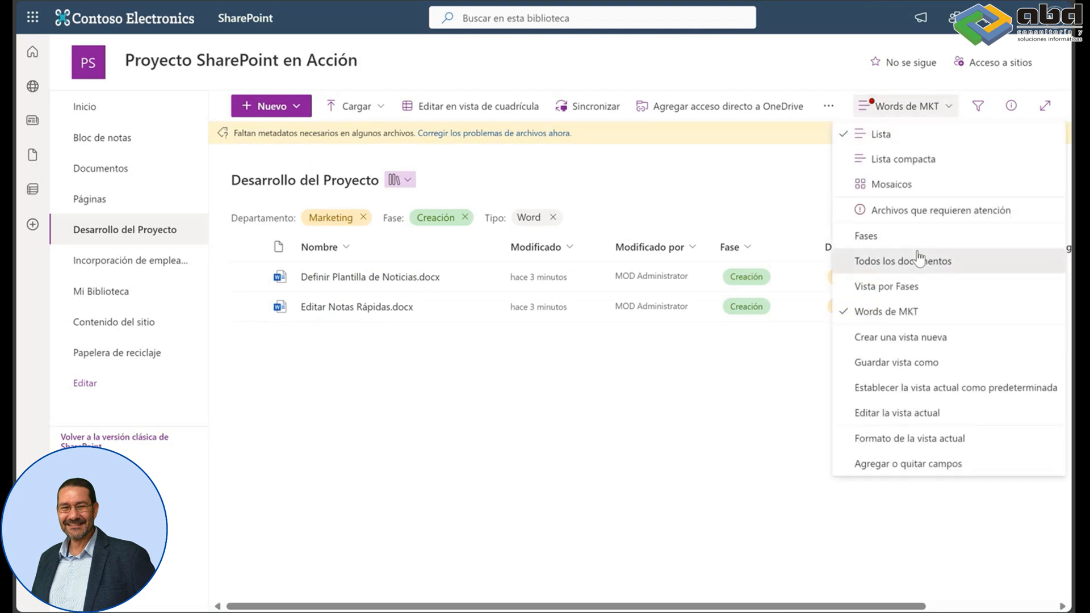
left_click(876, 259)
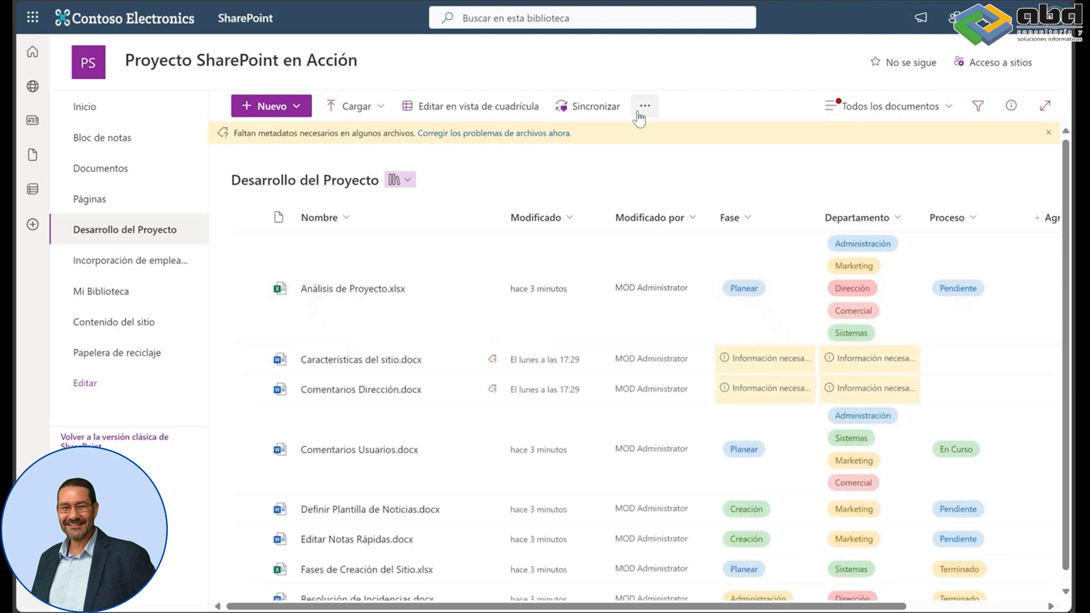
Start a change alert for the Desarrollo del Proyecto library, review its options and limit it to newly added items
left_click(644, 106)
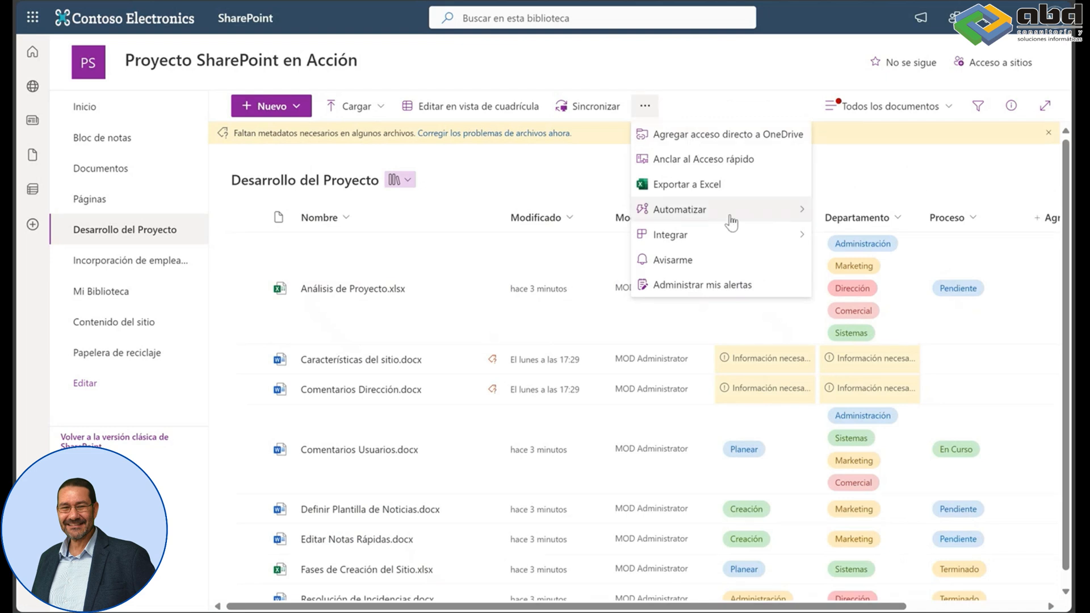
left_click(689, 261)
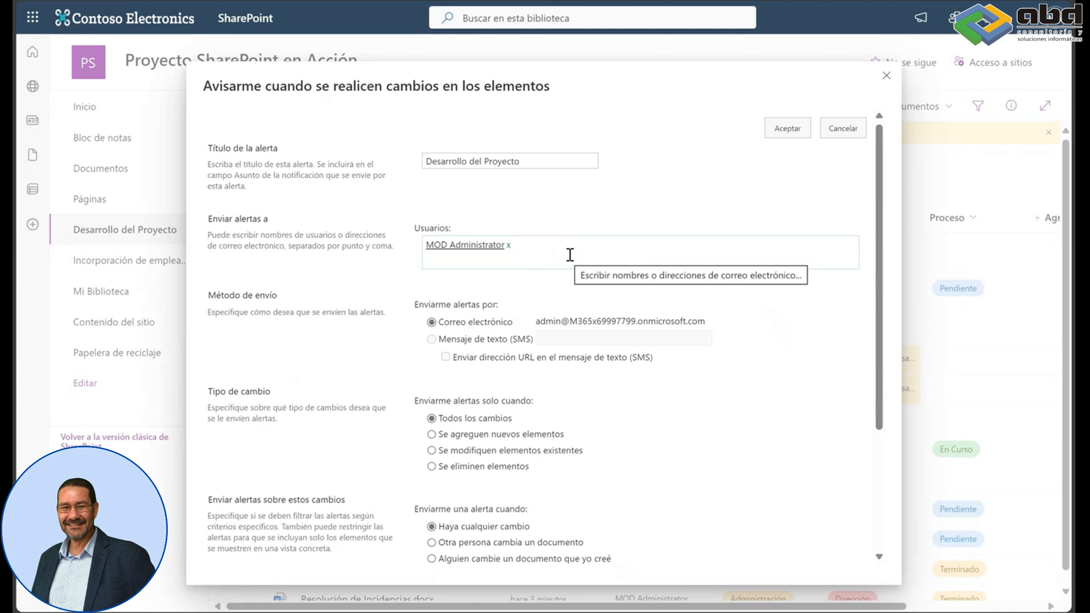
scroll(602, 295, "down", 3)
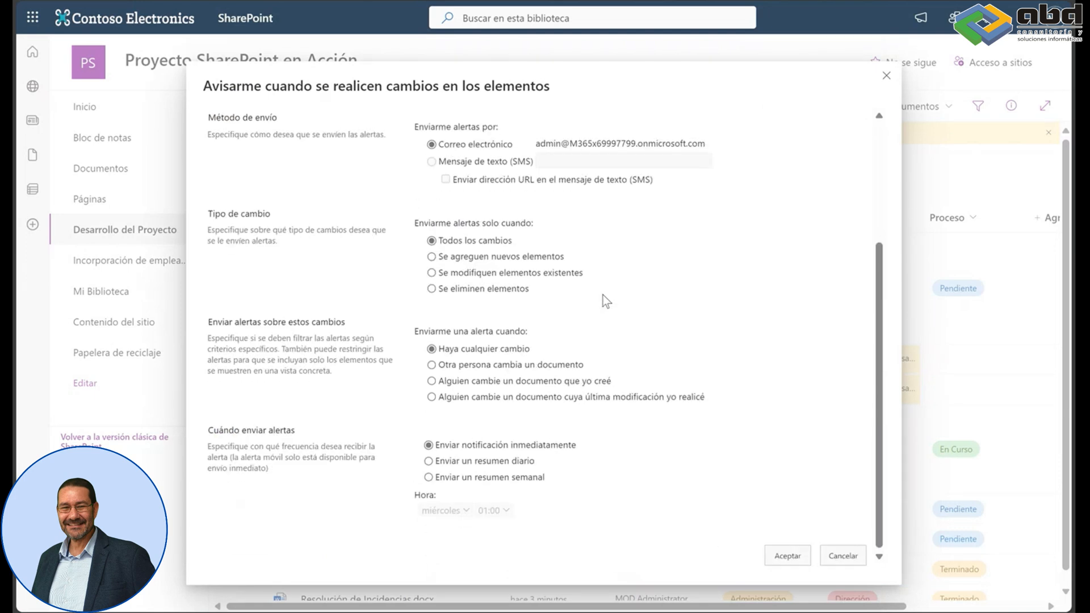
scroll(602, 294, "up", 3)
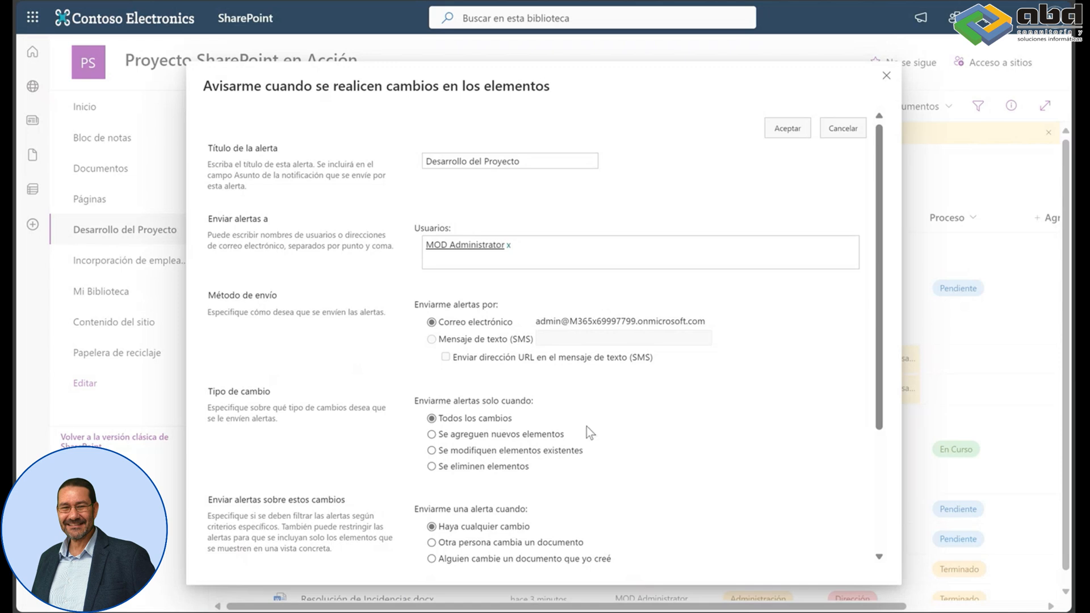
scroll(578, 425, "down", 3)
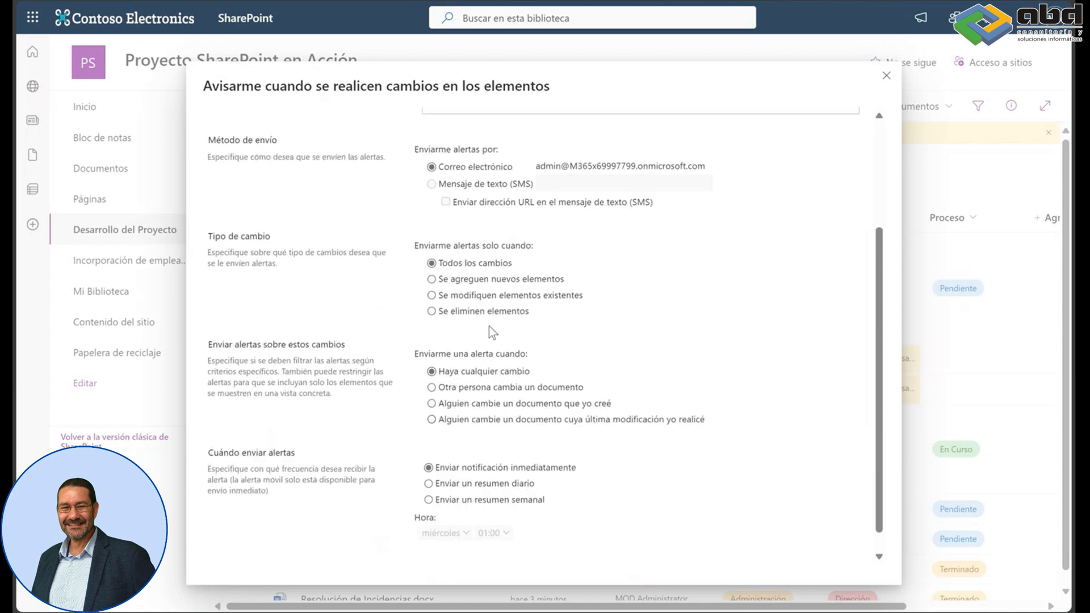
scroll(539, 394, "down", 1)
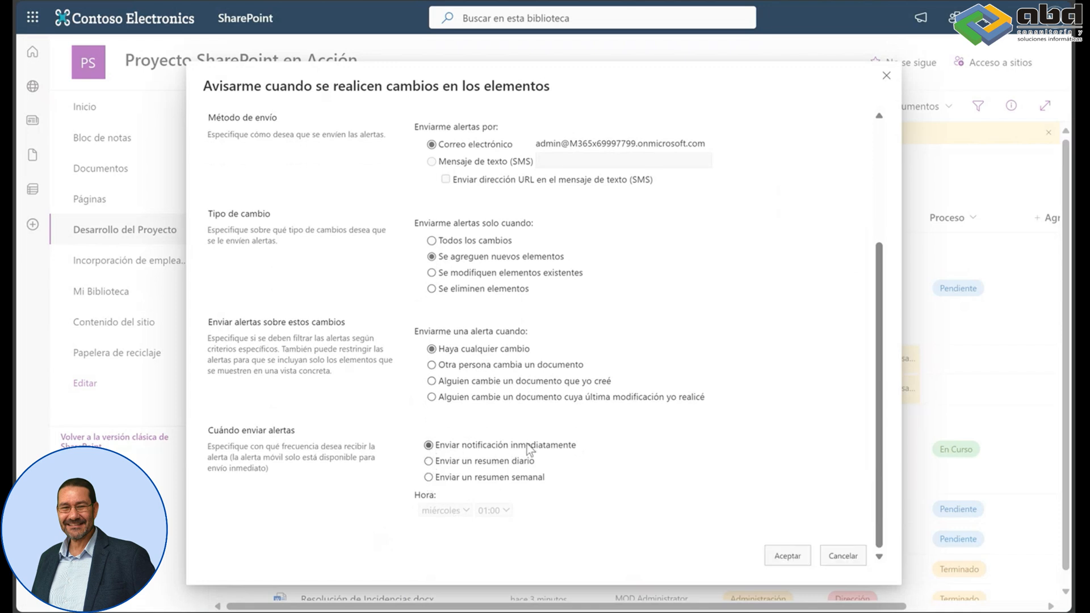
Try a daily summary at 17:00 as the alert's delivery schedule, and cancel the alert without saving it
left_click(429, 461)
left_click(504, 510)
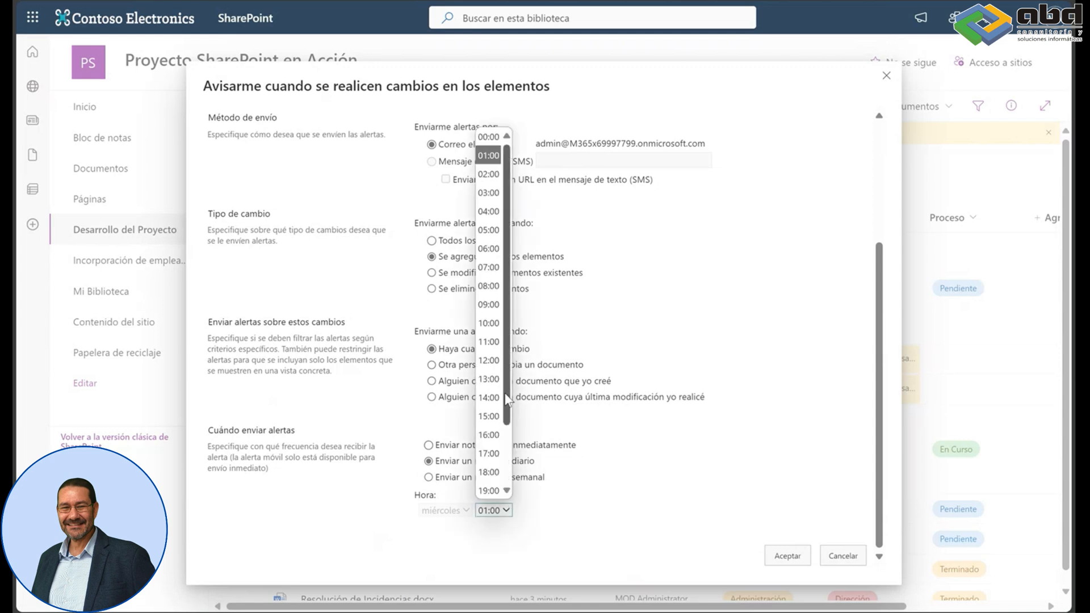
scroll(505, 454, "down", 1)
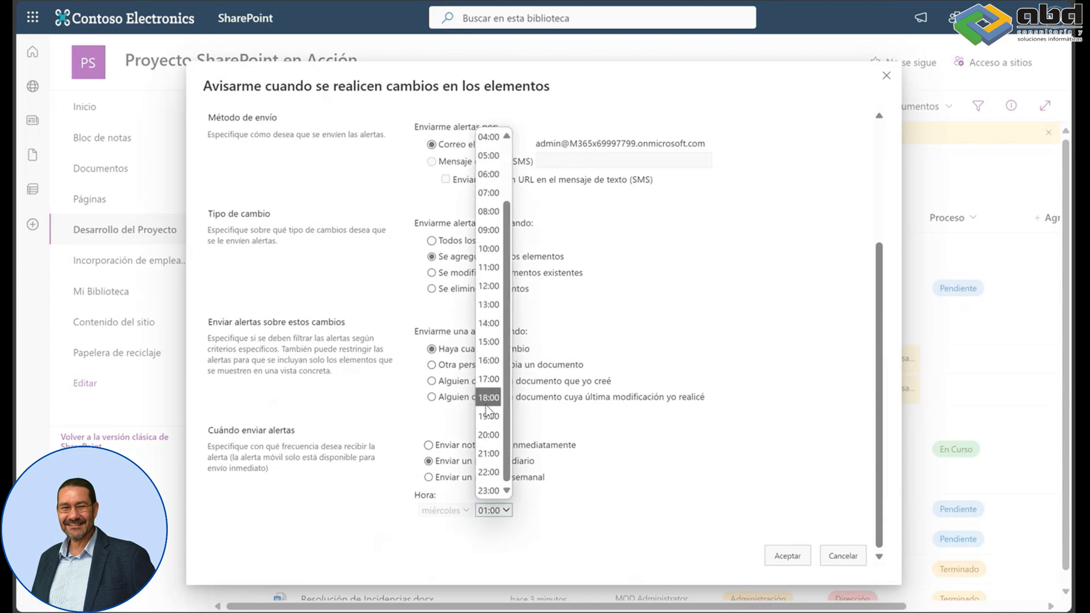
left_click(489, 392)
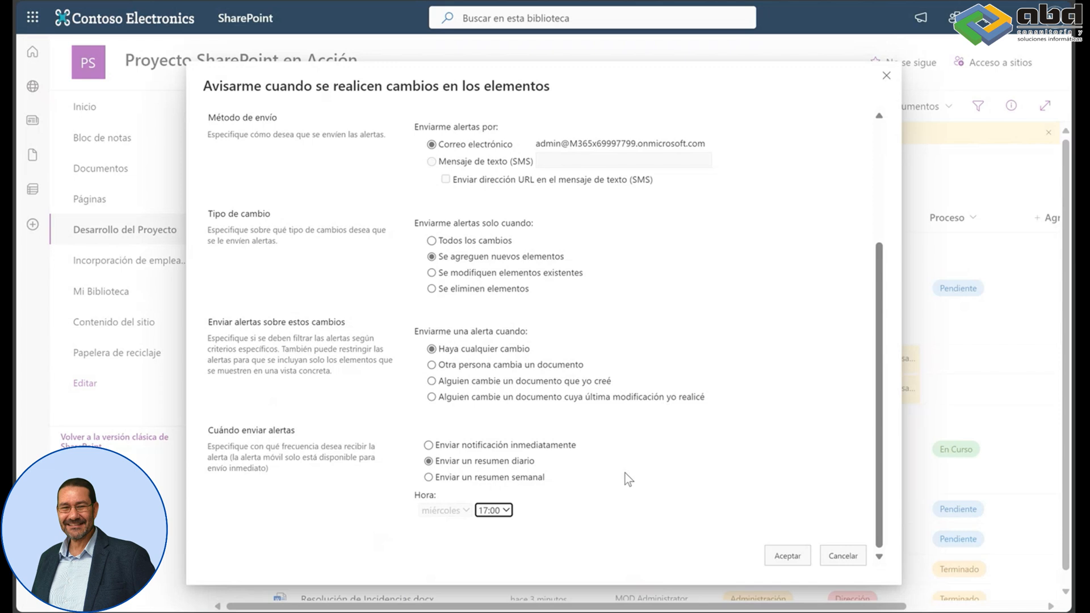
scroll(625, 477, "up", 3)
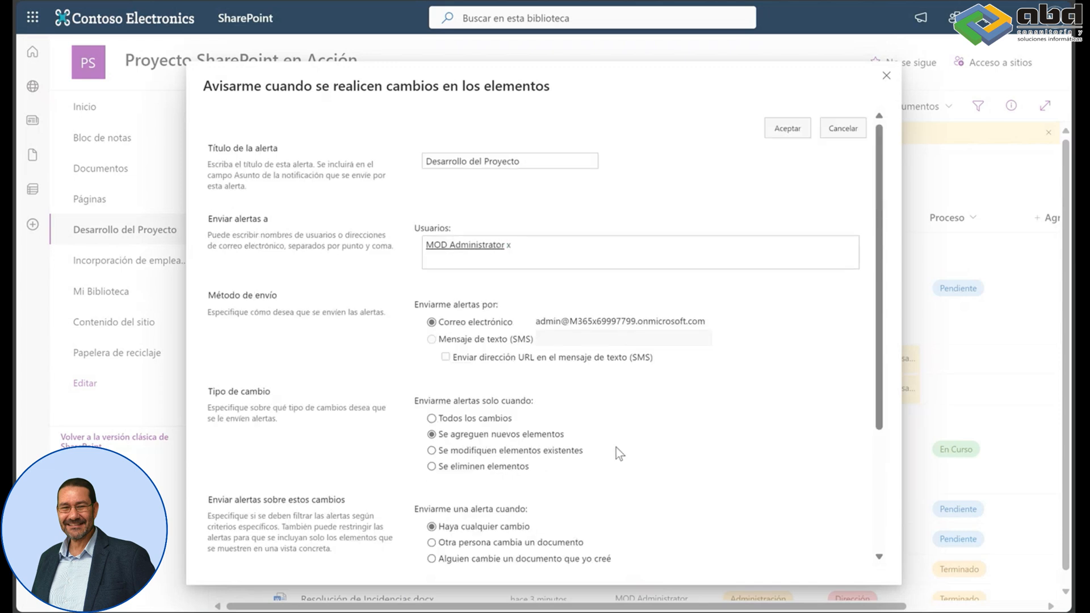
scroll(616, 448, "down", 3)
left_click(843, 556)
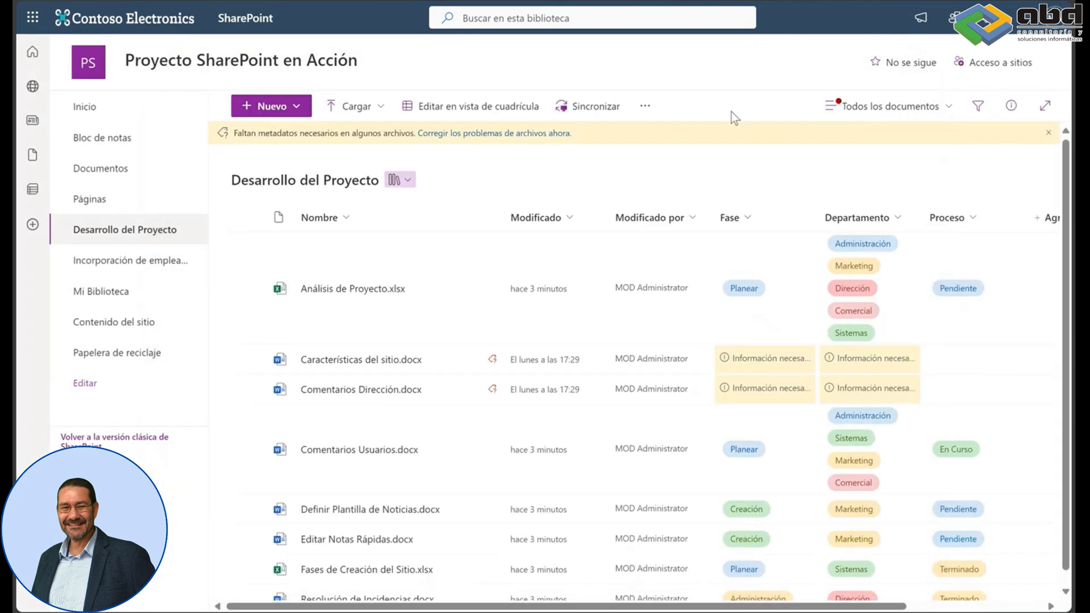
Look over the library's automation and integration options, open its existing flows in Power Automate and accept the cookies
left_click(645, 105)
mouse_move(707, 212)
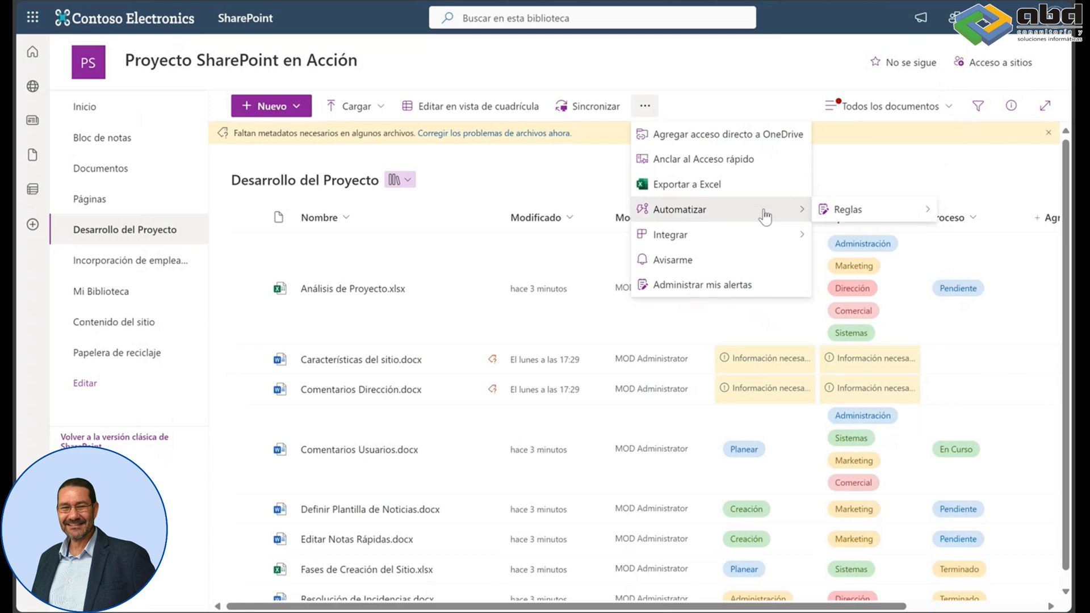
mouse_move(850, 211)
mouse_move(744, 233)
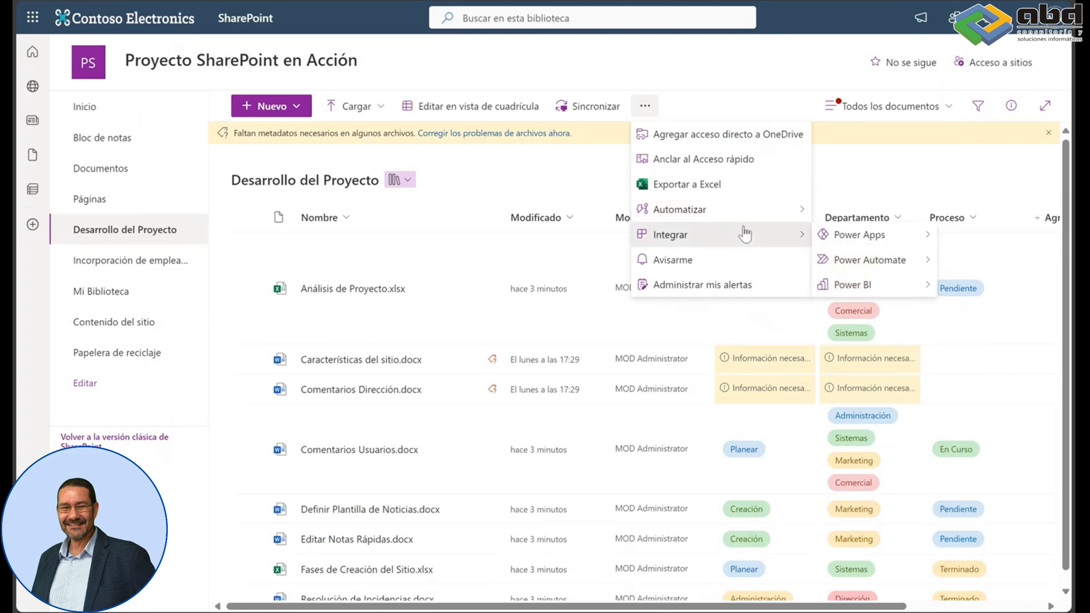
mouse_move(881, 267)
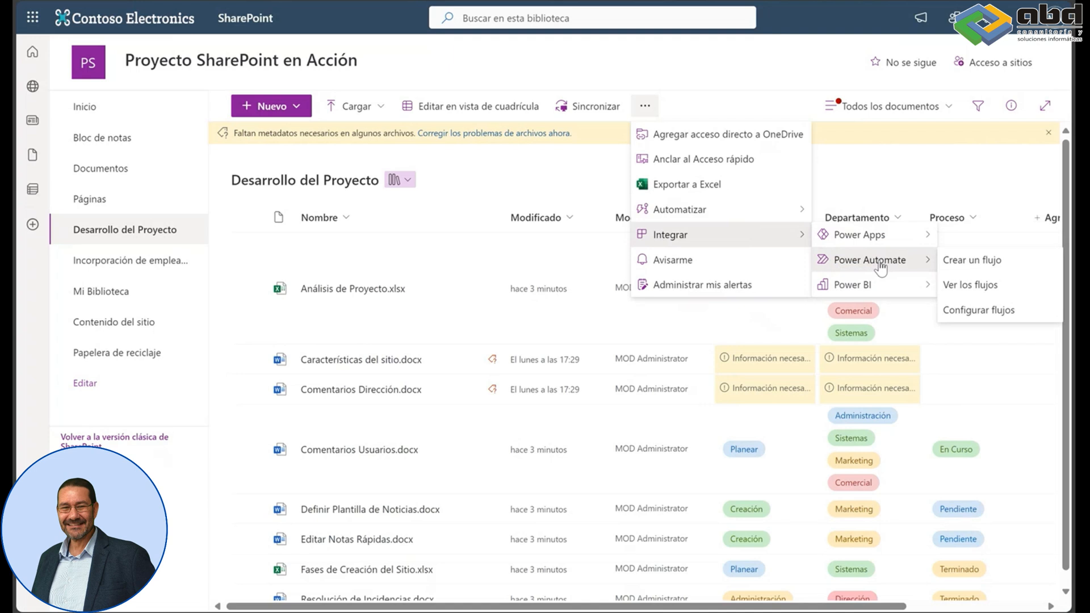
left_click(966, 283)
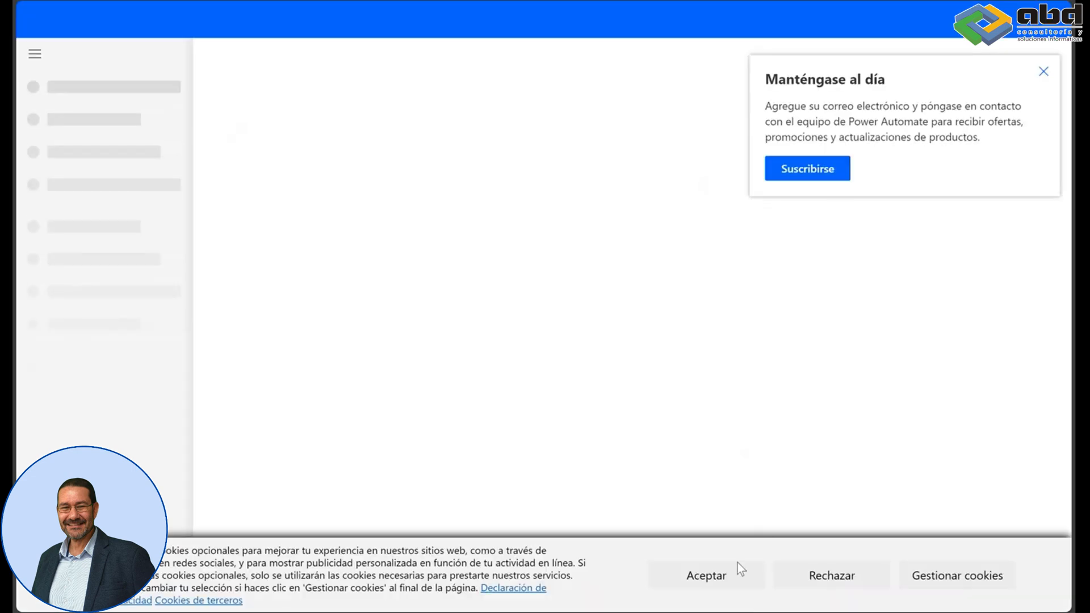
left_click(729, 579)
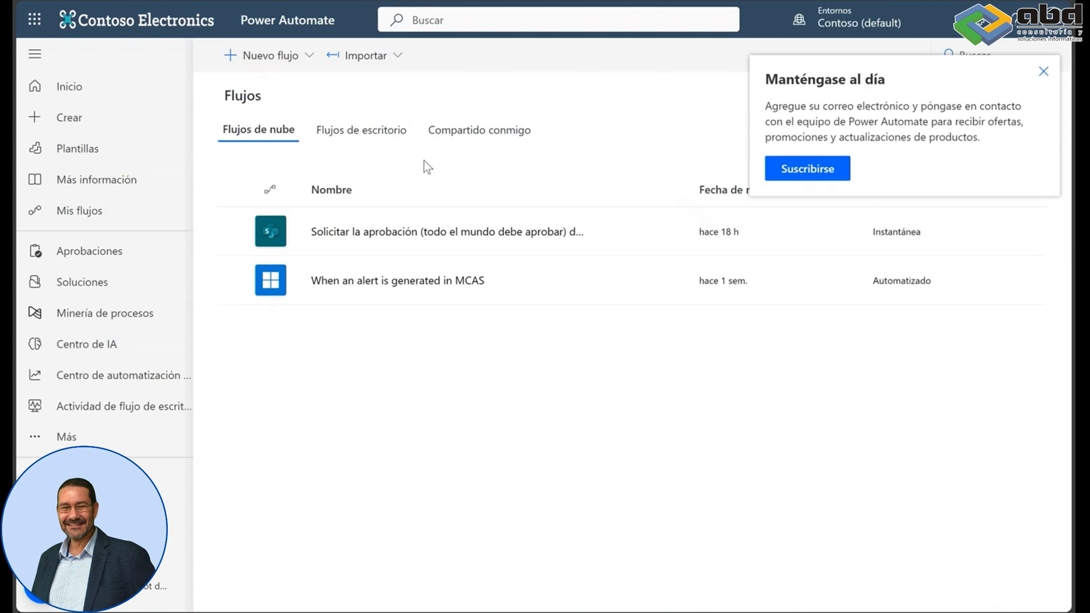
Open the Power Automate flow templates, dismiss the subscription notice and look through the available templates
left_click(77, 151)
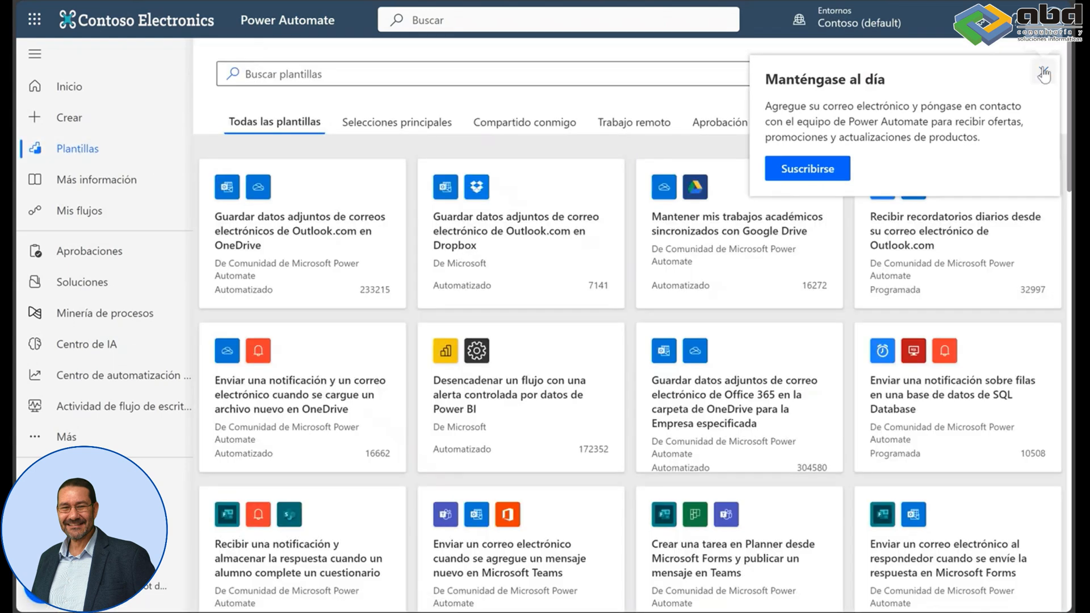
left_click(1043, 71)
scroll(520, 220, "down", 3)
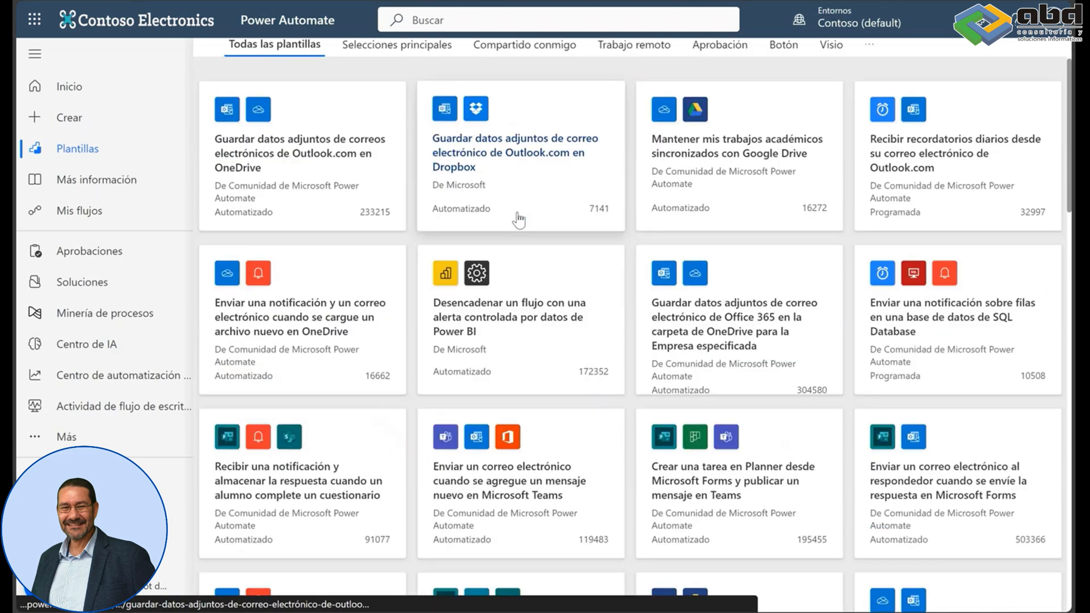
scroll(457, 187, "up", 3)
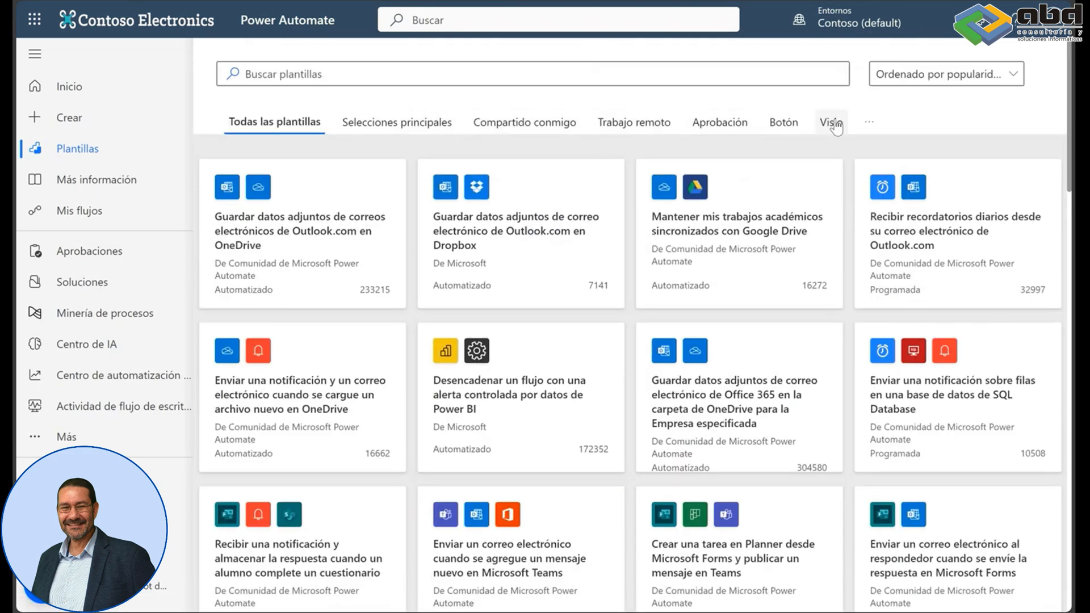
Filter the flow templates to the Aprobación category and look through the approval templates
left_click(872, 122)
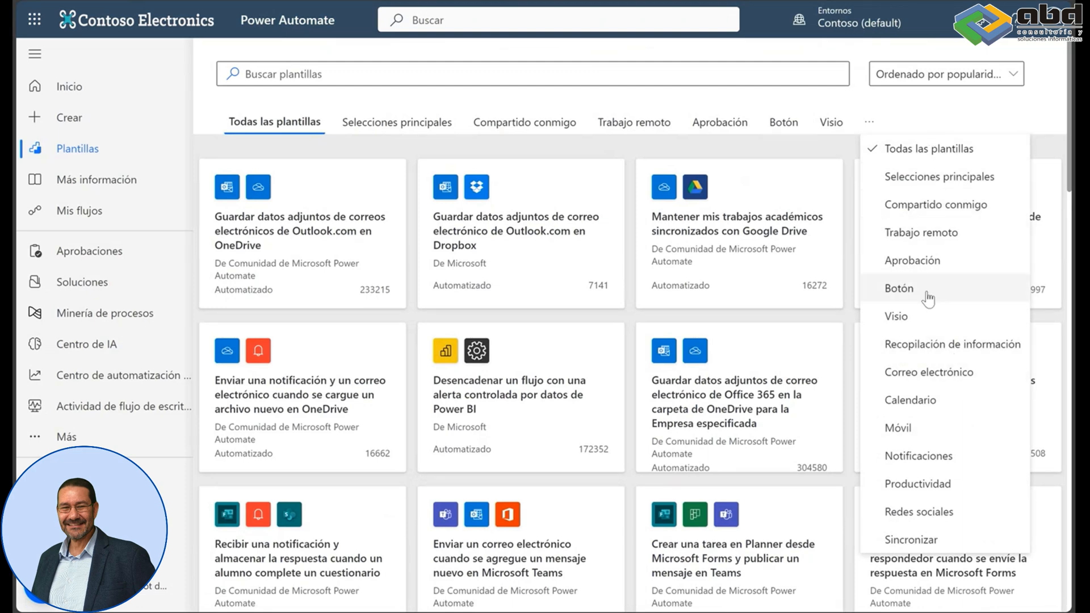
left_click(901, 261)
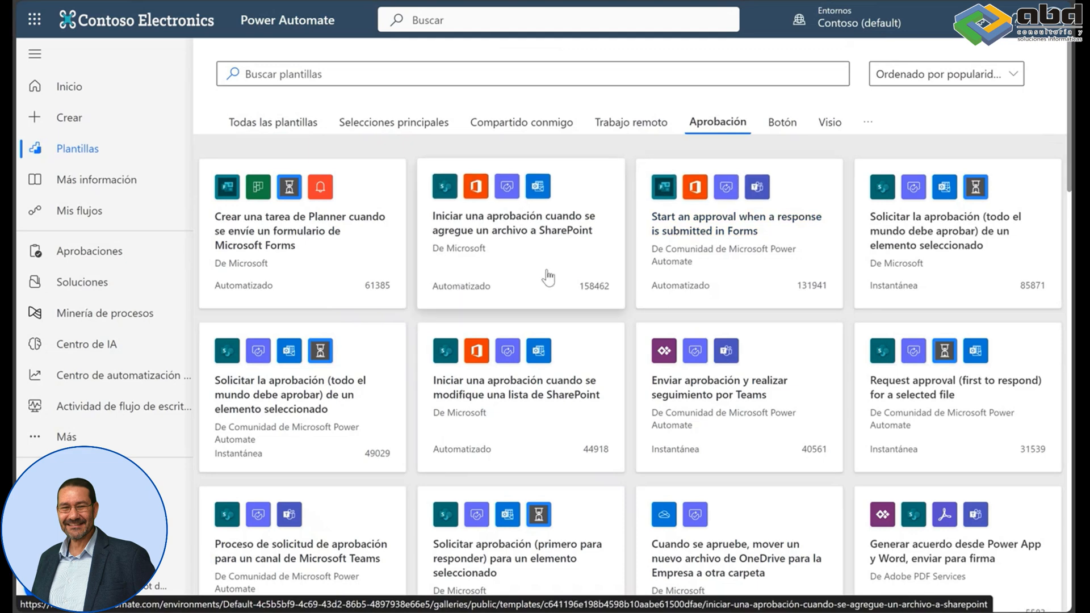
scroll(626, 282, "down", 6)
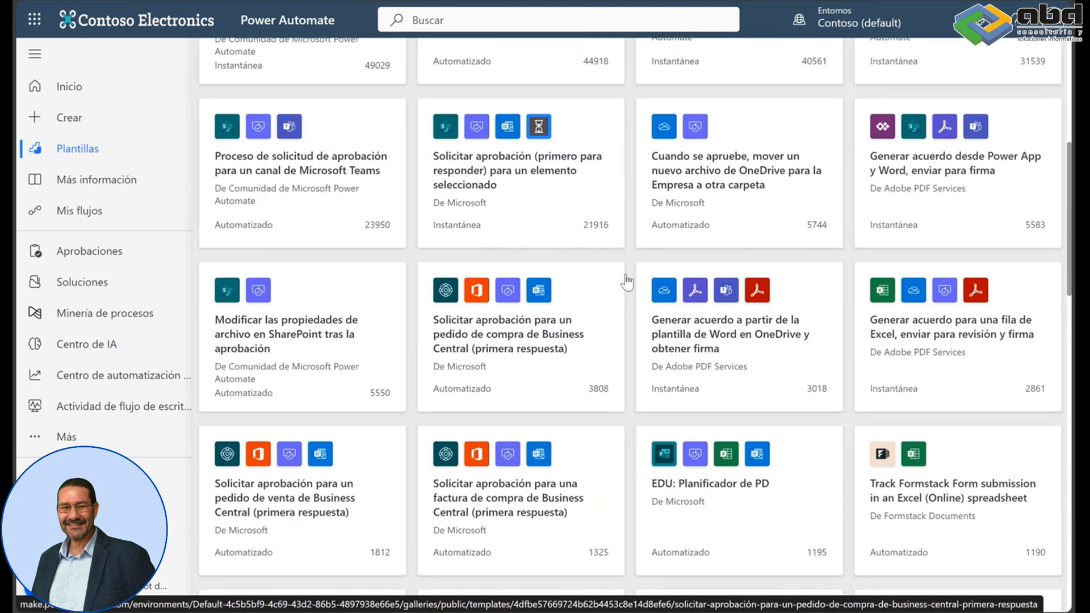
scroll(626, 281, "up", 6)
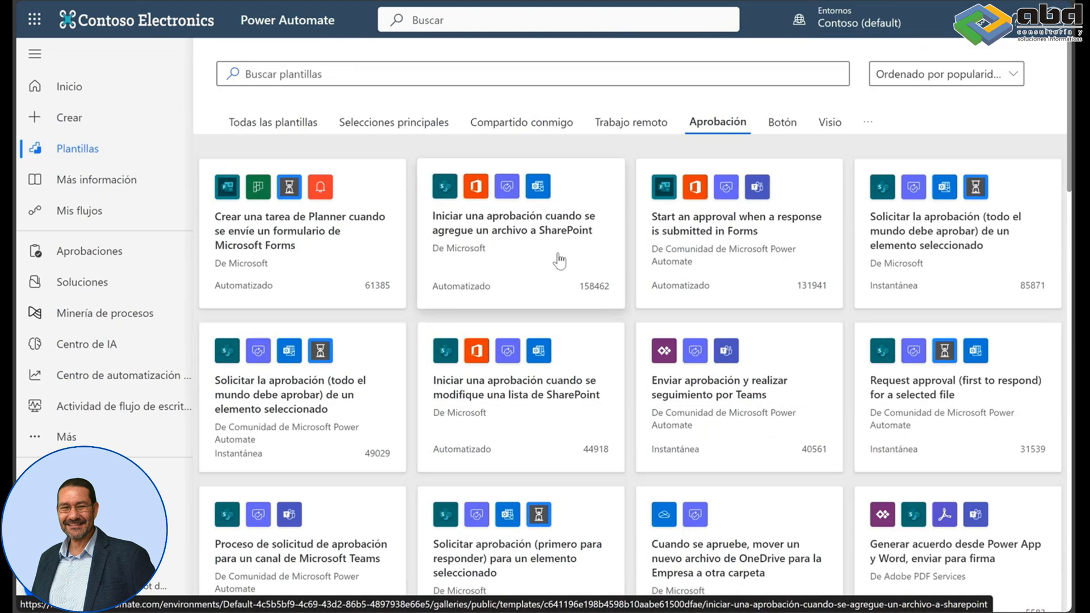
Open the template for starting an approval when a file is added to SharePoint, sign in to Usuarios de Office 365 and review the selectable sites
left_click(495, 241)
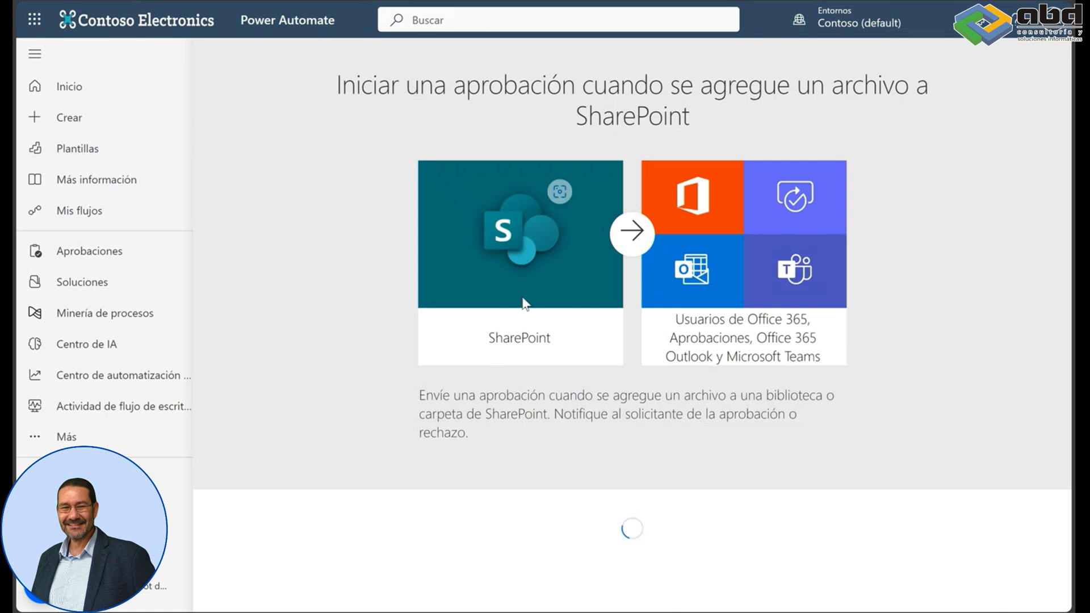
scroll(618, 375, "down", 3)
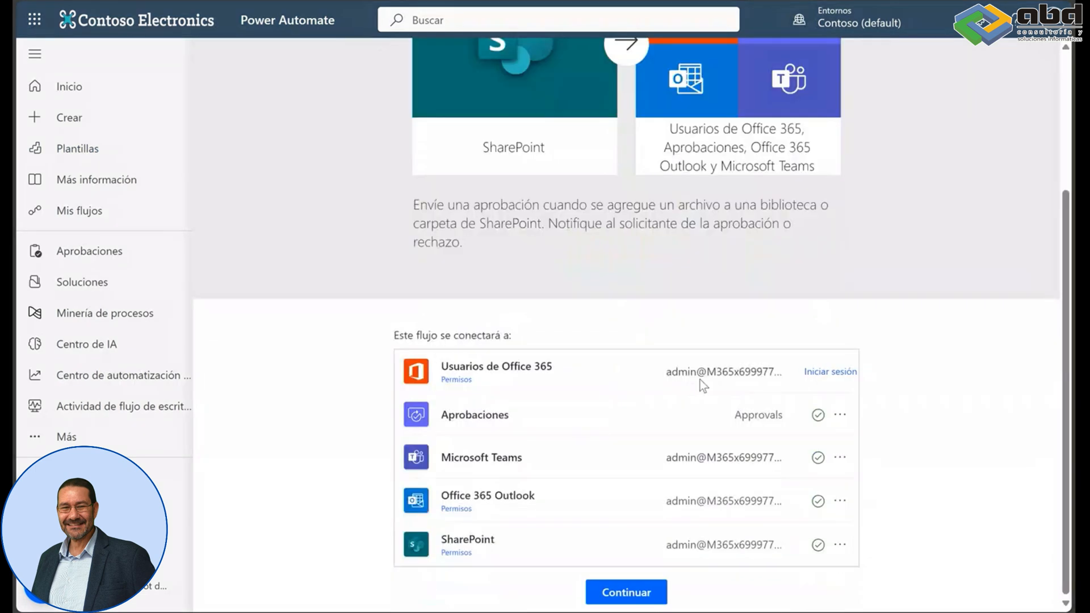
left_click(826, 371)
left_click(627, 592)
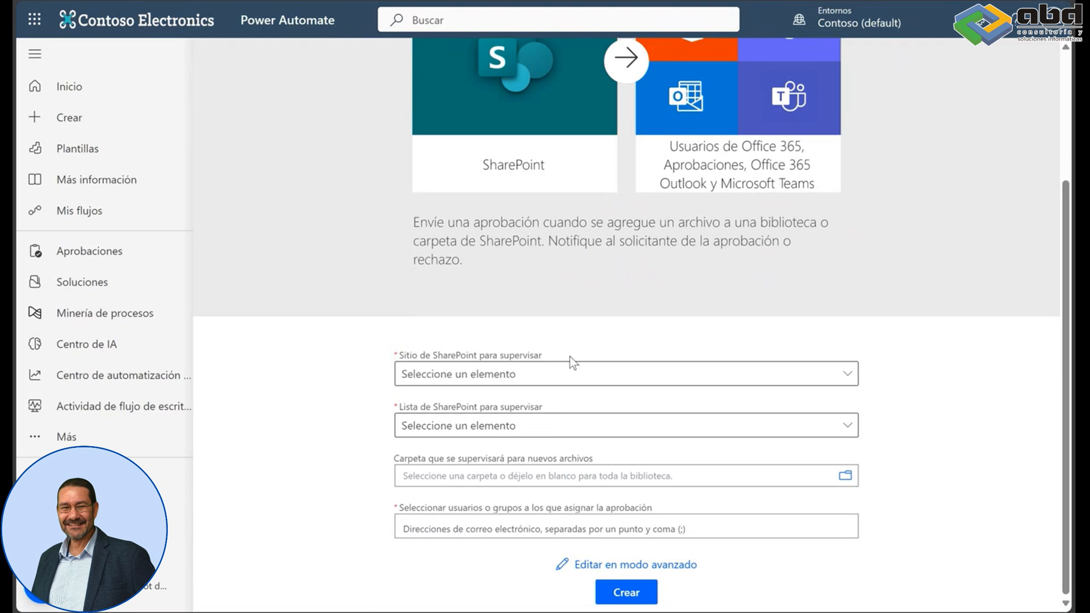
left_click(588, 372)
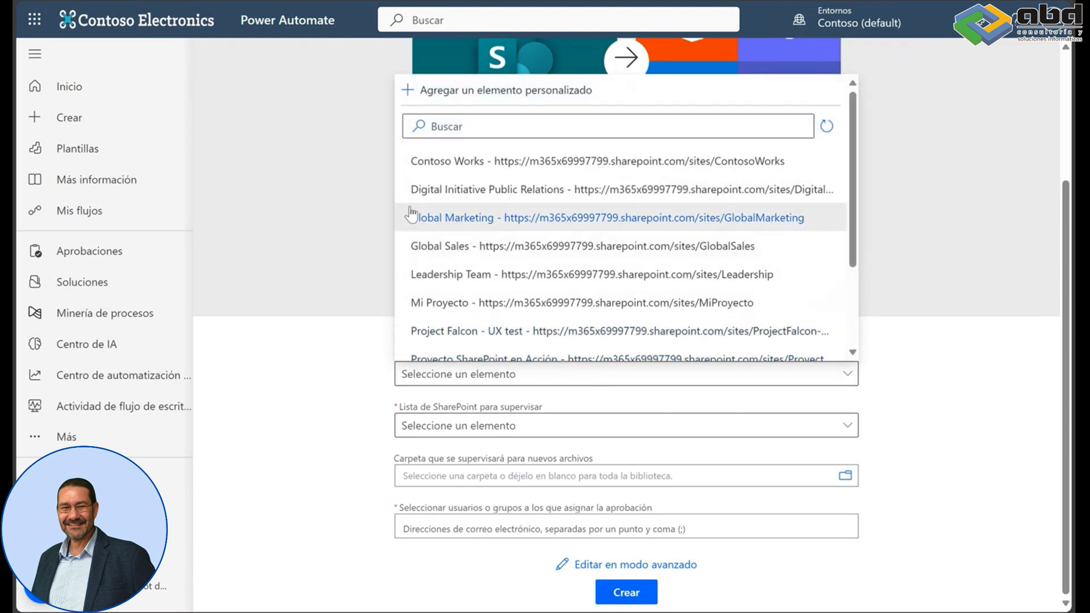
left_click(380, 187)
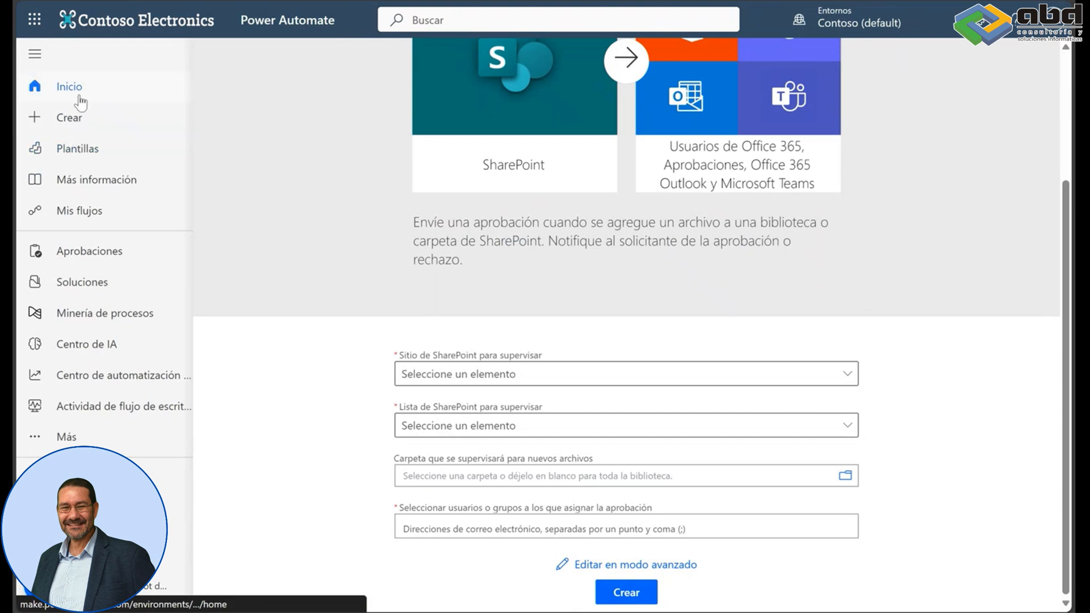
Open the existing flow "Solicitar la aprobación (todo el mundo debe aprobar) de un elemento seleccionado" for editing and look through its complete sequence of actions
left_click(87, 211)
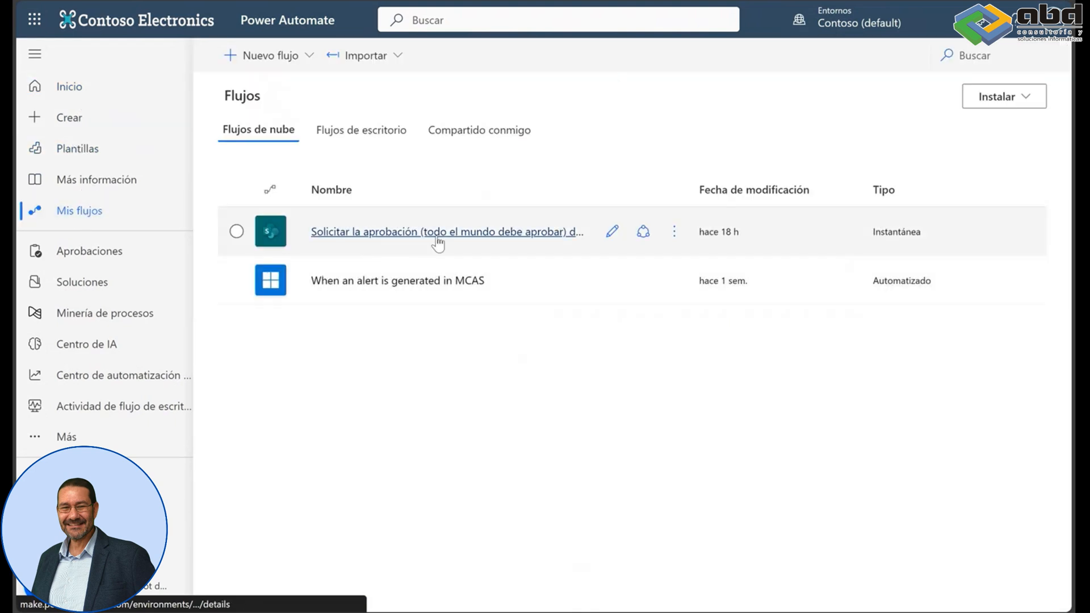
left_click(444, 233)
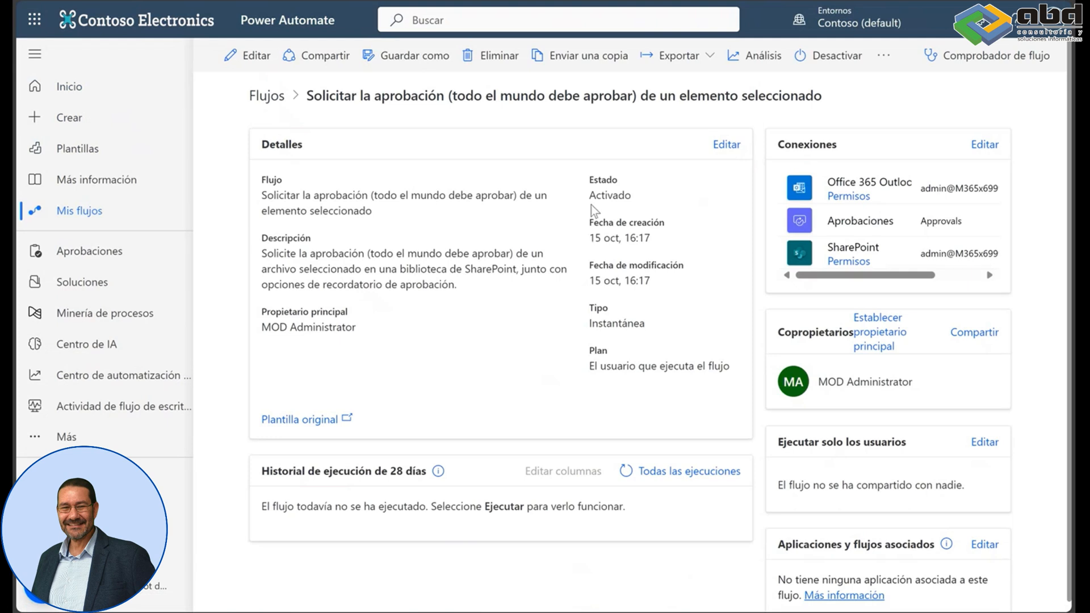
left_click(257, 55)
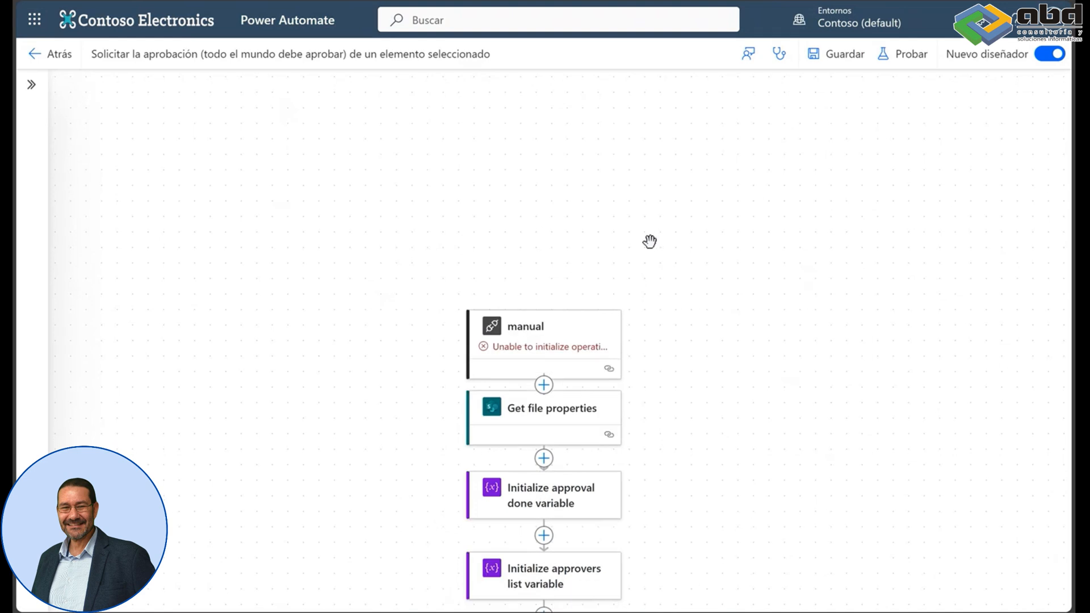
scroll(640, 254, "down", 6)
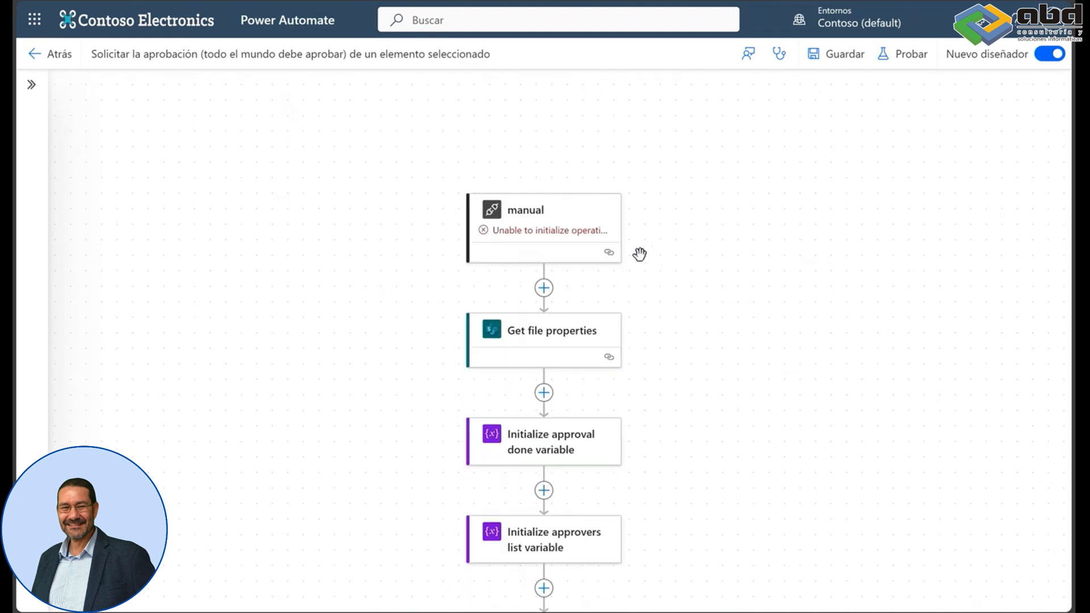
scroll(639, 254, "down", 9)
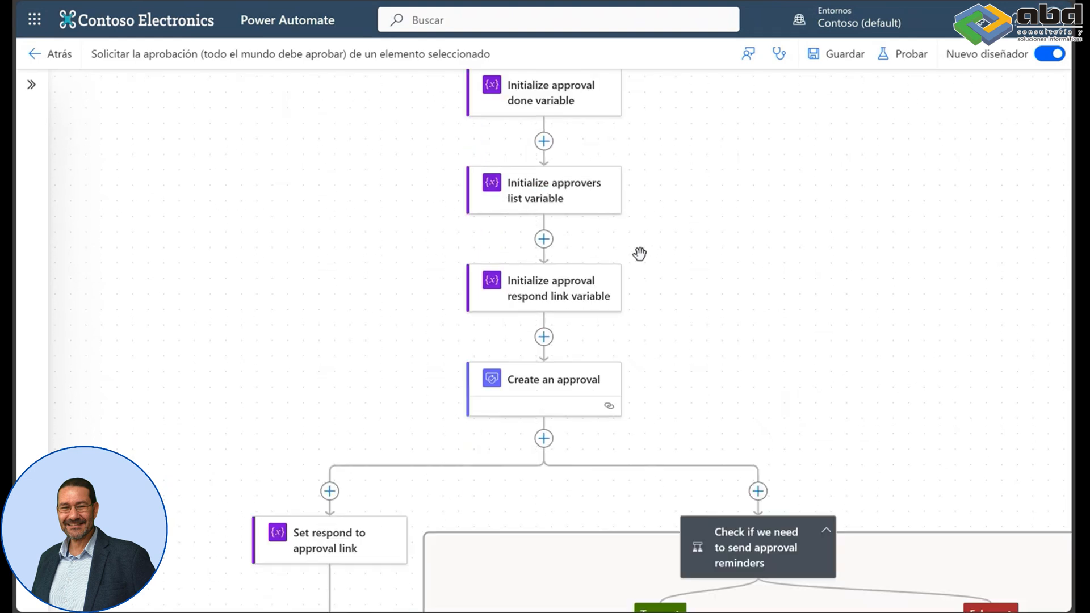
scroll(639, 254, "down", 14)
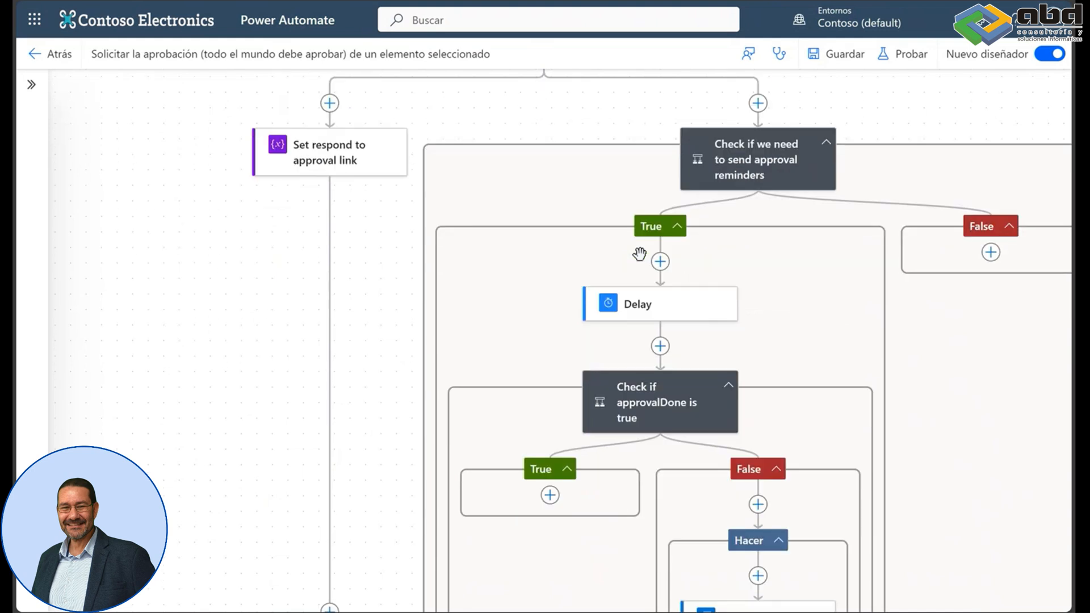
scroll(639, 255, "down", 19)
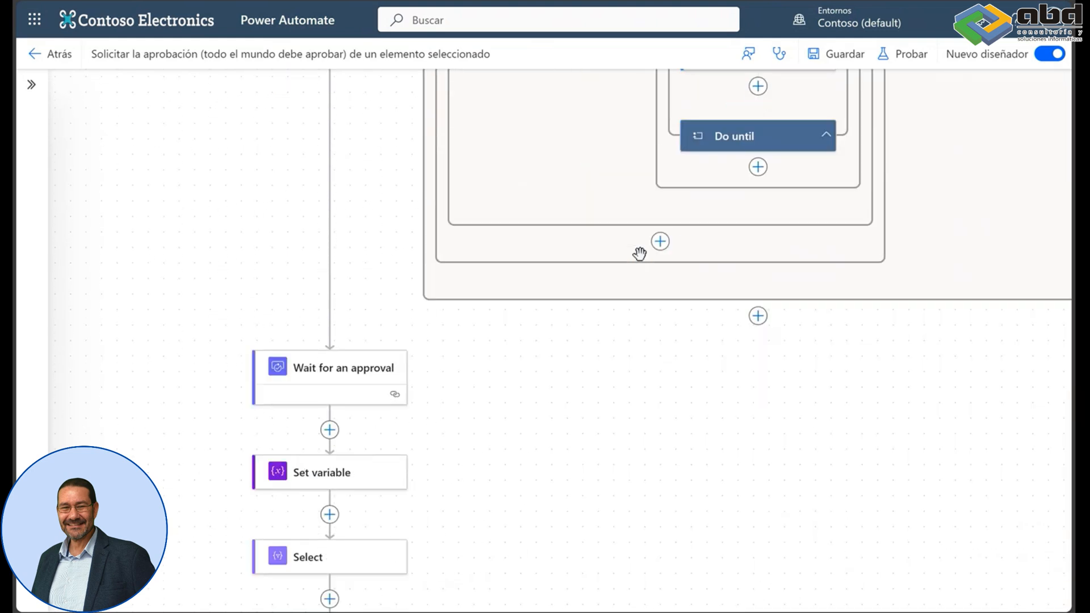
scroll(640, 254, "down", 4)
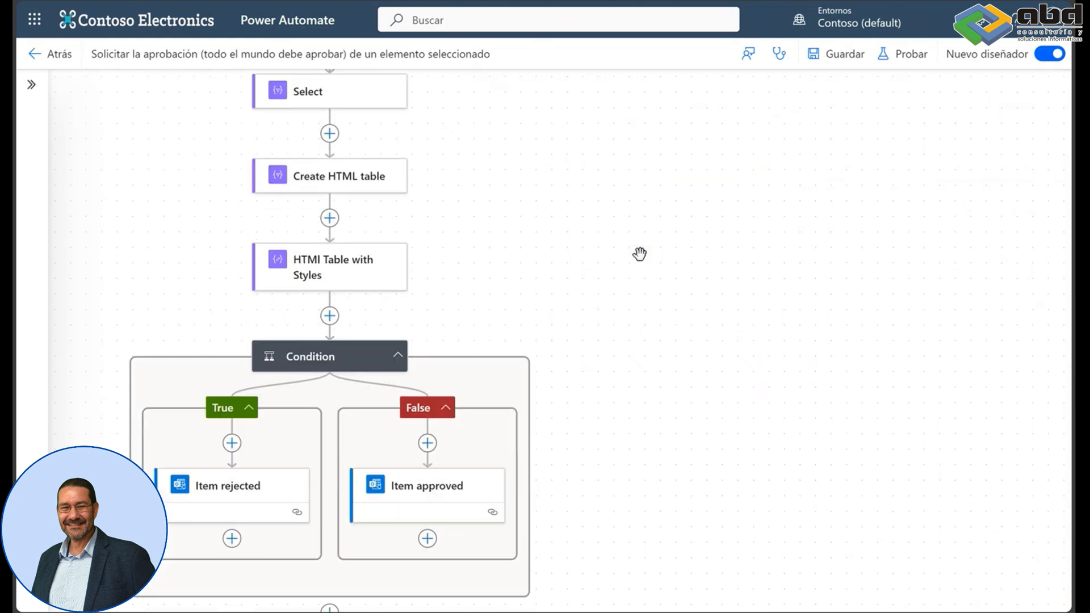
scroll(641, 255, "down", 3)
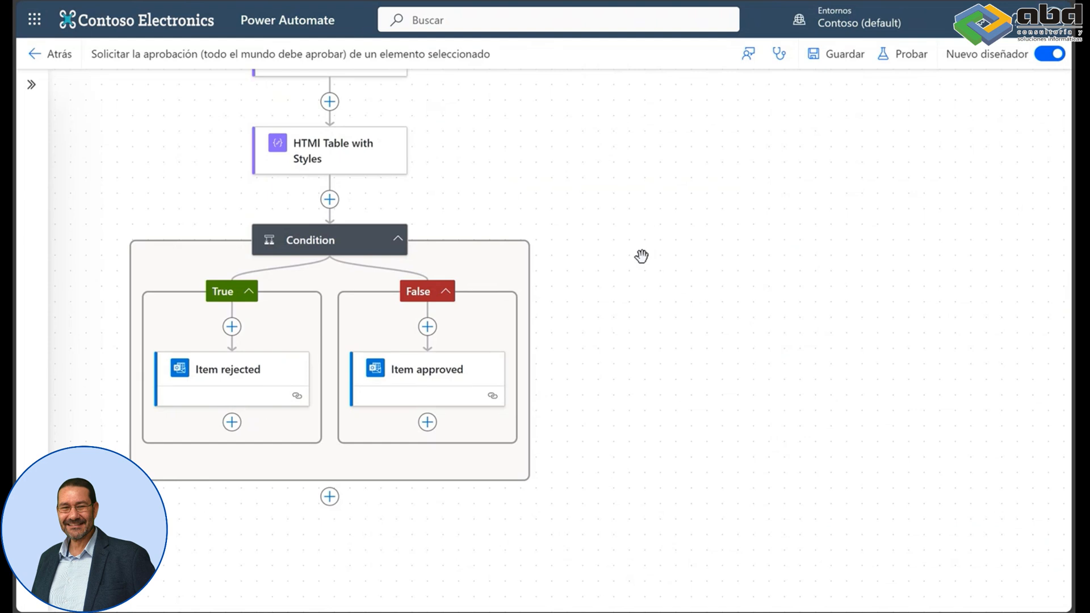
Examine the approval flow again from its manual trigger through the approval creation, the reminder conditions and the repeated reminder e-mail loop
scroll(641, 256, "up", 20)
scroll(641, 256, "up", 20)
scroll(641, 256, "up", 5)
scroll(641, 256, "down", 20)
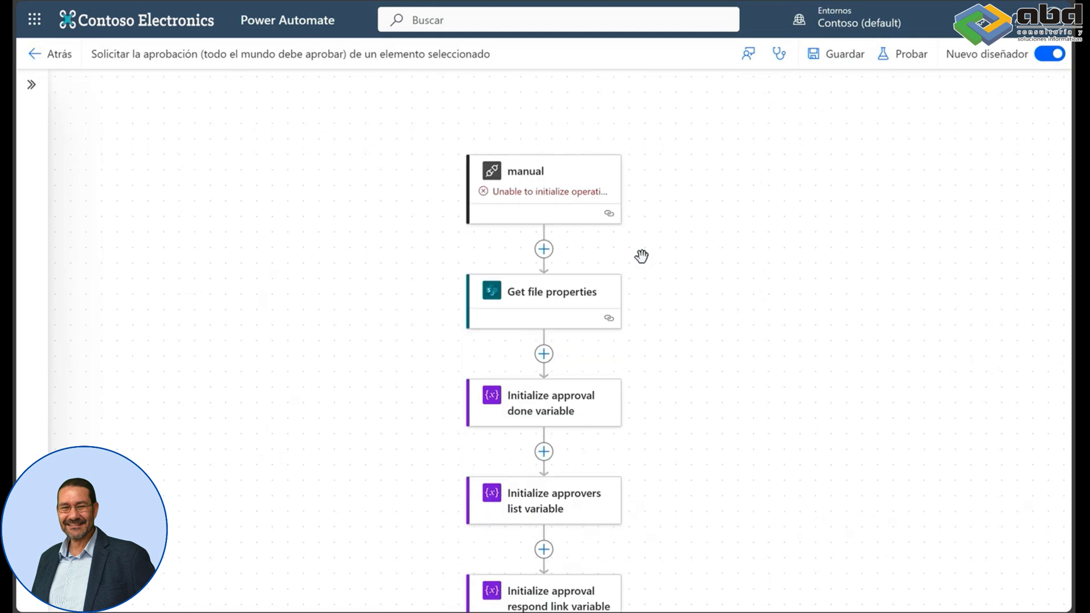
scroll(641, 256, "down", 3)
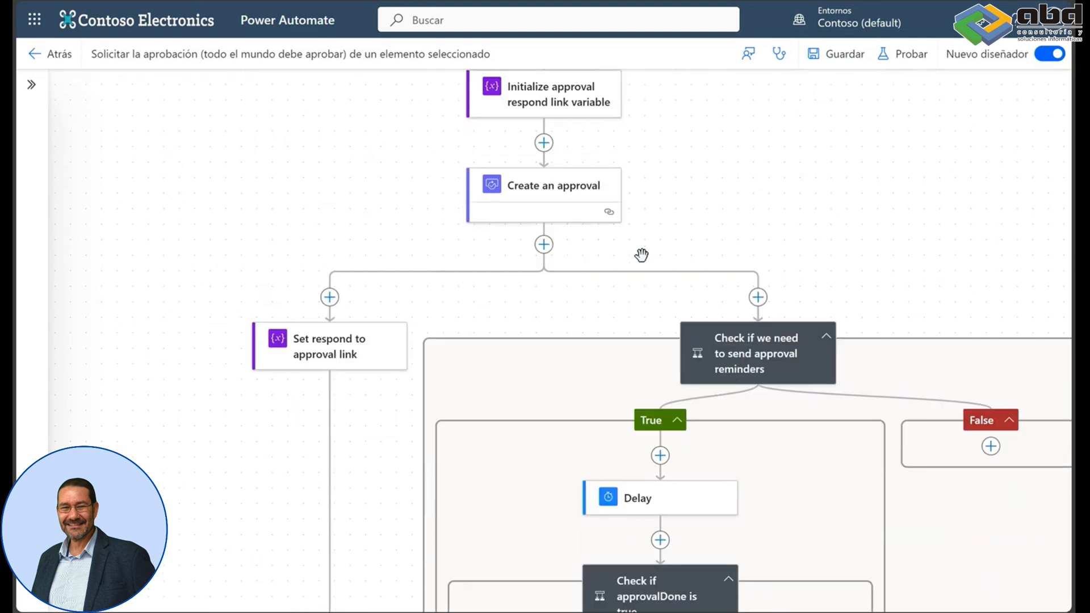
scroll(641, 256, "down", 2)
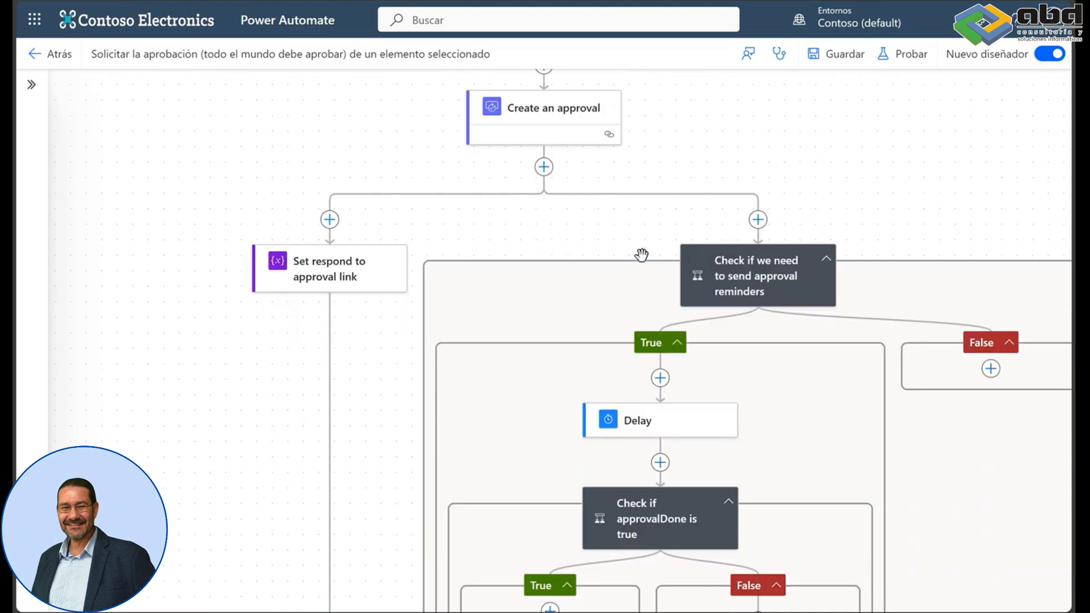
scroll(641, 256, "down", 2)
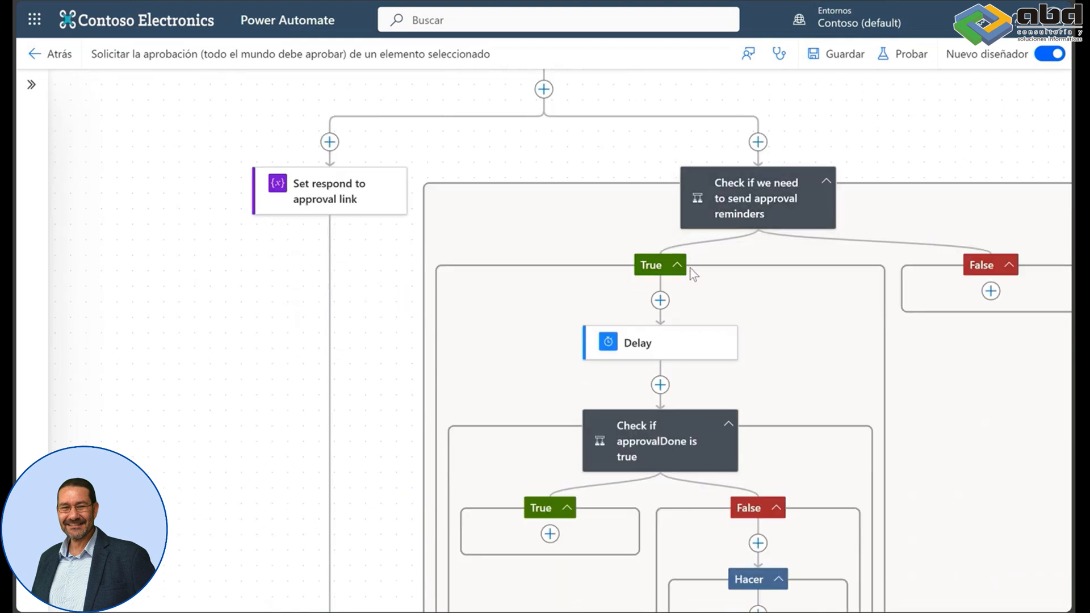
scroll(687, 268, "down", 3)
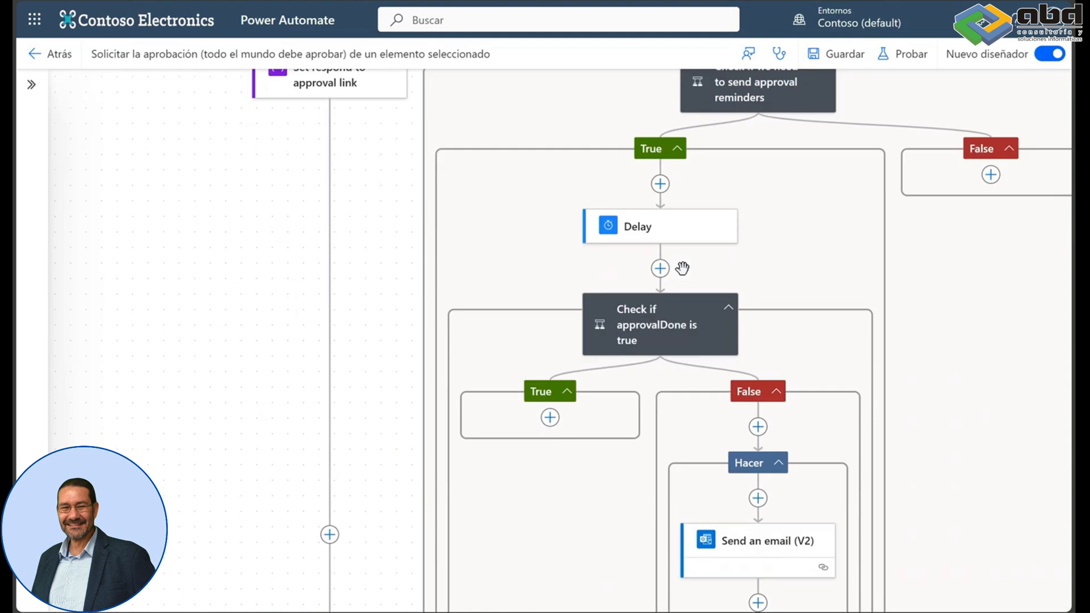
left_click_drag(557, 390, 562, 314)
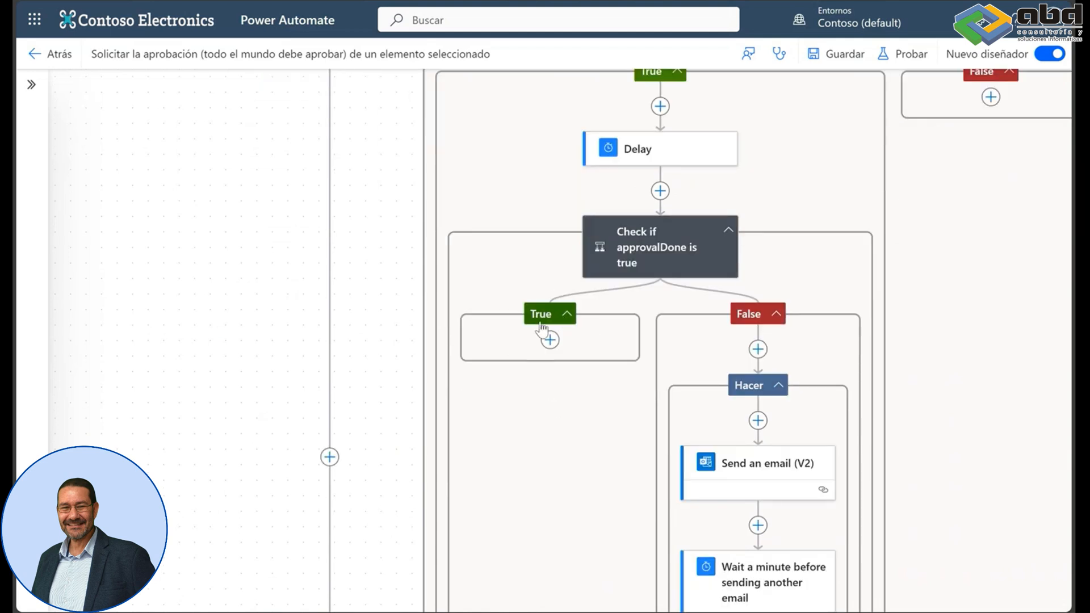
scroll(746, 275, "down", 4)
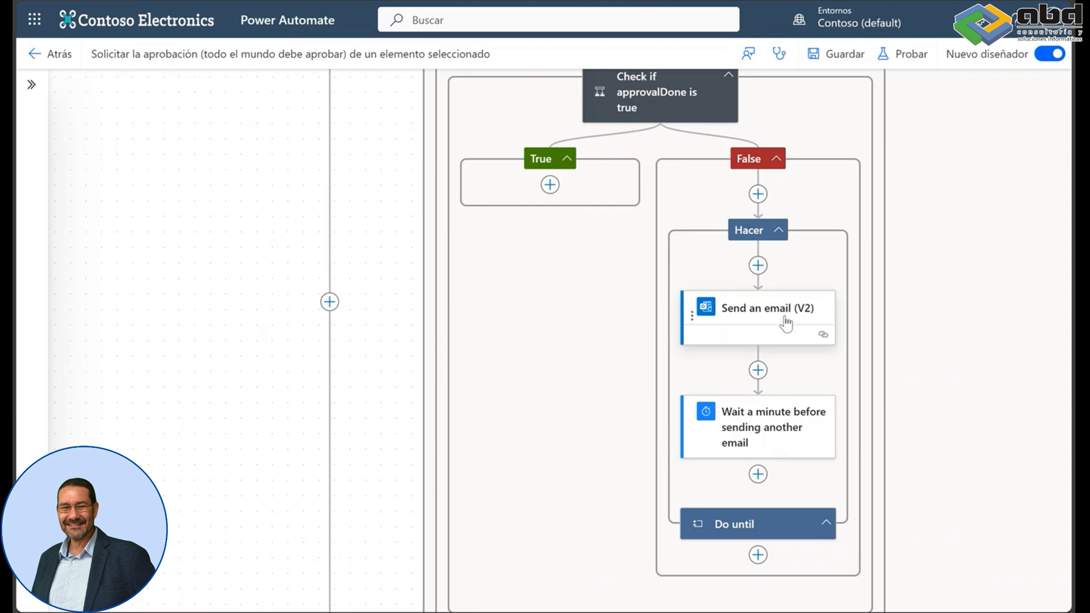
scroll(761, 313, "down", 3)
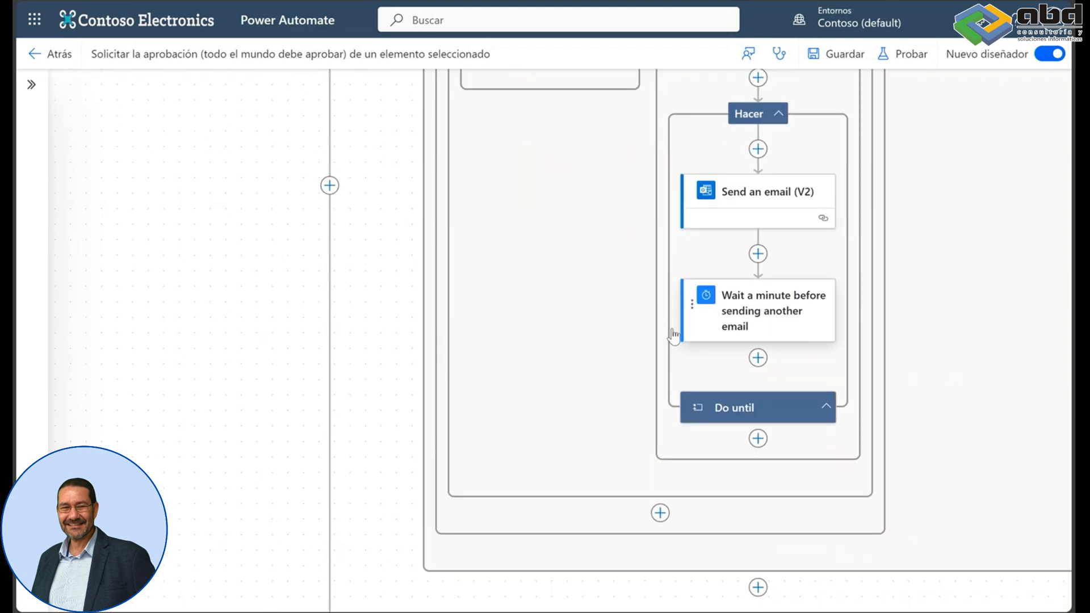
scroll(780, 295, "down", 5)
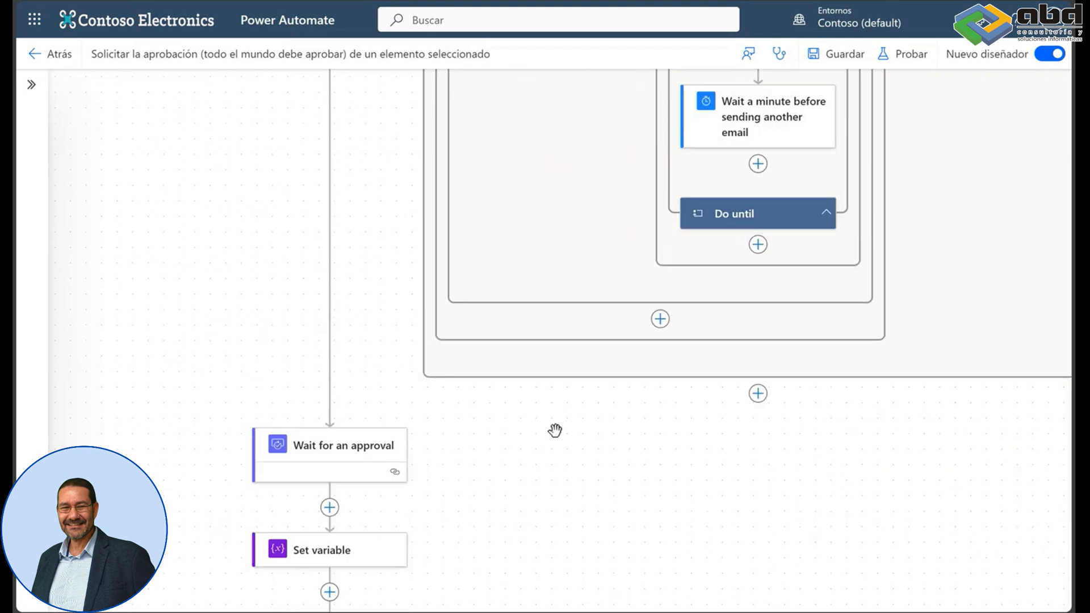
Inspect the parameters of the Delay action in the reminder branch and close its details
scroll(812, 226, "up", 14)
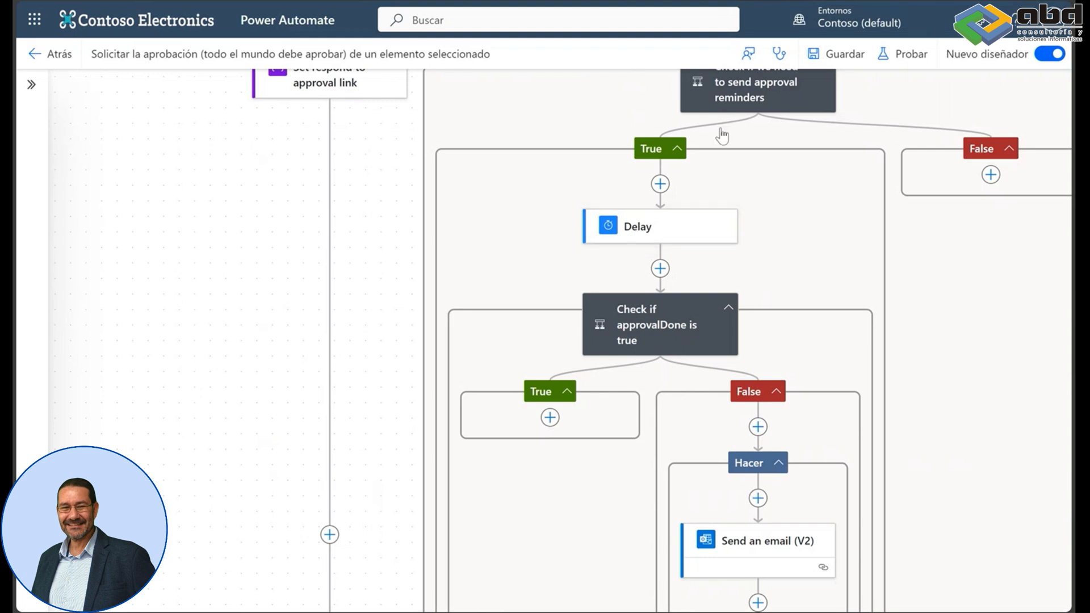
left_click(652, 228)
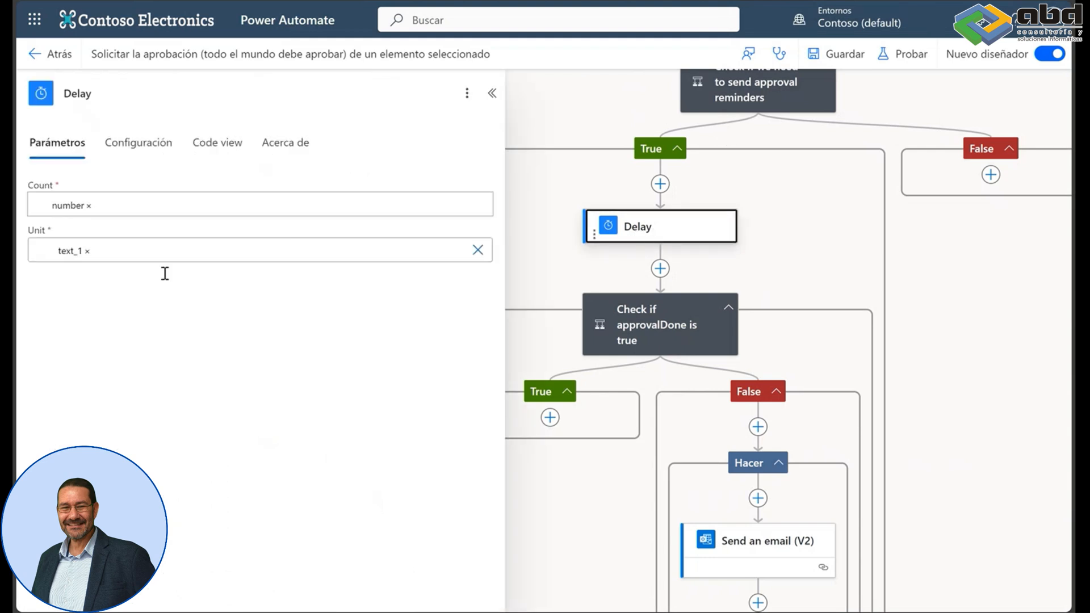
left_click(492, 95)
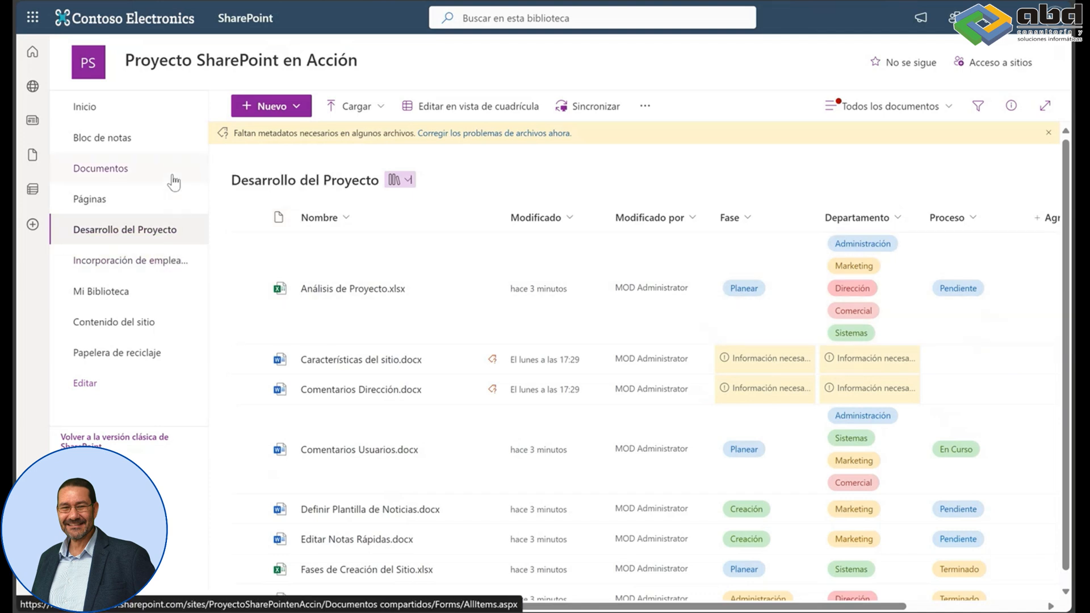
From the site's home page, start creating a new list, browse the creation options and Microsoft templates, and close the dialog without creating anything
left_click(190, 62)
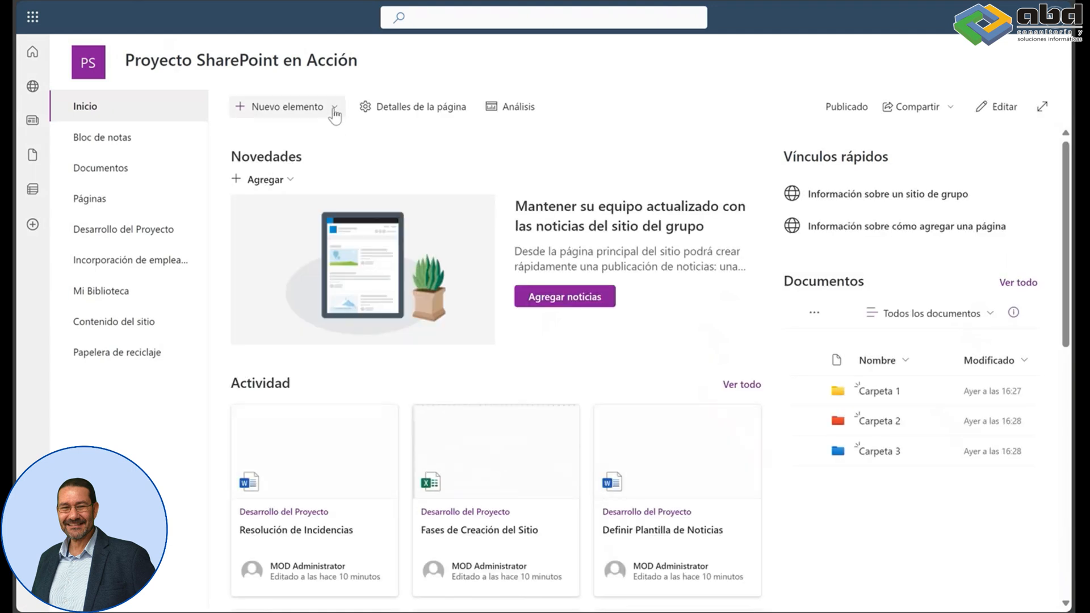
left_click(335, 110)
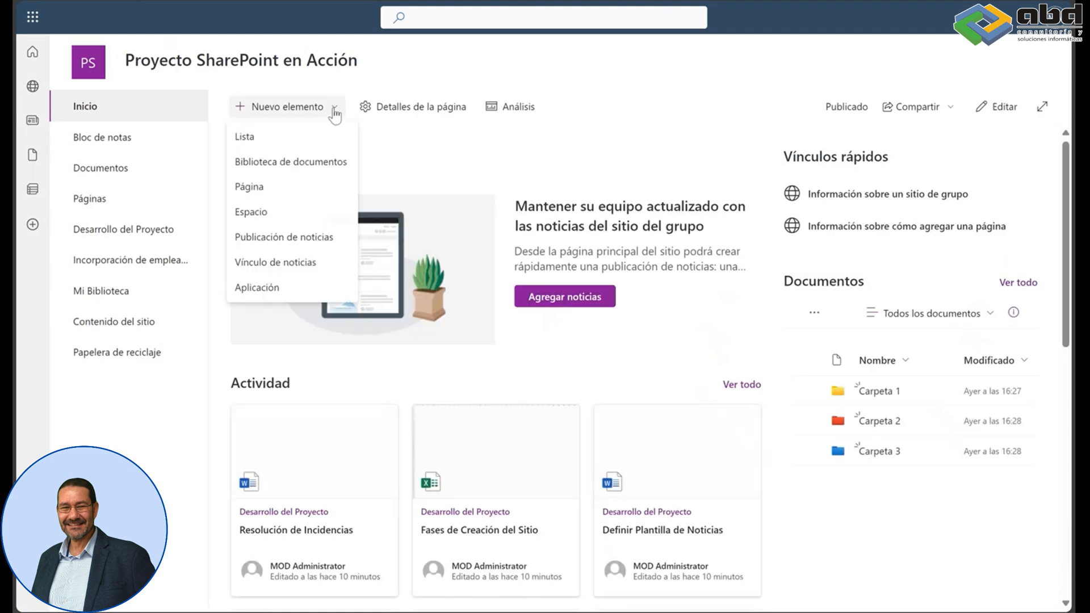
left_click(249, 136)
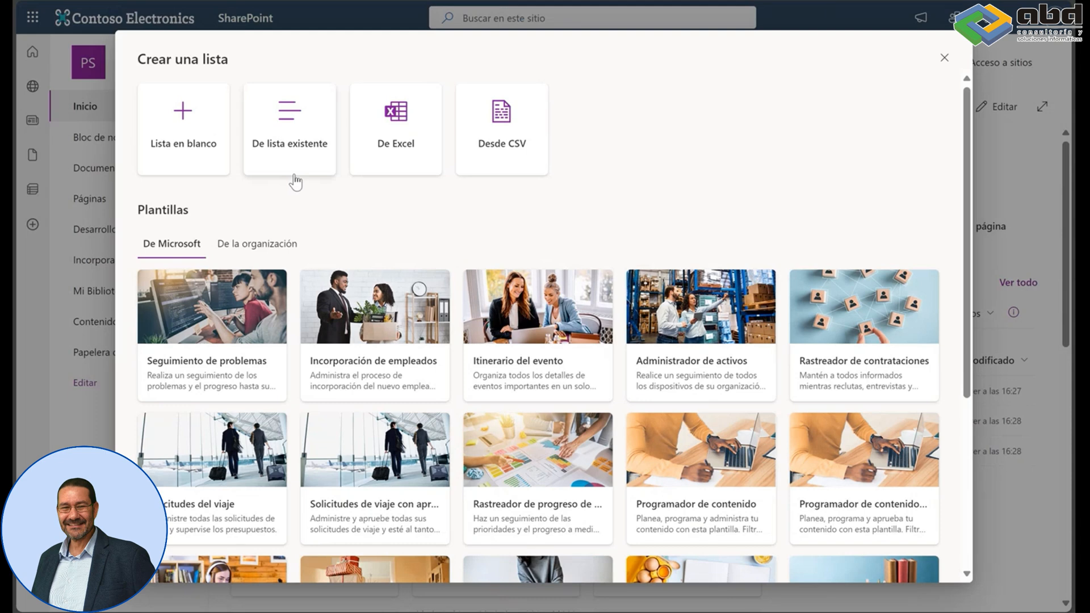
scroll(494, 236, "down", 1)
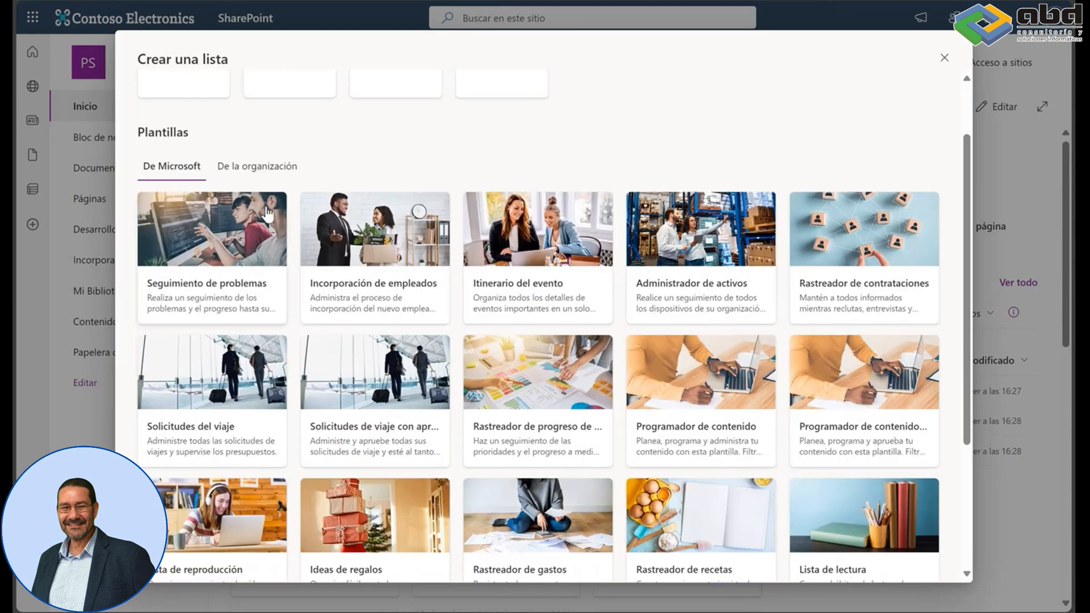
scroll(574, 258, "down", 3)
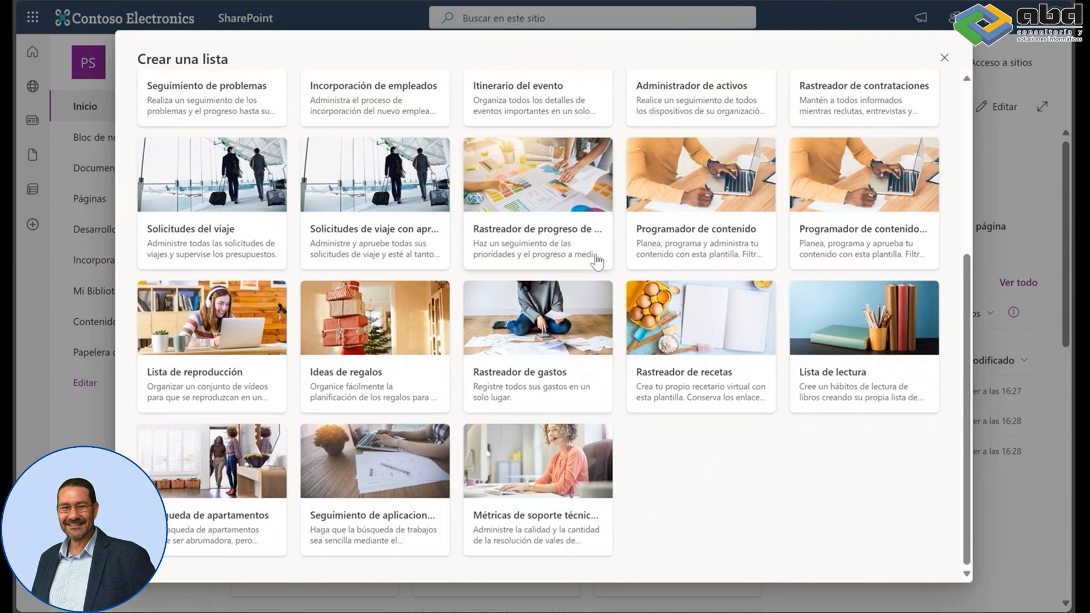
scroll(491, 282, "up", 4)
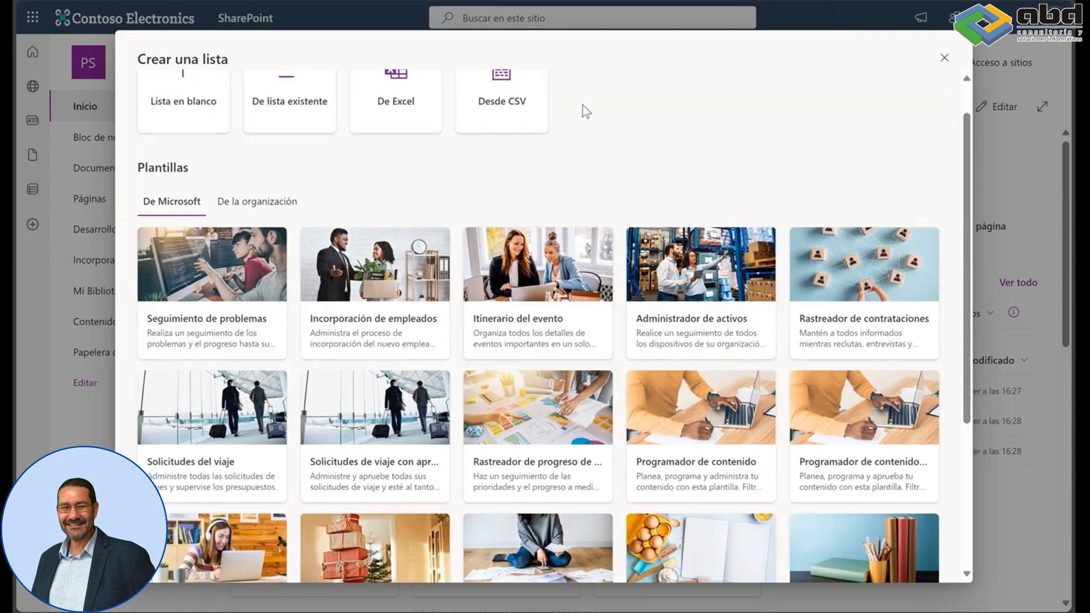
left_click(944, 57)
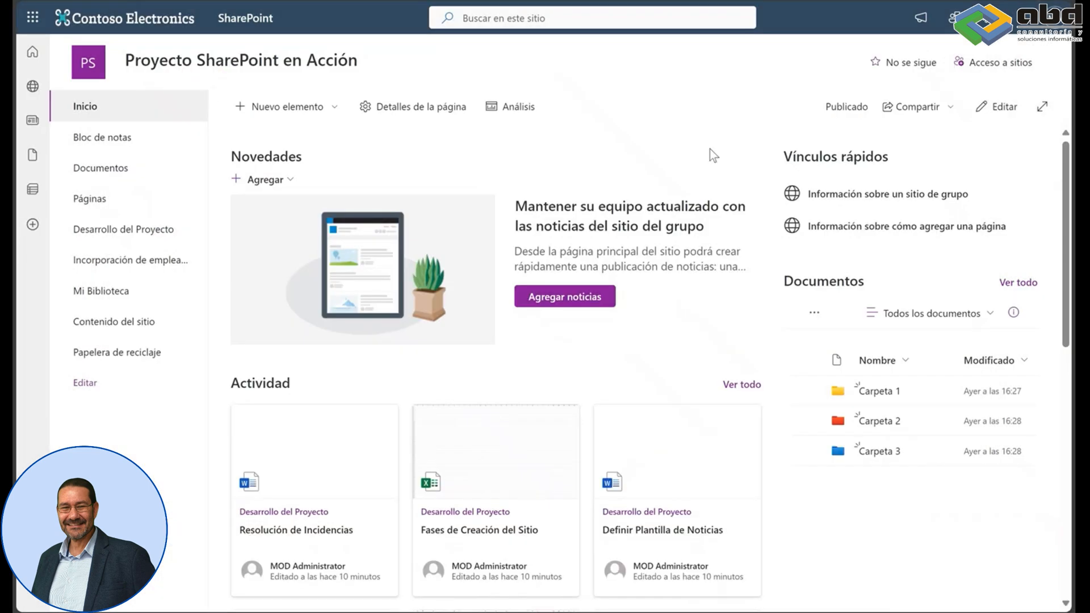
Open the Incorporación de empleados list, switch it to grid editing and review the actions available for its first item
left_click(143, 265)
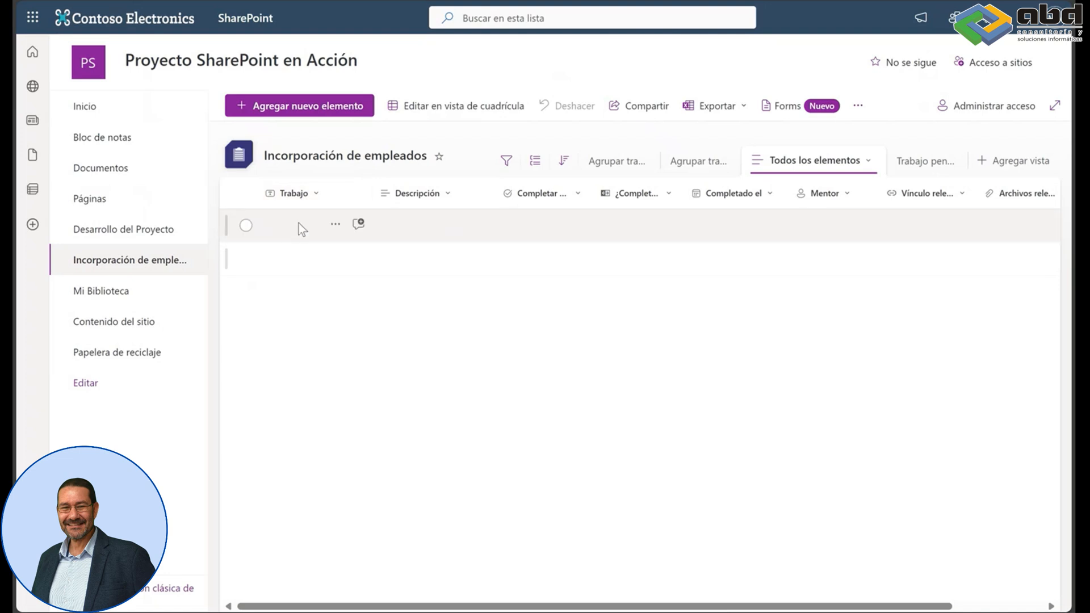
left_click(448, 106)
left_click(380, 265)
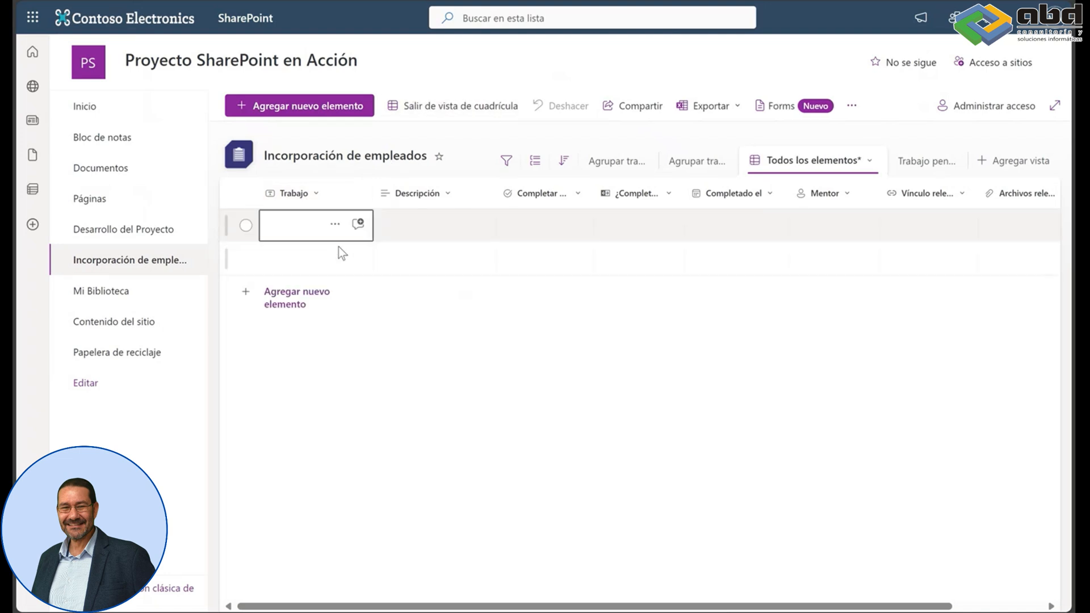
left_click(335, 225)
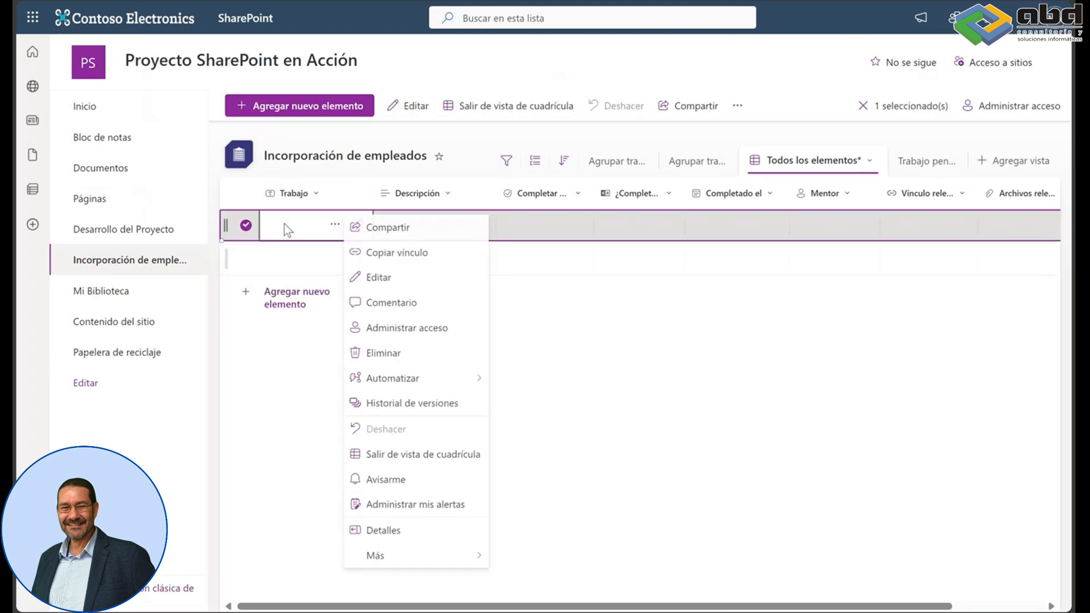
left_click(286, 227)
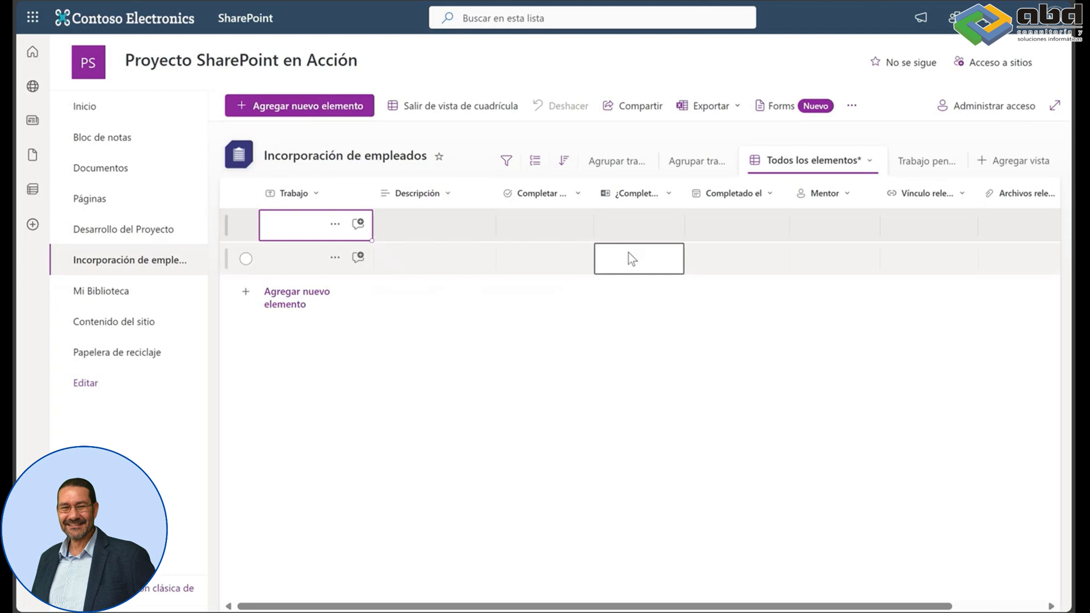
Review the list's export options and leave the grid view
left_click(853, 108)
left_click(719, 106)
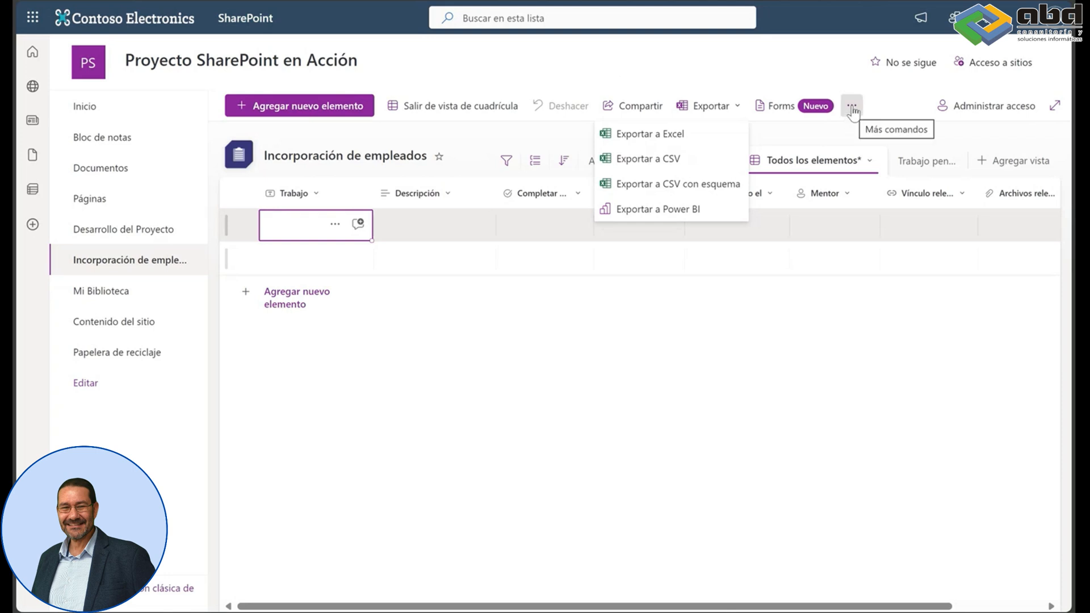
left_click(450, 106)
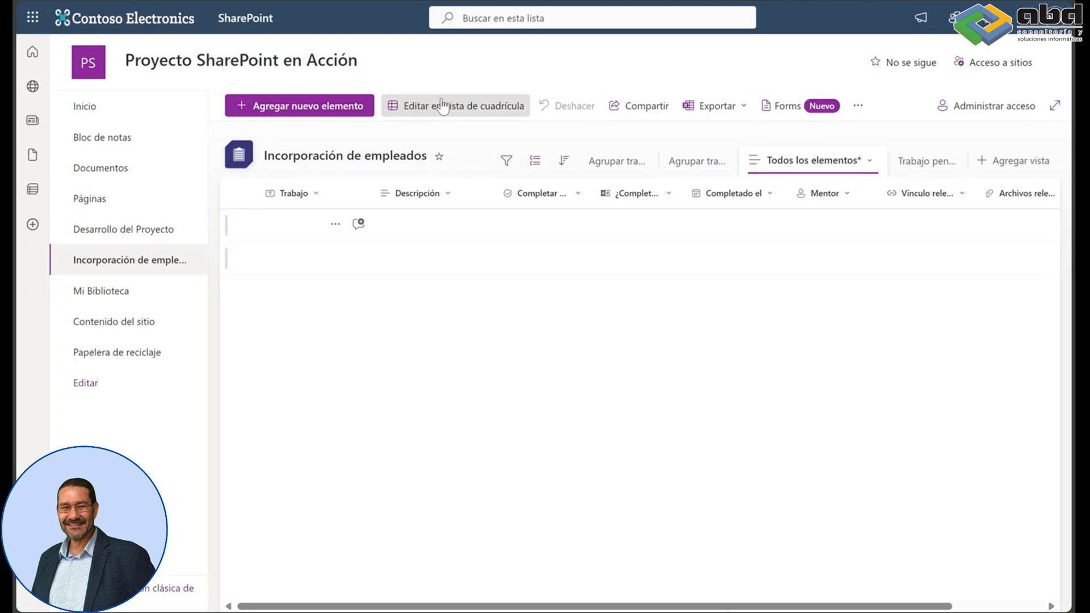
Create a Power Apps application from the Incorporación de empleados list and skip the Power Apps Studio welcome dialog
left_click(857, 106)
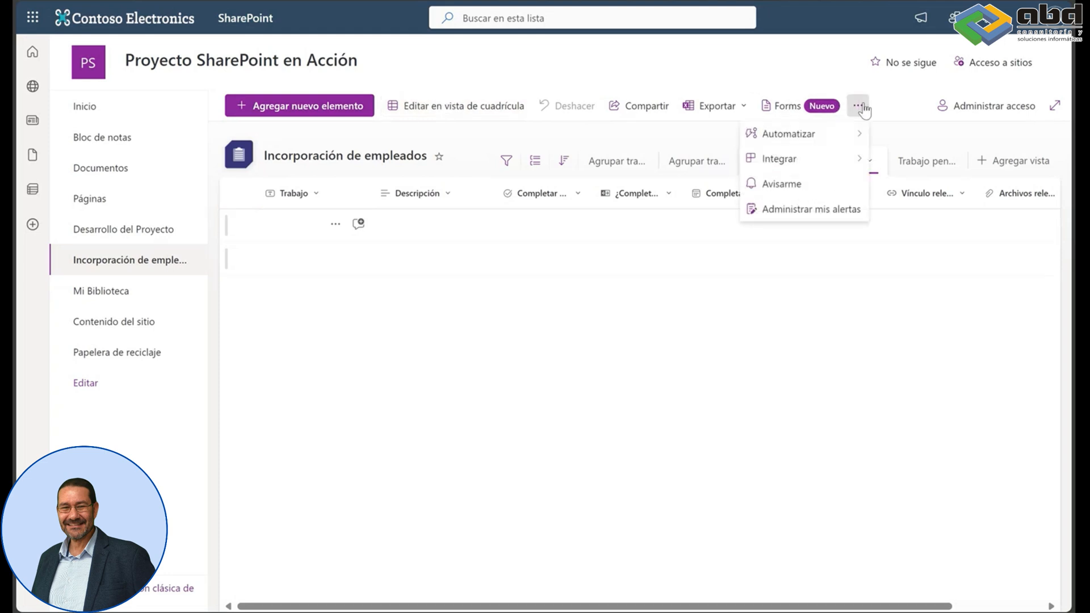
mouse_move(815, 156)
mouse_move(917, 163)
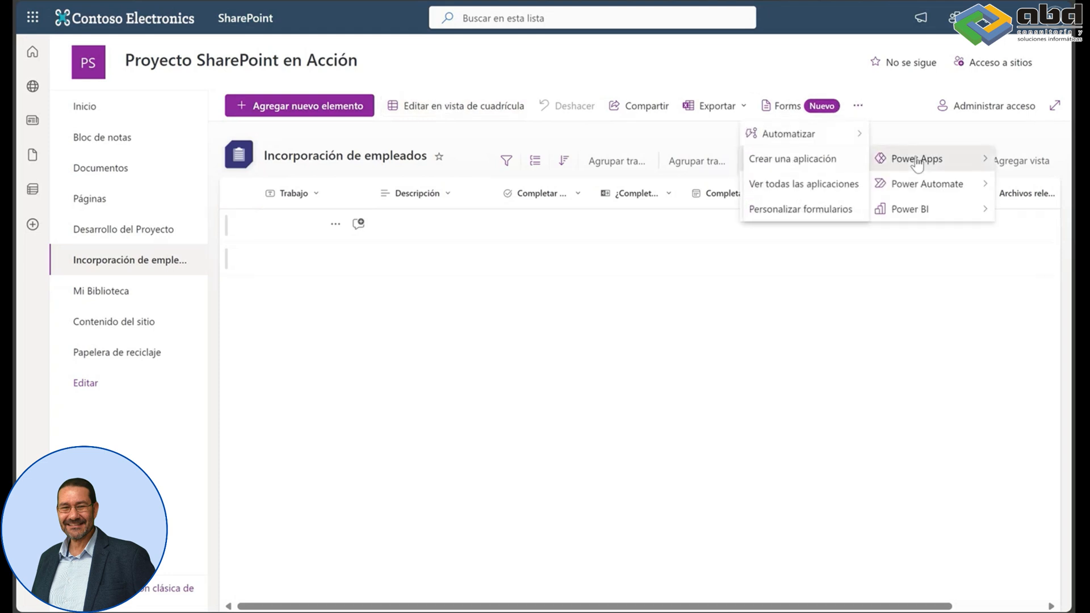
left_click(799, 160)
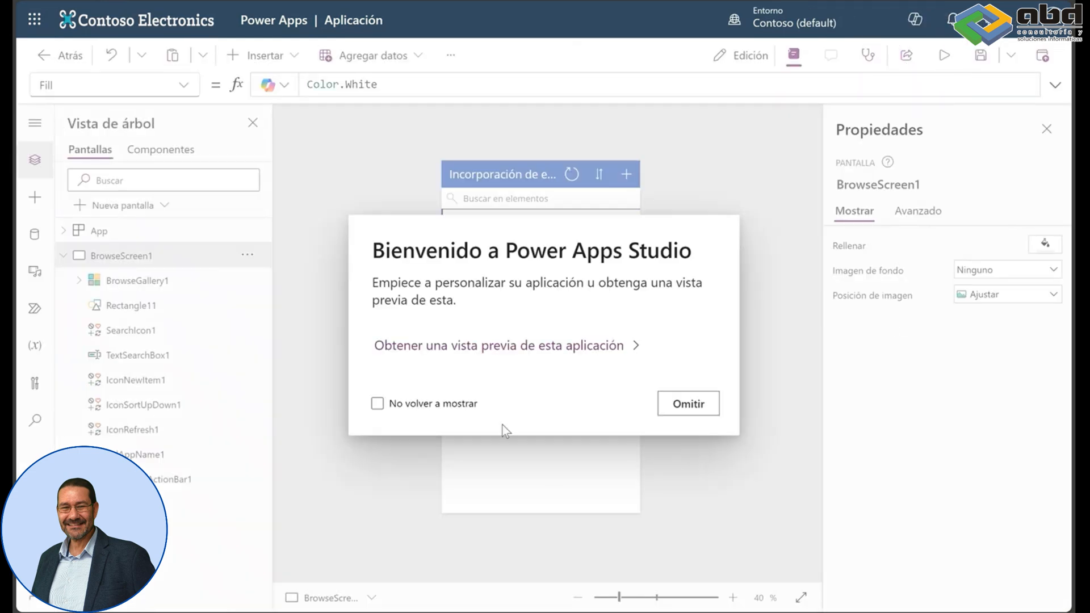
left_click(470, 404)
left_click(686, 404)
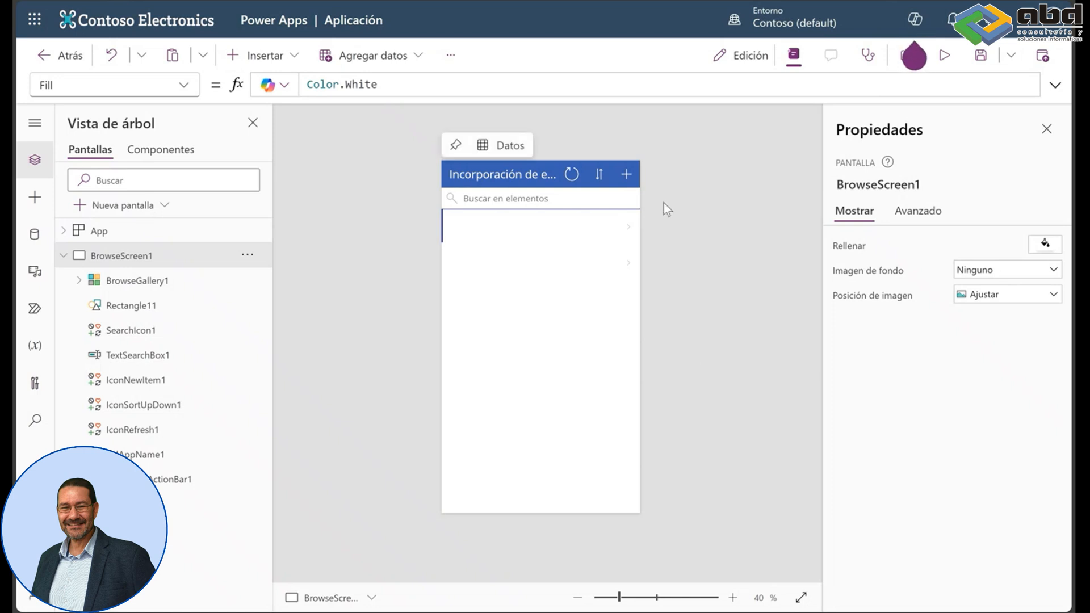
Preview the app, dismiss the Copilot notice, open the new-item form and look through all its fields
left_click(944, 57)
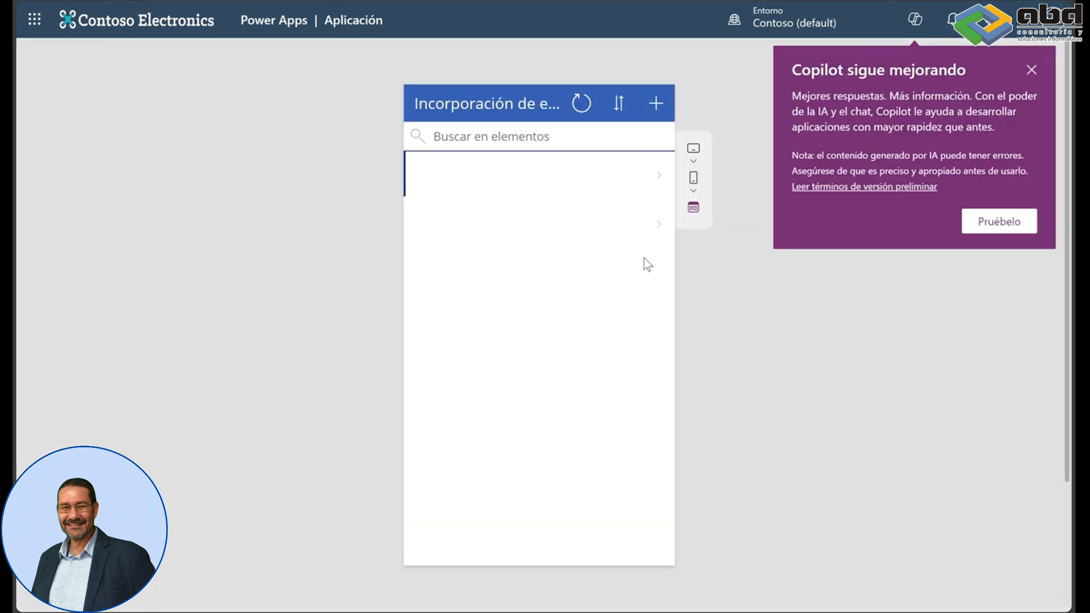
left_click(1032, 70)
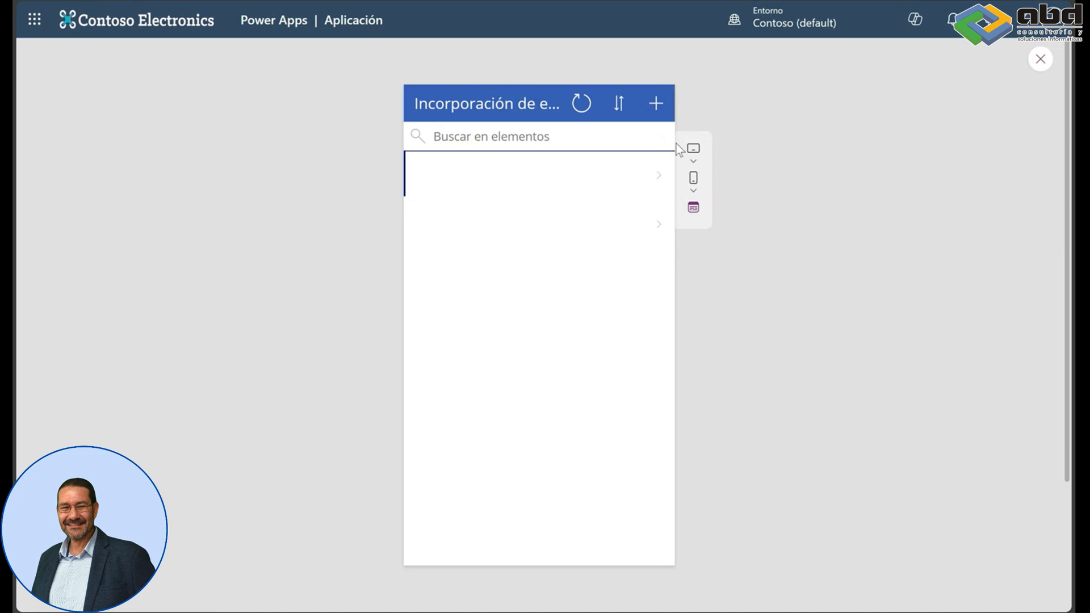
left_click(656, 103)
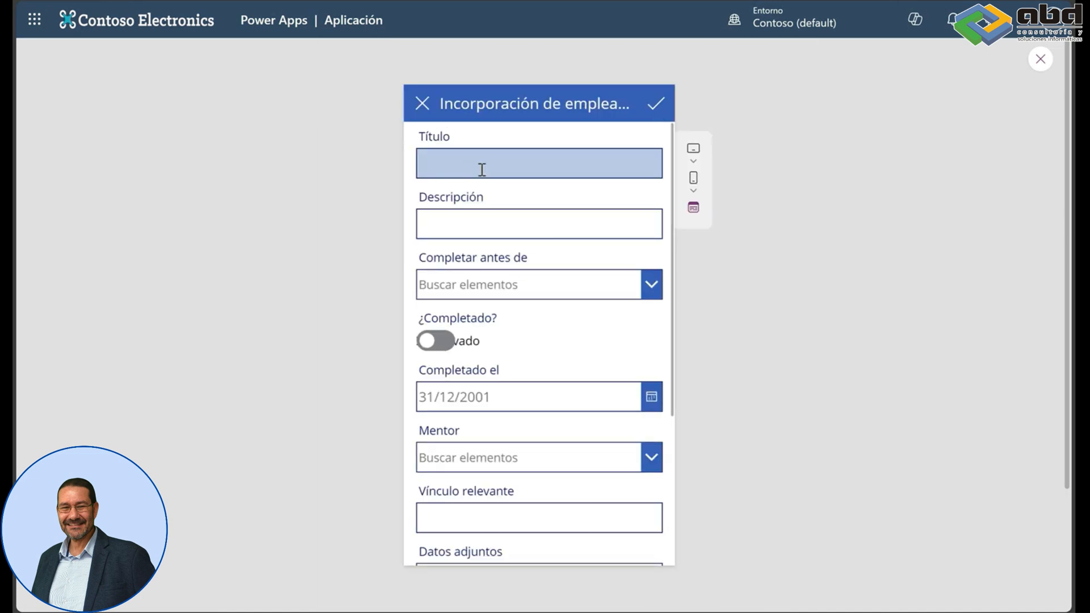
scroll(547, 271, "down", 4)
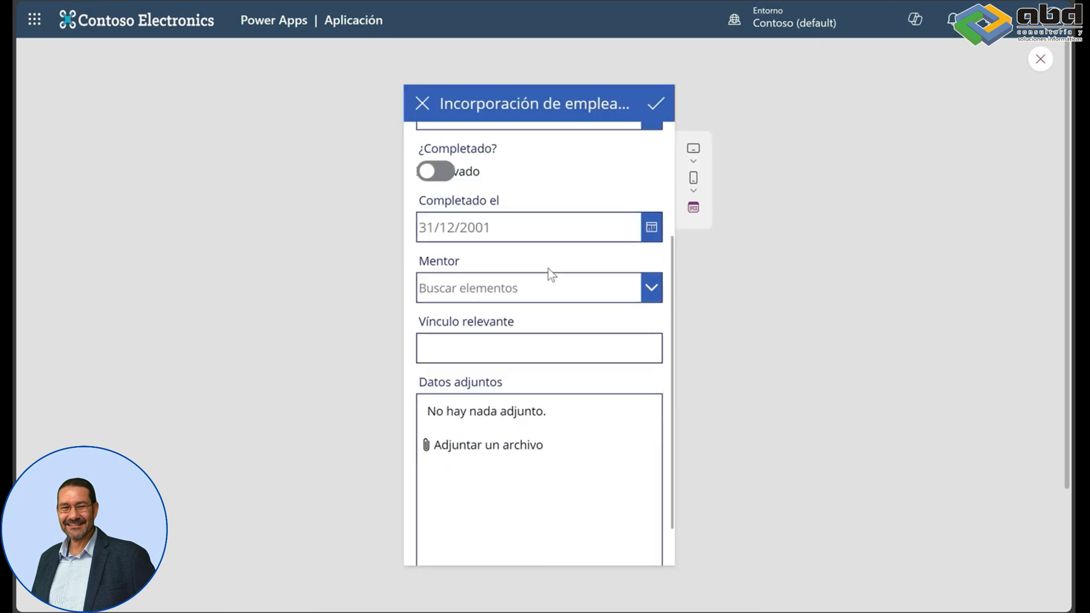
scroll(549, 272, "up", 4)
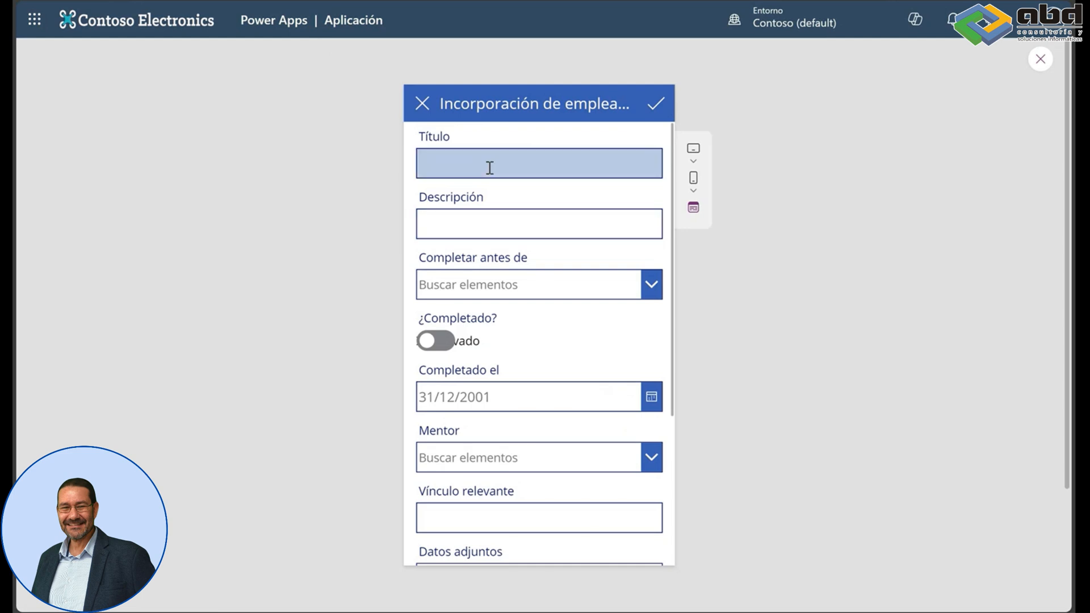
Try the form's Descripción, Completar antes de, ¿Completado? and Completado el fields without entering any data
left_click(508, 225)
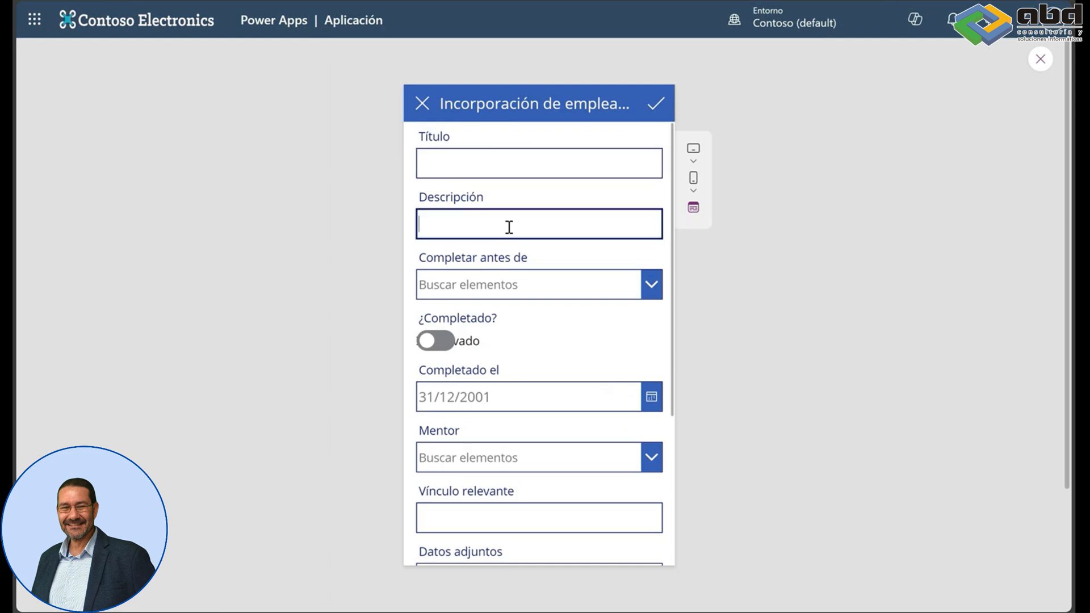
left_click(635, 284)
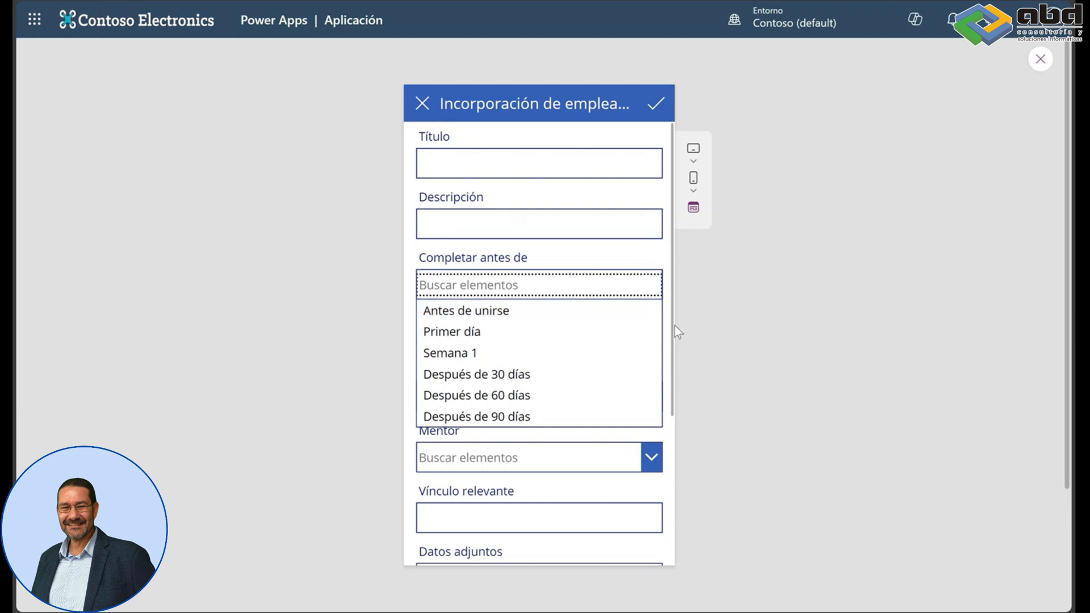
left_click(699, 301)
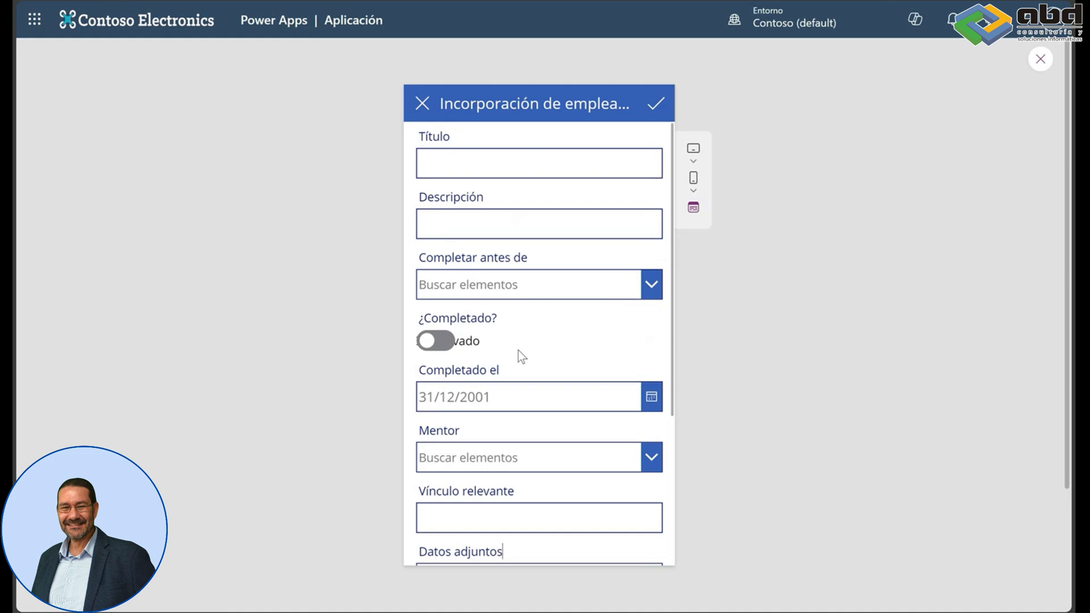
left_click(451, 342)
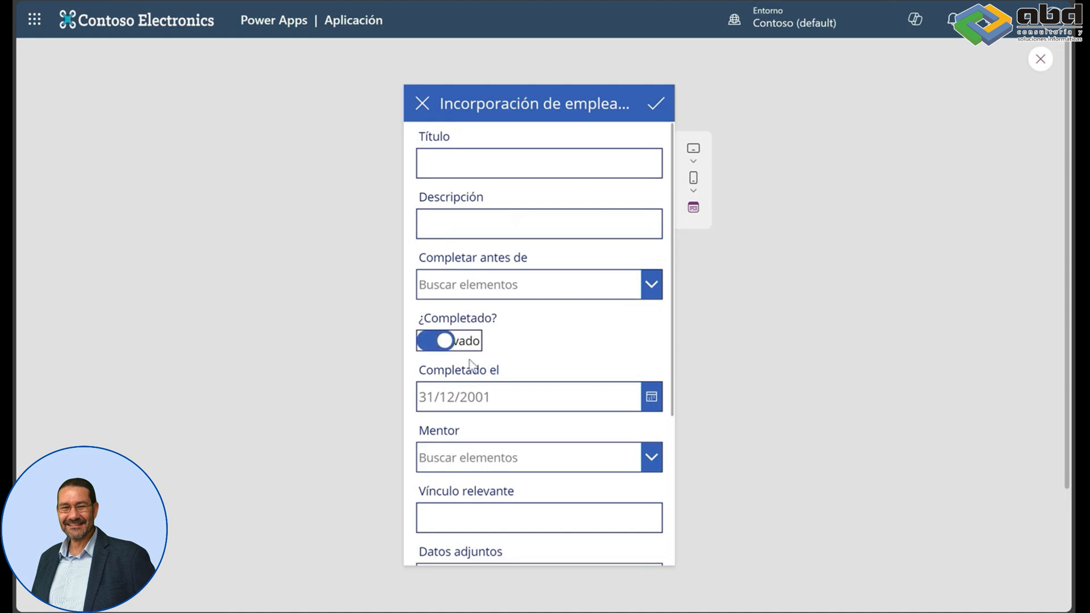
left_click(446, 341)
left_click(651, 397)
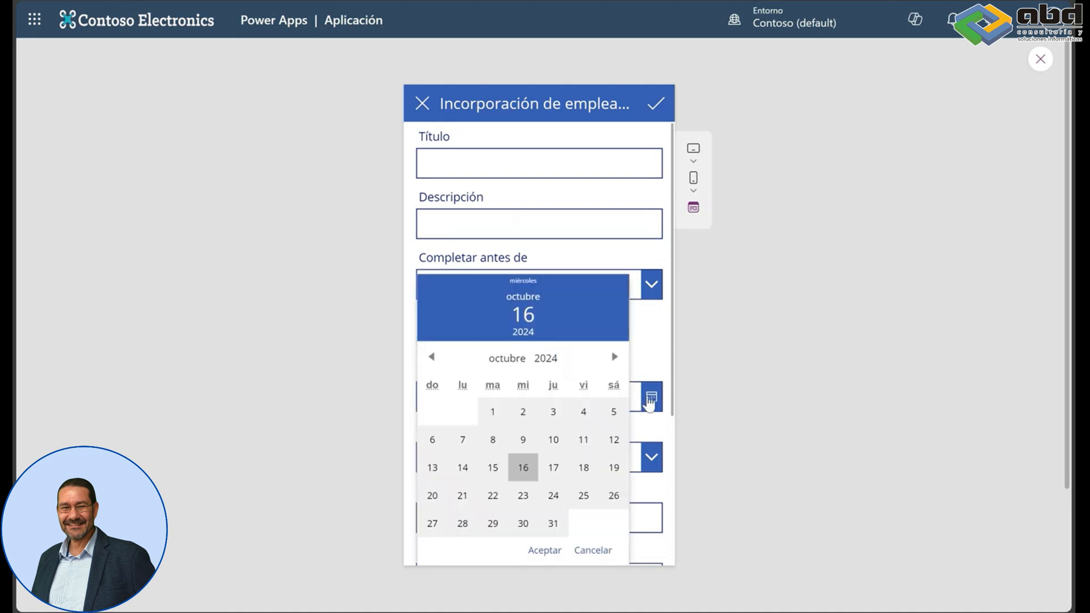
left_click(639, 346)
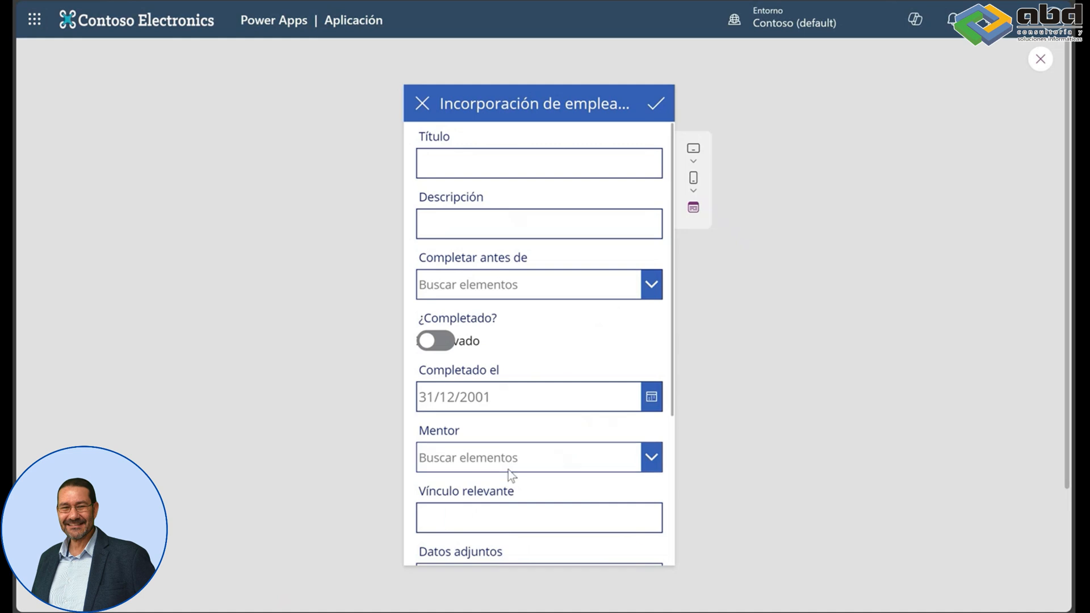
Examine the people offered in the Mentor field and the remaining fields of the form, leaving Mentor empty
left_click(651, 457)
scroll(548, 502, "down", 2)
scroll(548, 503, "up", 2)
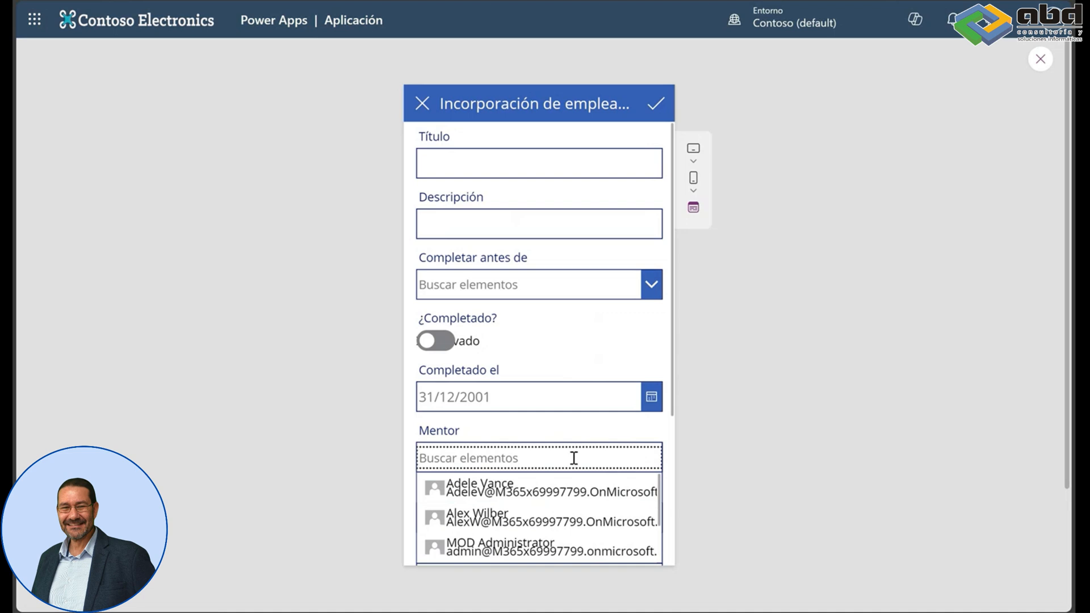
left_click(603, 431)
left_click(648, 454)
scroll(585, 498, "down", 2)
scroll(585, 498, "up", 2)
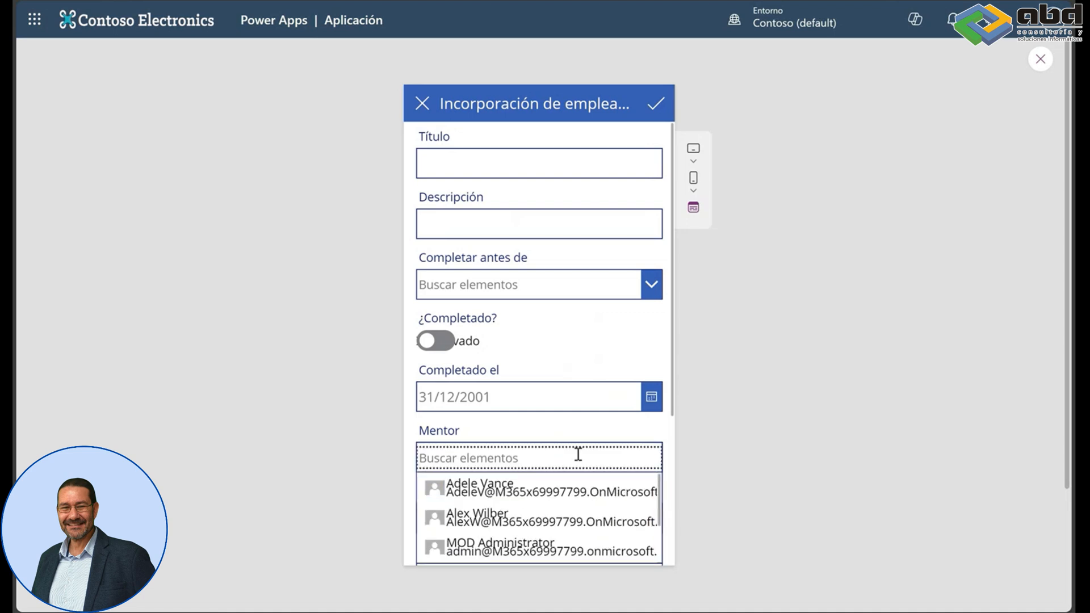
left_click(619, 427)
scroll(587, 492, "down", 2)
scroll(586, 494, "down", 2)
scroll(585, 494, "up", 4)
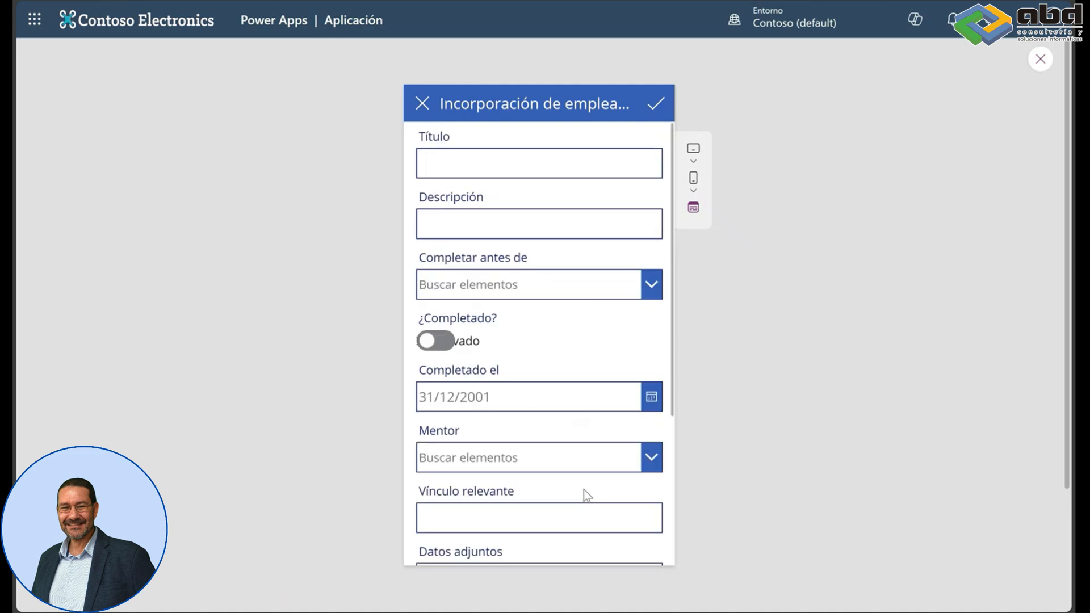
Exit the app preview, dismiss the testing tip, hide the screen's properties and inspect App and BrowseScreen1 in the app structure
left_click(1042, 59)
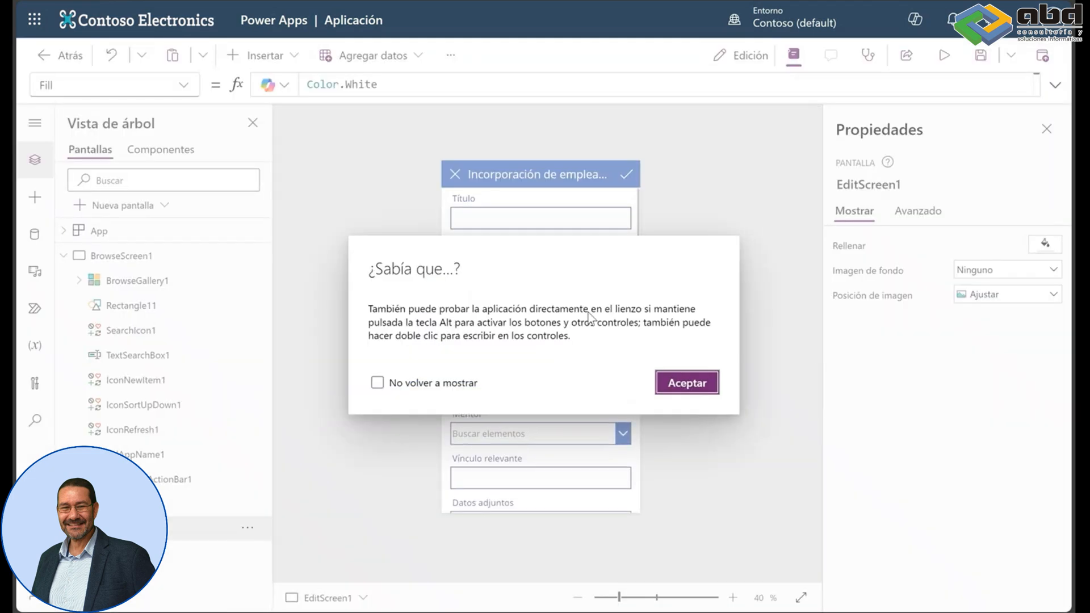
left_click(674, 382)
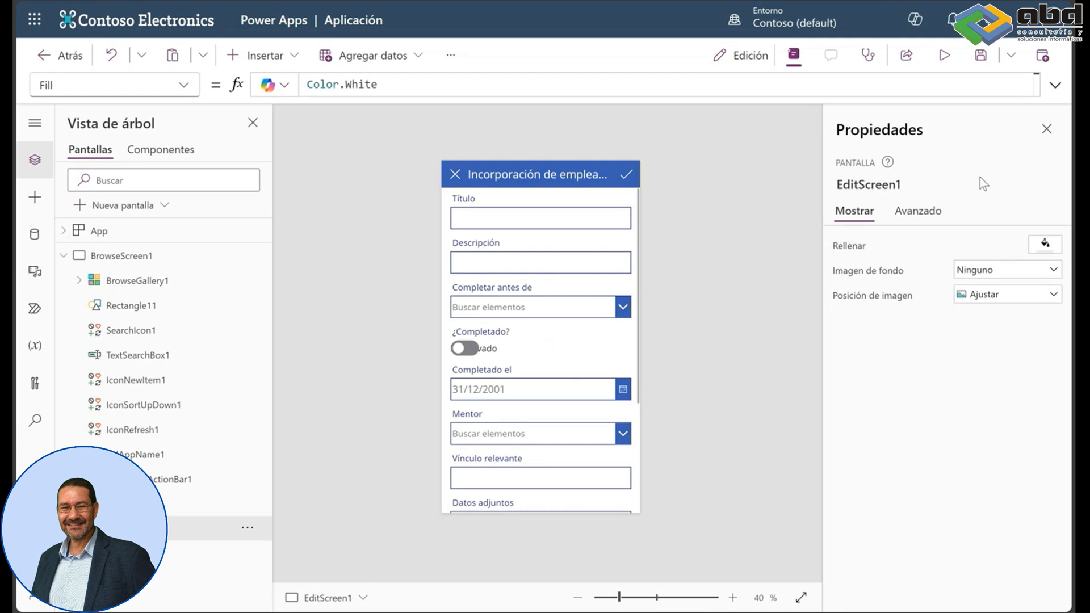
left_click(1046, 130)
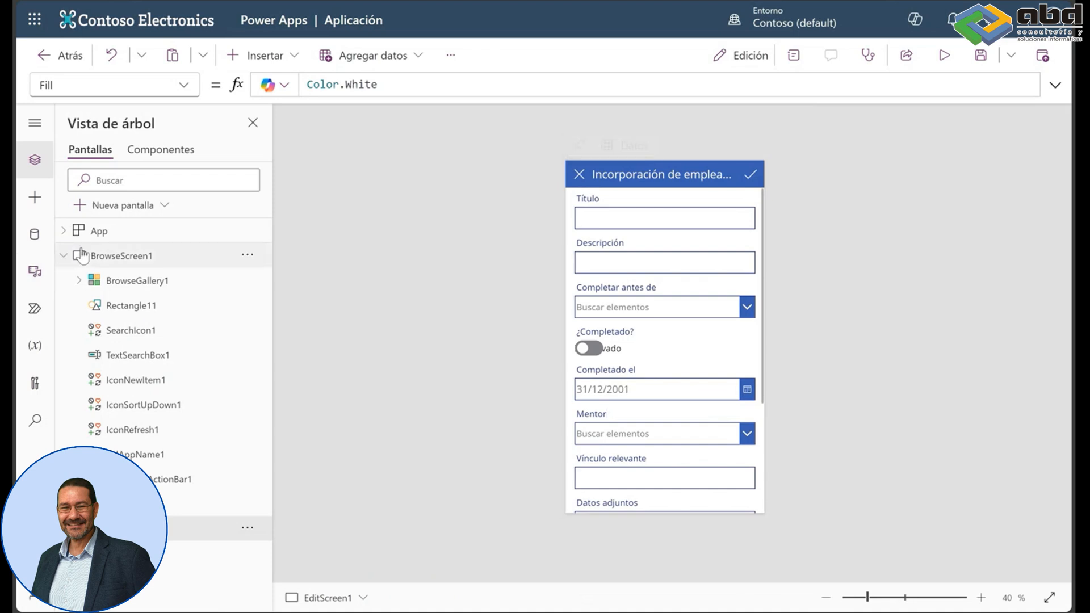
left_click(63, 232)
left_click(112, 253)
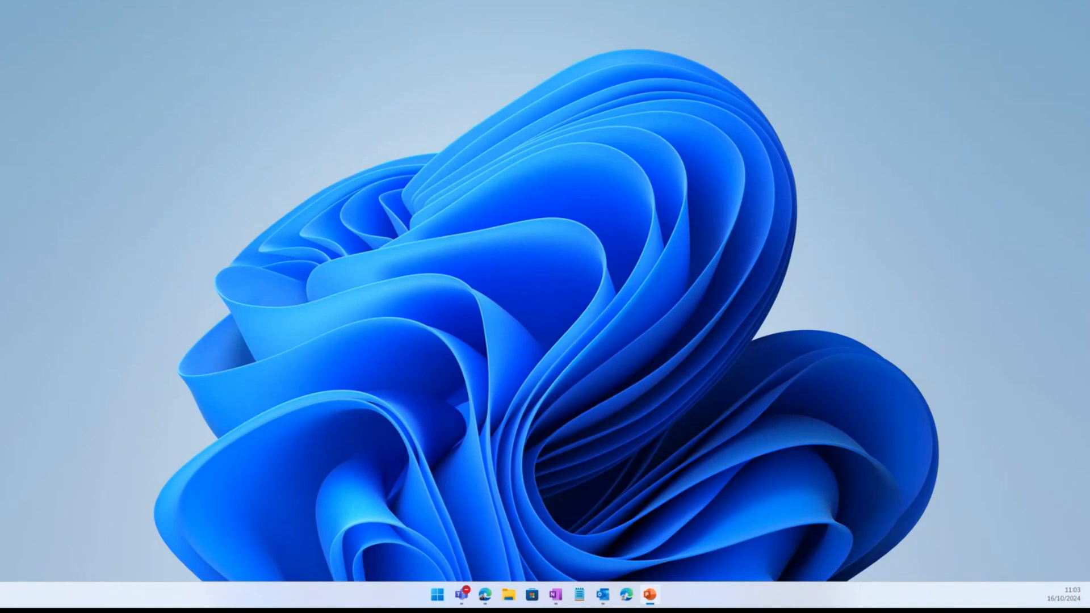
In PowerPoint, start the slide show from the current slide, Promoción Exclusiva para Asistentes al Mini Curso
key("shift+F5")
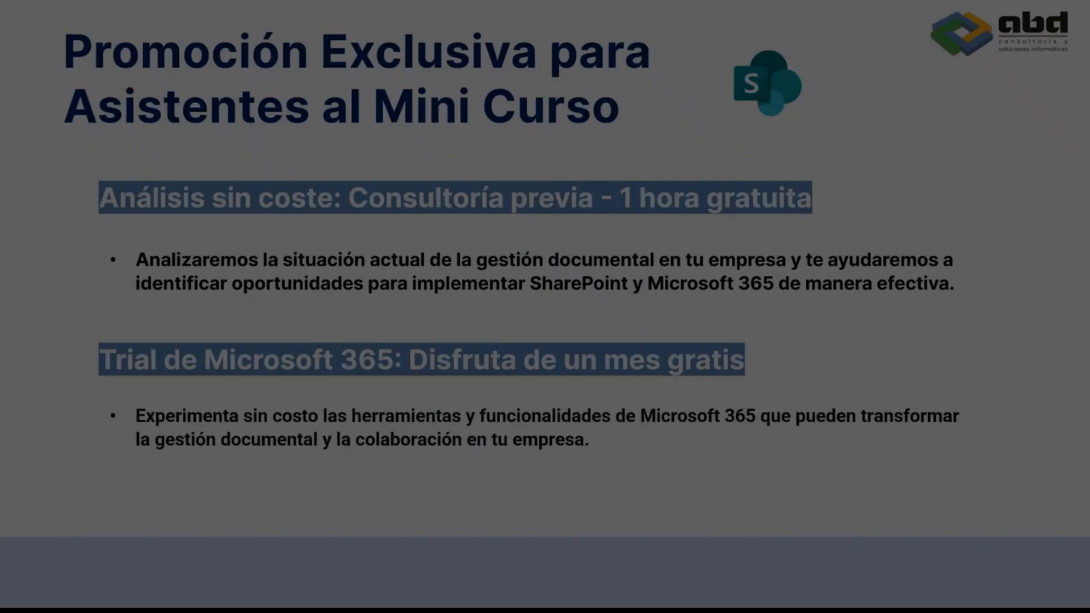